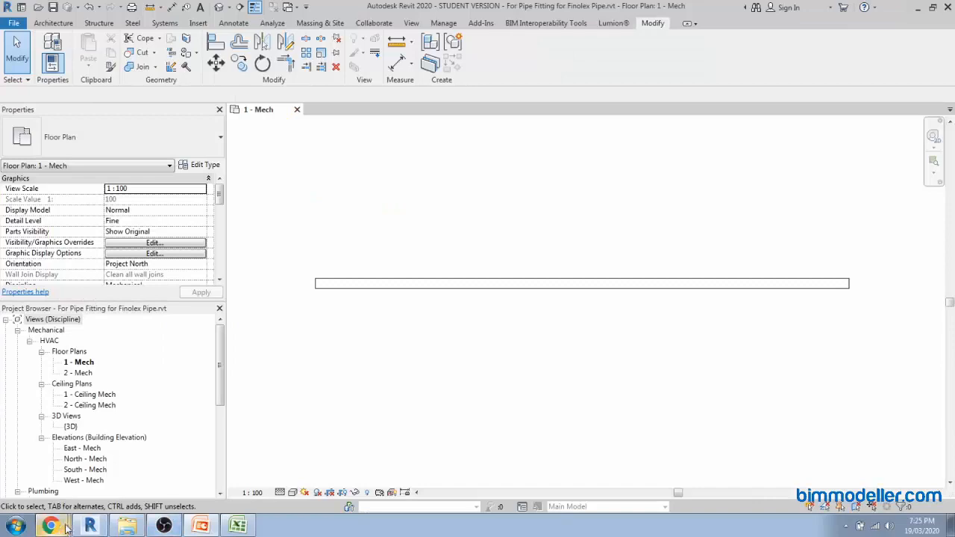
Switch to Chrome and look through the recent activities and created playlists on the BIM Modeller YouTube channel
left_click(51, 524)
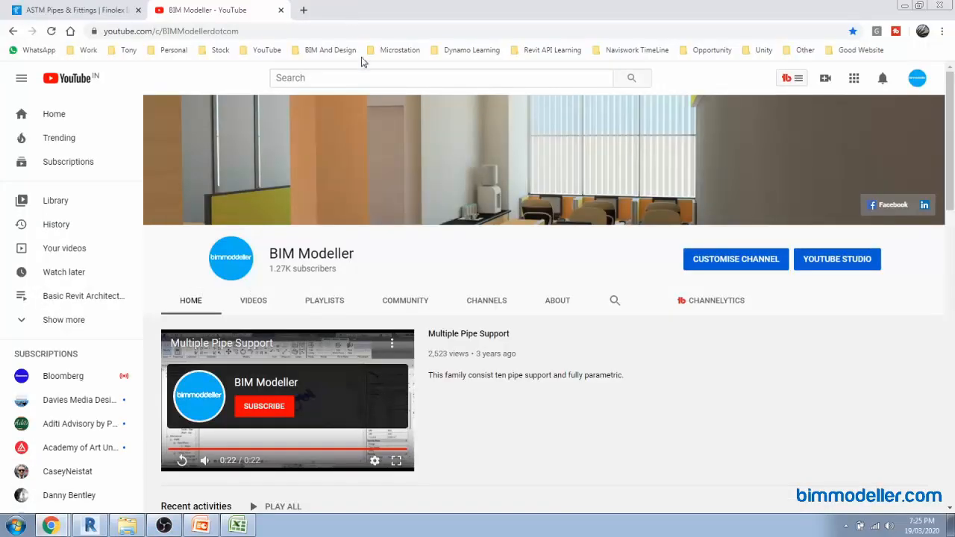
scroll(460, 408, "down", 3)
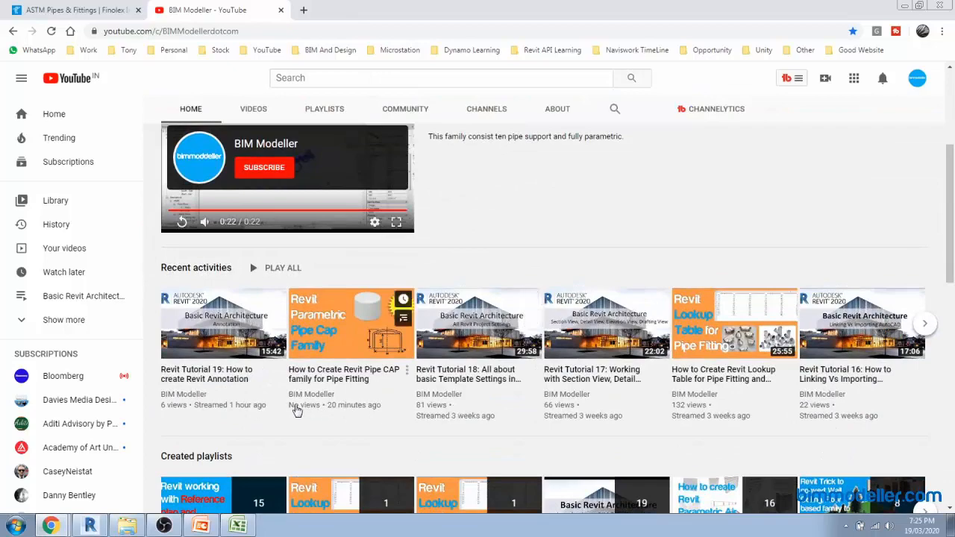
scroll(472, 430, "down", 2)
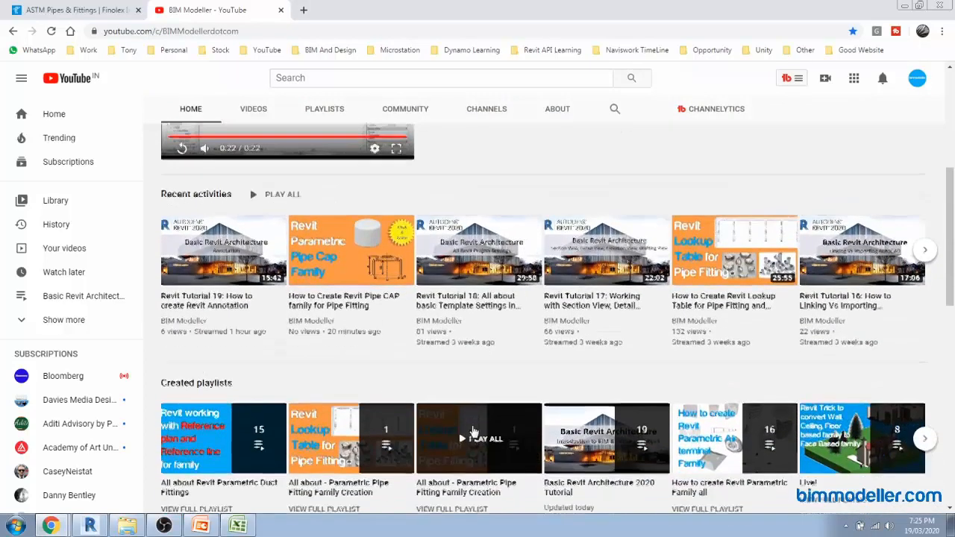
scroll(471, 431, "up", 5)
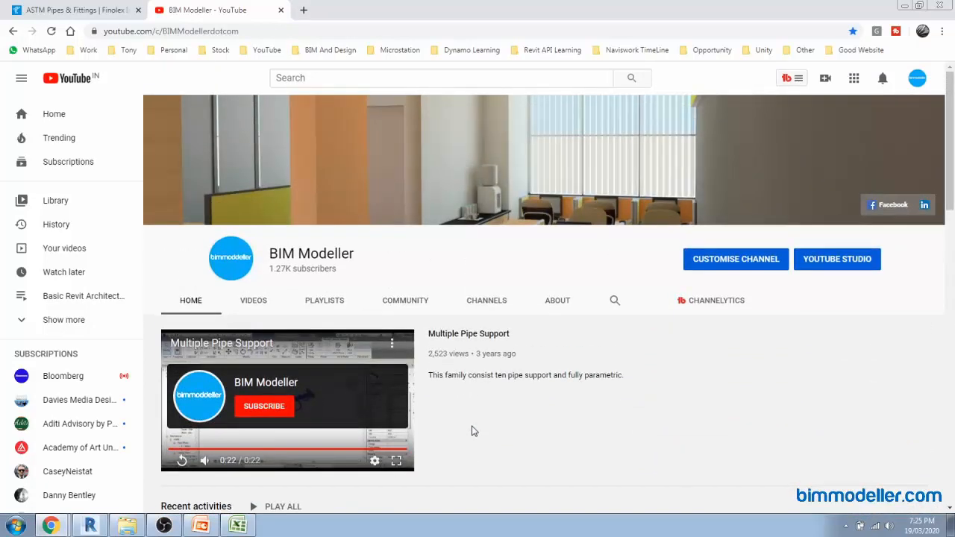
scroll(471, 430, "down", 3)
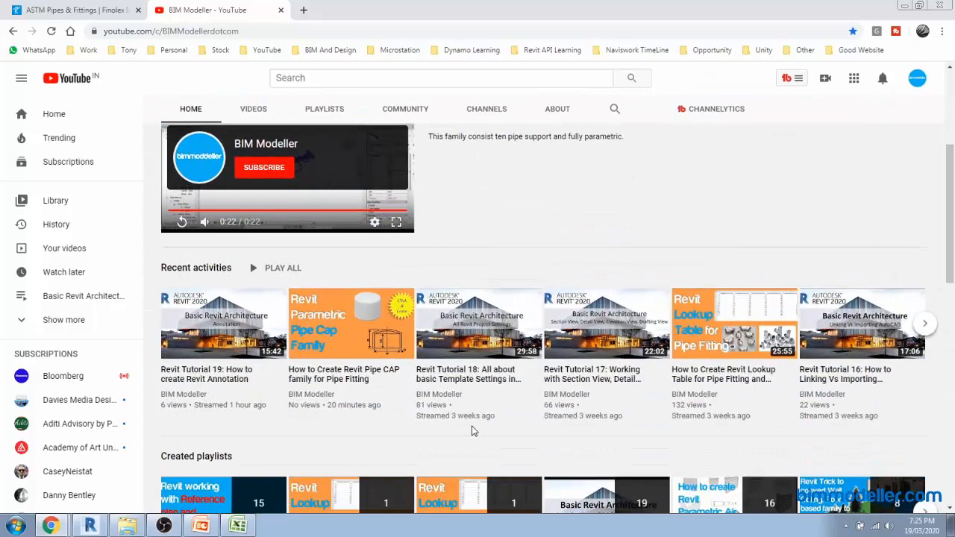
scroll(471, 430, "up", 1)
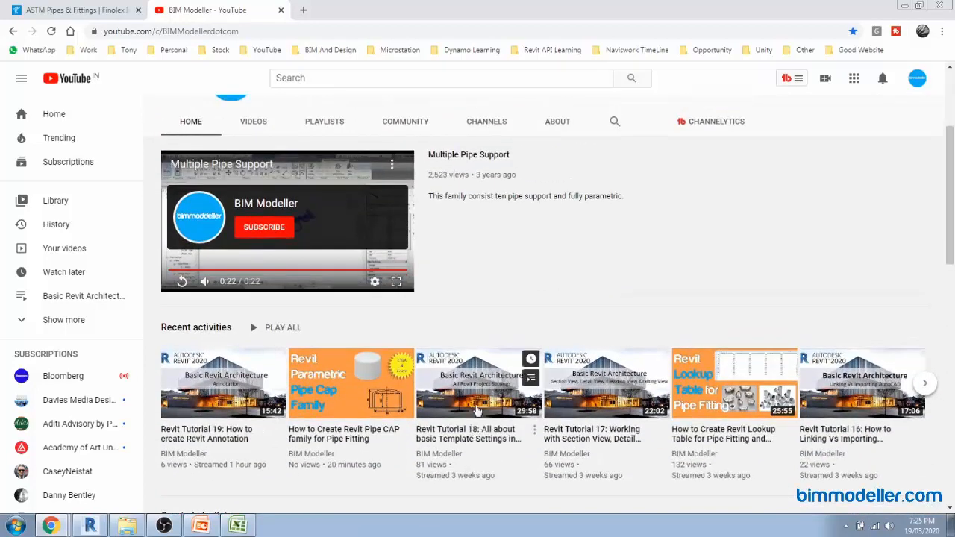
scroll(473, 278, "up", 3)
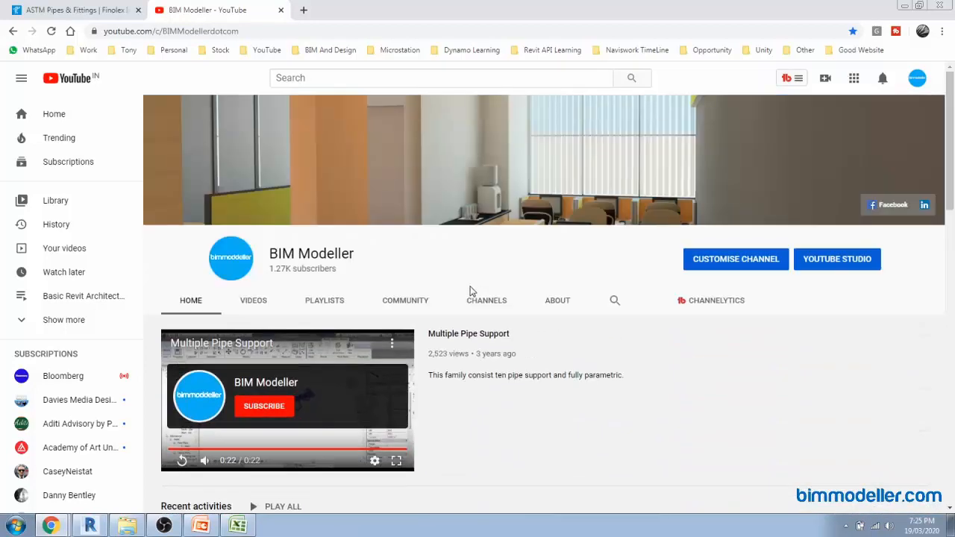
Look through the PVC pipes and fittings on the Finolex ASTM Pipes & Fittings page
left_click(127, 9)
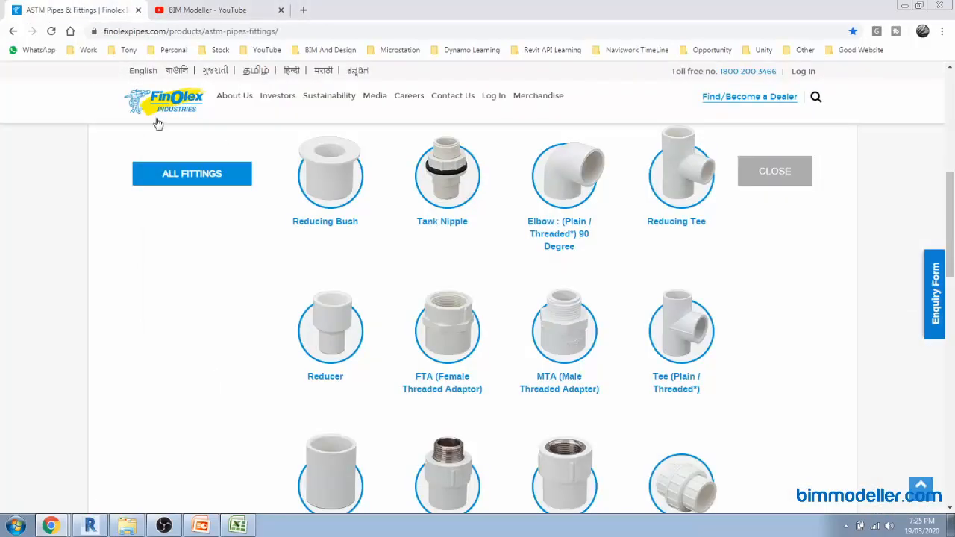
scroll(302, 306, "up", 5)
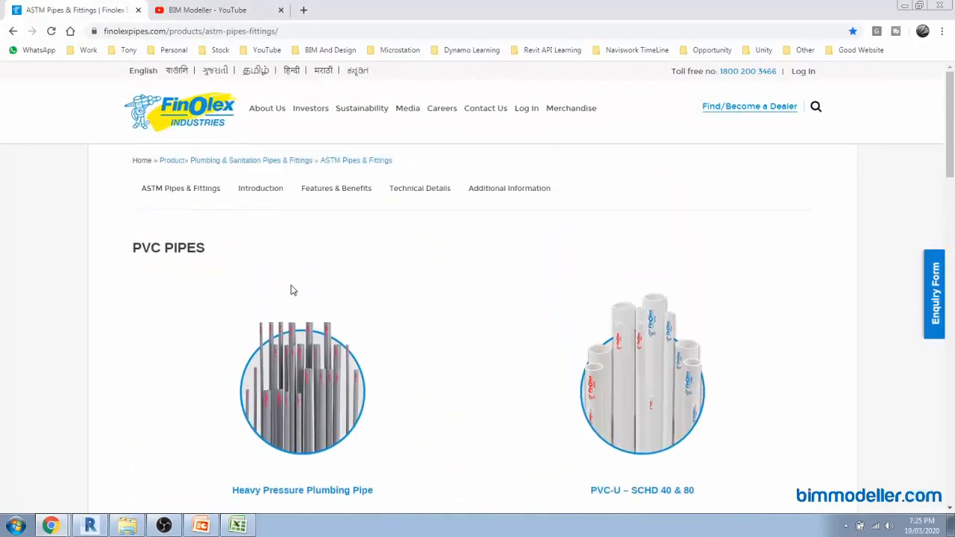
scroll(341, 301, "down", 4)
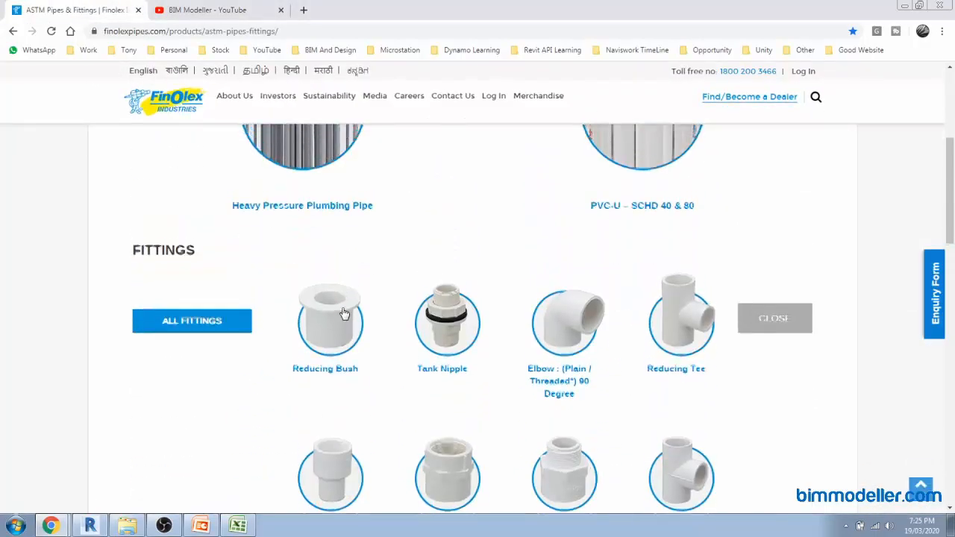
scroll(344, 313, "up", 1)
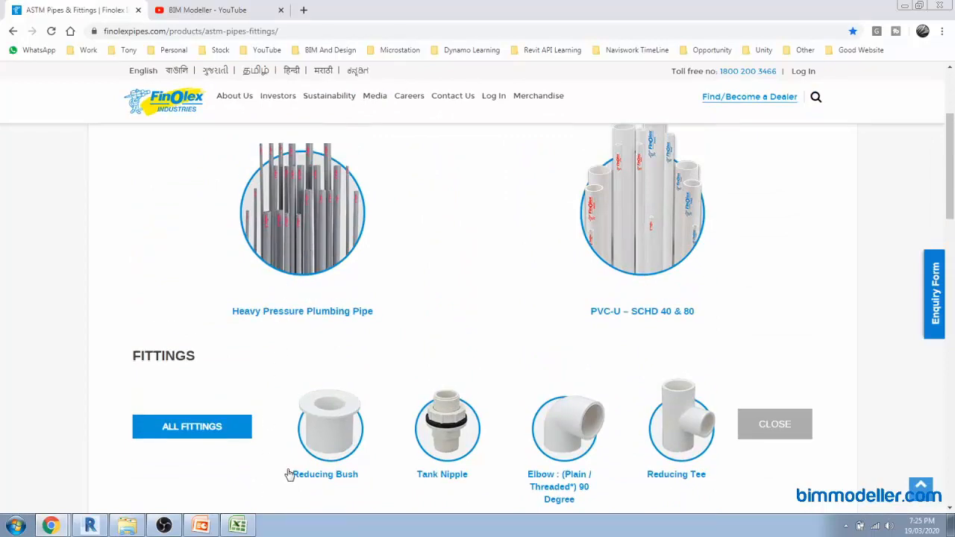
scroll(355, 417, "down", 2)
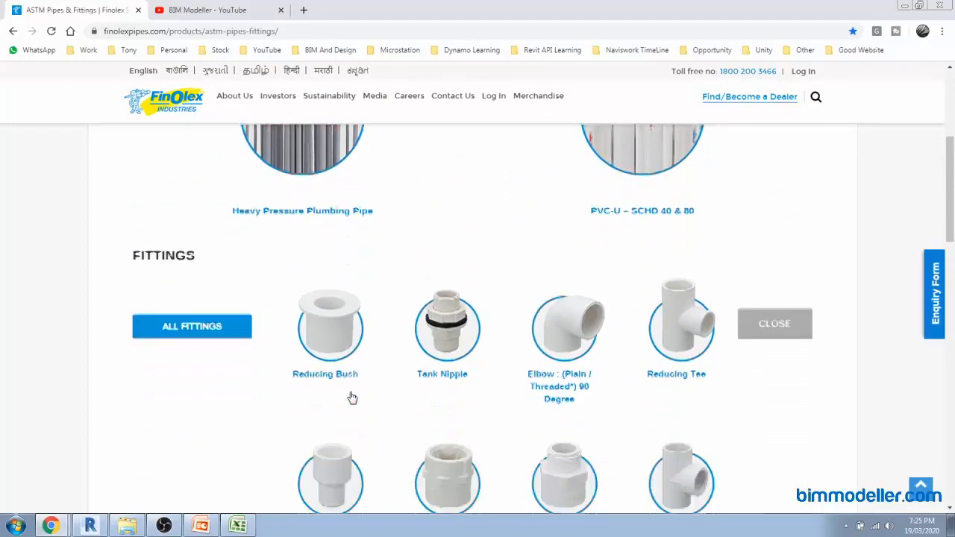
Switch to Excel and highlight the PVC-U SCHD 80 pipe dimension table in Finolex Pipes Sizes Schd 80.xlsx
left_click(238, 525)
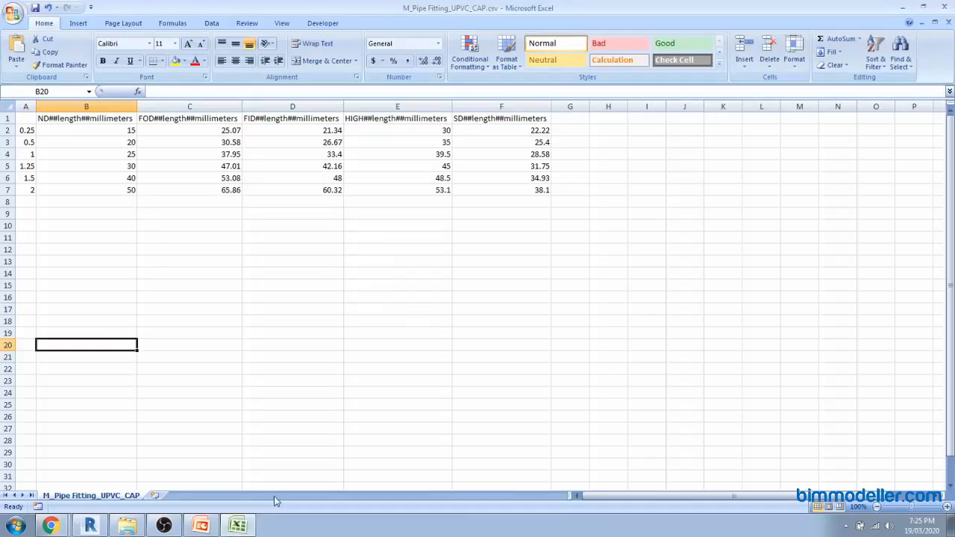
key("super")
key("super")
key("ctrl+Tab")
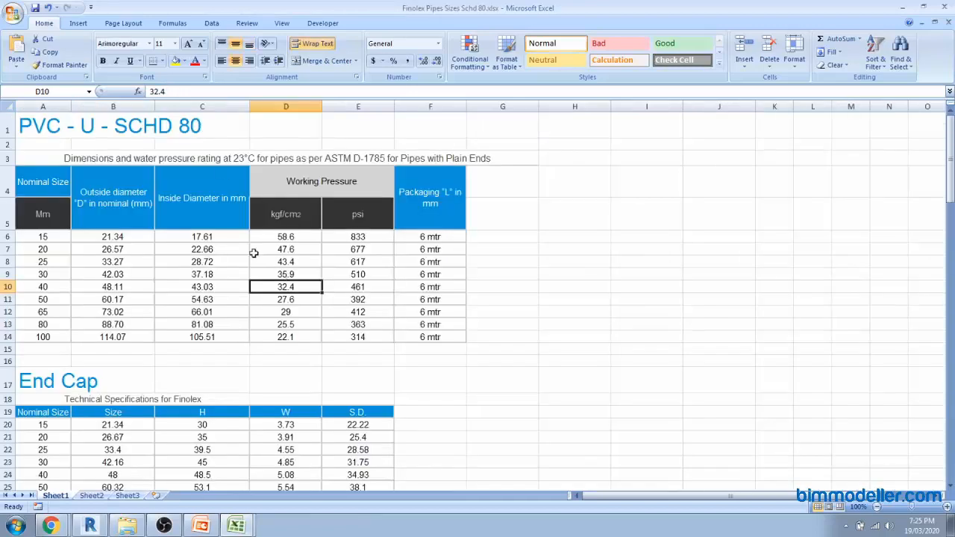
left_click(36, 160)
left_click_drag(17, 186, 427, 337)
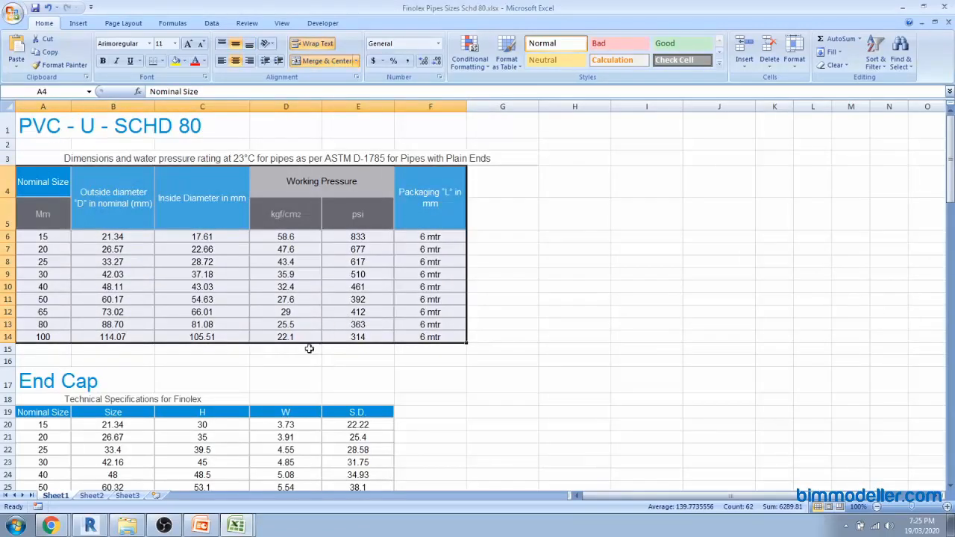
Highlight the End Cap table and review the Reducer, Tee, Cross Tee and Coupler size tables on Sheet1
scroll(289, 361, "down", 1)
scroll(289, 361, "down", 2)
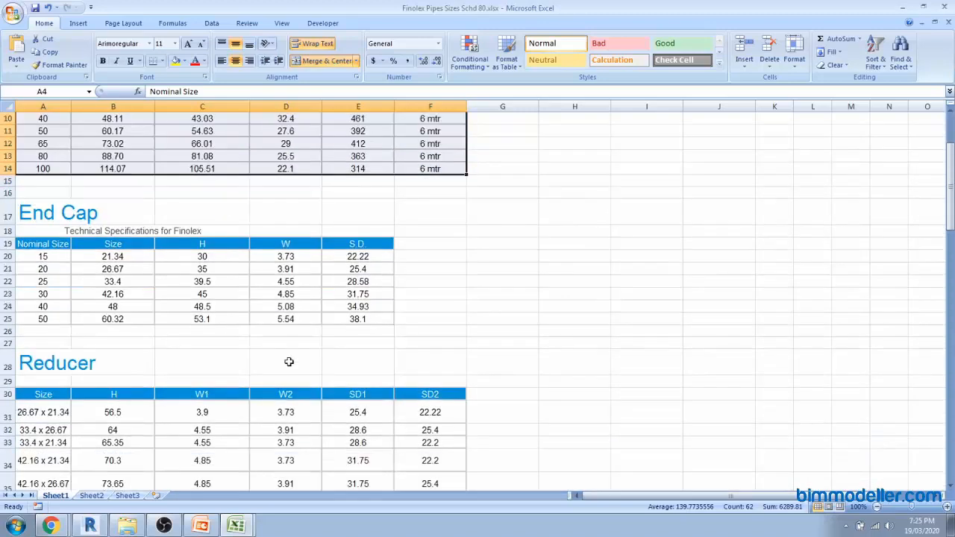
left_click_drag(64, 240, 366, 330)
scroll(201, 302, "down", 6)
scroll(201, 302, "down", 15)
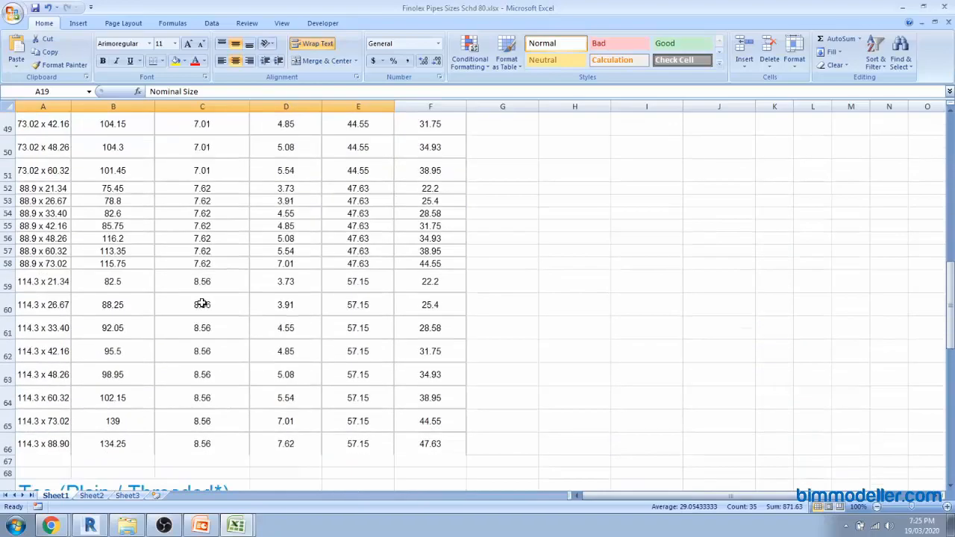
scroll(201, 302, "up", 2)
scroll(202, 302, "down", 10)
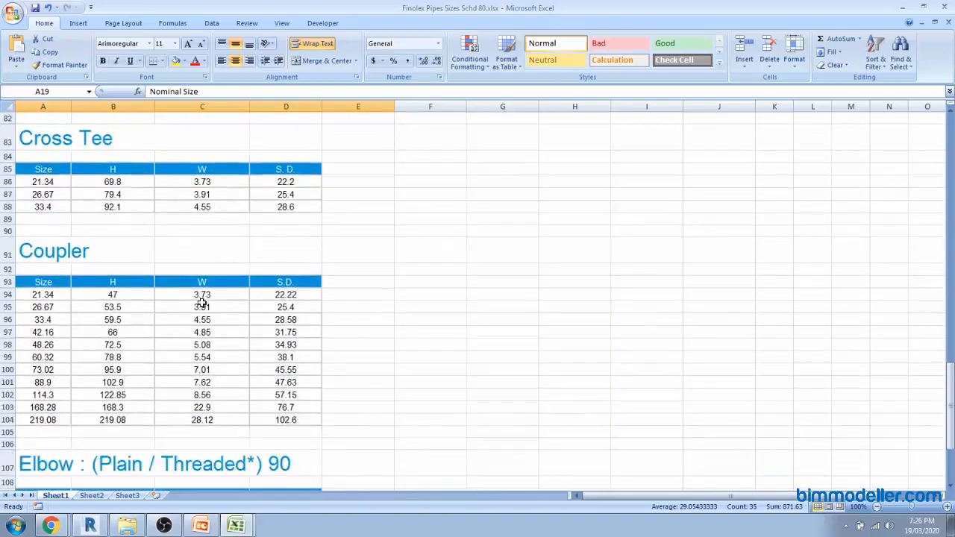
scroll(244, 306, "up", 3)
scroll(244, 306, "up", 15)
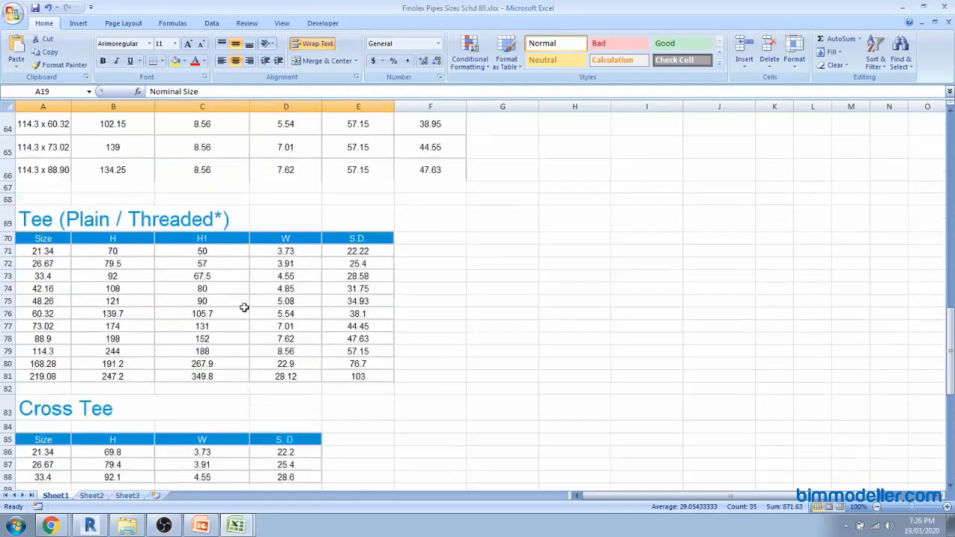
scroll(607, 260, "up", 14)
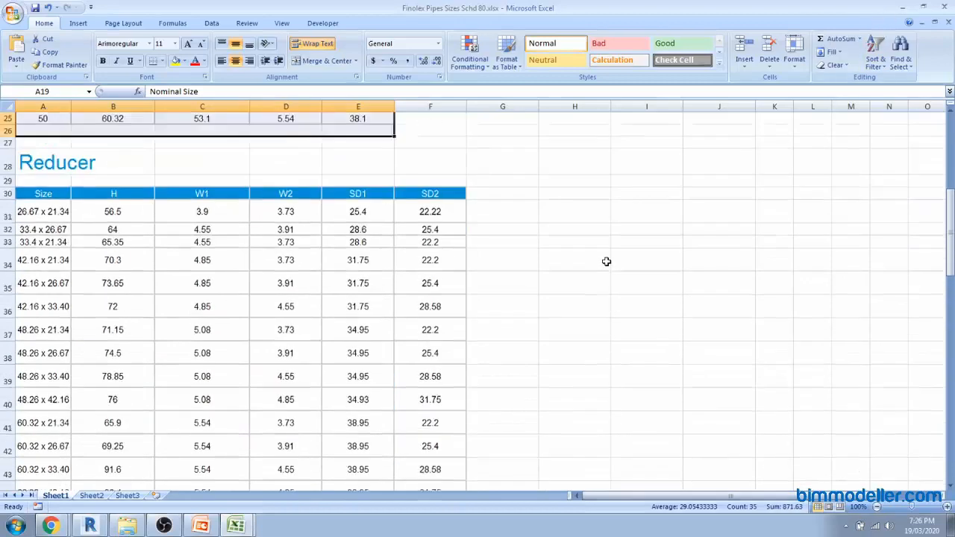
left_click(440, 249)
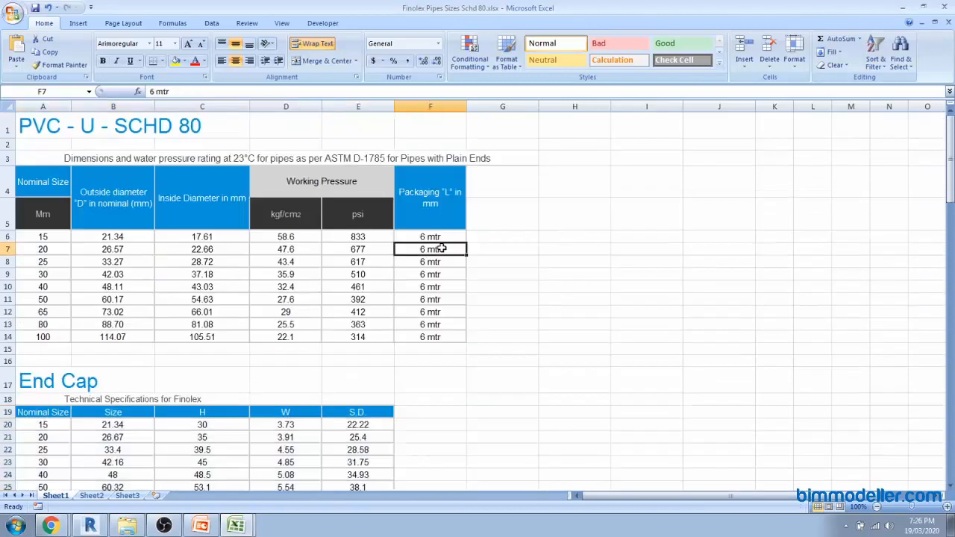
Return to the Finolex page in Chrome to review the PVC pipes section, and go back to Revit
left_click(901, 7)
scroll(556, 276, "up", 2)
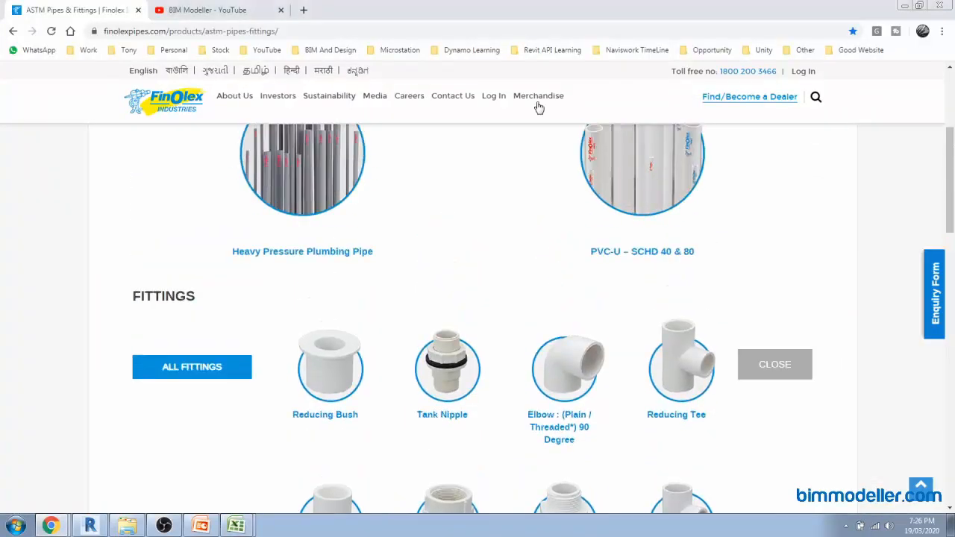
scroll(523, 188, "up", 2)
scroll(522, 188, "up", 1)
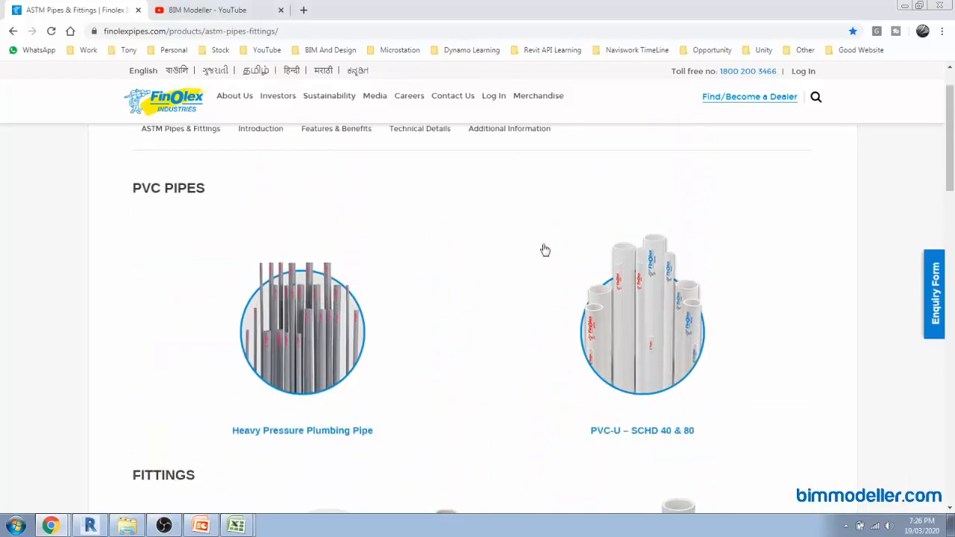
left_click(905, 6)
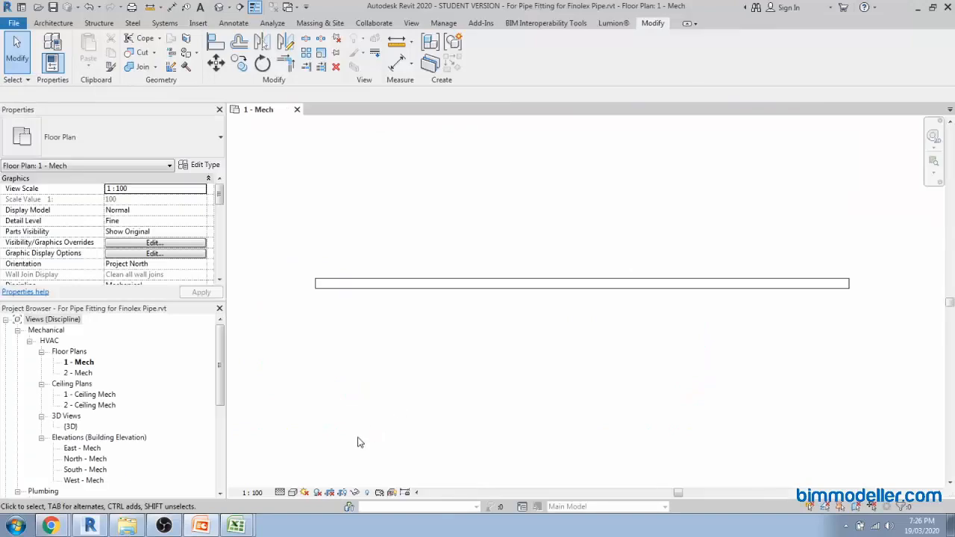
Switch to Excel and highlight the lookup table A1:F7 in M_Pipe Fitting_UPVC_CAP.csv
left_click(239, 526)
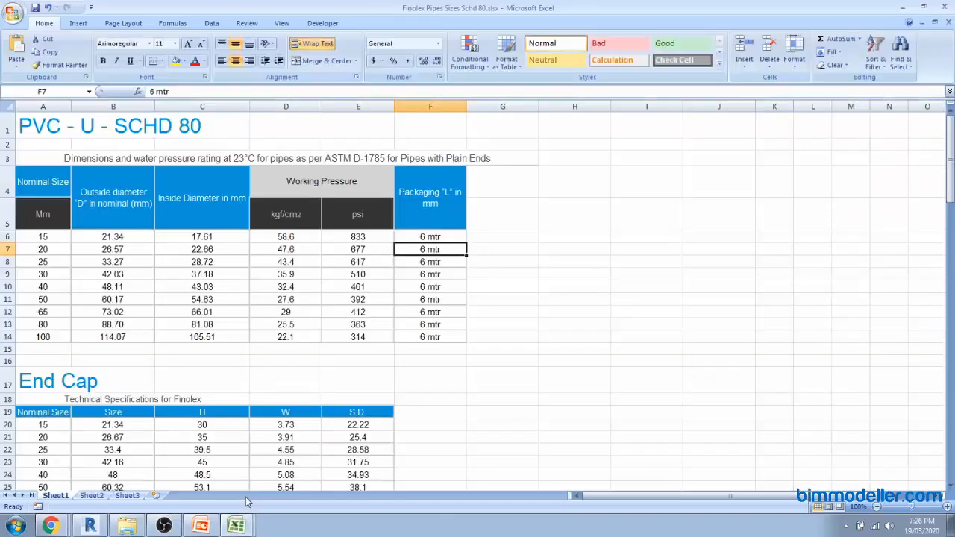
left_click(248, 485)
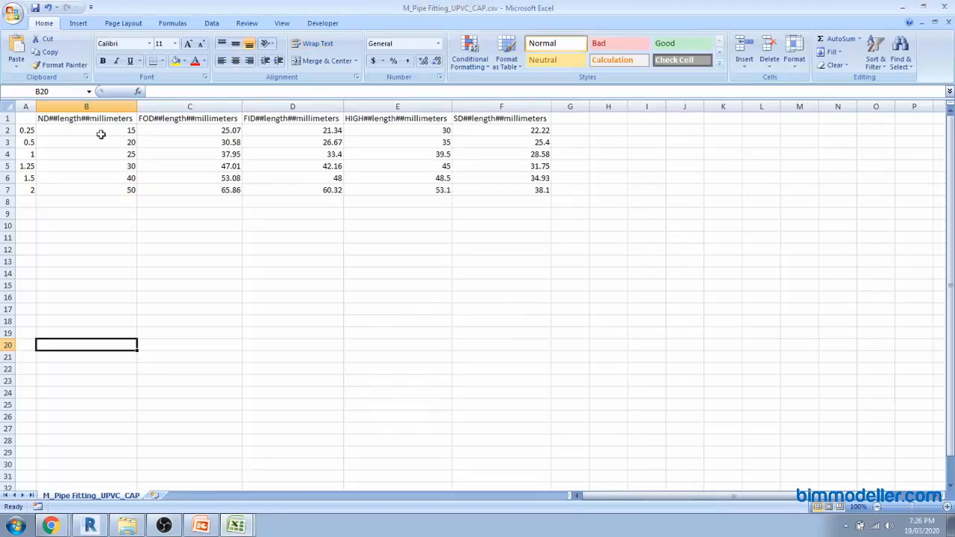
left_click_drag(25, 118, 499, 188)
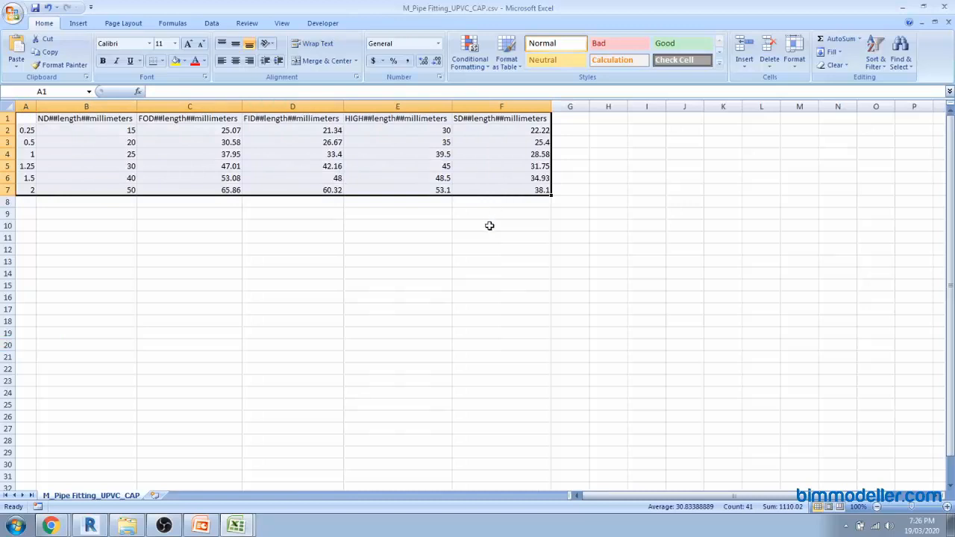
Review the Finolex sizes workbook and the UPVC cap lookup table once more, and return to Revit
left_click(253, 530)
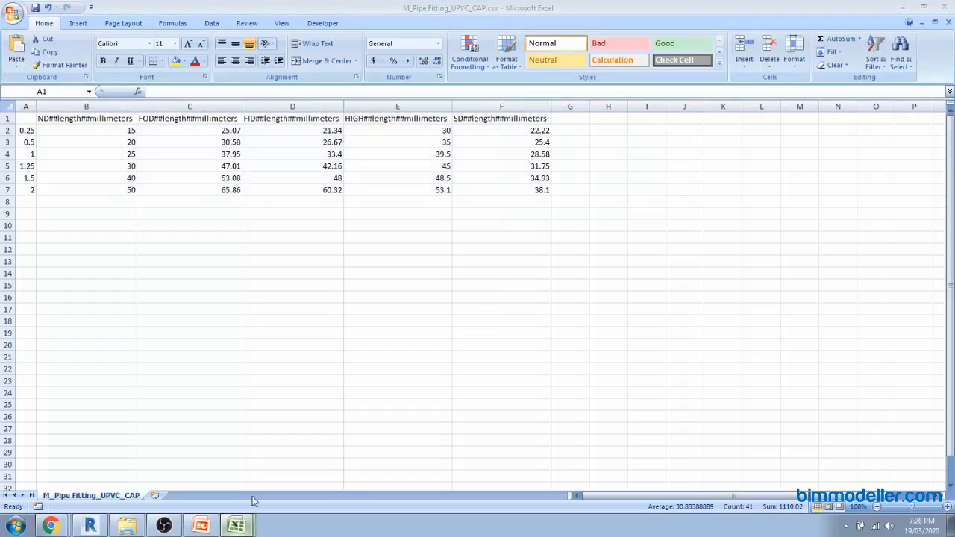
left_click(252, 496)
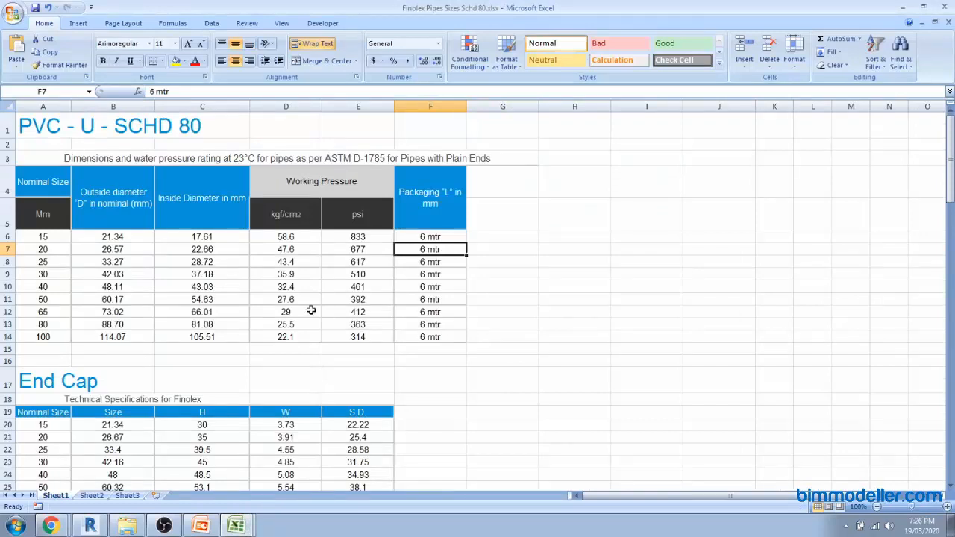
left_click(905, 11)
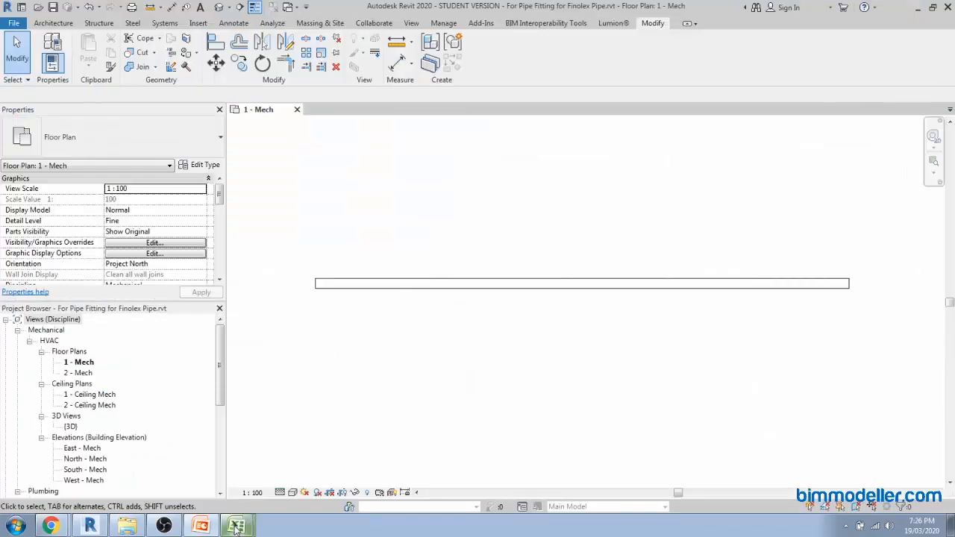
left_click(236, 525)
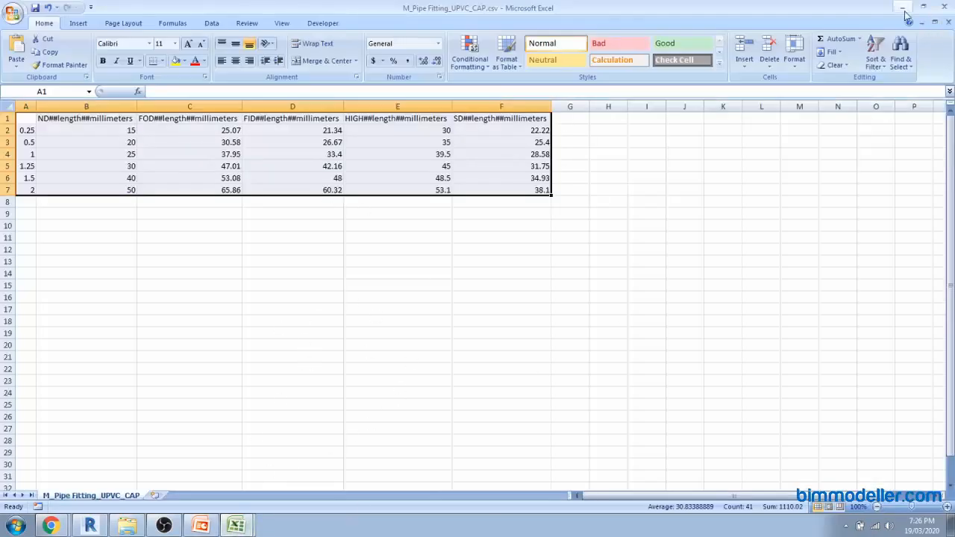
key("alt+Tab")
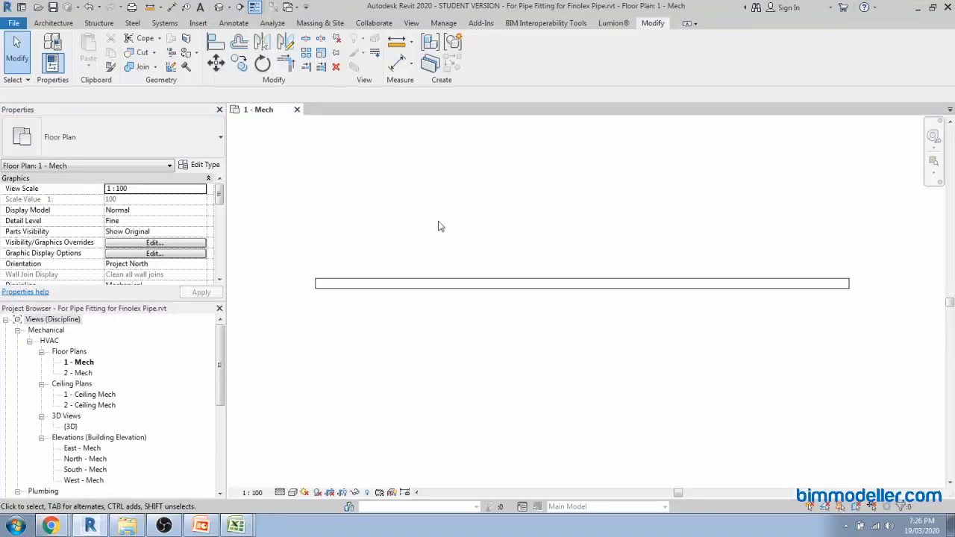
Create a new family from the Metric Generic Model.rft template and close the inactive views, keeping Ref. Level open
left_click(14, 23)
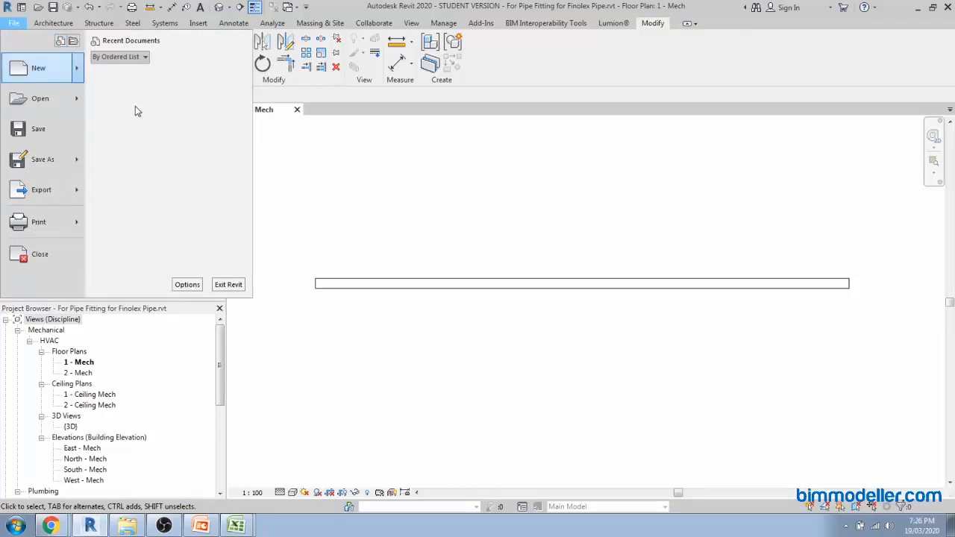
left_click(138, 112)
left_click(346, 261)
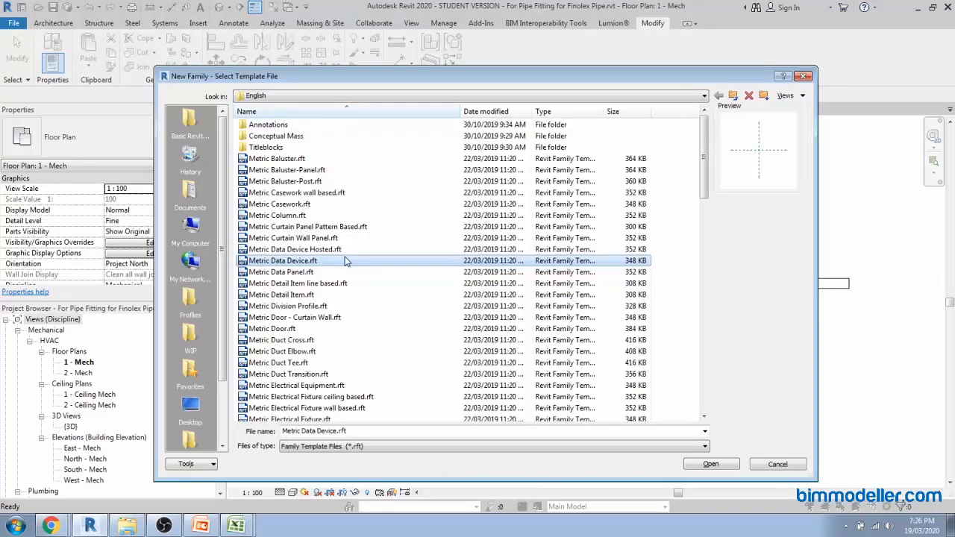
left_click(345, 295)
scroll(346, 295, "down", 4)
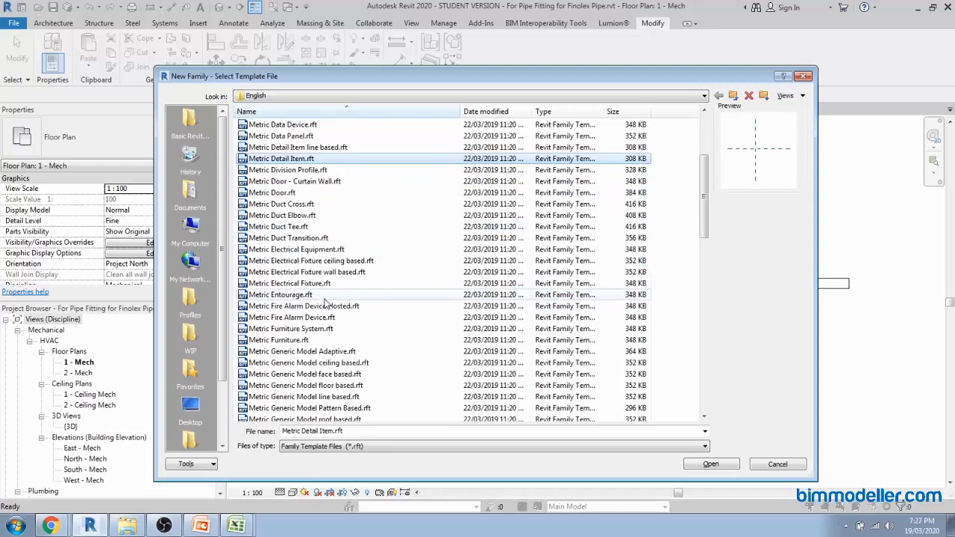
scroll(306, 205, "down", 1)
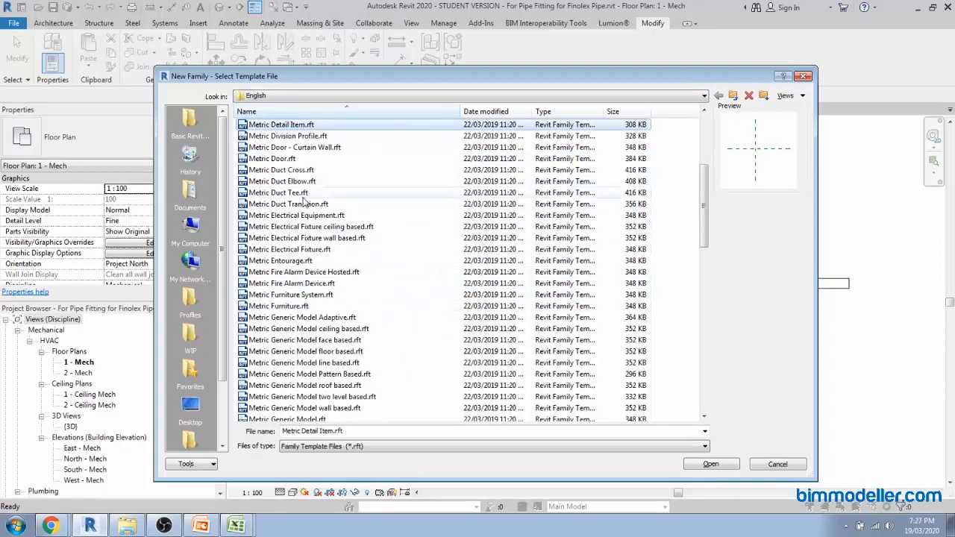
scroll(300, 306, "down", 3)
scroll(351, 341, "down", 5)
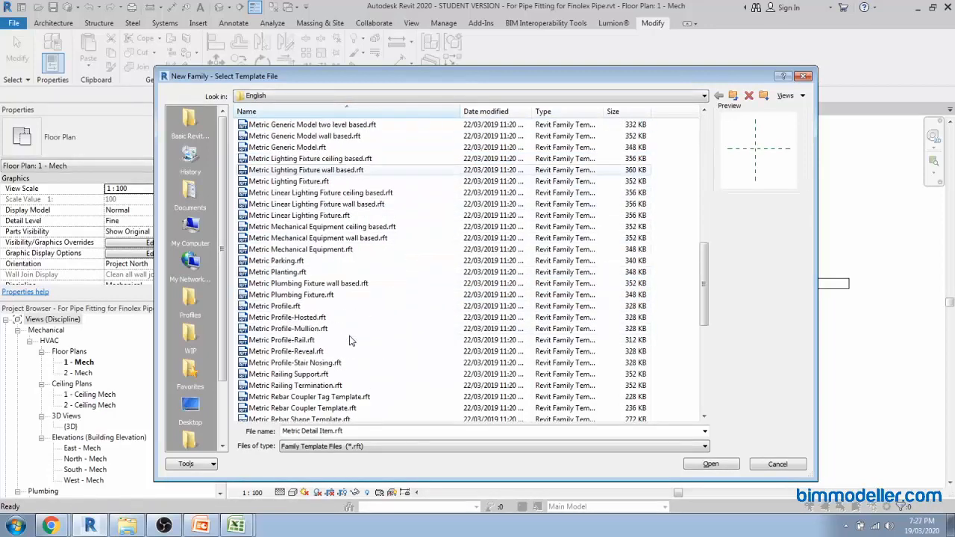
left_click(320, 351)
scroll(314, 344, "down", 3)
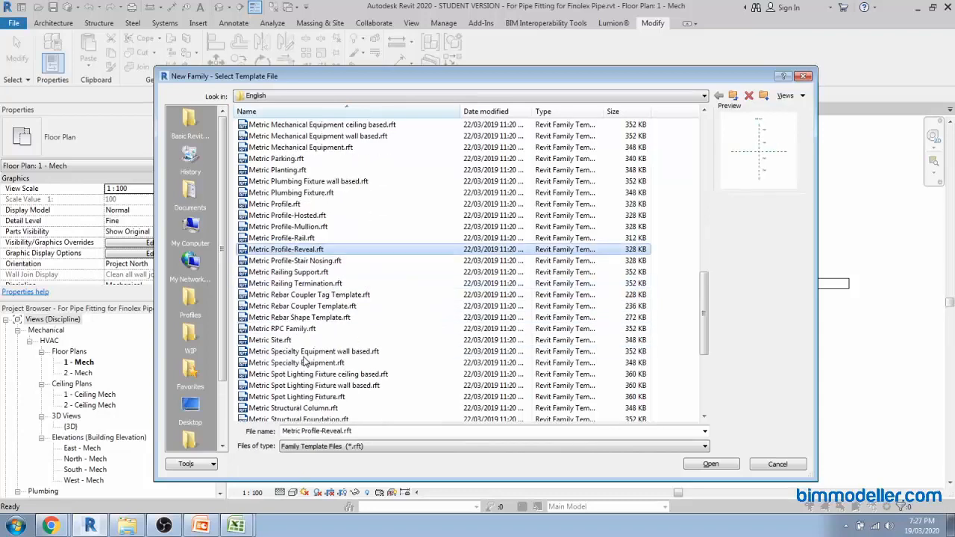
scroll(304, 224, "up", 1)
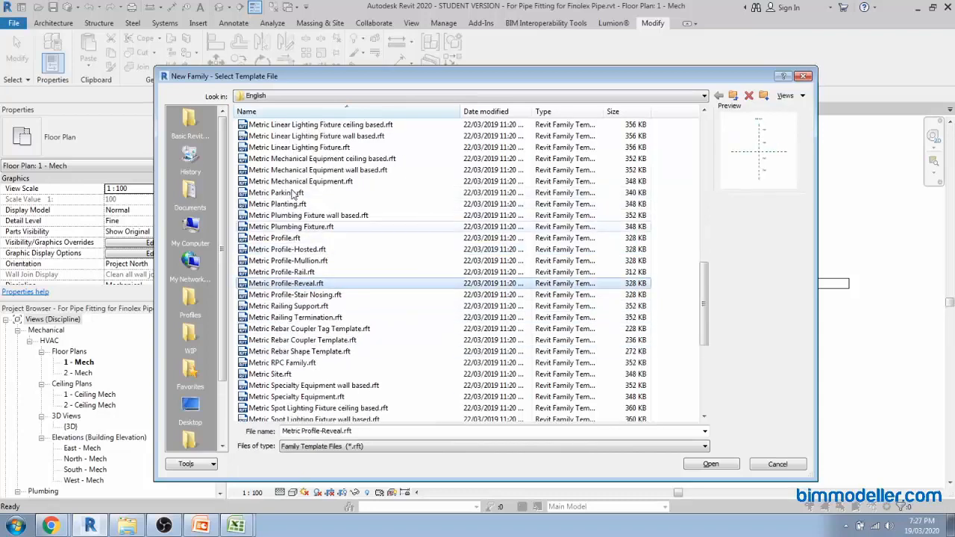
left_click(312, 227)
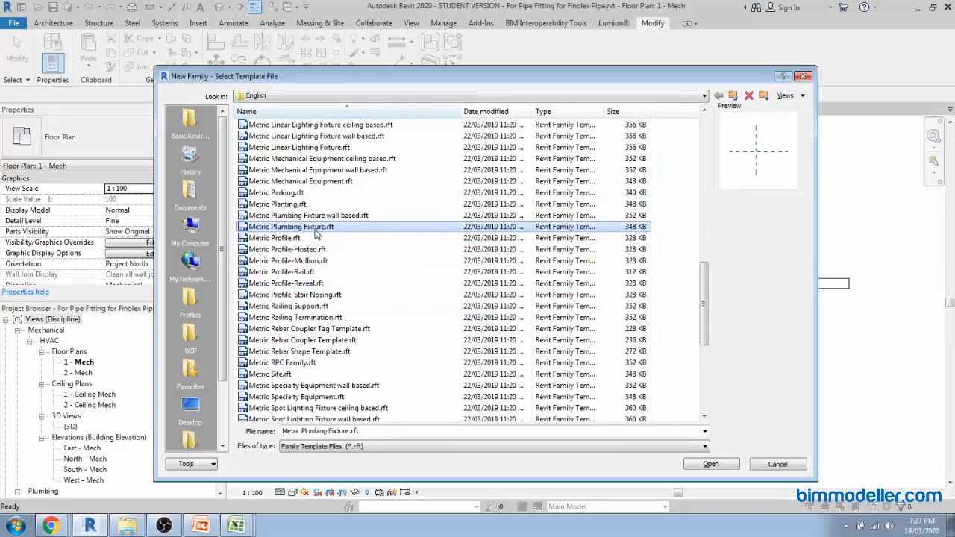
scroll(316, 232, "up", 2)
scroll(315, 233, "up", 4)
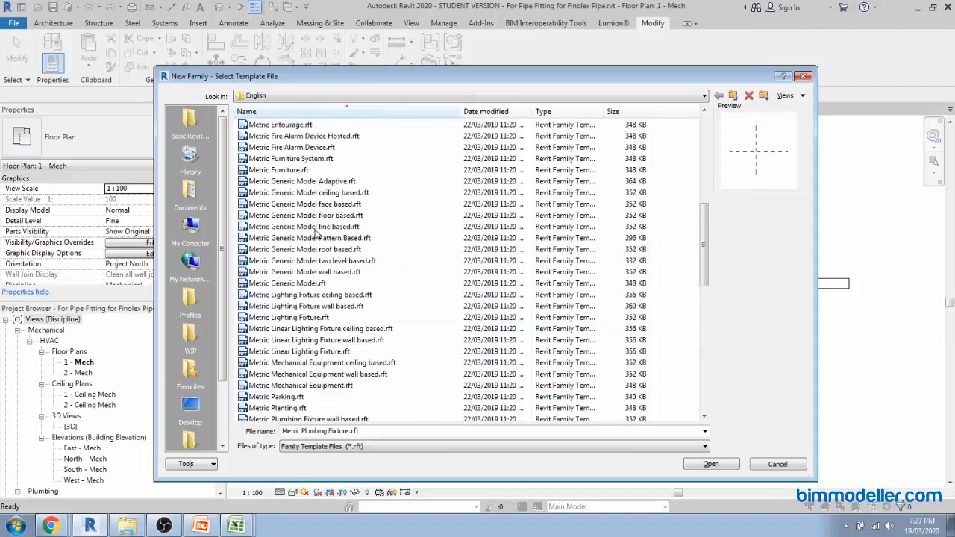
left_click(273, 284)
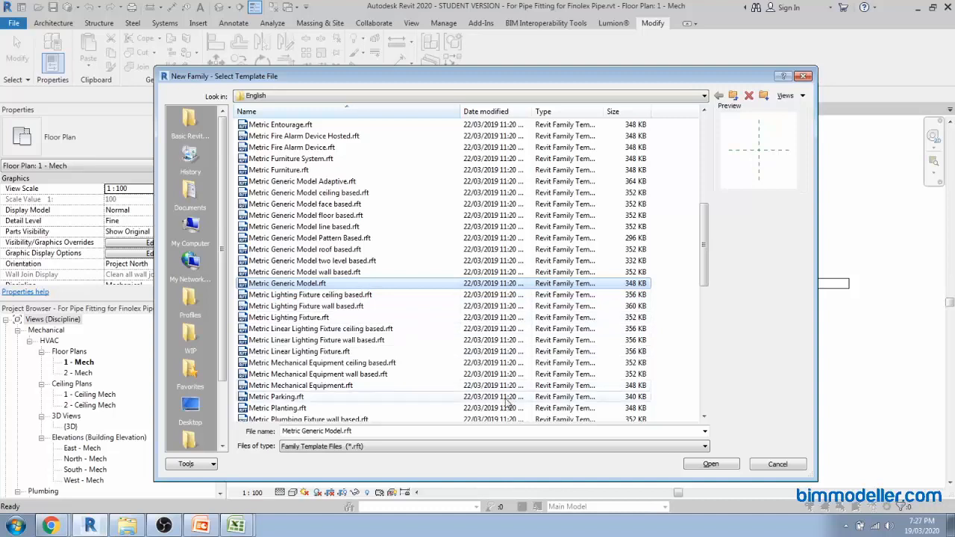
left_click(693, 465)
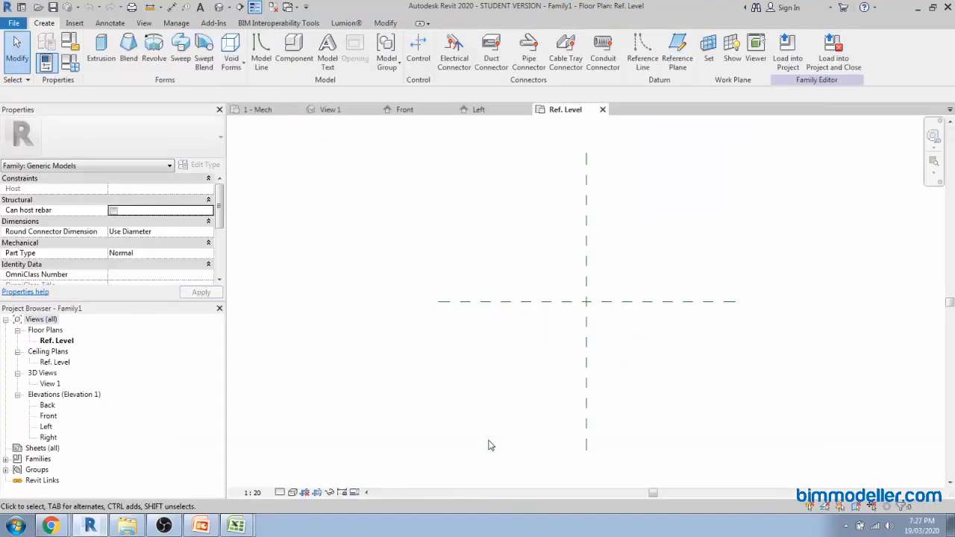
left_click(271, 7)
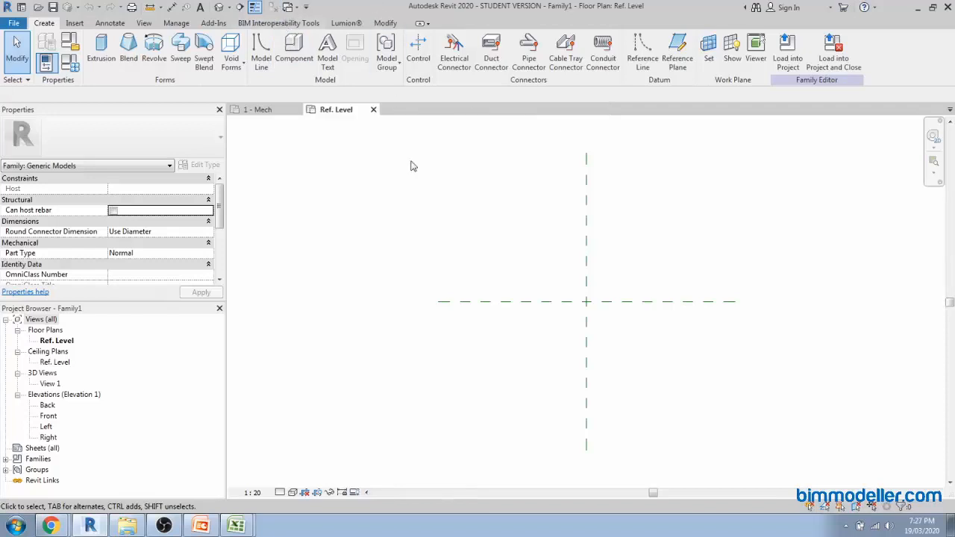
Start saving the family and choose the folder 15_19-03-2020_How to Create Revit Parameteric Pipe Cap inside Advanced Parametric Family Creation
key("ctrl+s")
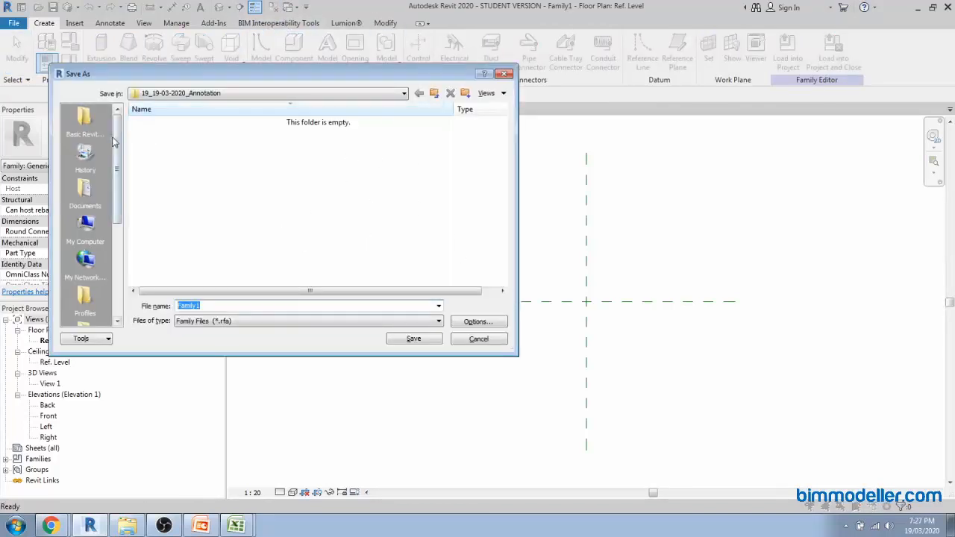
left_click(84, 119)
left_click(433, 92)
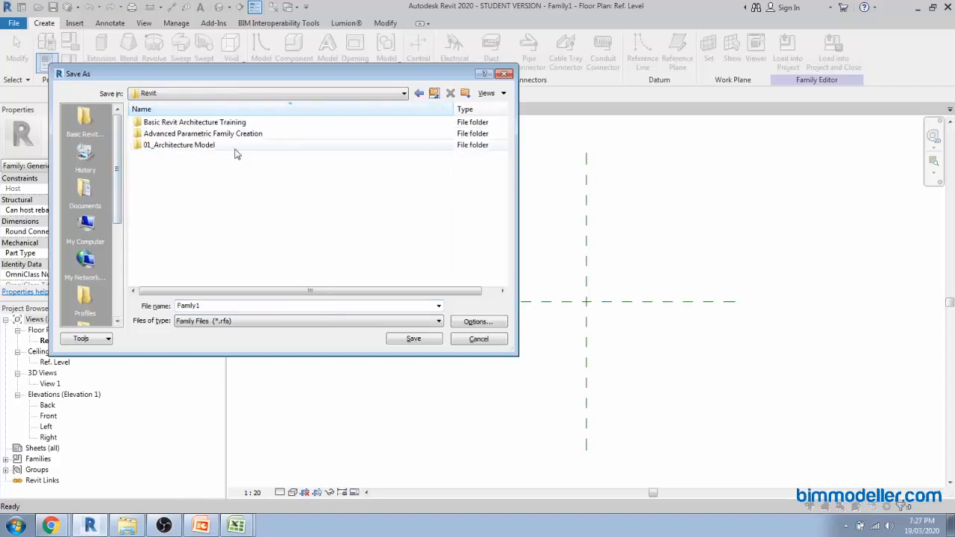
double_click(196, 133)
scroll(176, 230, "down", 4)
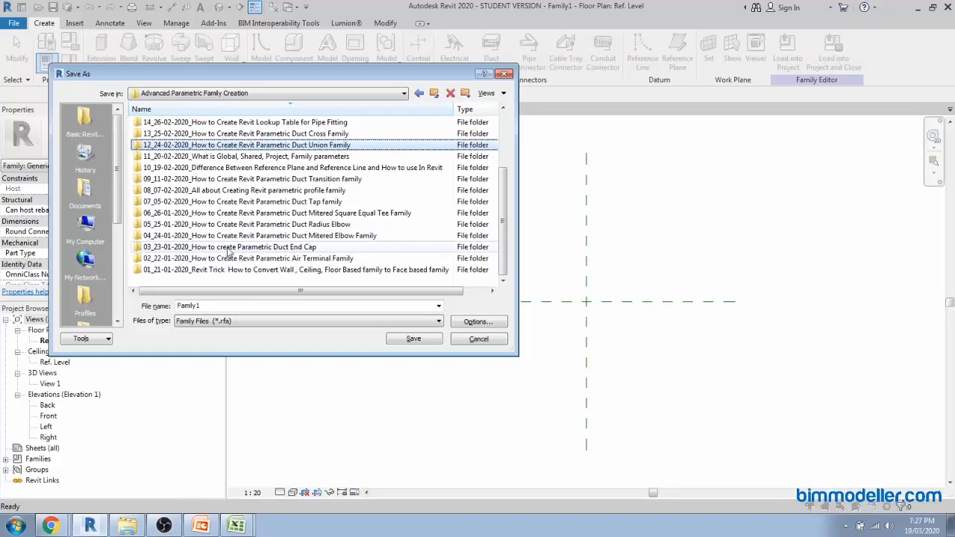
left_click(250, 249)
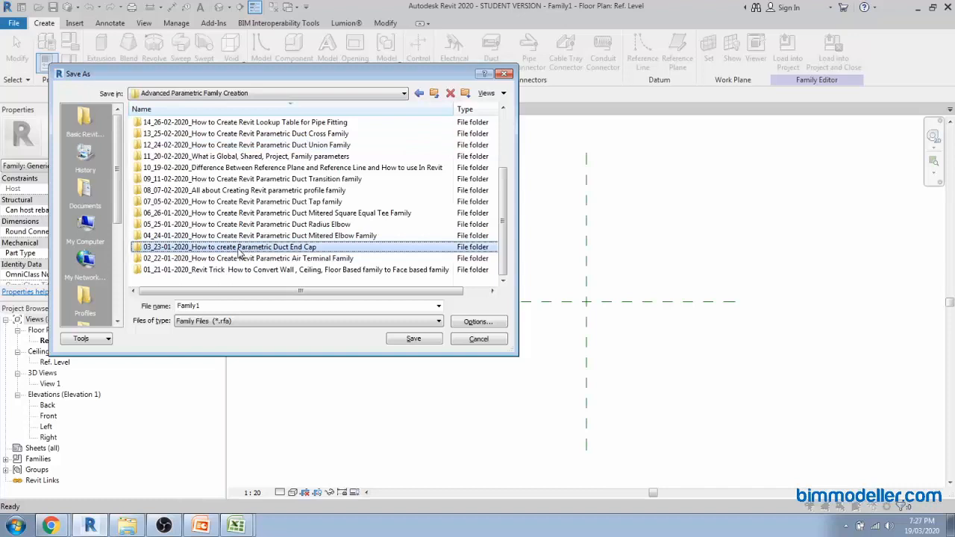
scroll(262, 246, "up", 3)
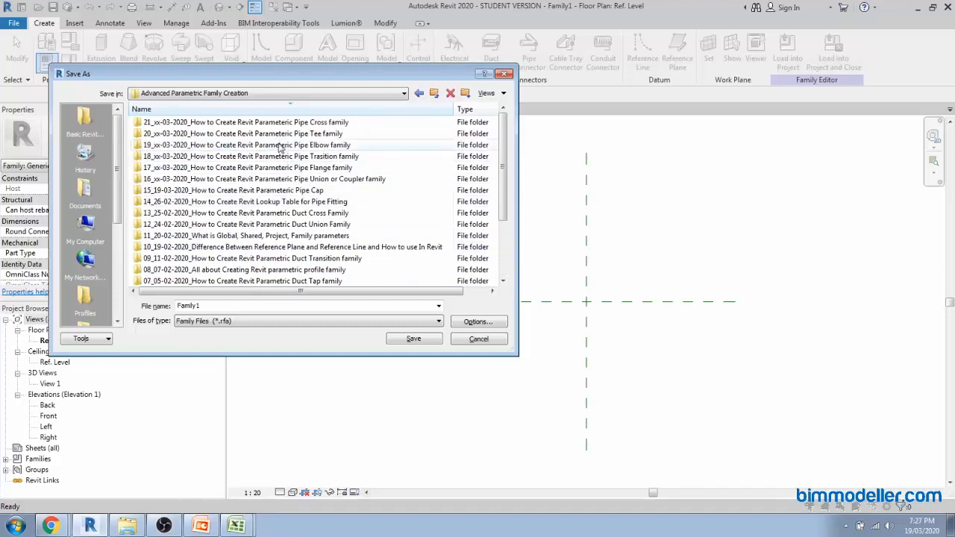
left_click(285, 191)
double_click(314, 192)
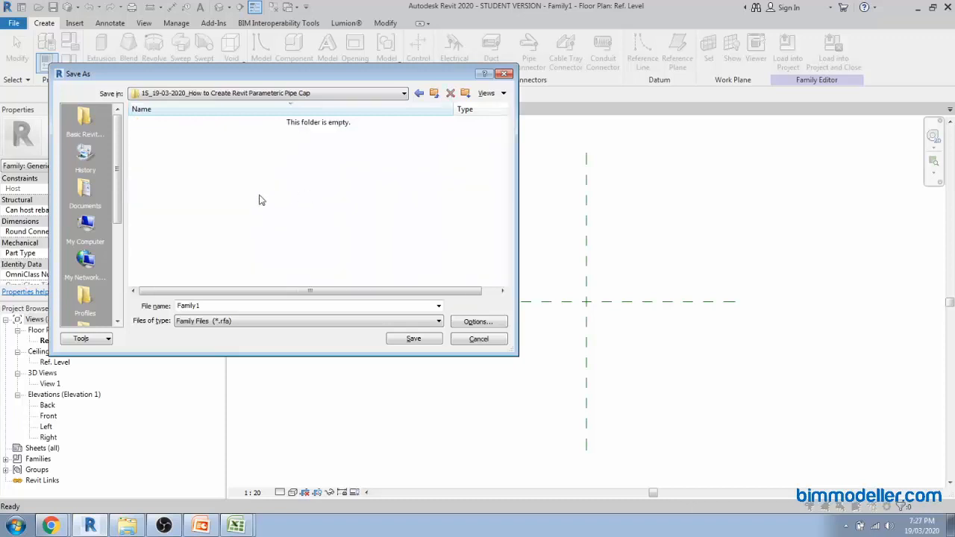
Name the family M_Finolex Pipe CAP, set its maximum backups to 1, and save it
double_click(210, 305)
type("Finolex Pipe CAP")
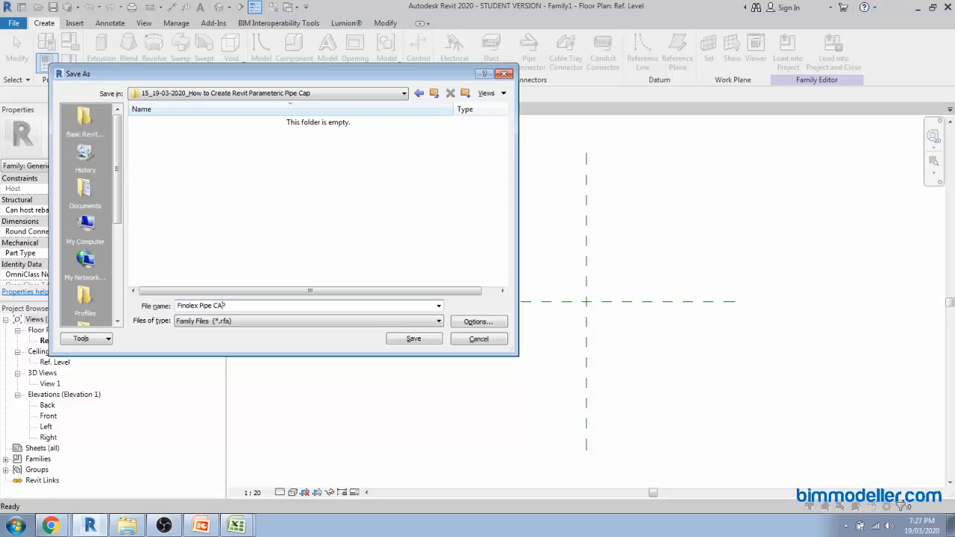
type("M_")
left_click(479, 322)
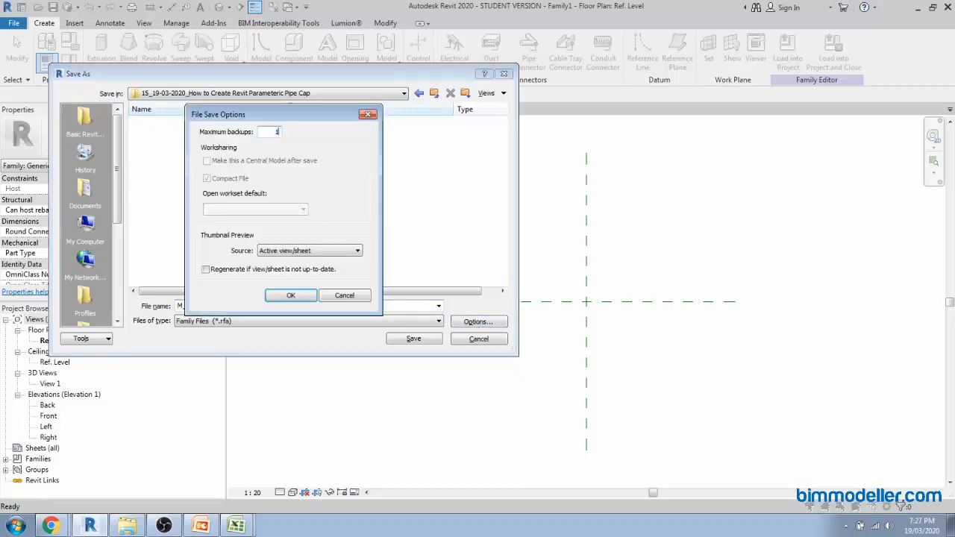
left_click(303, 296)
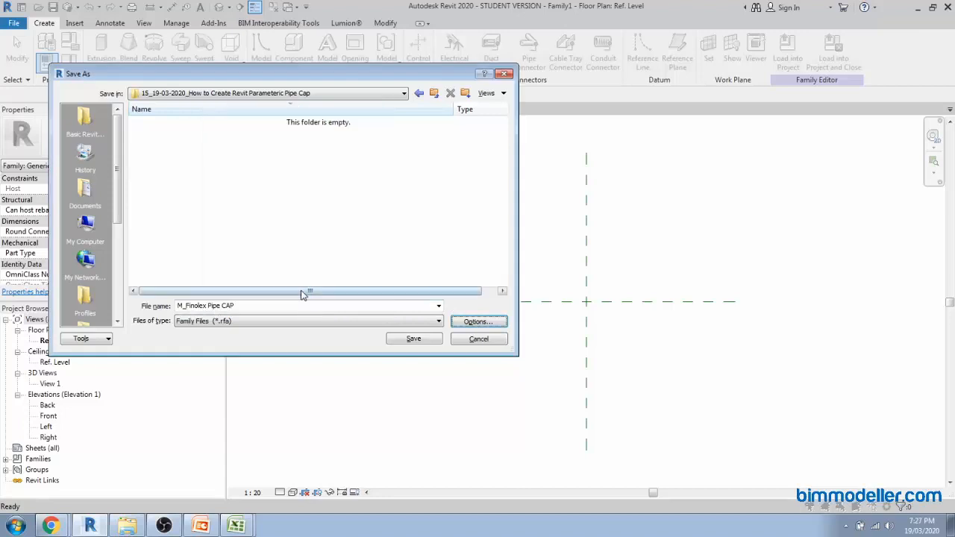
left_click(410, 339)
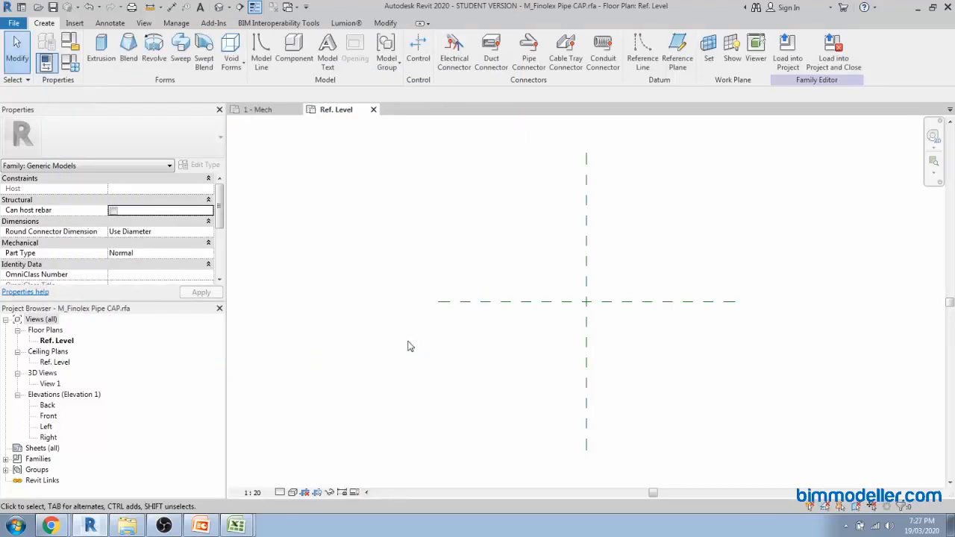
Set the family category to Pipe Fittings and its part type to Cap
left_click(71, 42)
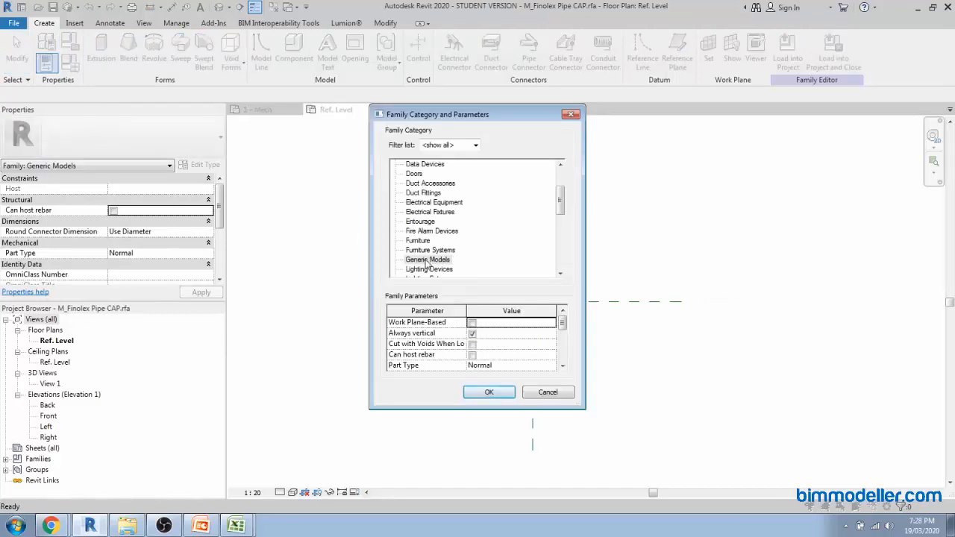
left_click(427, 261)
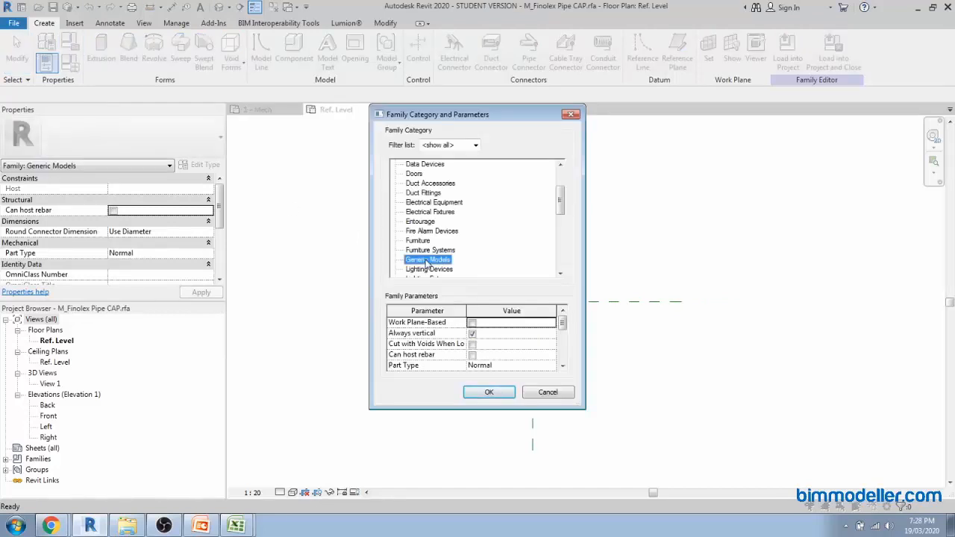
scroll(427, 264, "down", 2)
left_click(427, 261)
scroll(427, 261, "down", 1)
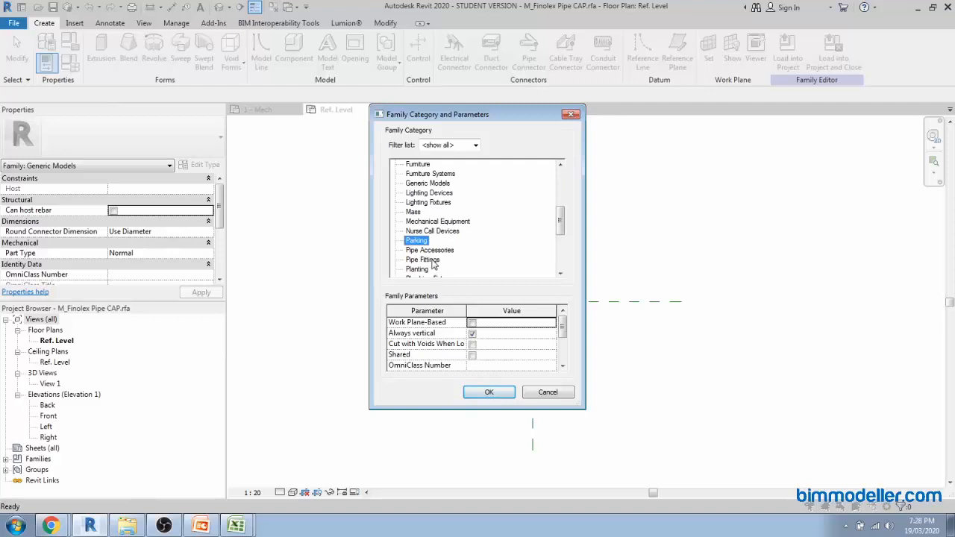
left_click(433, 260)
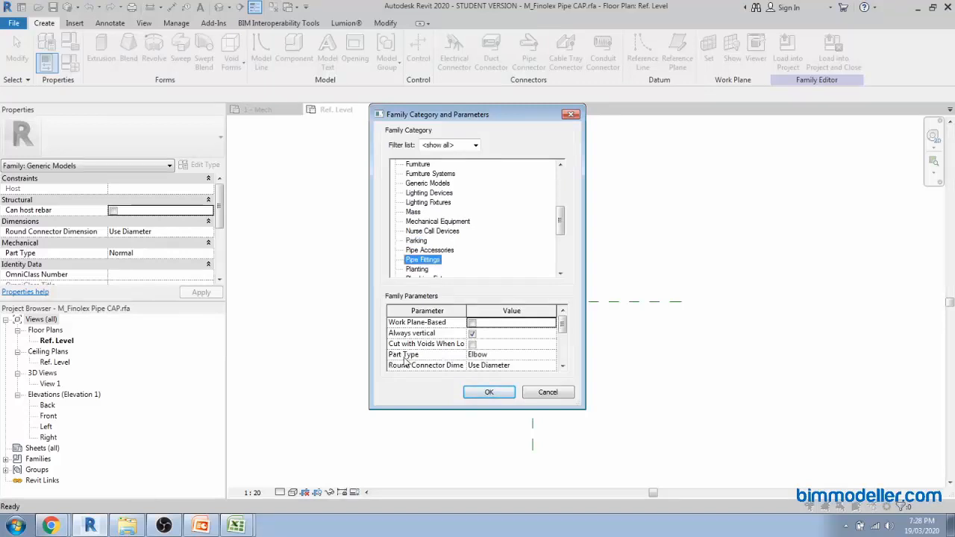
left_click(556, 358)
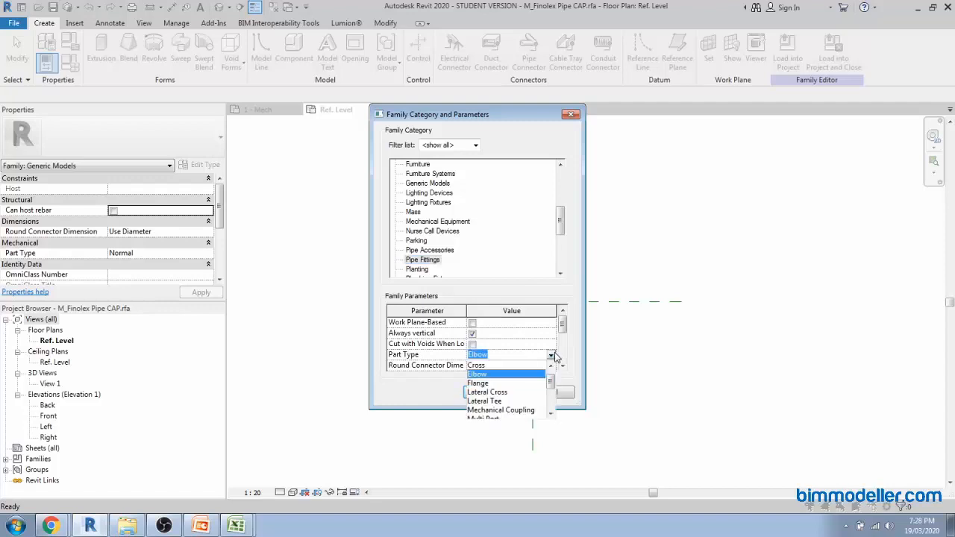
type("c")
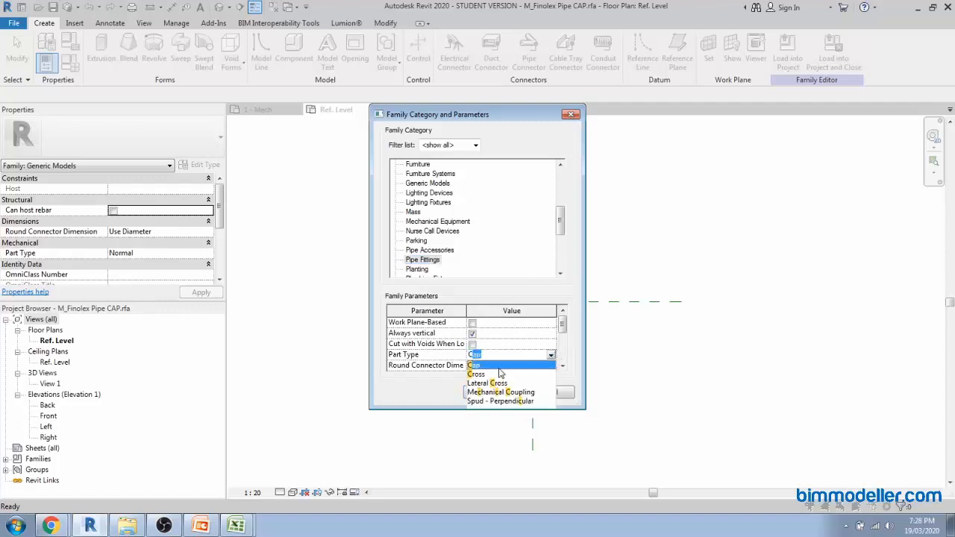
key("Return")
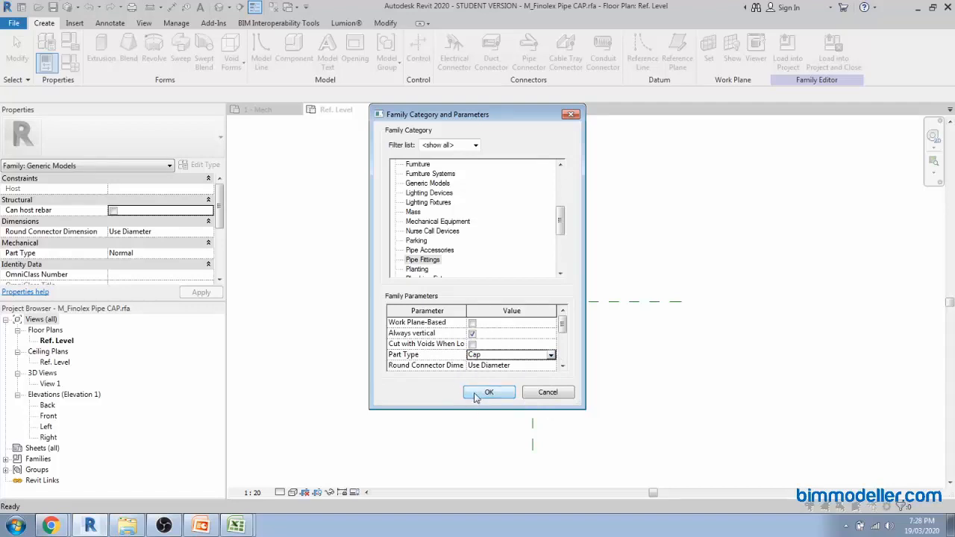
left_click(481, 393)
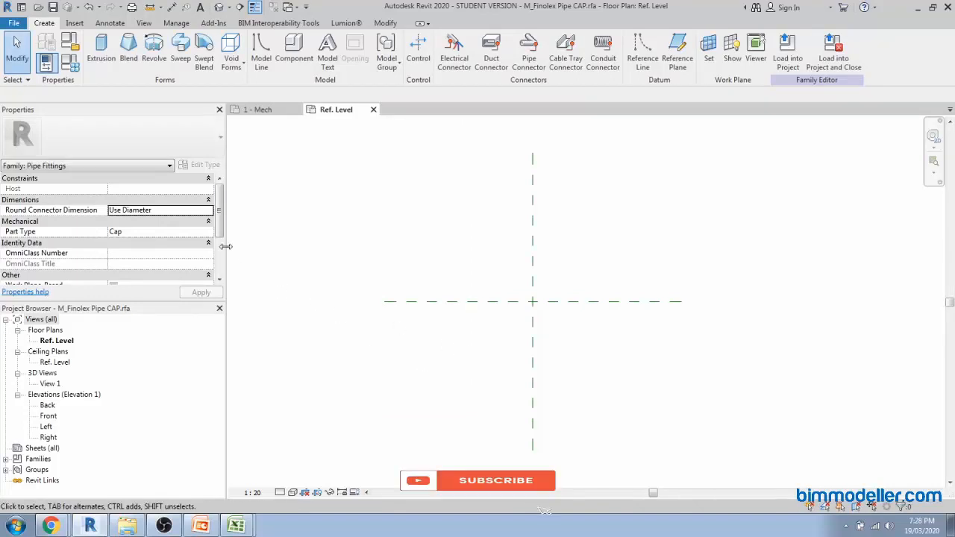
Examine the two center reference planes and their Defines Origin property, including the Center (Front/Back) plane on its own
scroll(550, 316, "up", 2)
left_click_drag(551, 313, 473, 260)
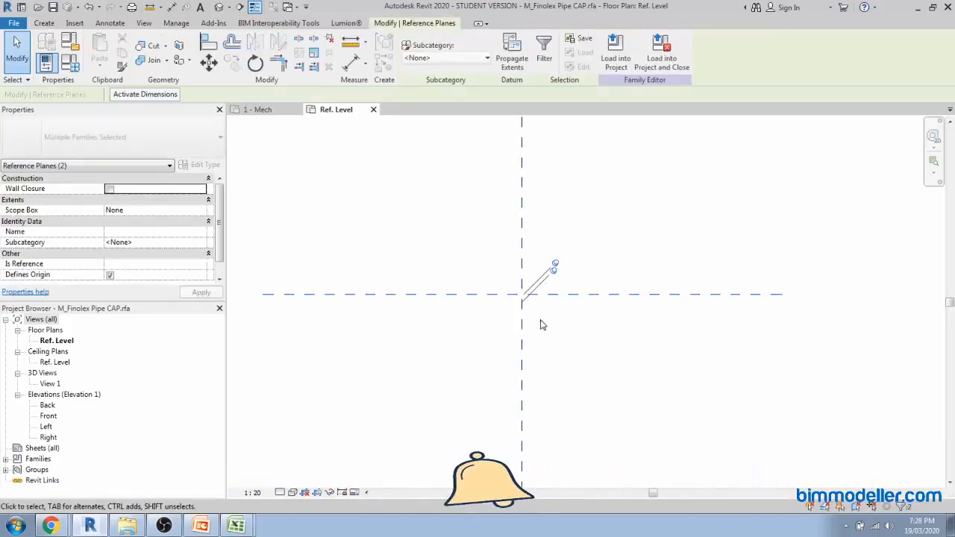
left_click(110, 275)
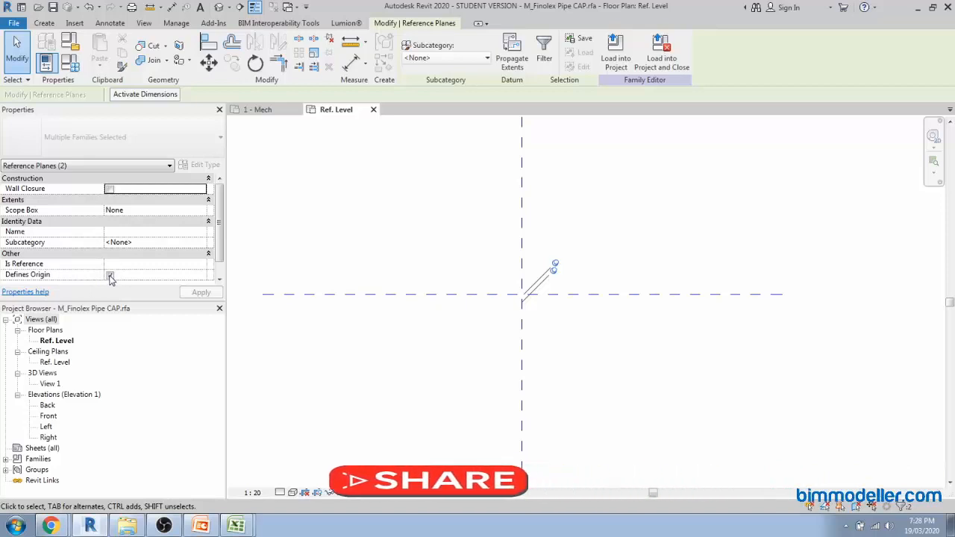
left_click(333, 347)
left_click_drag(542, 313, 513, 279)
left_click(569, 341)
middle_click_drag(569, 340, 466, 335)
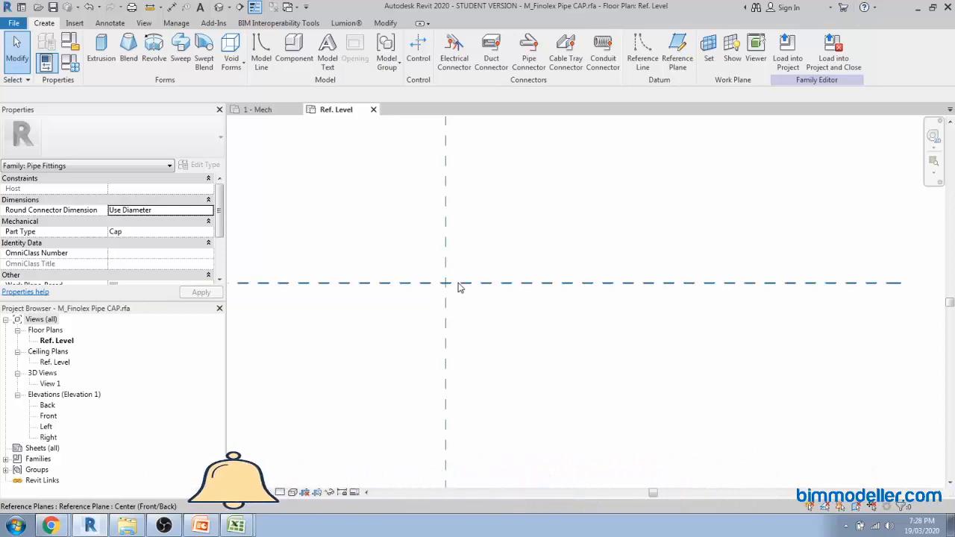
left_click(460, 288)
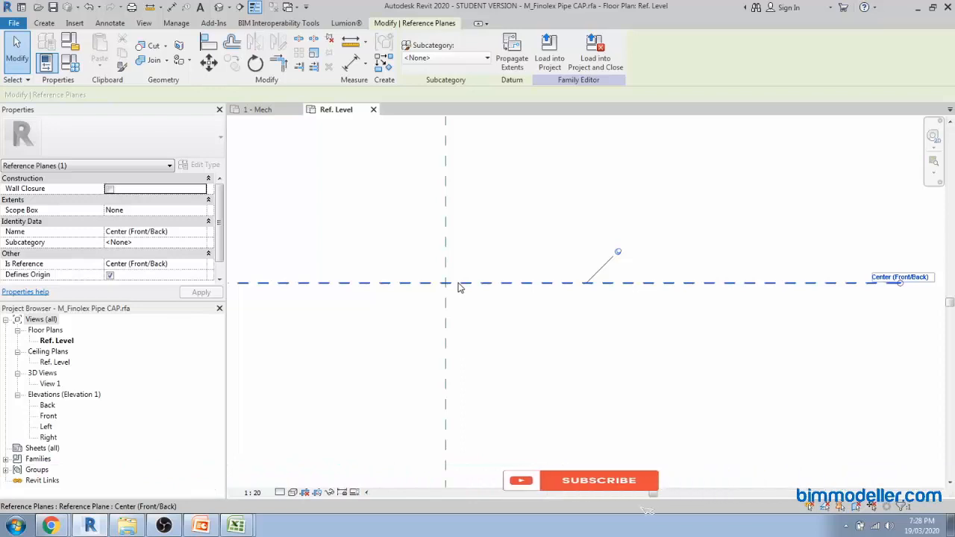
scroll(483, 297, "down", 2)
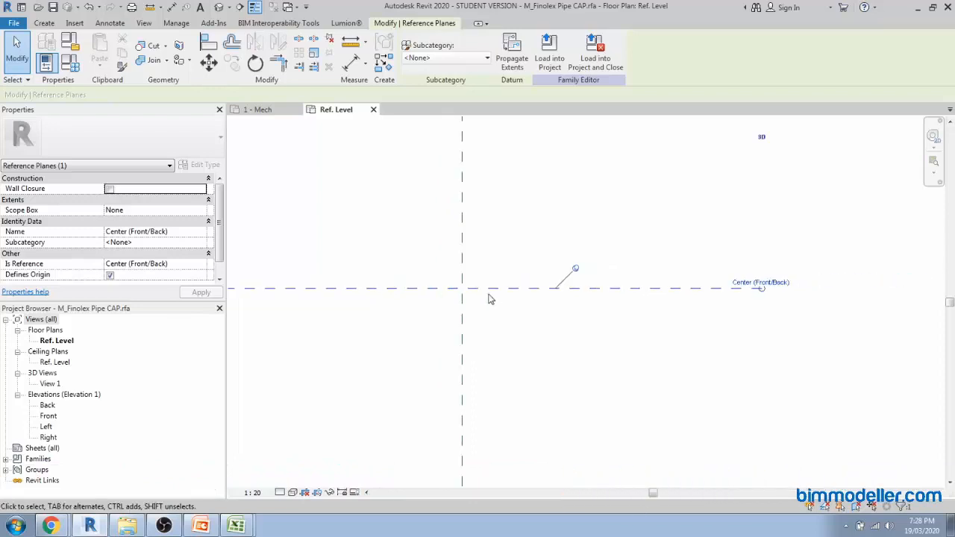
Draw a vertical reference plane about 93 mm to the right of the vertical center plane, crossing the horizontal center plane
key("r")
key("p")
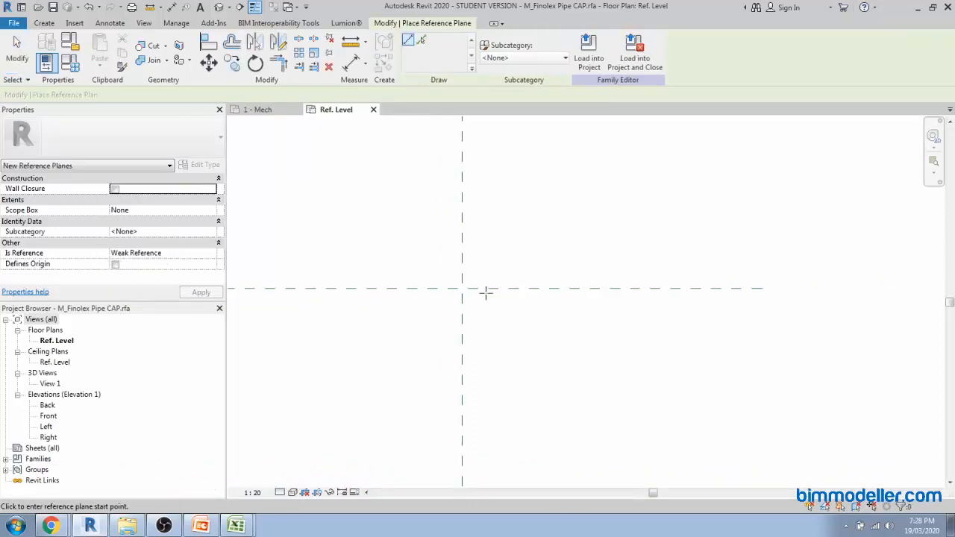
scroll(476, 292, "down", 1)
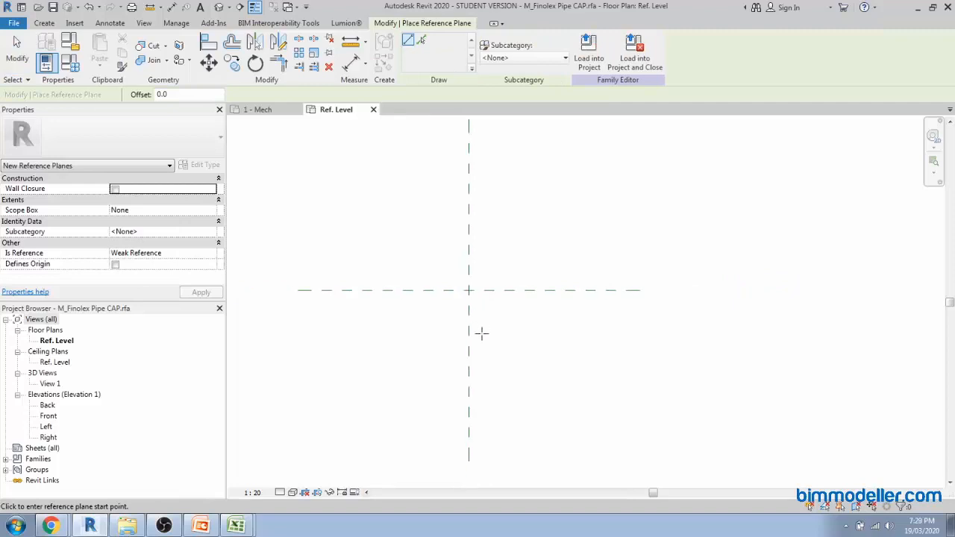
left_click(474, 460)
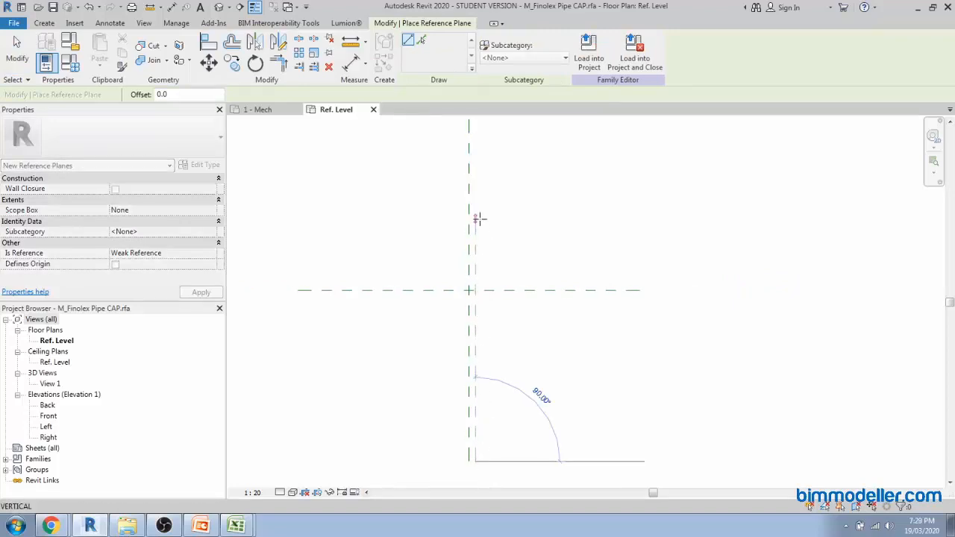
key("Escape")
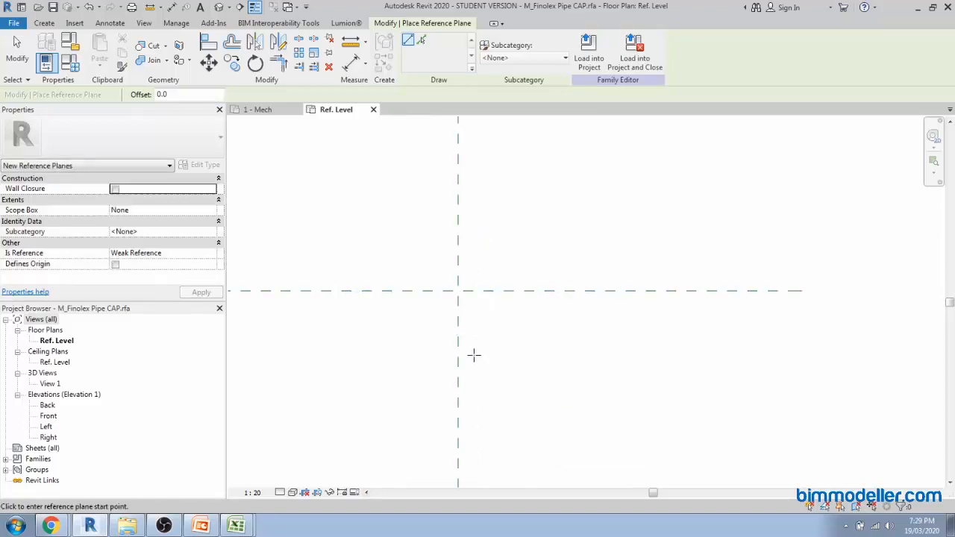
left_click(474, 363)
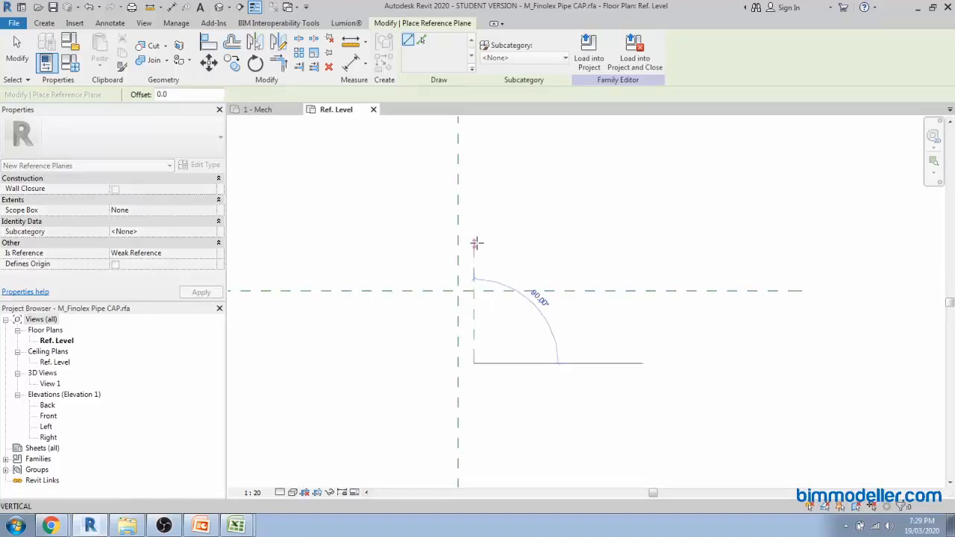
left_click(474, 240)
scroll(475, 324, "up", 3)
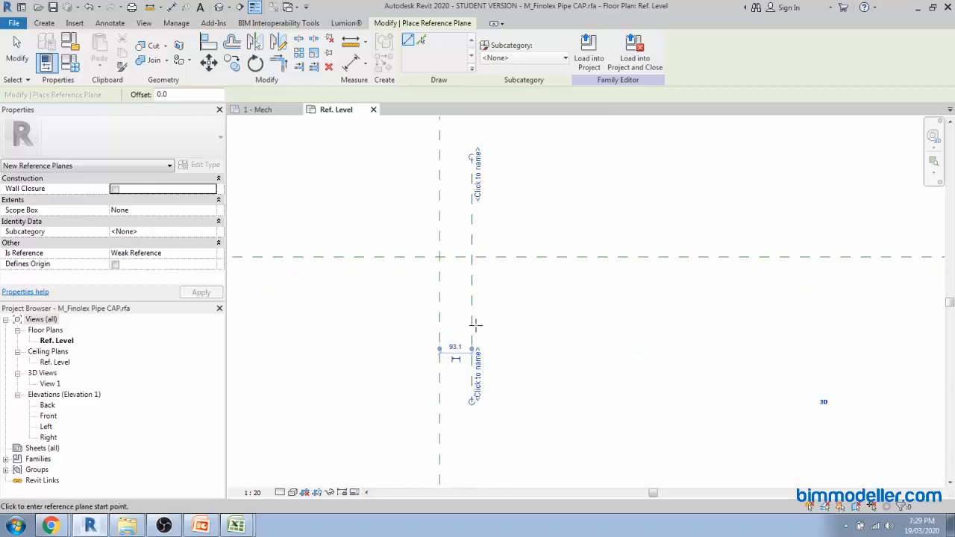
scroll(480, 319, "down", 1)
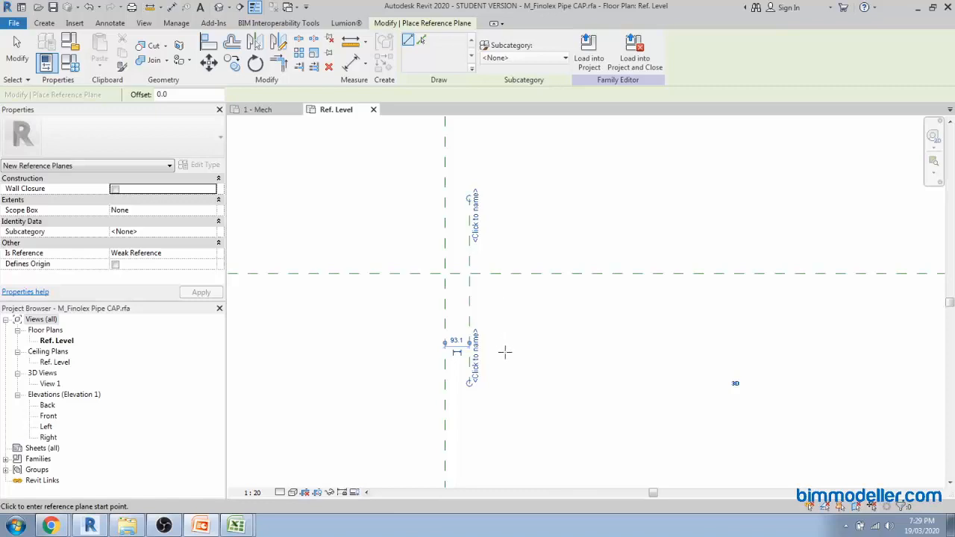
Draw a second vertical reference plane about 228 mm to the right of the vertical center plane
scroll(505, 352, "up", 2)
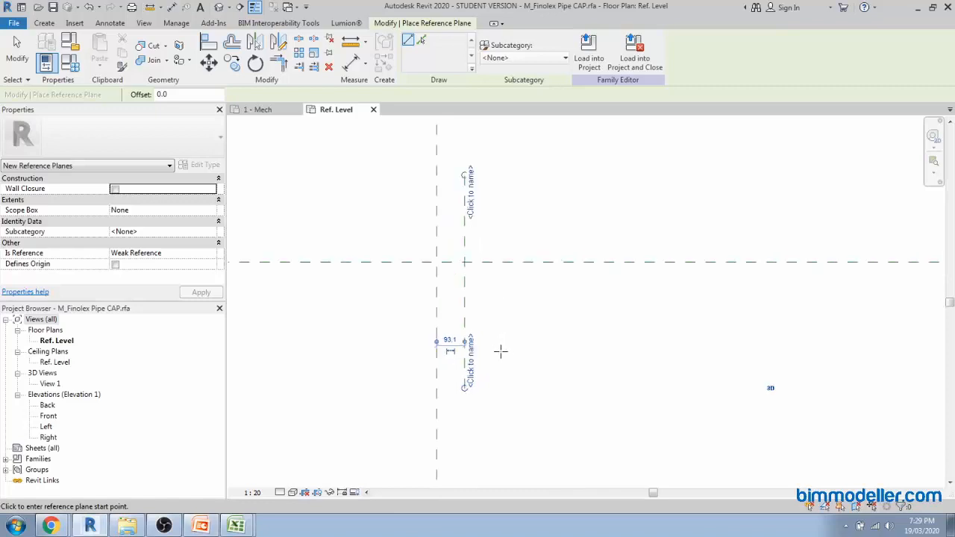
left_click(507, 400)
middle_click_drag(511, 166, 505, 230)
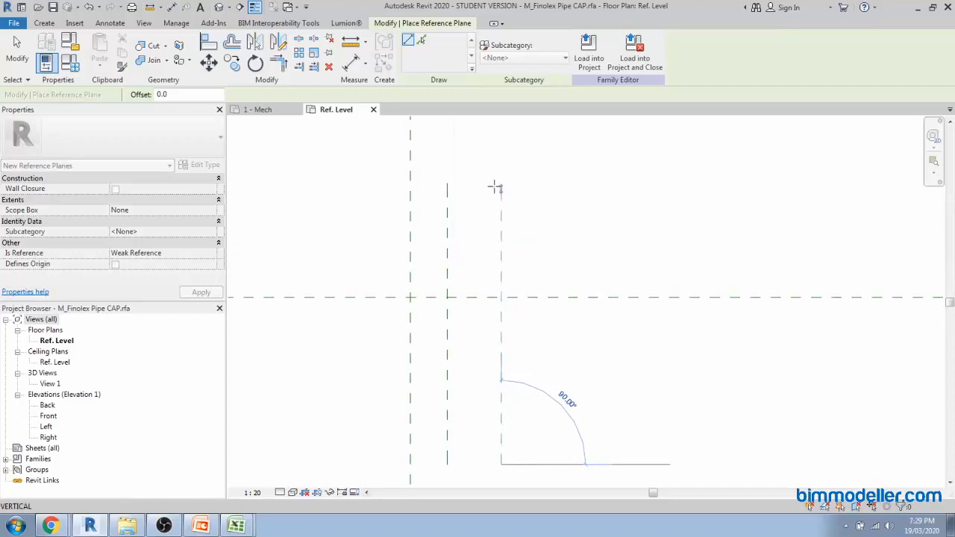
left_click(495, 188)
scroll(537, 211, "down", 2)
key("Escape")
middle_click_drag(517, 272, 544, 295)
scroll(529, 275, "up", 3)
middle_click_drag(507, 255, 503, 305)
scroll(489, 280, "down", 1)
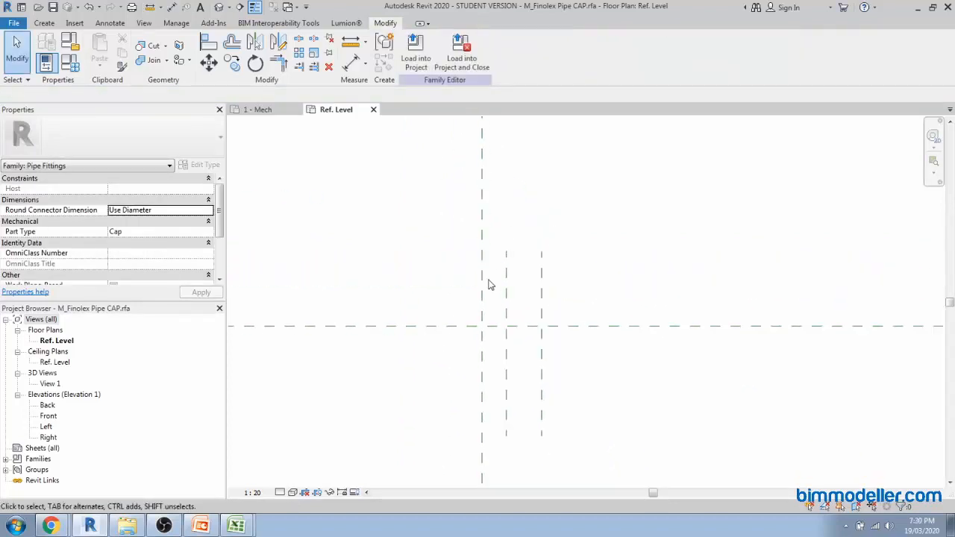
Draw two horizontal reference planes, about 113 mm above and about 212 mm below the Center (Front/Back) plane
scroll(489, 284, "down", 1)
key("r")
key("p")
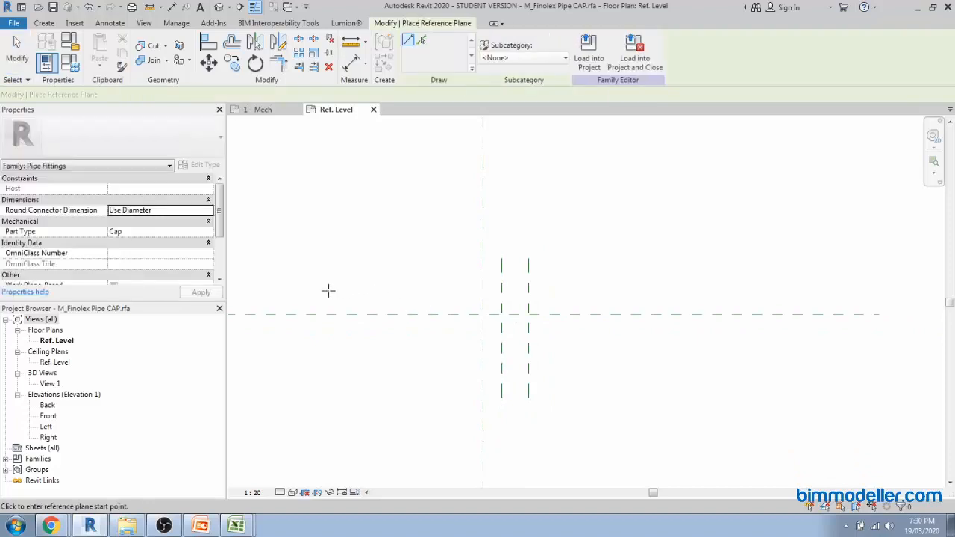
left_click(300, 292)
left_click(595, 292)
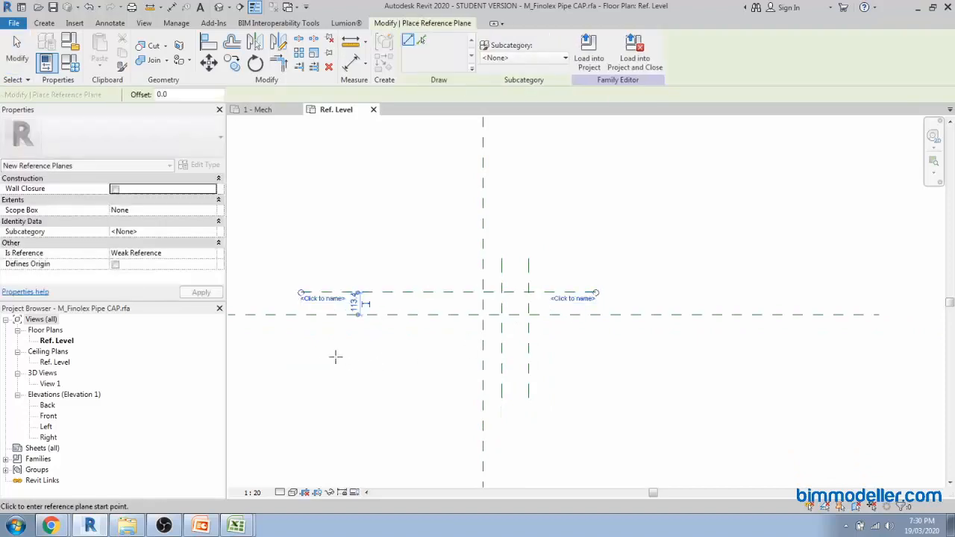
left_click(316, 356)
left_click(595, 336)
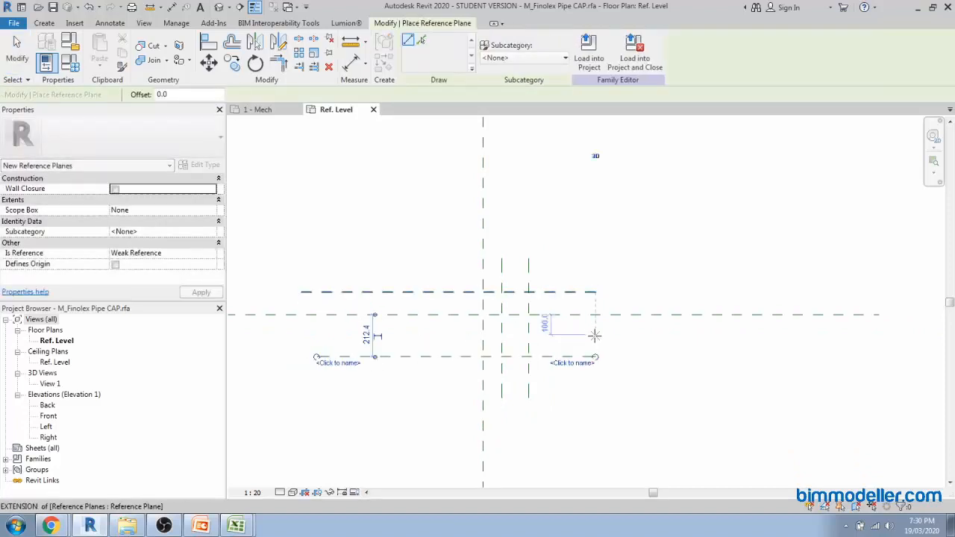
key("Escape")
key("Escape")
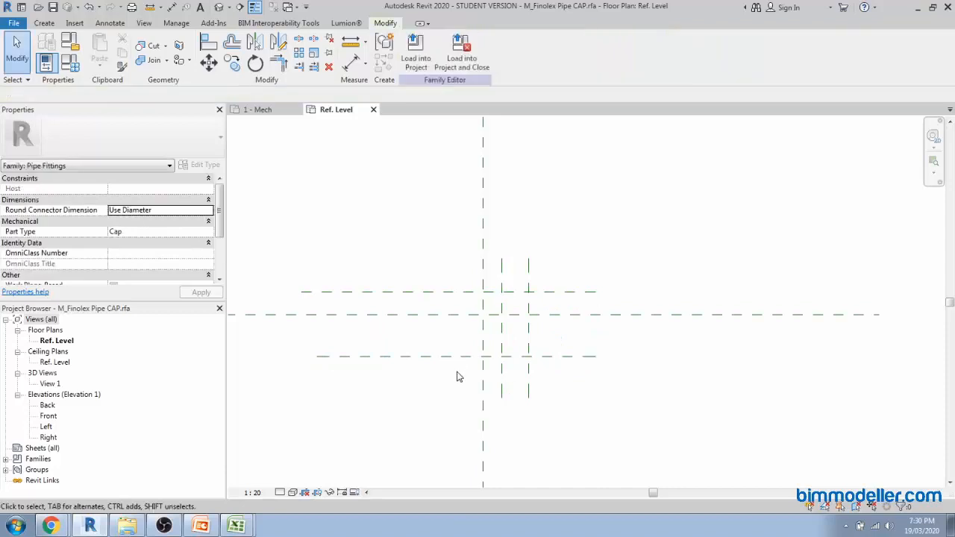
Add aligned dimensions from the Center (Front/Back) plane to the lower and the upper horizontal reference planes, placed left of the planes
middle_click_drag(458, 376, 485, 385)
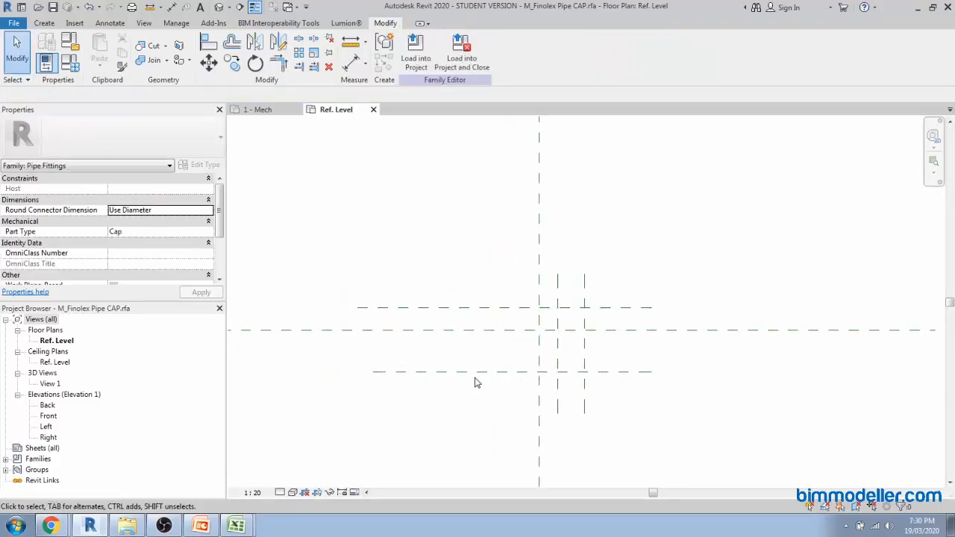
key("d")
key("i")
left_click(461, 371)
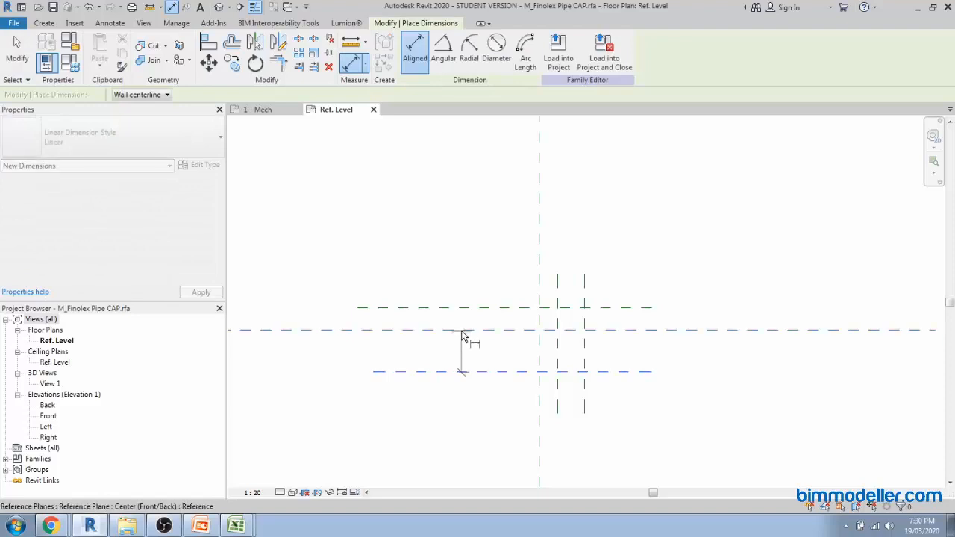
left_click(461, 330)
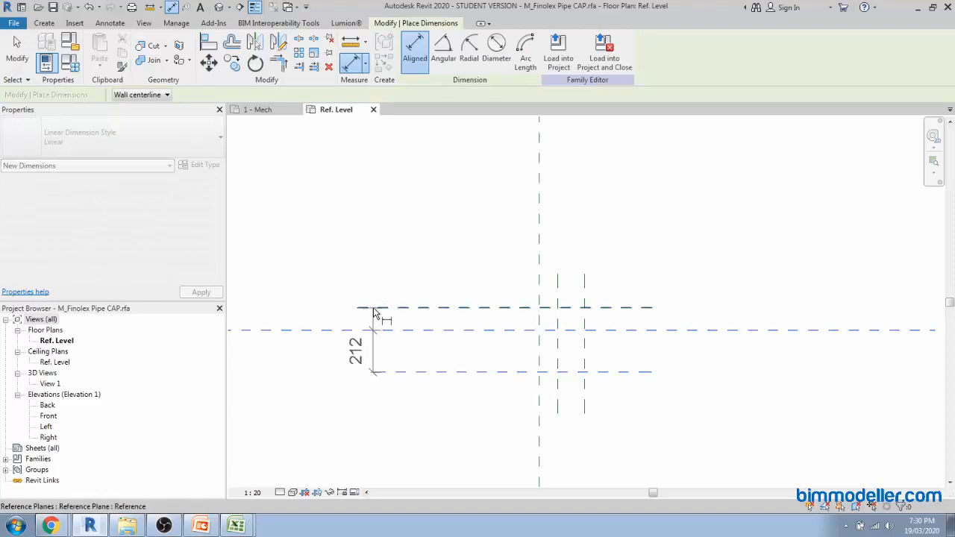
left_click(331, 391)
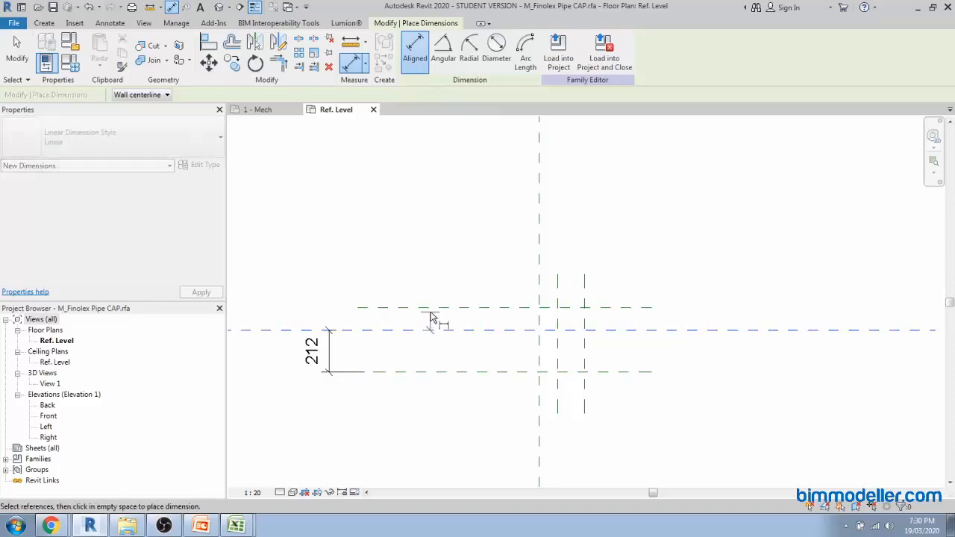
left_click(431, 312)
left_click(427, 329)
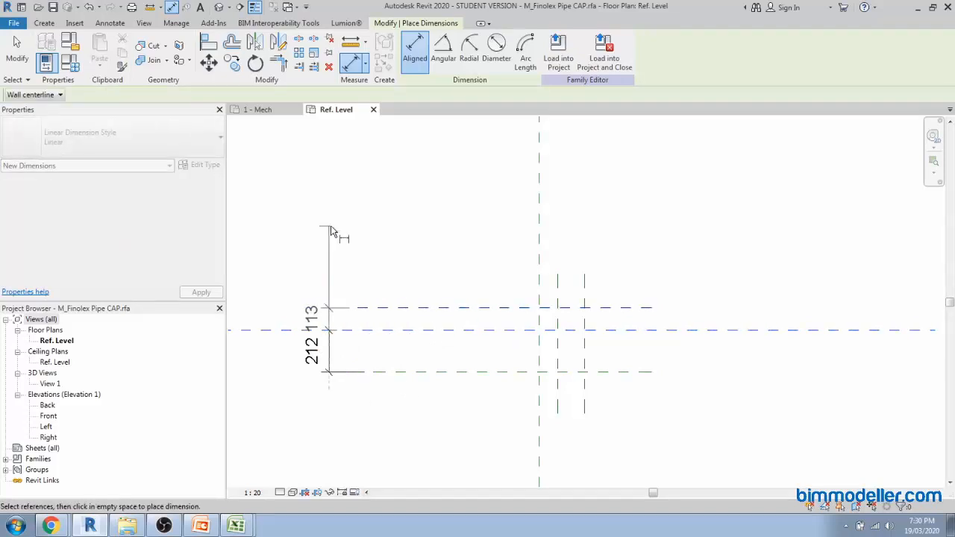
left_click(331, 231)
key("Escape")
key("Escape")
scroll(371, 274, "down", 1)
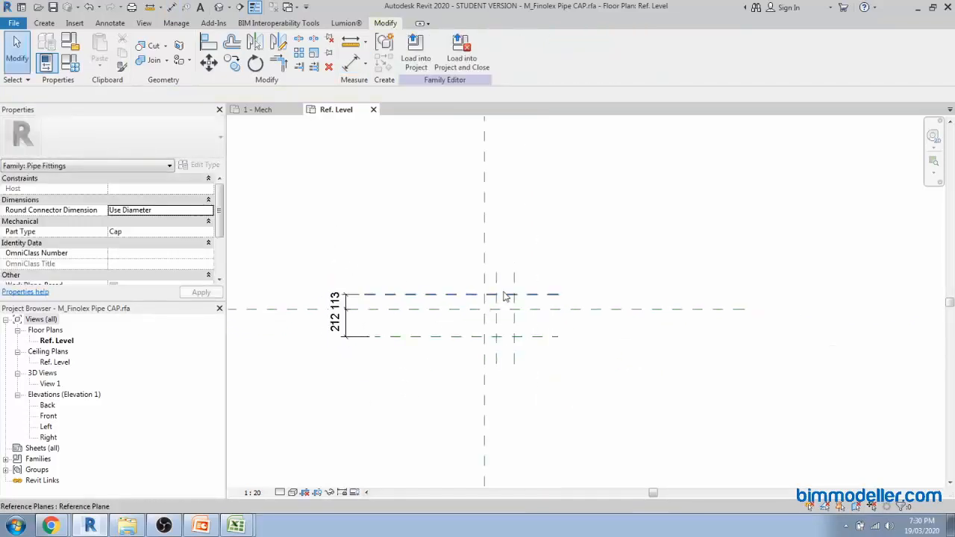
Add aligned dimensions from the vertical center plane to each of the two vertical reference planes on its right
scroll(507, 290, "up", 2)
key("d")
key("i")
left_click(523, 290)
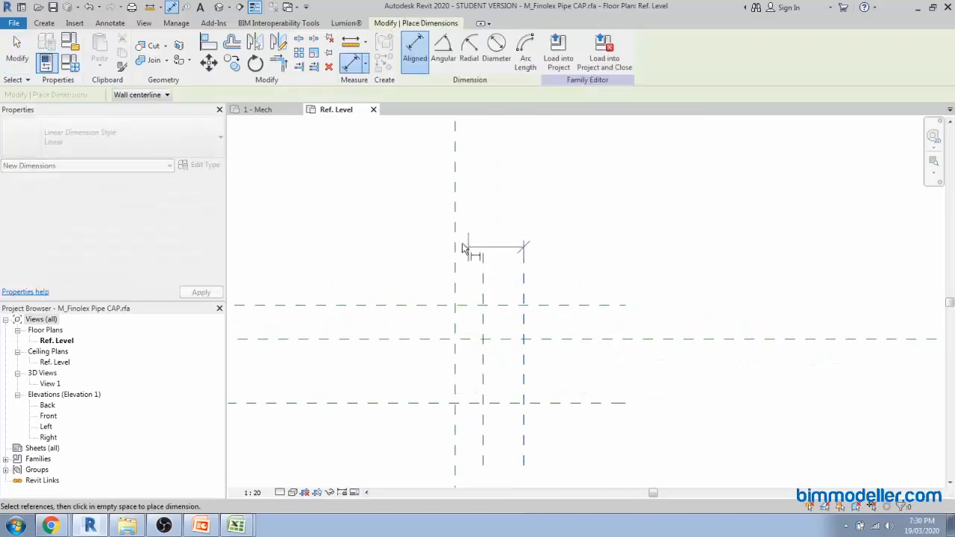
left_click(457, 243)
left_click(366, 162)
left_click(483, 271)
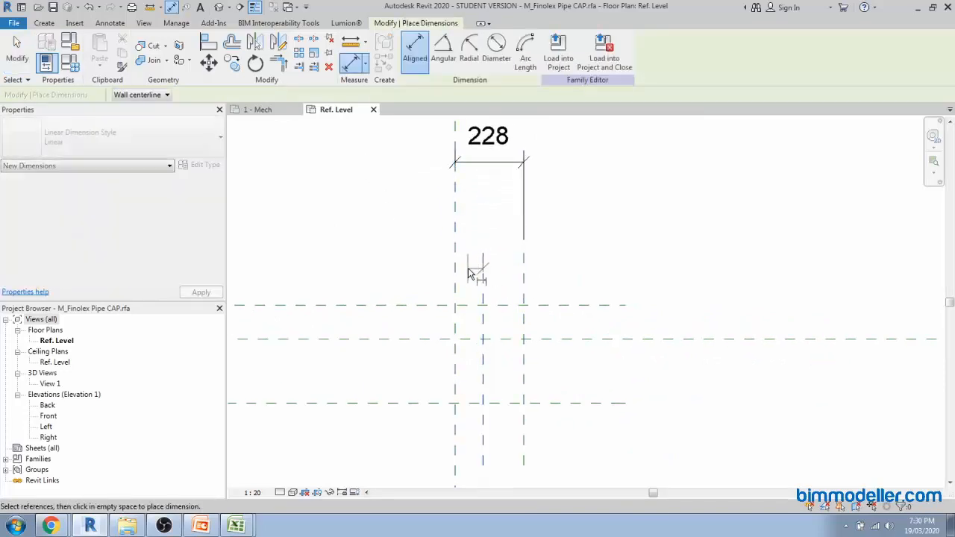
left_click(387, 265)
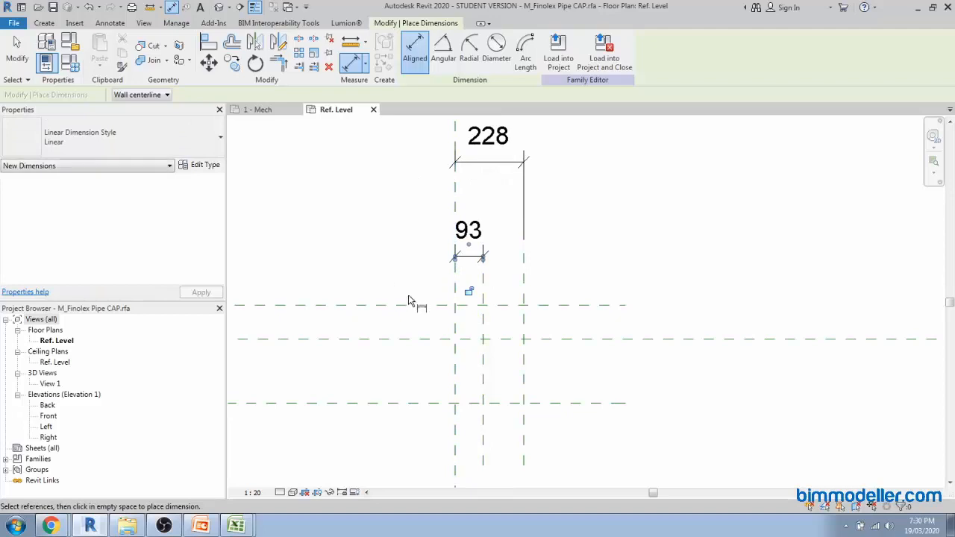
key("Escape")
key("Escape")
scroll(485, 314, "down", 4)
scroll(522, 370, "up", 3)
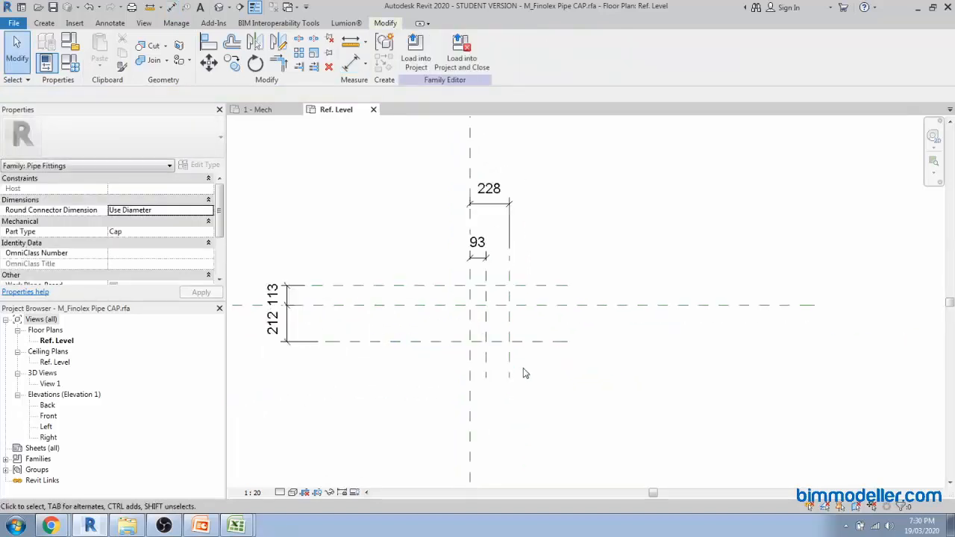
left_click(543, 340)
left_click(533, 343)
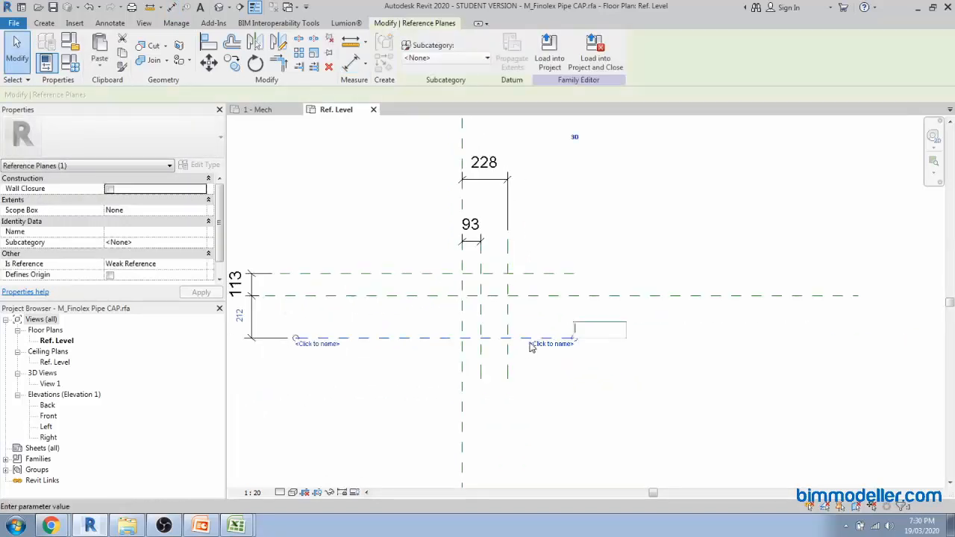
left_click(523, 361)
scroll(521, 356, "down", 1)
scroll(412, 354, "up", 1)
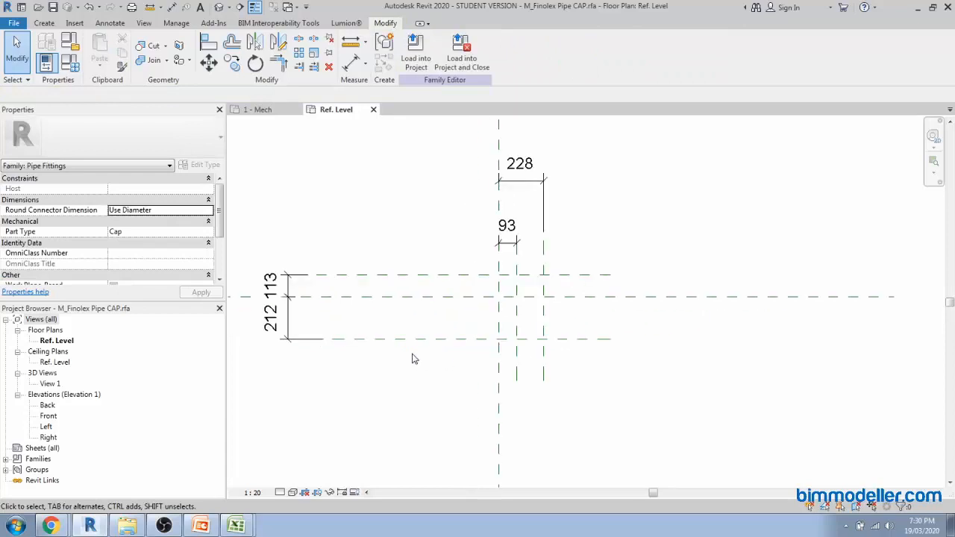
scroll(414, 359, "down", 1)
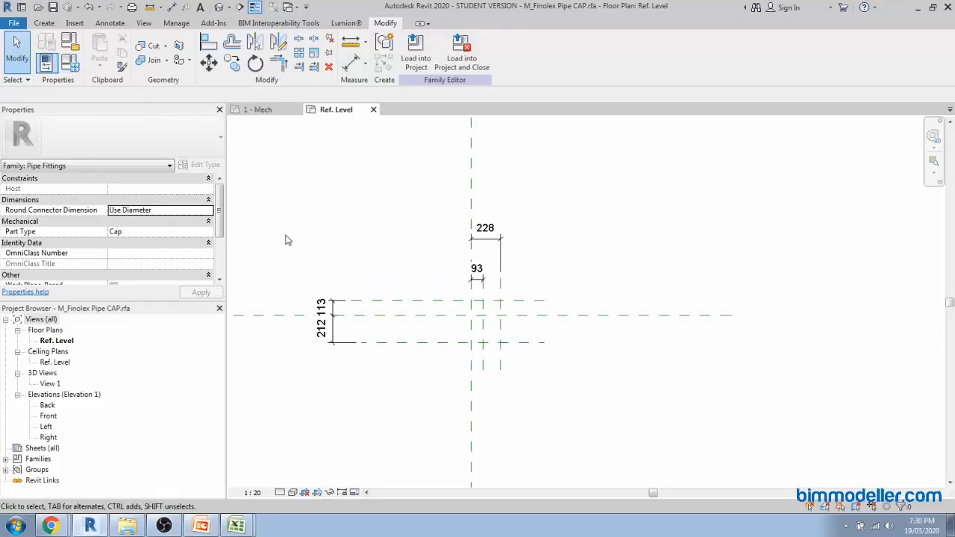
Add a family type parameter named Lookup Table Name with discipline Common and parameter type Text, grouped under Text
left_click(71, 63)
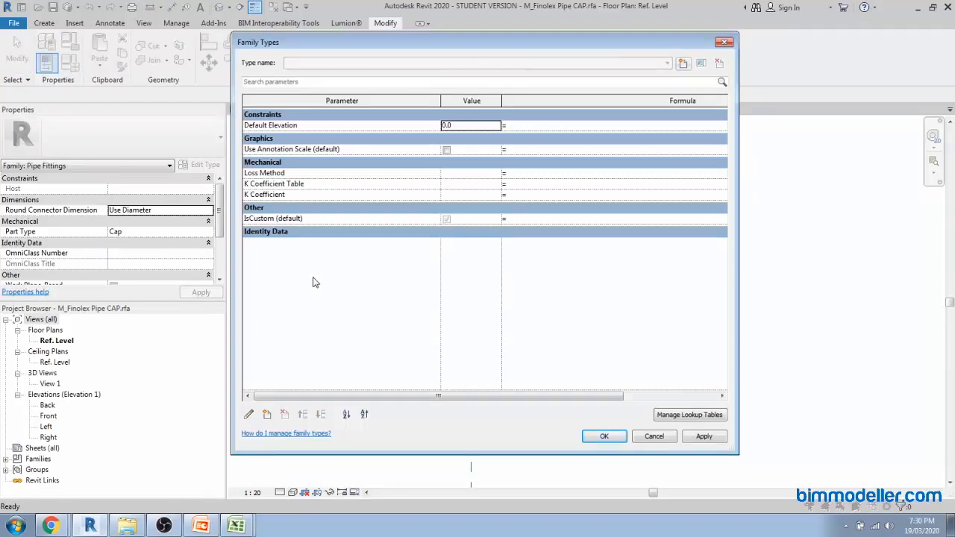
left_click(268, 414)
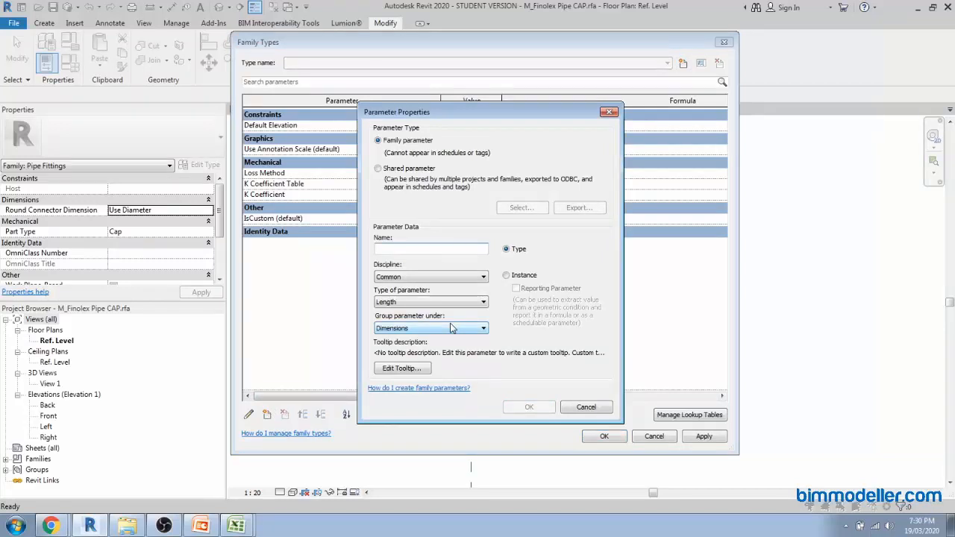
type("Lookup Table Name")
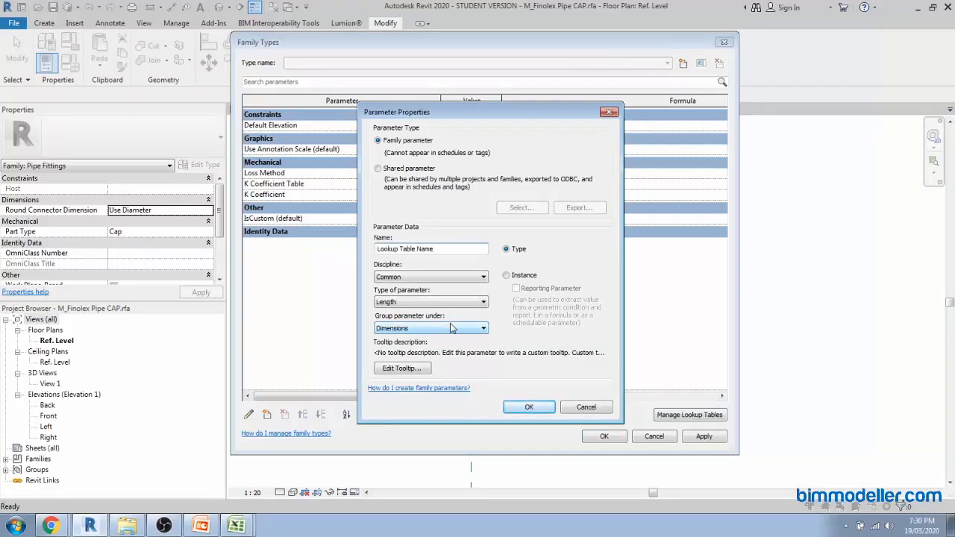
left_click(450, 276)
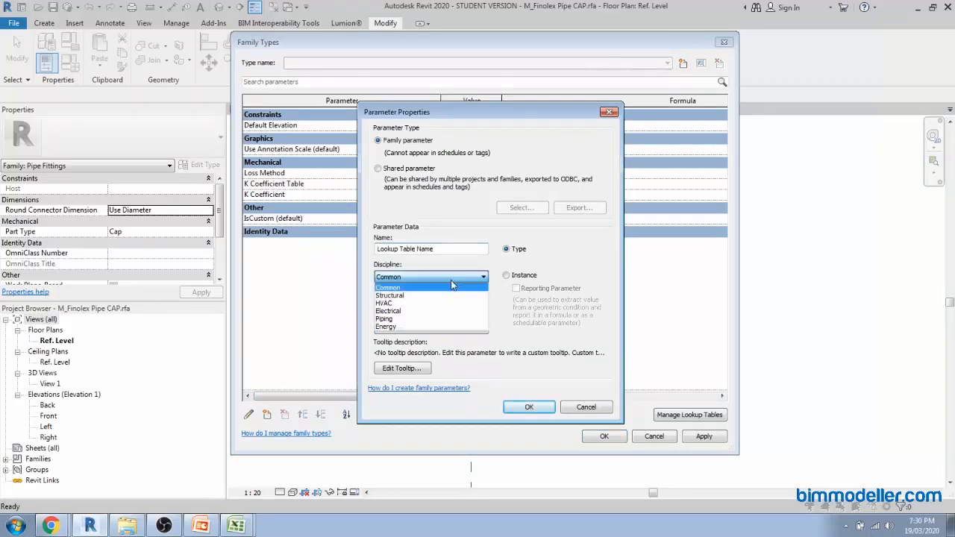
left_click(448, 285)
left_click(444, 302)
left_click(442, 316)
scroll(441, 307, "down", 4)
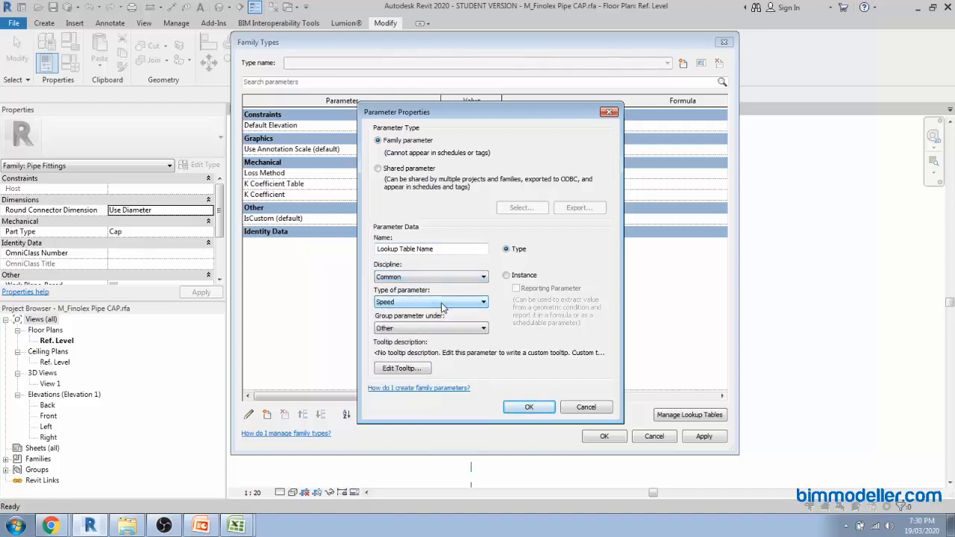
left_click(440, 302)
left_click(436, 313)
left_click(525, 408)
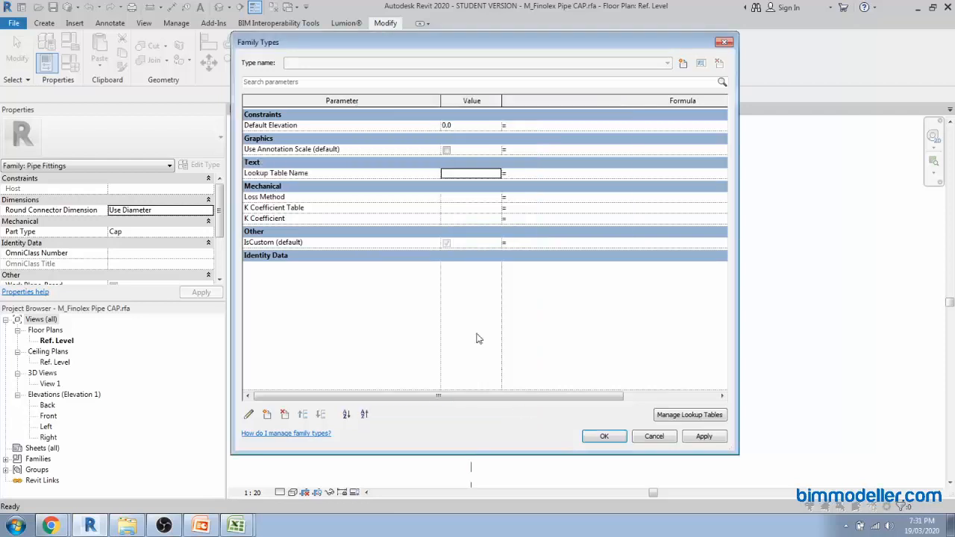
Change the Lookup Table Name parameter to an instance parameter grouped under Other
left_click(421, 177)
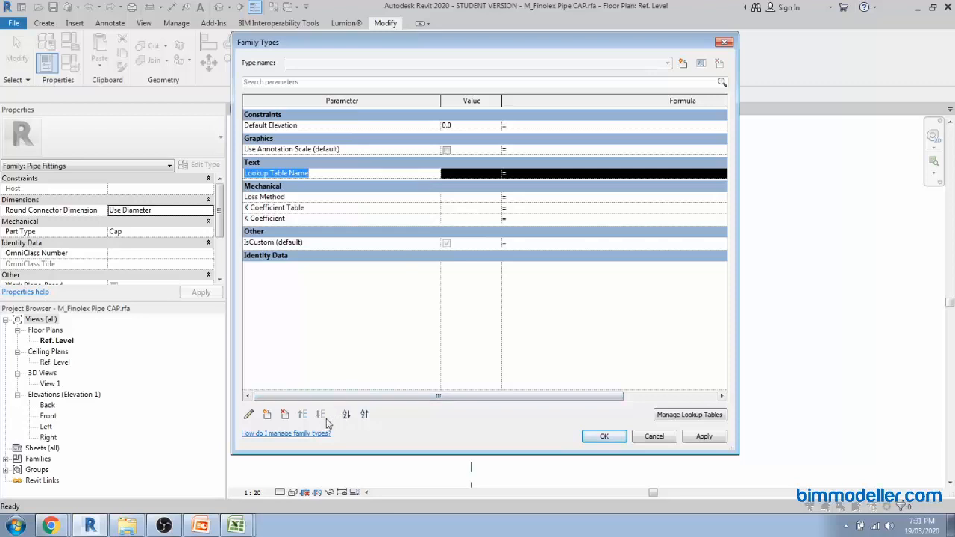
left_click(248, 414)
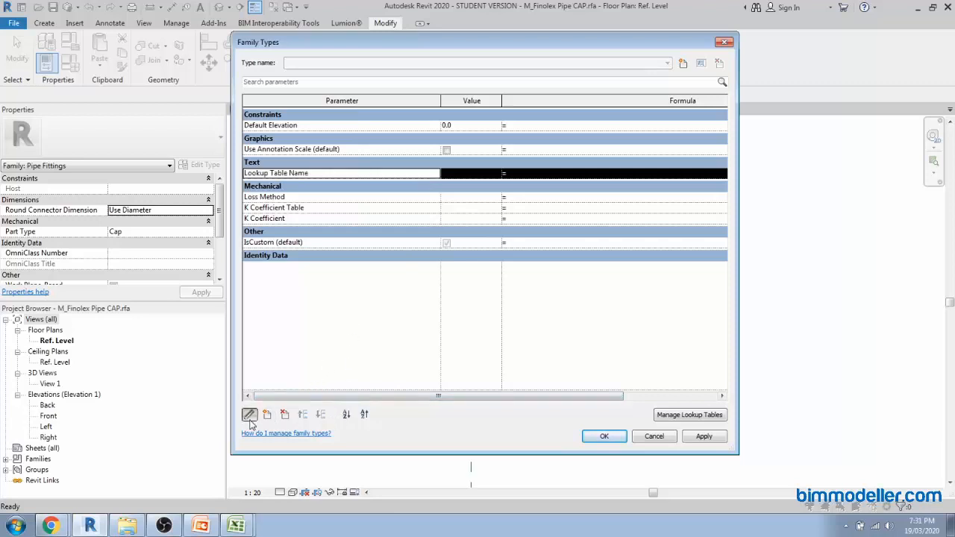
left_click(521, 276)
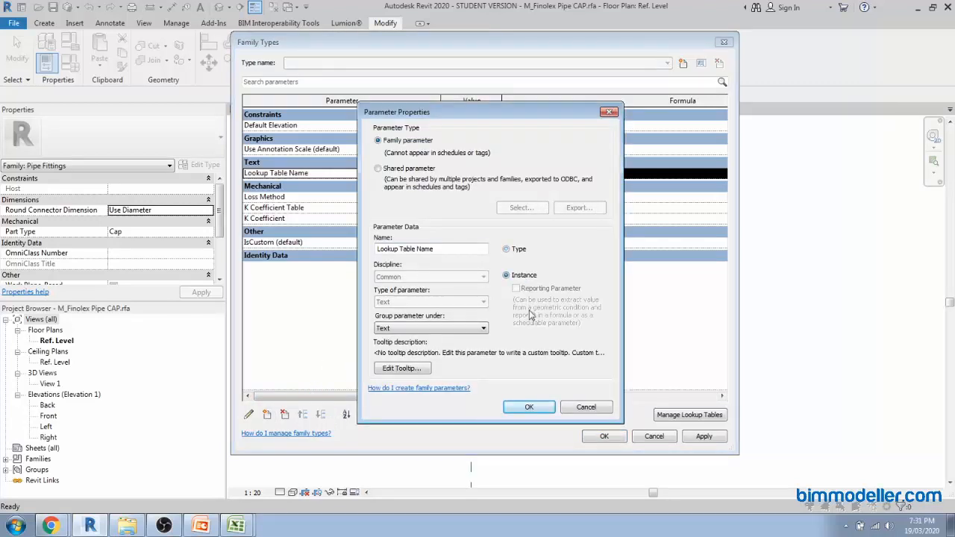
left_click(444, 330)
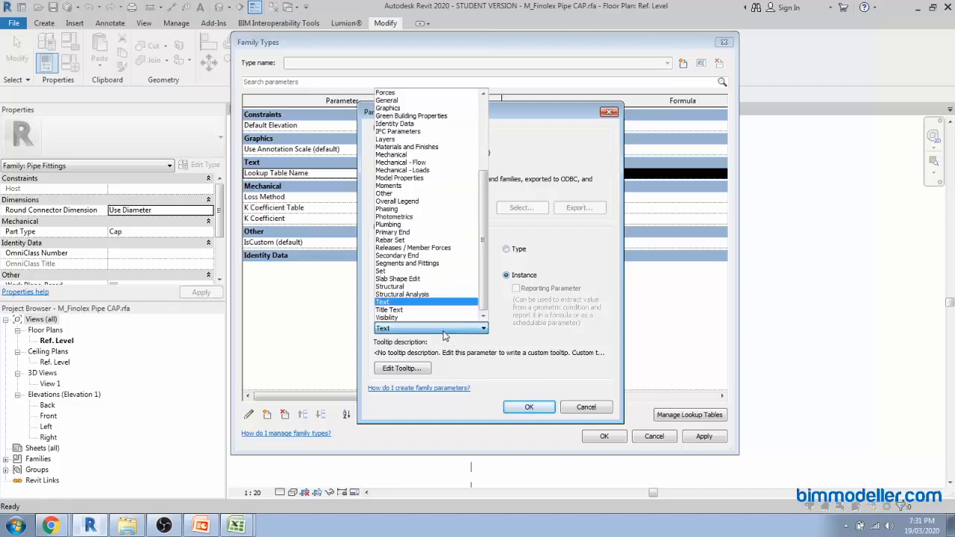
key("o")
left_click(444, 335)
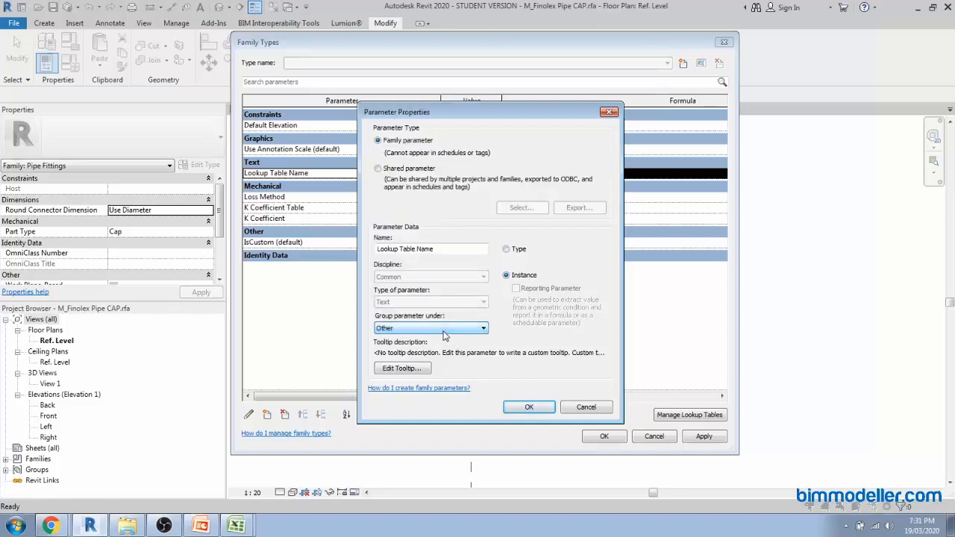
left_click(523, 406)
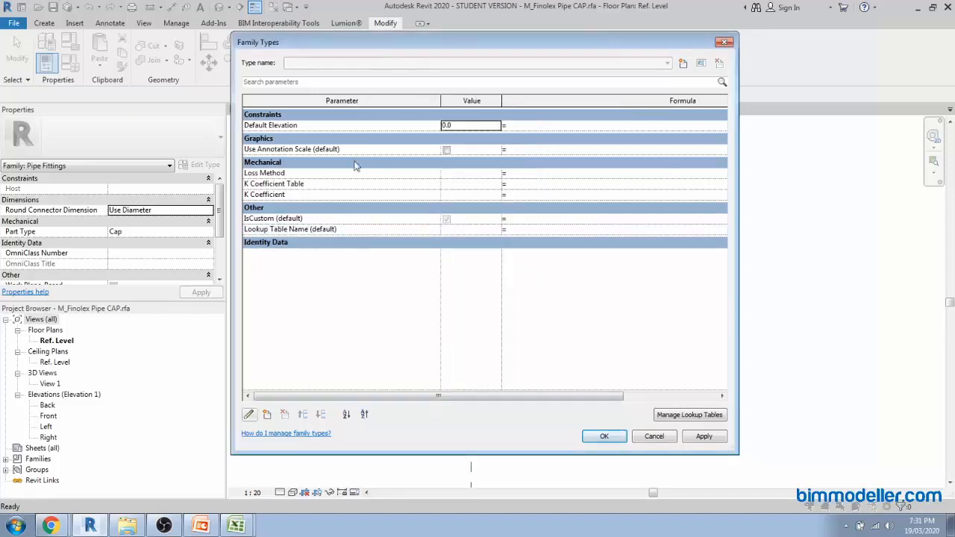
Import M_Pipe Fitting_UPVC_CAP.csv as a lookup table, copy its file name, and check the family's lookup table list
left_click(455, 230)
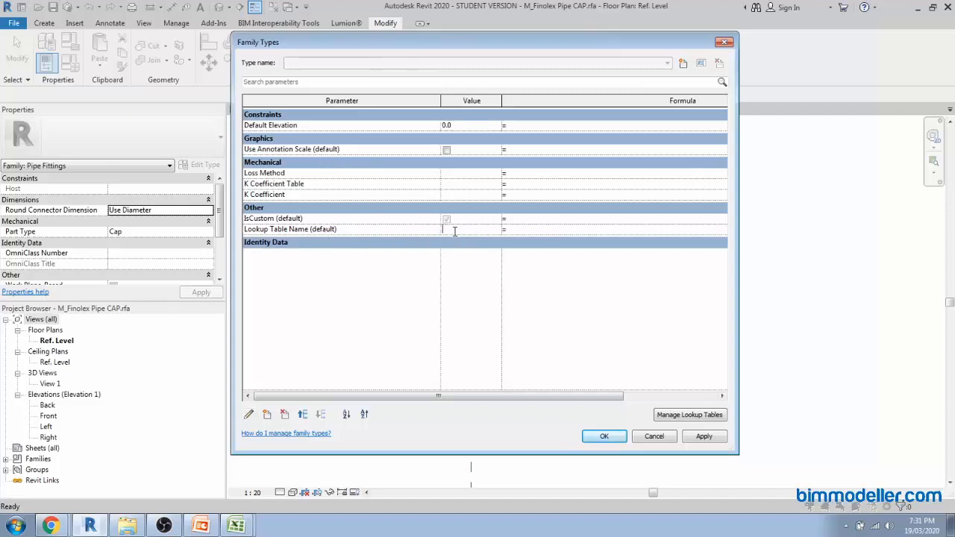
left_click(680, 417)
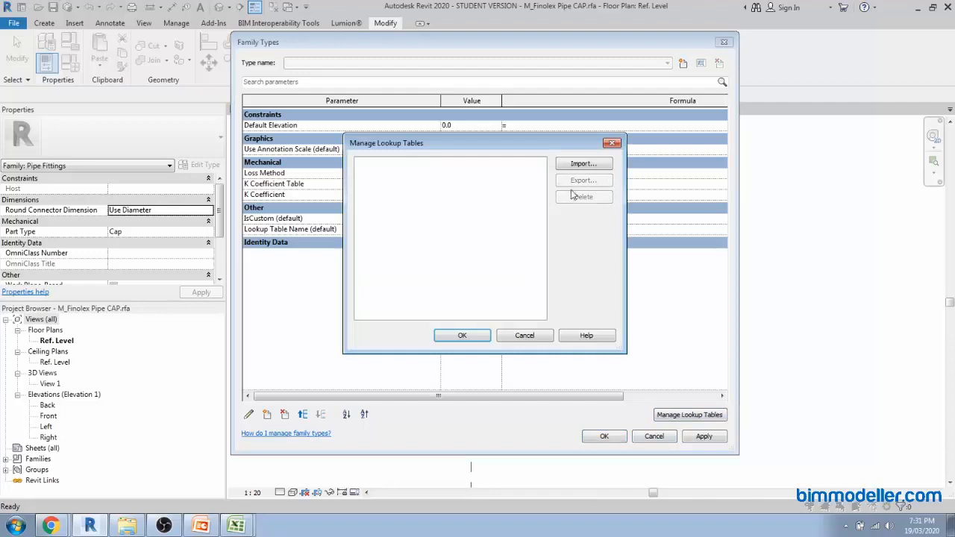
left_click(580, 166)
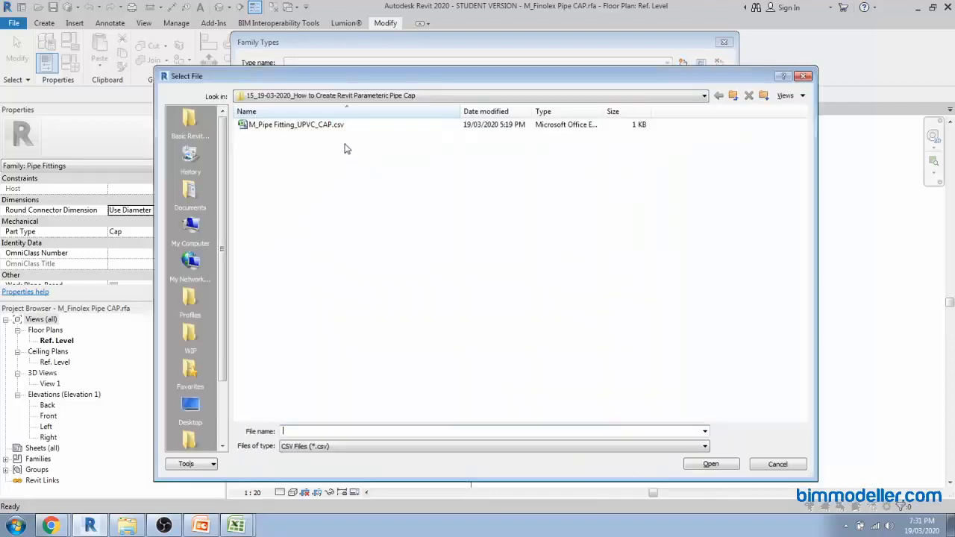
left_click(328, 126)
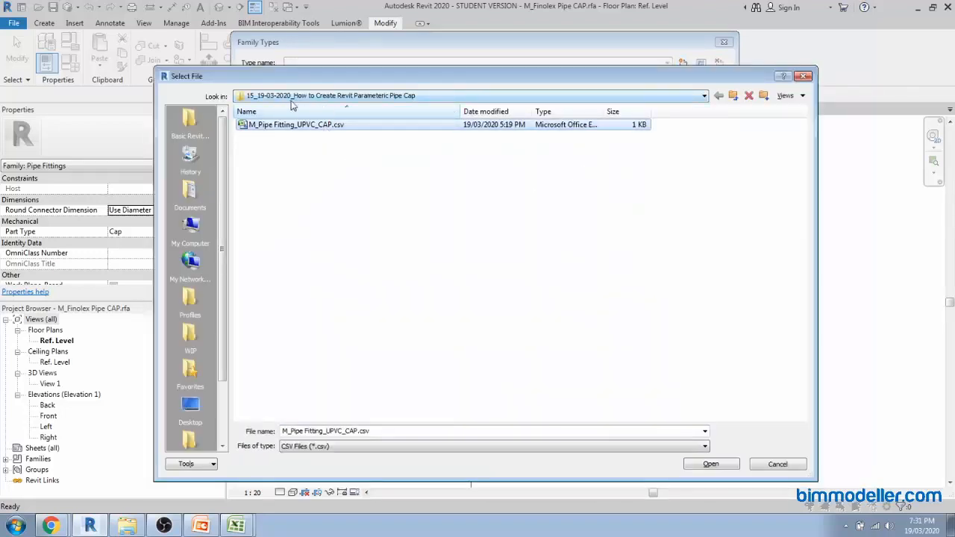
left_click(281, 128)
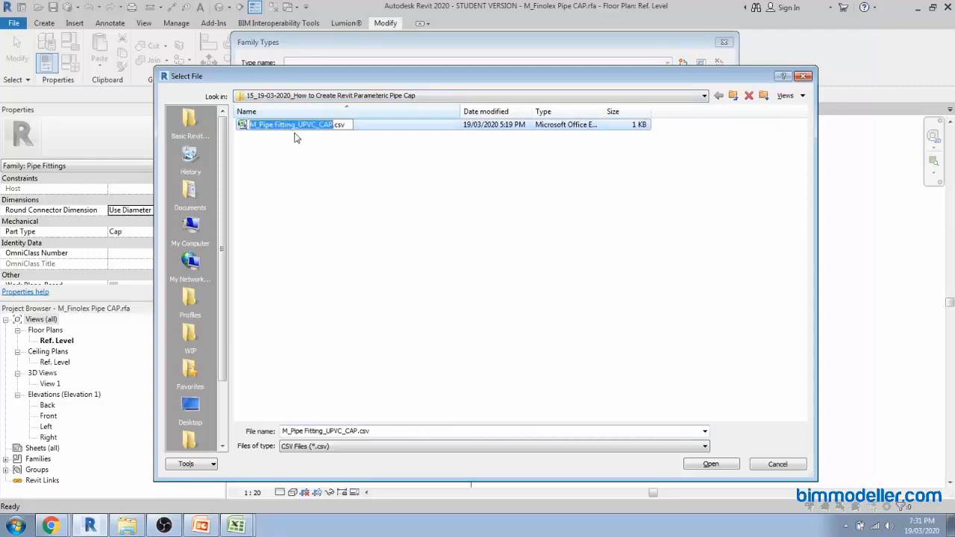
left_click(310, 150)
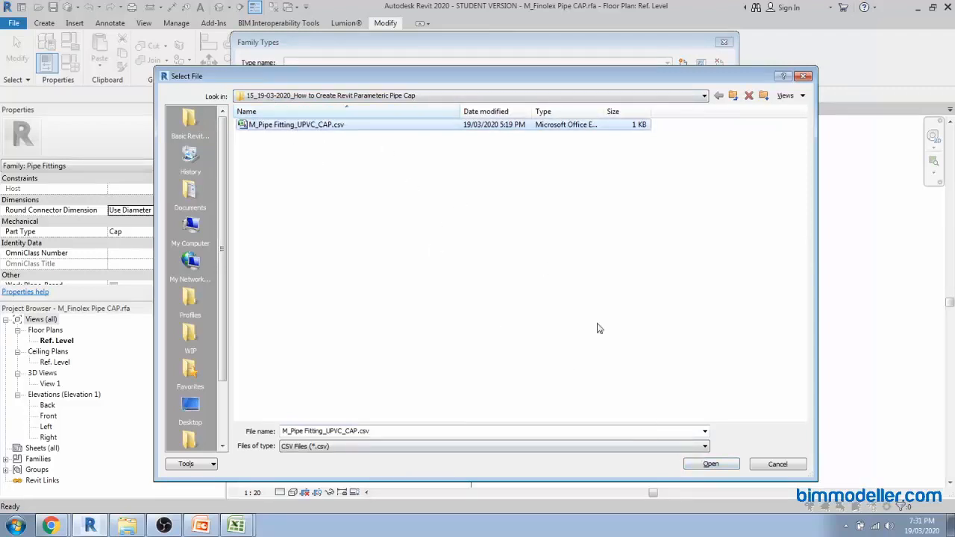
left_click(711, 464)
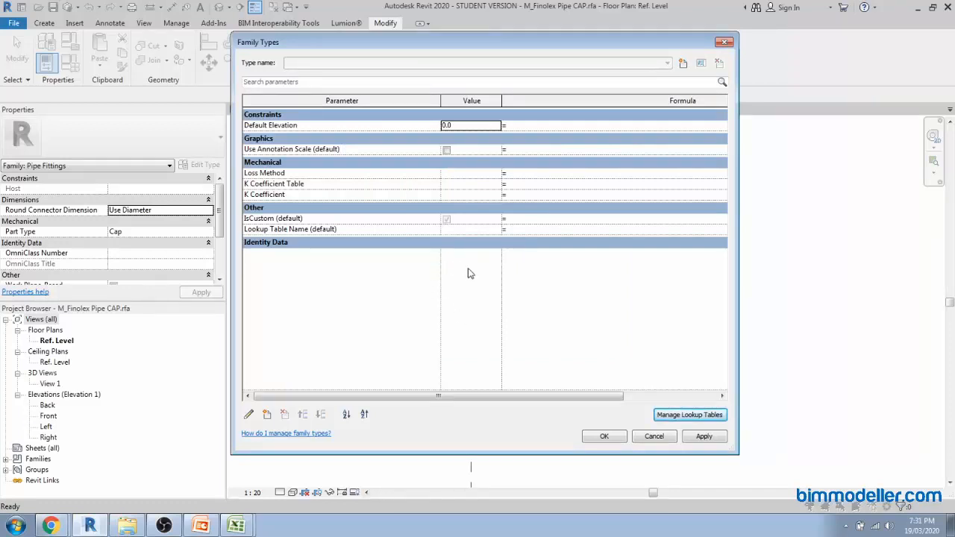
left_click(664, 417)
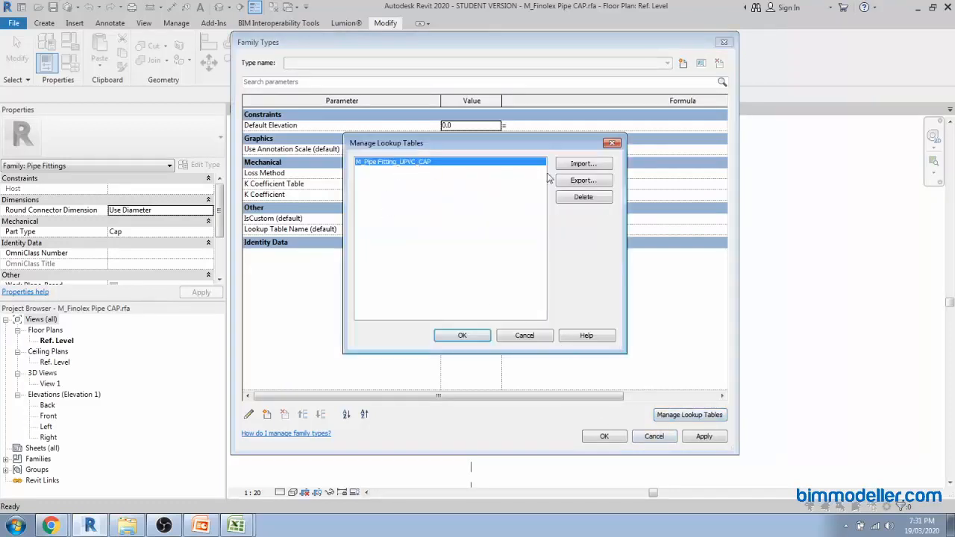
left_click(479, 334)
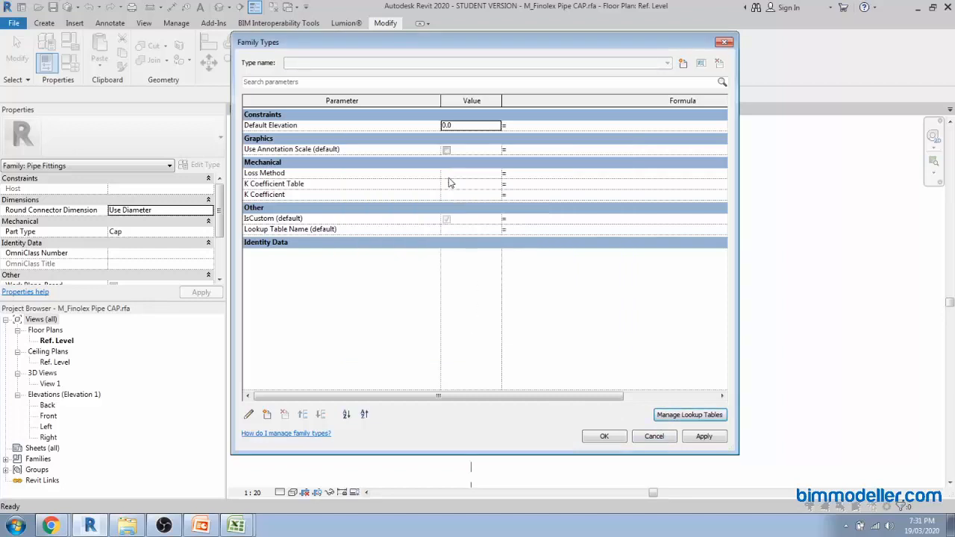
Set the Lookup Table Name value to M_Pipe Fitting_UPVC_CAP
left_click(478, 229)
type("Fitting_UPVC_CAP")
key("Tab")
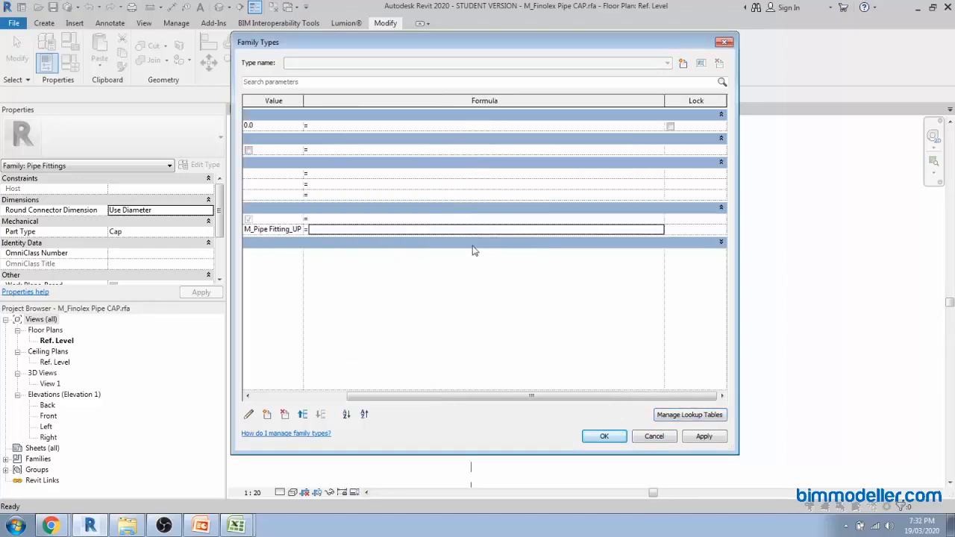
left_click_drag(386, 400, 295, 398)
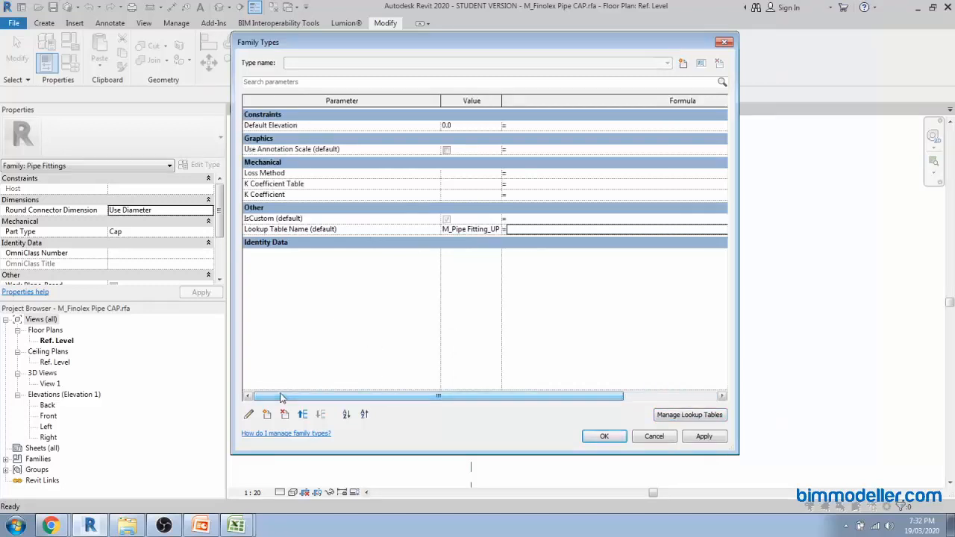
left_click_drag(497, 400, 436, 388)
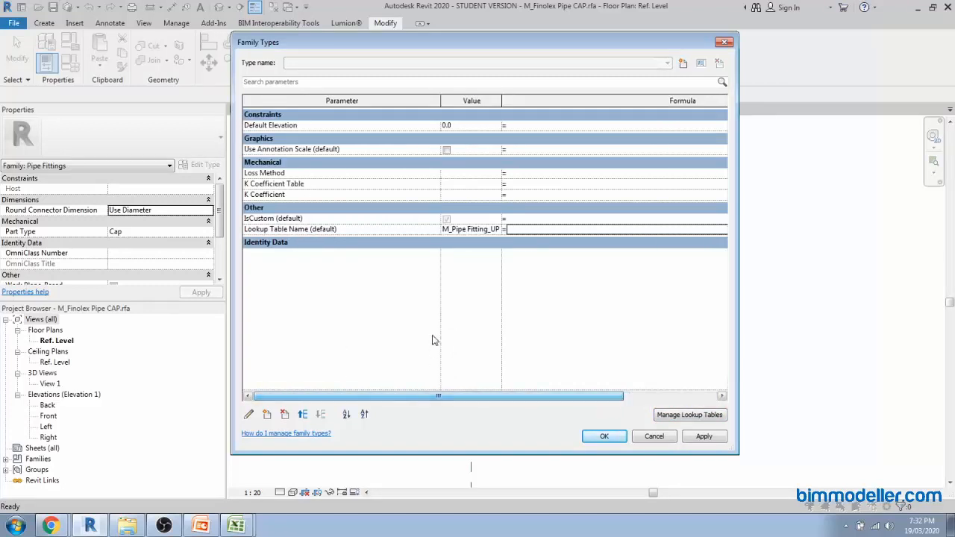
Add an instance family parameter named Nominal Diameter with discipline Piping and type Pipe Size, grouped under Dimensions
left_click(265, 418)
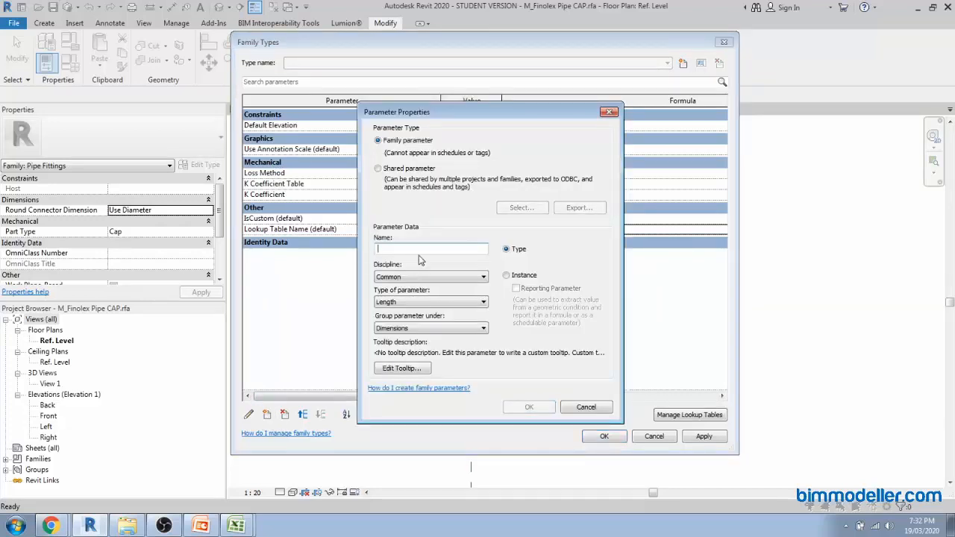
left_click(202, 526)
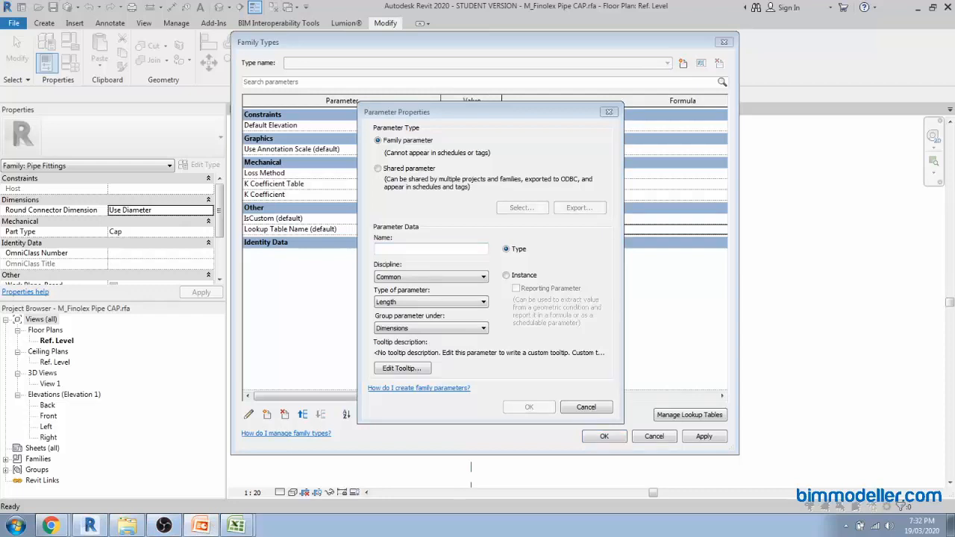
left_click(395, 247)
type("Nominal Diameter")
left_click(409, 277)
left_click(408, 277)
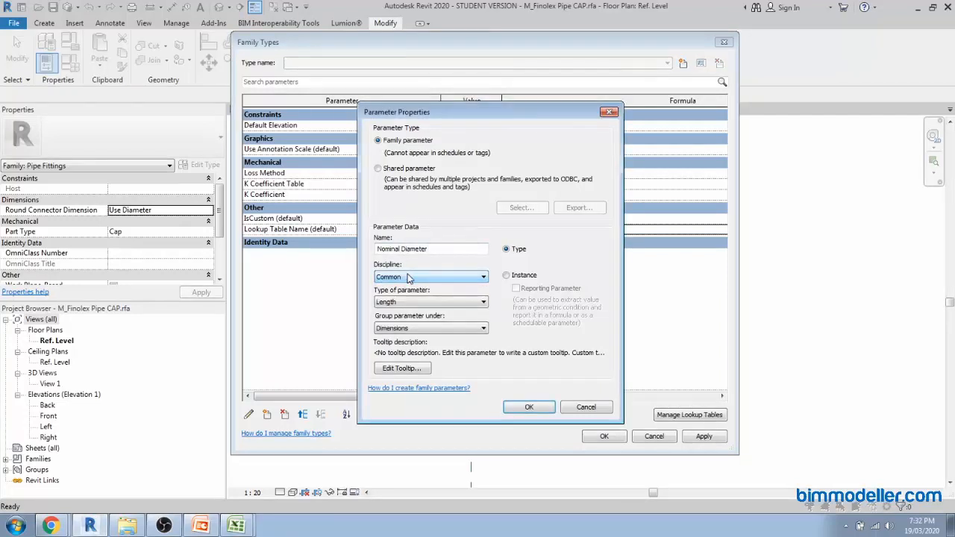
scroll(409, 278, "down", 4)
left_click(463, 304)
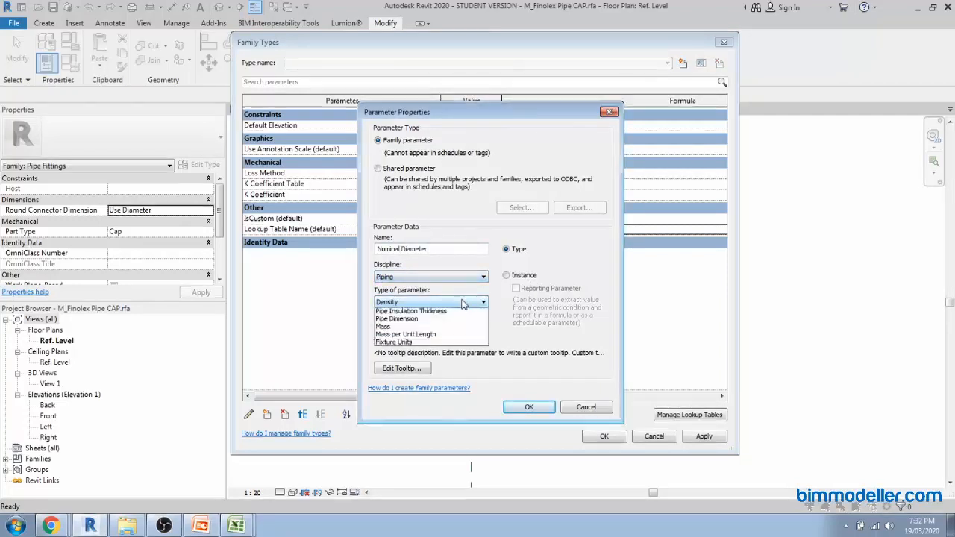
left_click(463, 304)
scroll(464, 304, "down", 3)
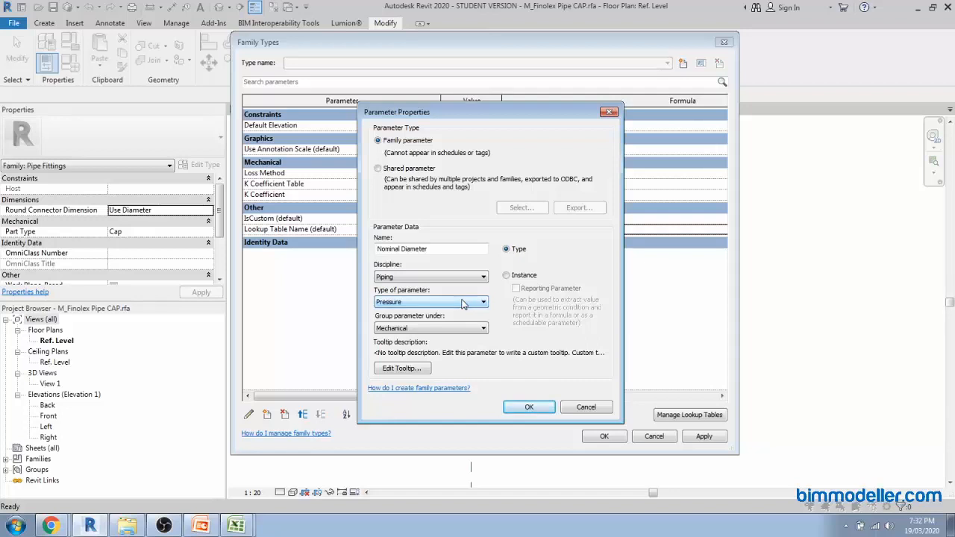
scroll(464, 303, "down", 2)
left_click(518, 277)
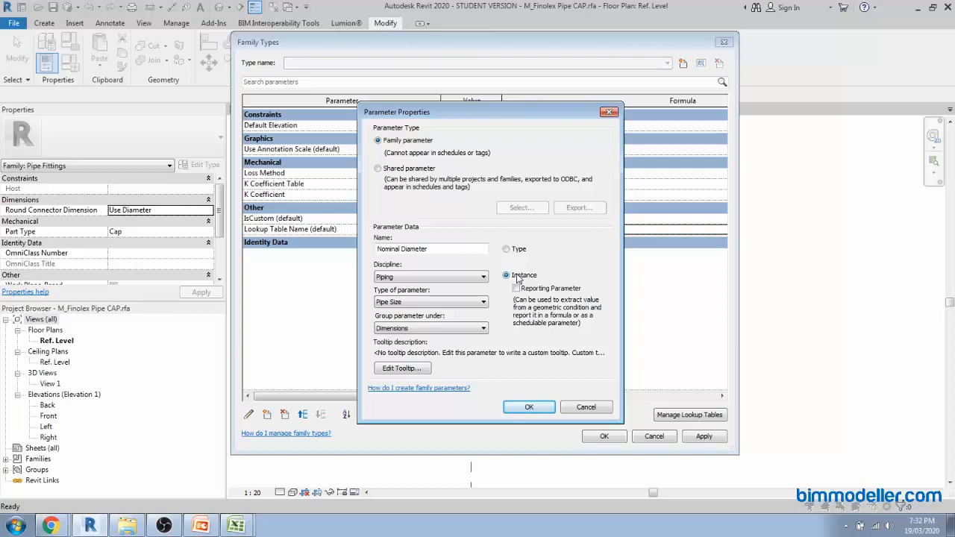
left_click(527, 408)
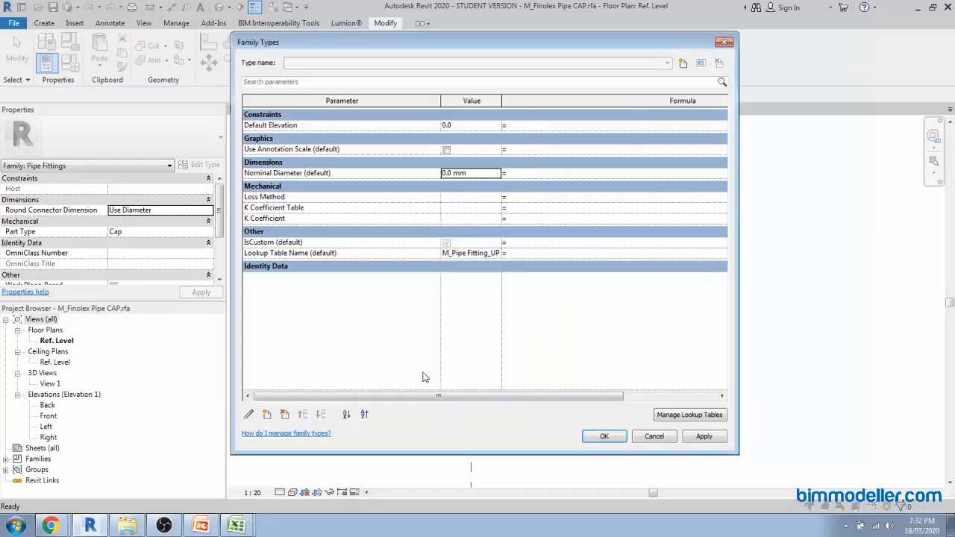
Add an instance family parameter named Nominal Radius with discipline Piping and type Pipe Size, grouped under Dimensions
left_click(267, 414)
type("Nominal Diameter")
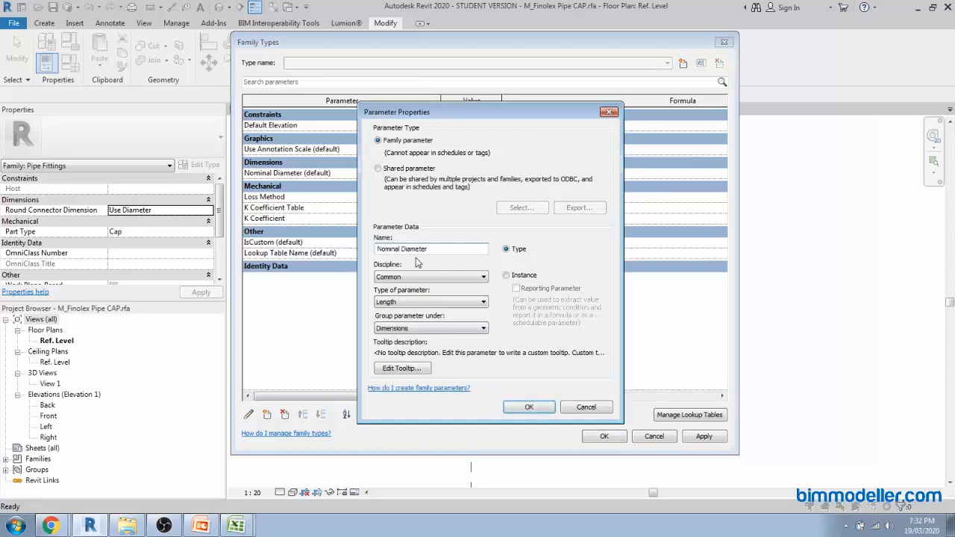
double_click(408, 249)
type("Radius")
key("Tab")
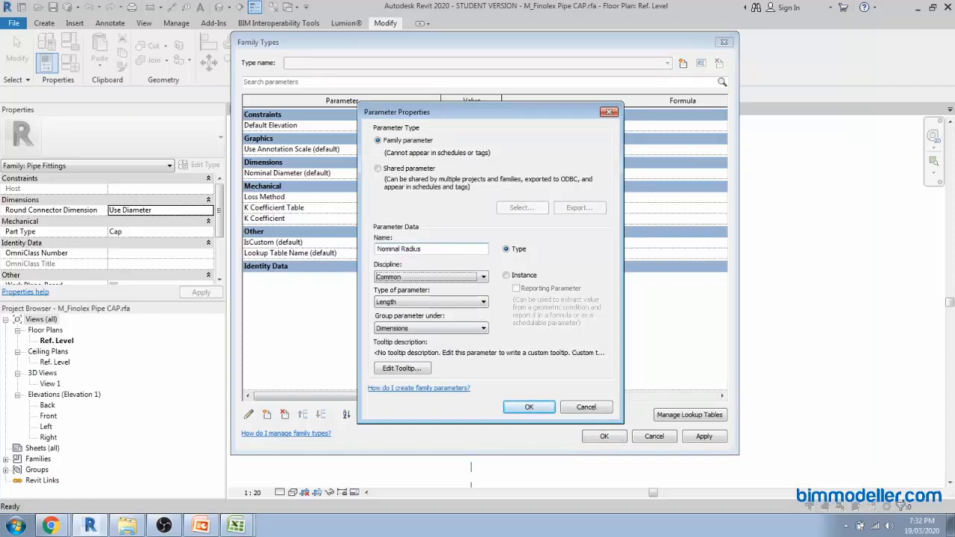
key("p")
key("Tab")
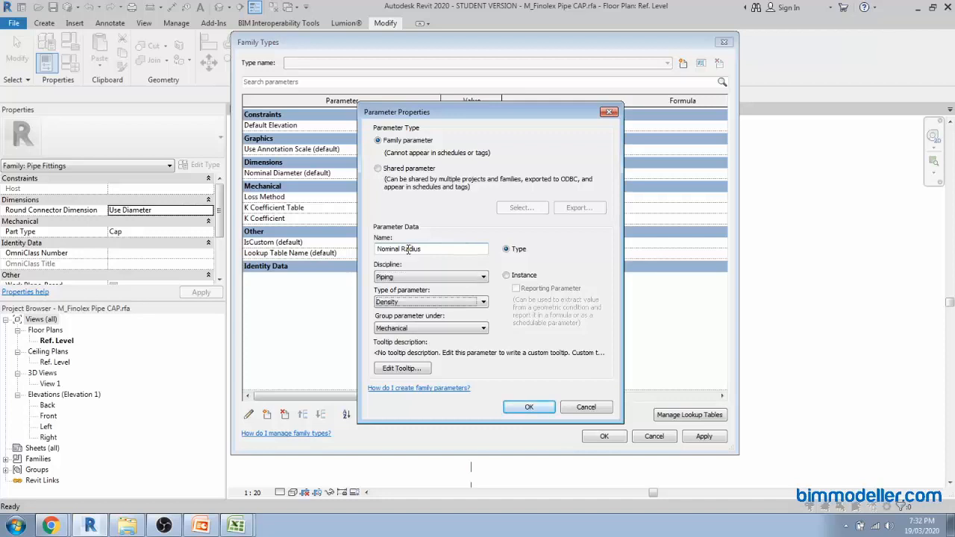
key("p")
left_click(506, 275)
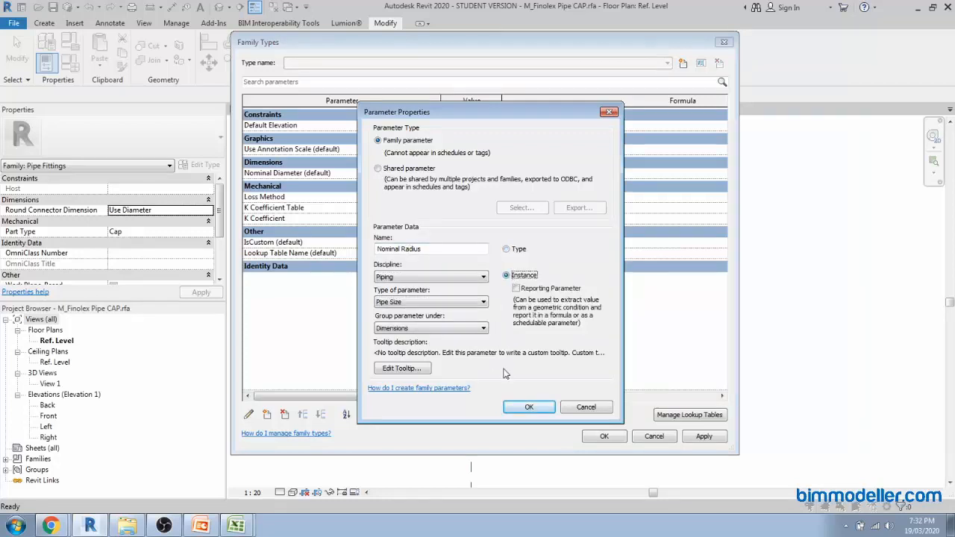
left_click(527, 410)
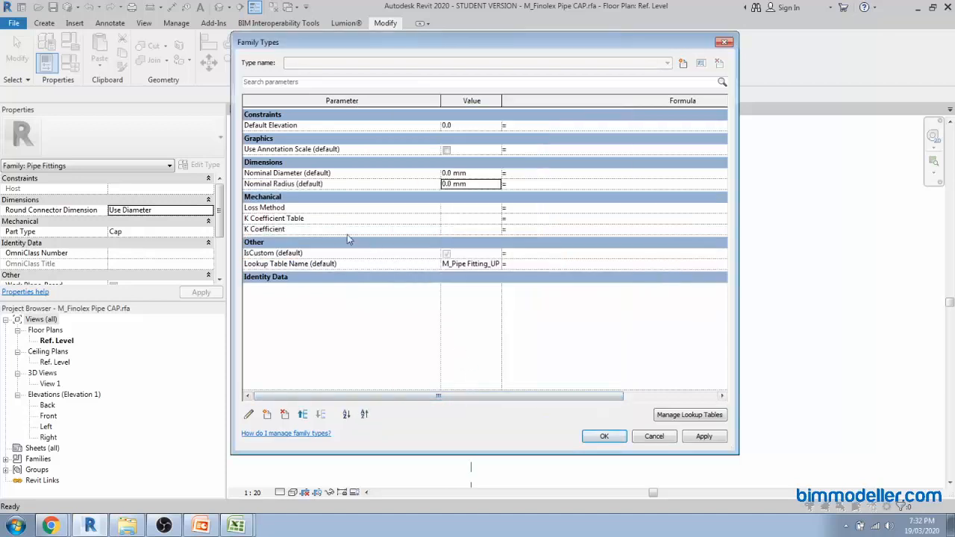
Add an instance family parameter named Fitting Outside Diameter, discipline Piping, type Pipe Size, grouped under Dimensions, and copy its name
left_click(268, 415)
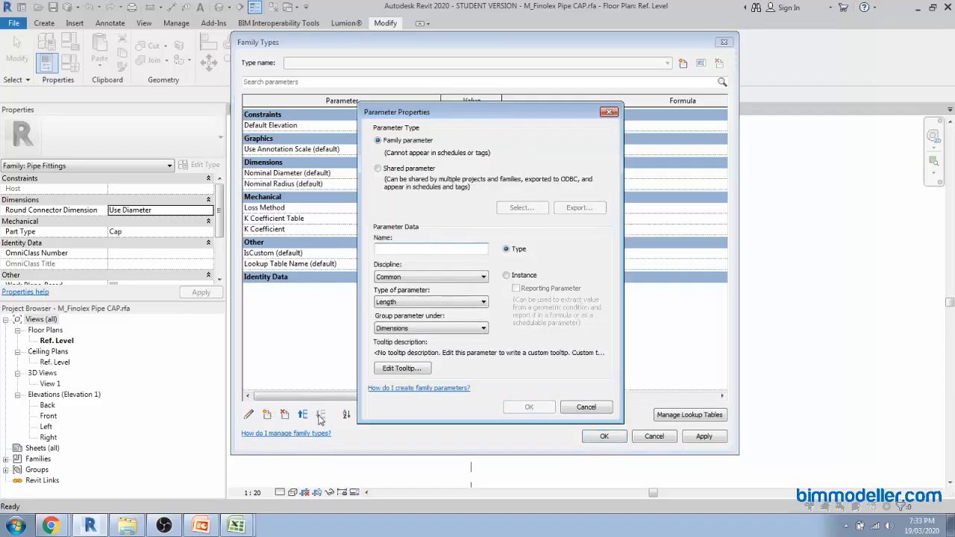
type("F")
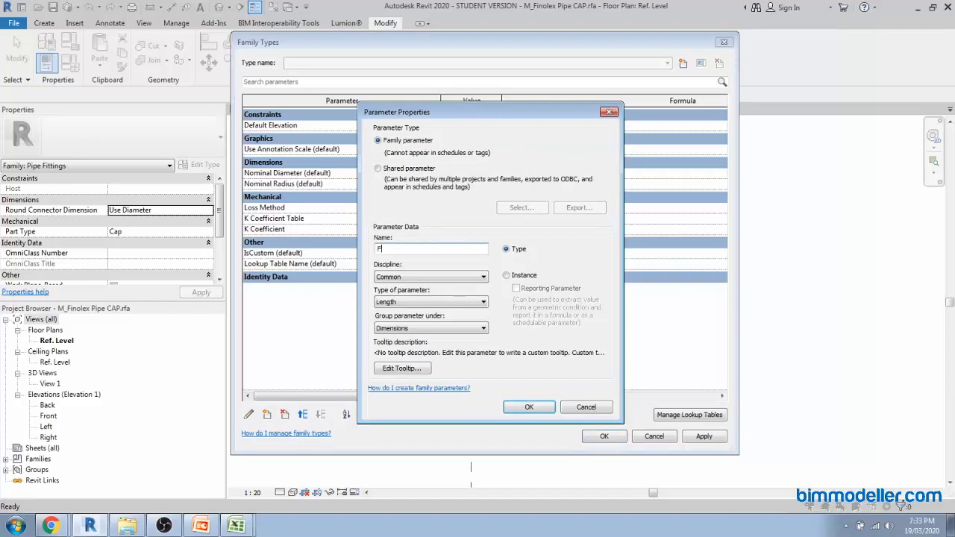
type("fiting Outside")
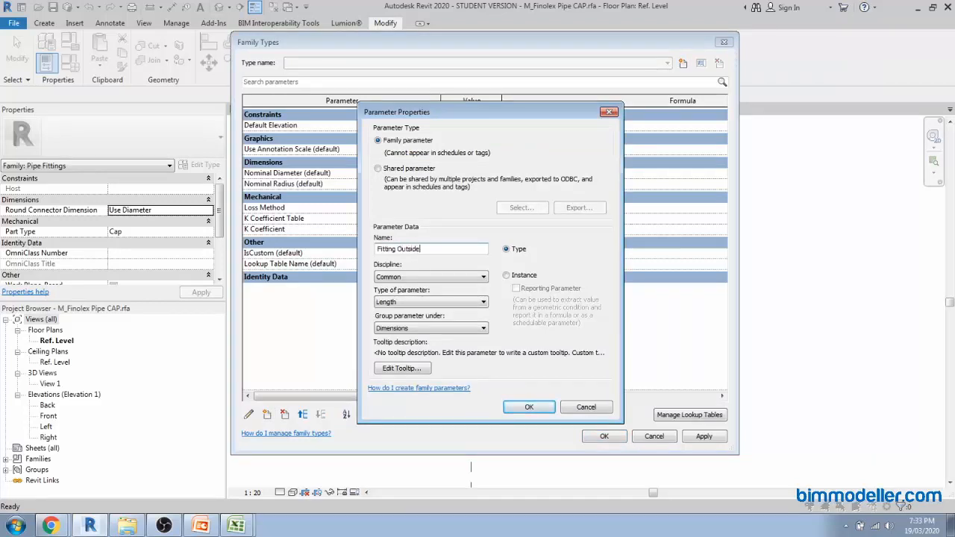
type(" Diameter")
key("Tab")
key("p")
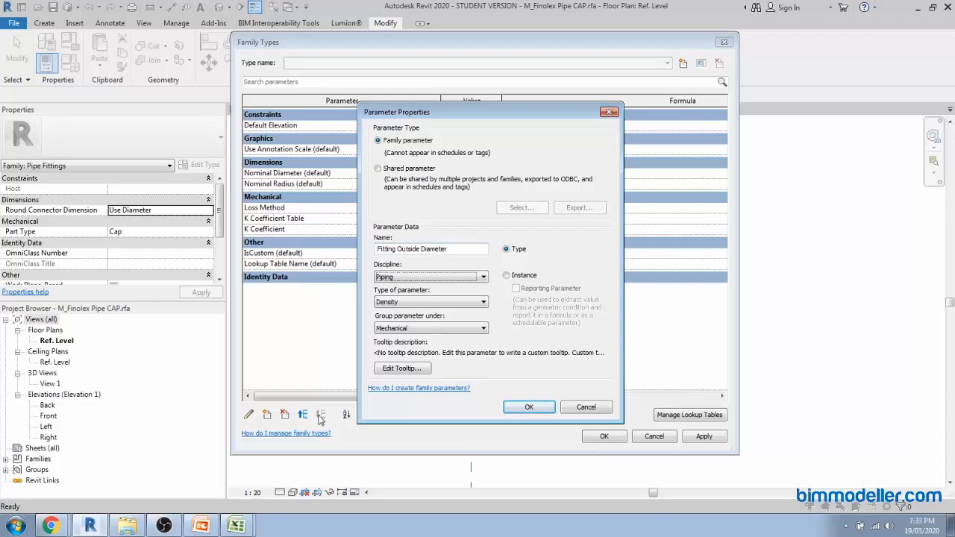
key("Tab")
key("p")
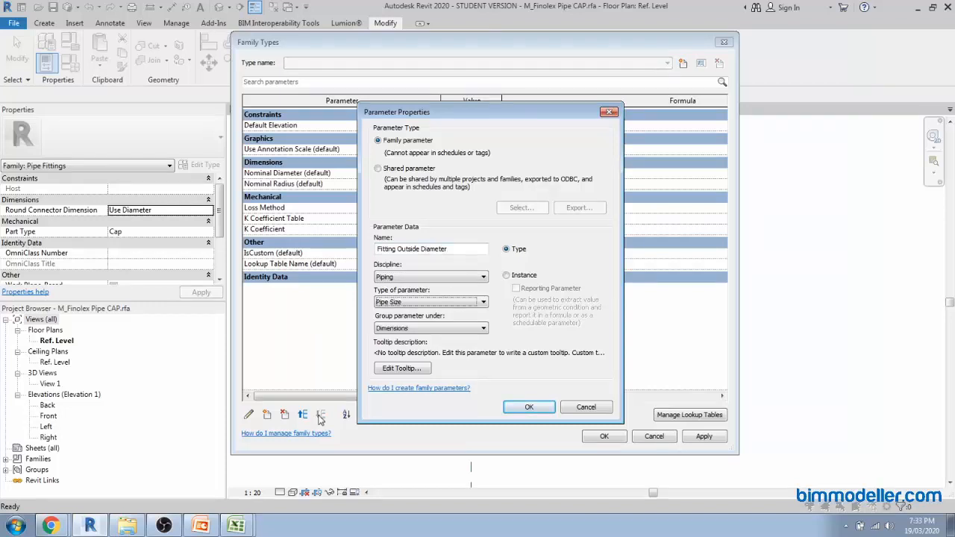
left_click(506, 275)
left_click_drag(471, 249, 226, 255)
key("ctrl+c")
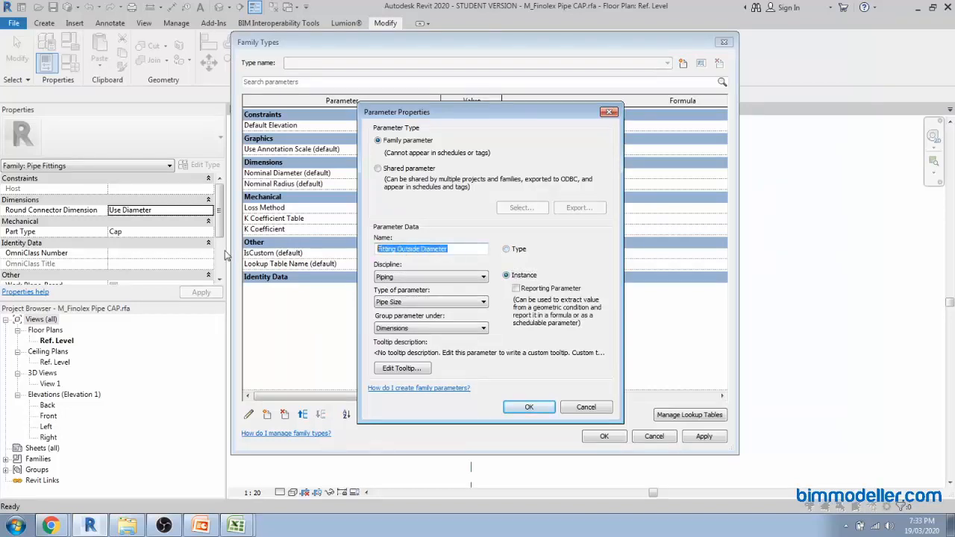
left_click(522, 408)
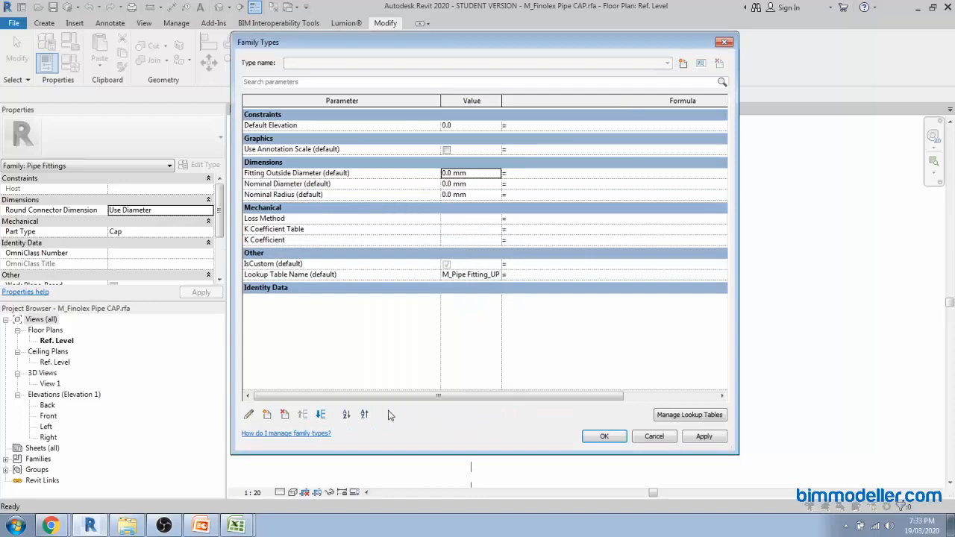
Add an instance family parameter named Fitting Outside Raidus with discipline Piping and type Pipe Size, grouped under Dimensions
left_click(267, 415)
key("ctrl+v")
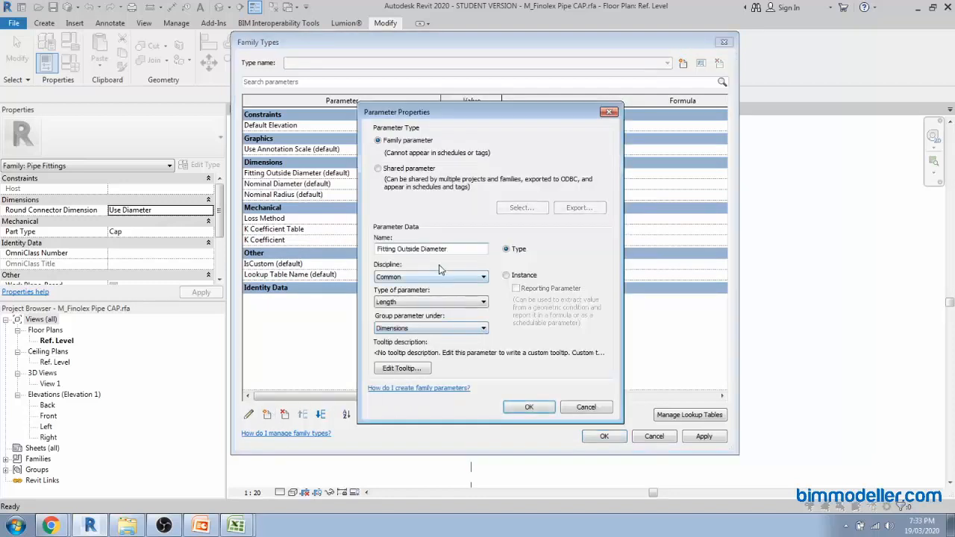
key("BackSpace")
key("BackSpace")
key("BackSpace")
key("BackSpace")
key("BackSpace")
key("BackSpace")
key("BackSpace")
key("BackSpace")
type("Raidus")
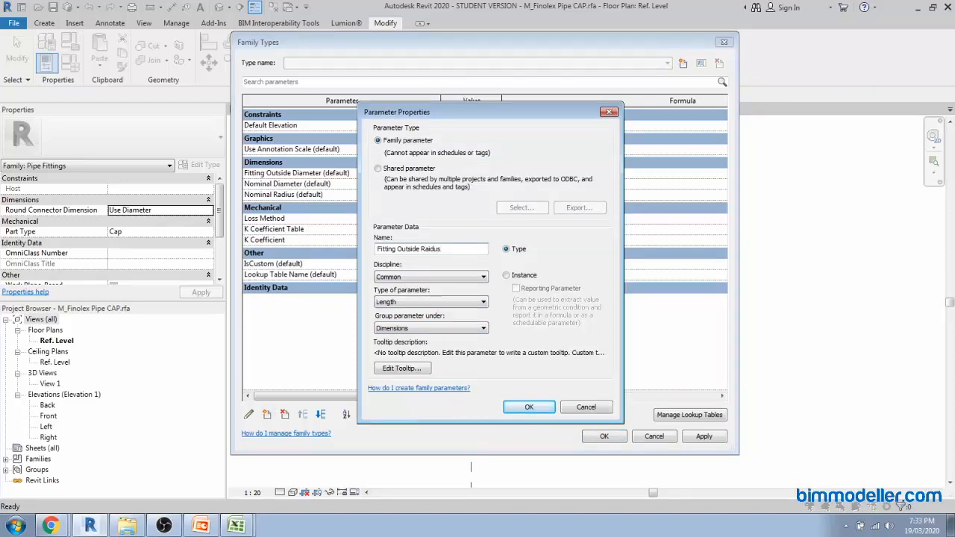
left_click(422, 279)
key("p")
key("Tab")
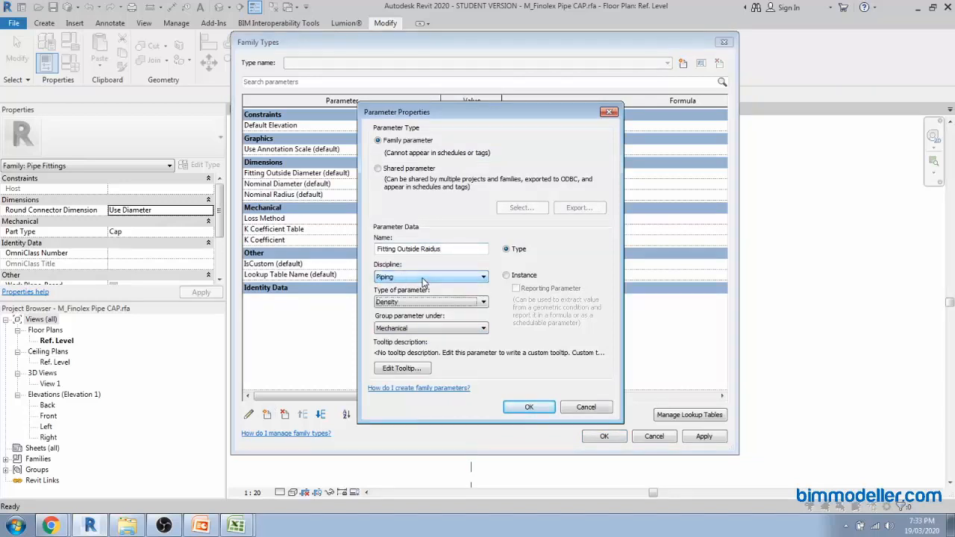
key("p")
left_click(531, 275)
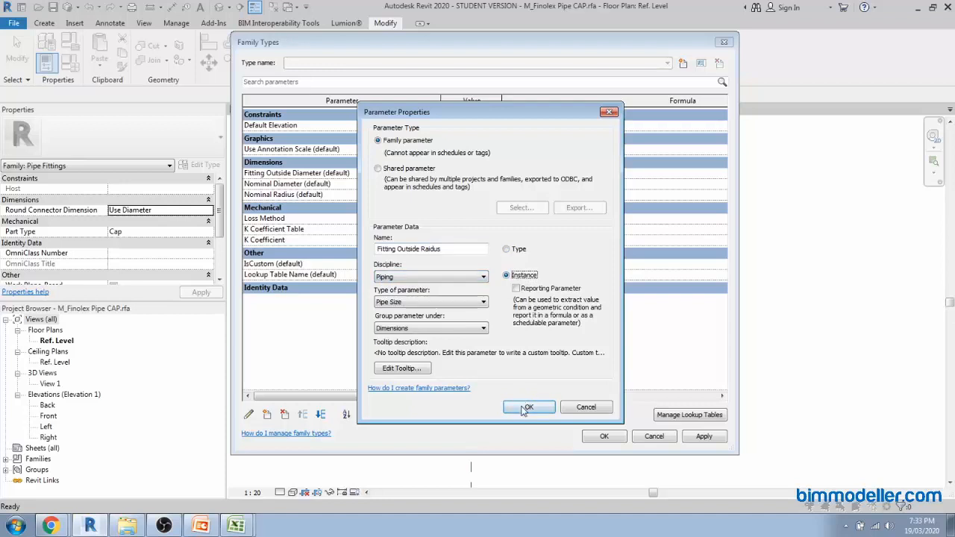
left_click(527, 405)
Add an instance family parameter named Fitting Inside Diameter with discipline Piping and type Pipe Size, grouped under Dimensions
left_click(268, 414)
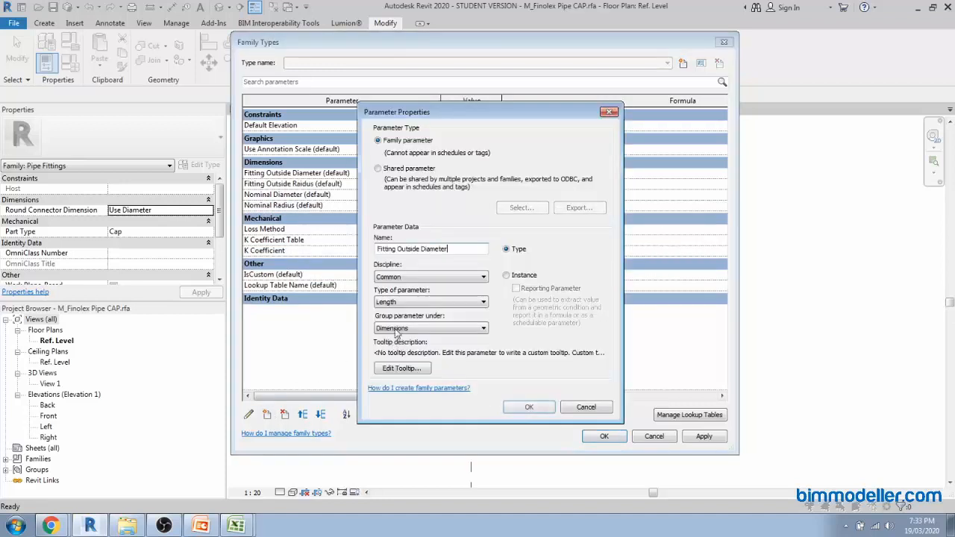
double_click(409, 248)
key("BackSpace")
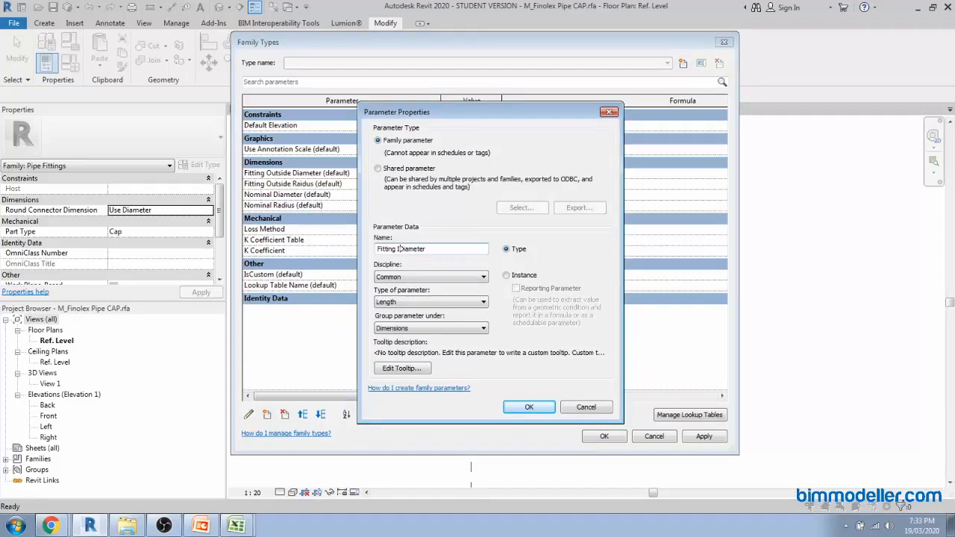
type("In")
type("side ")
type("ping")
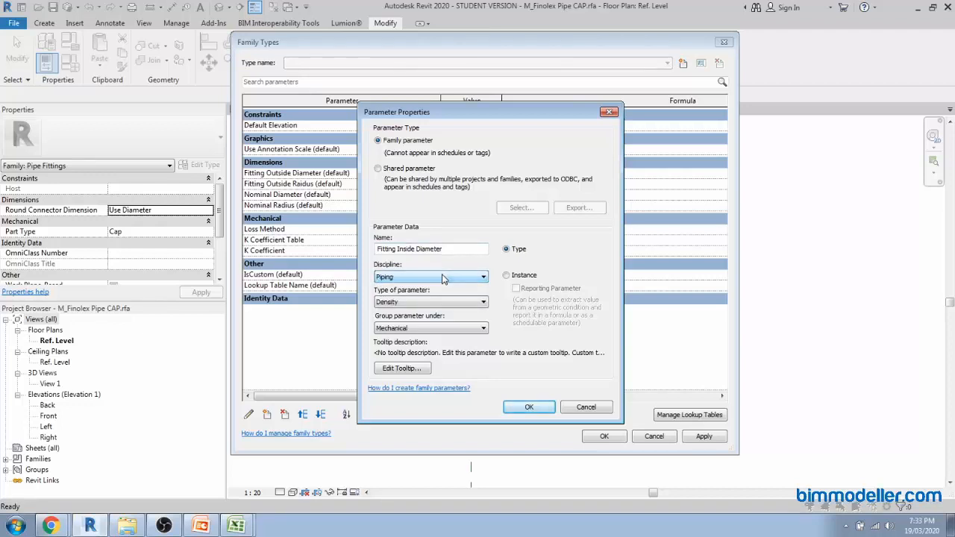
key("Tab")
key("p")
key("p")
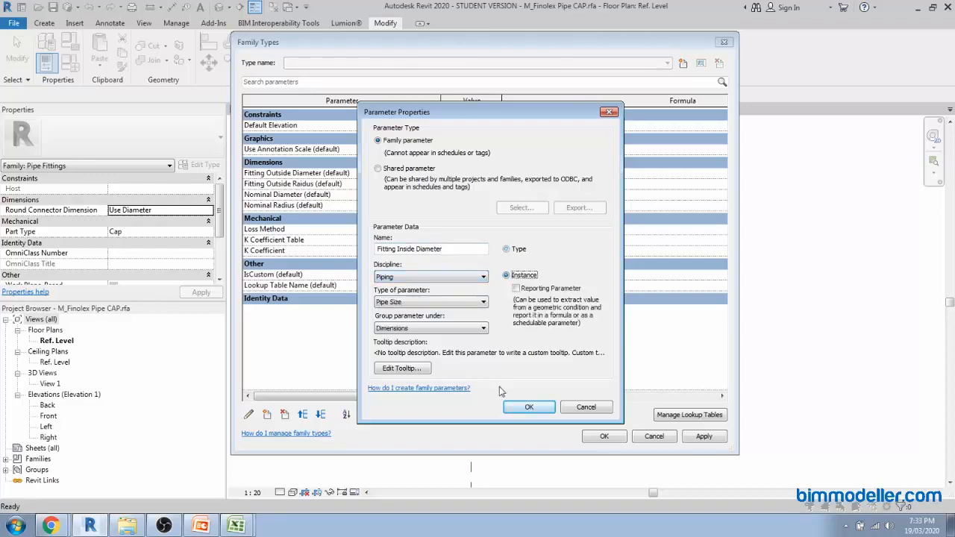
left_click(513, 409)
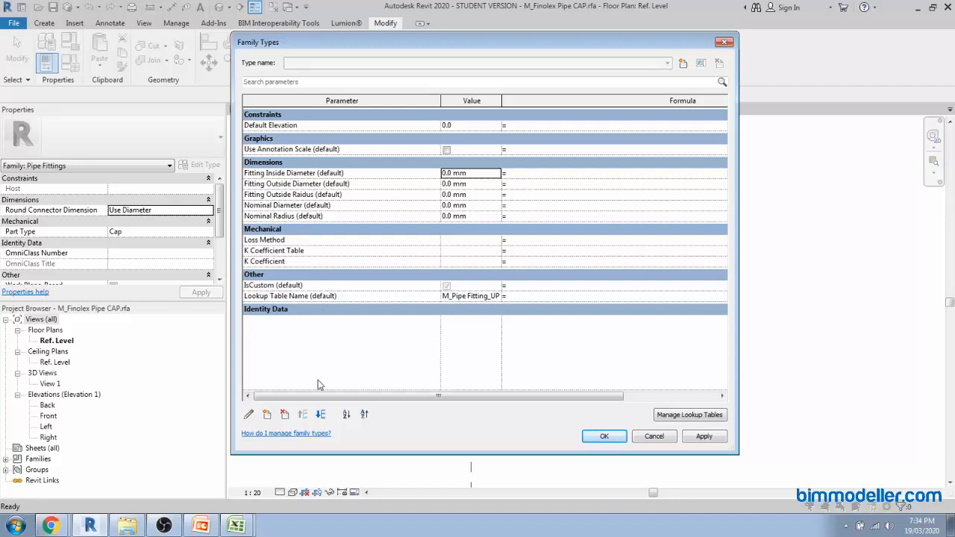
Add an instance family parameter named Fitting Height with discipline Piping and type Pipe Size, grouped under Dimensions
left_click(267, 415)
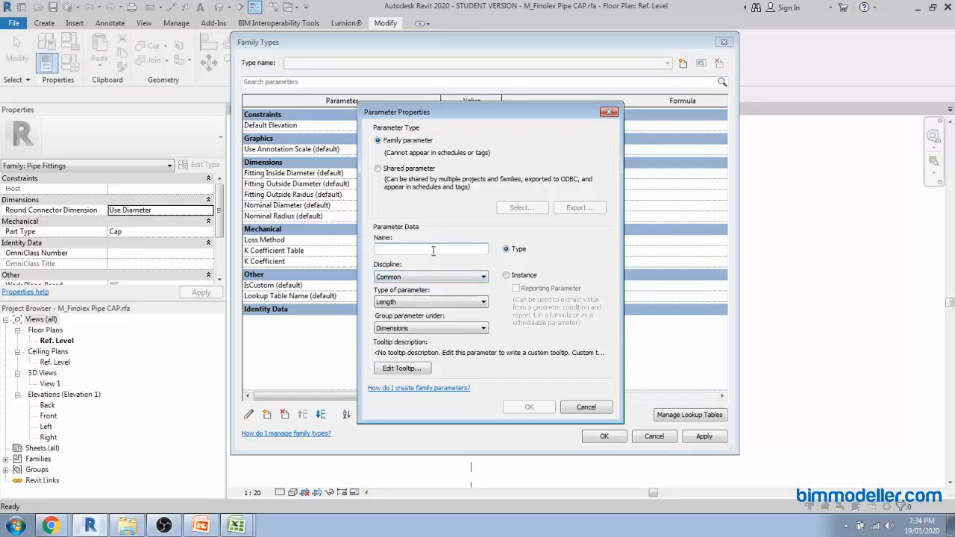
key("ctrl+v")
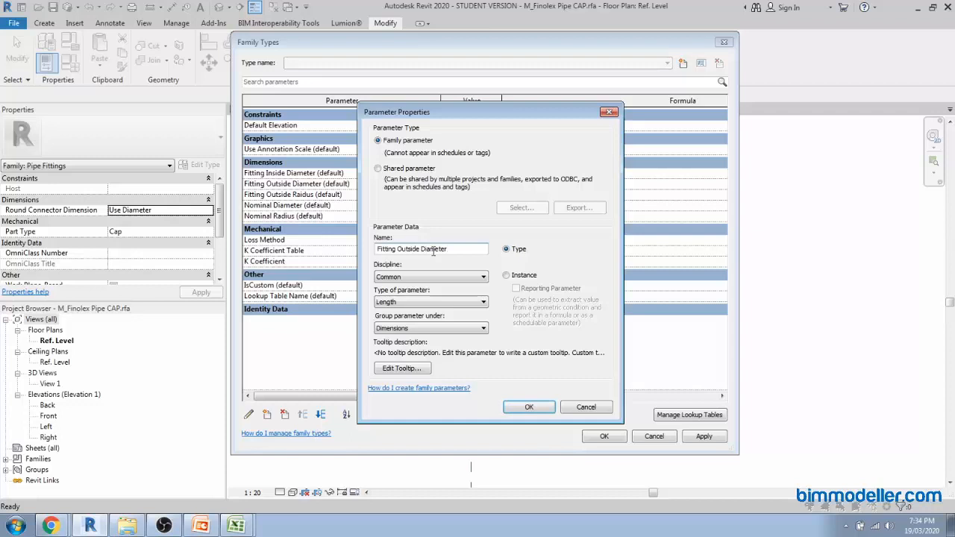
left_click_drag(397, 249, 504, 254)
type("Height")
key("Tab")
key("p")
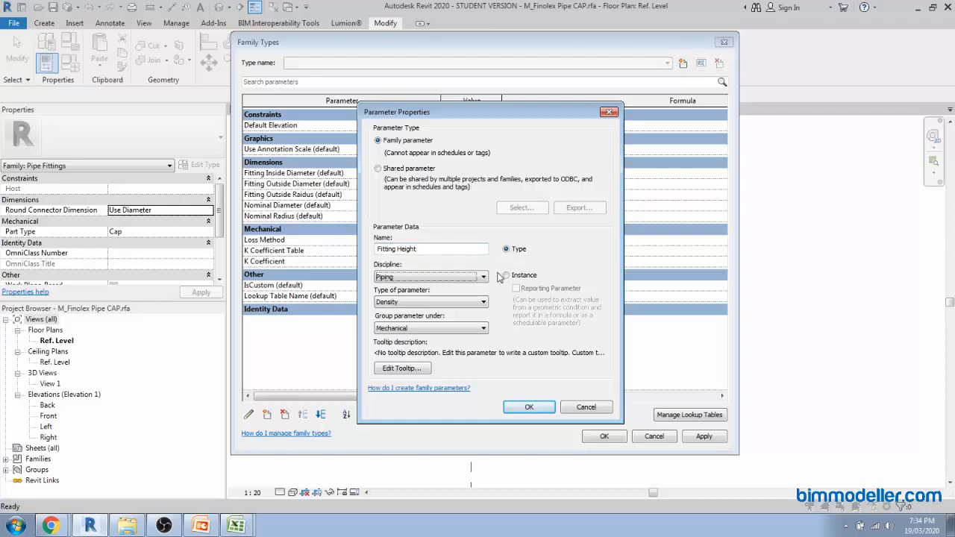
key("Tab")
key("p")
key("p")
left_click(506, 275)
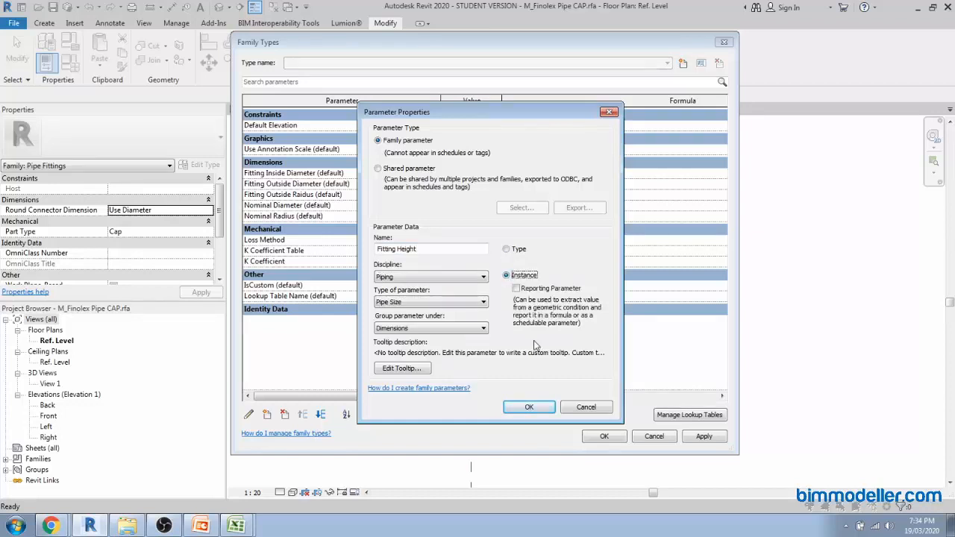
left_click(527, 407)
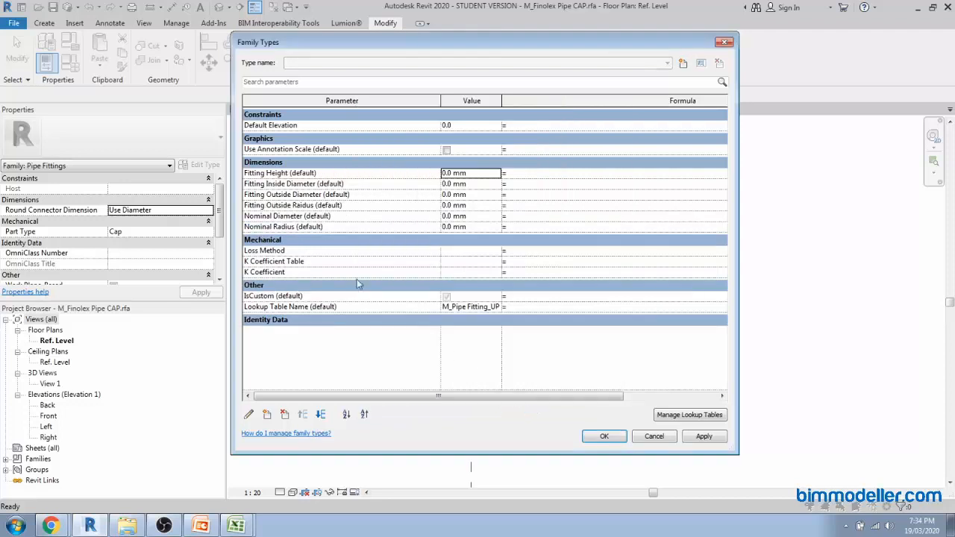
Add an instance family parameter named Fitting SD with discipline Piping and type Pipe Size, grouped under Dimensions
left_click(267, 414)
type("Fitting Outside Diameter")
left_click_drag(396, 249, 448, 250)
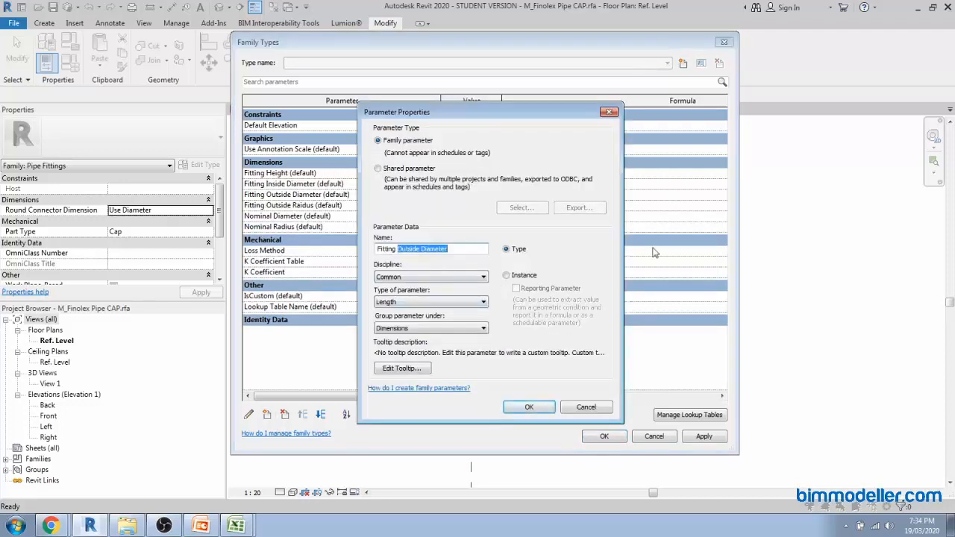
type("SD")
key("Tab")
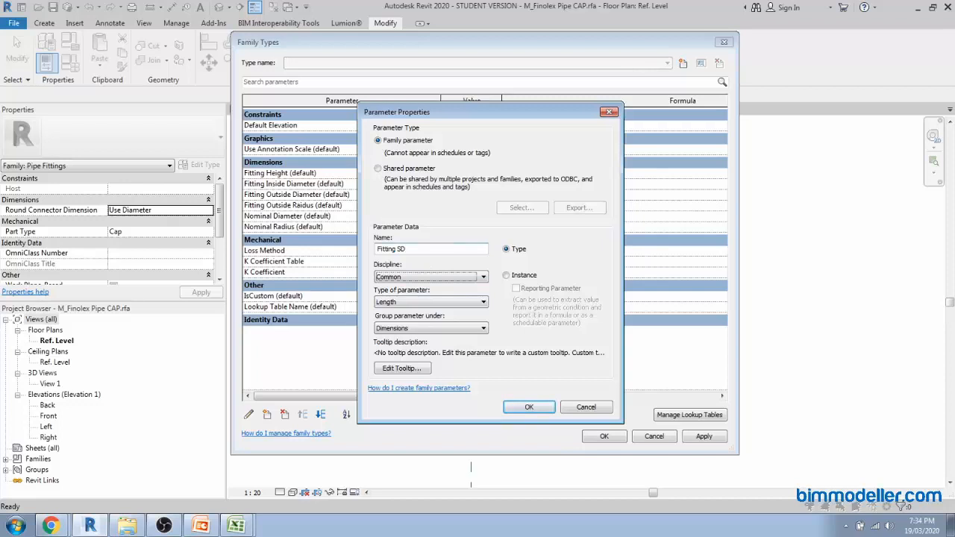
key("p")
key("Tab")
key("p")
key("p")
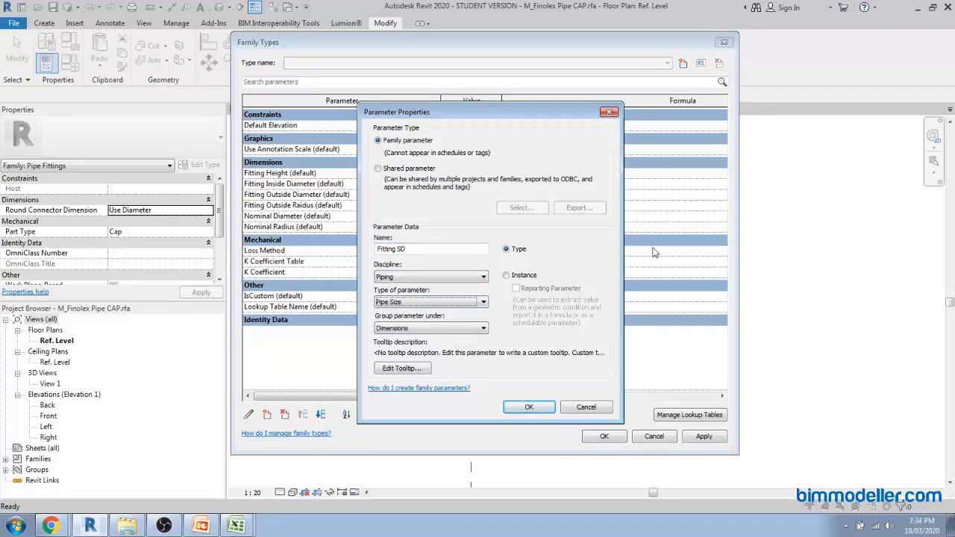
left_click(524, 275)
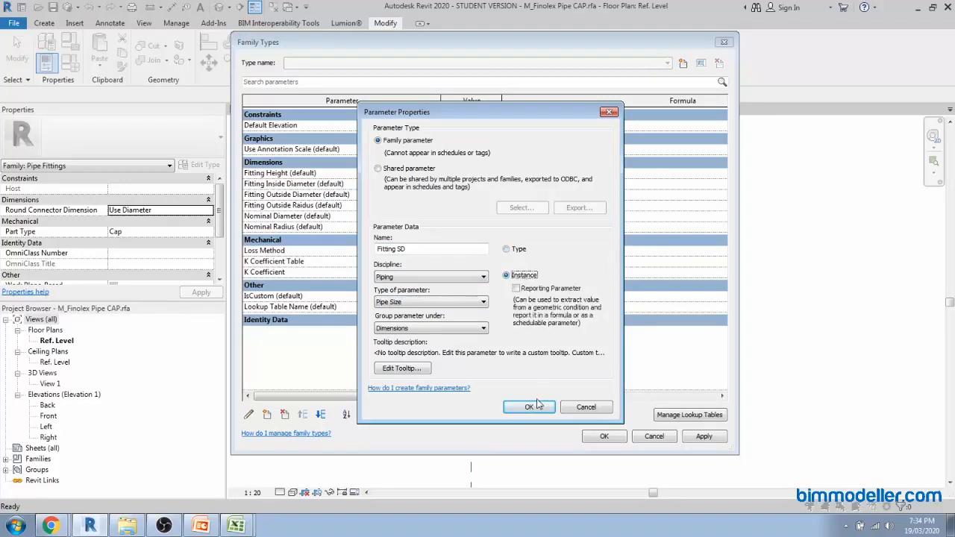
left_click(519, 410)
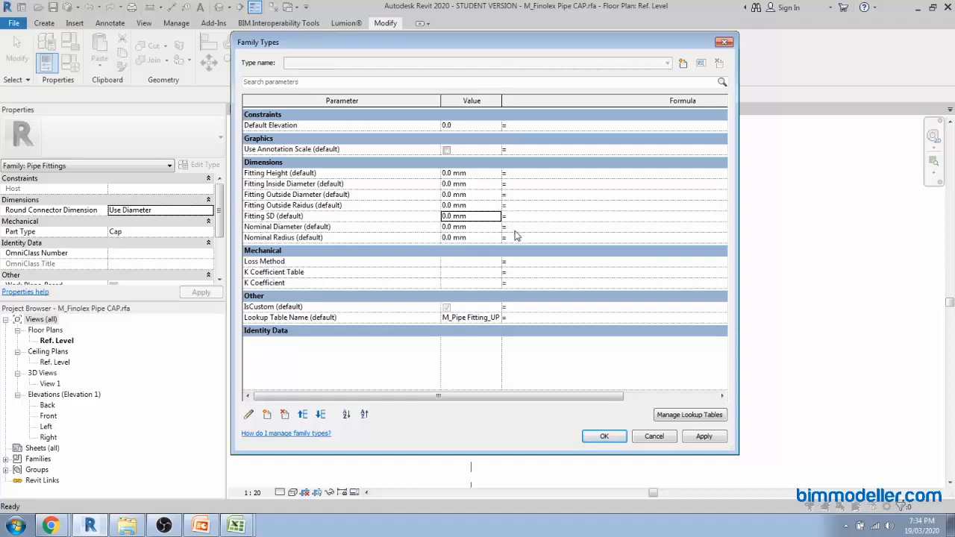
Set the Nominal Radius formula to Nominal Diameter / 2, reusing the copied diameter parameter name
left_click(299, 226)
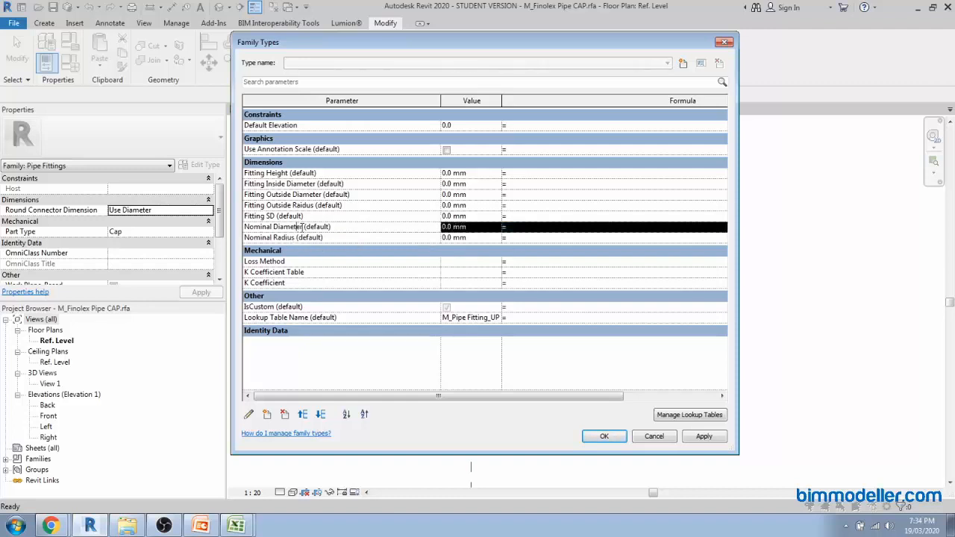
left_click_drag(302, 226, 244, 227)
key("ctrl+c")
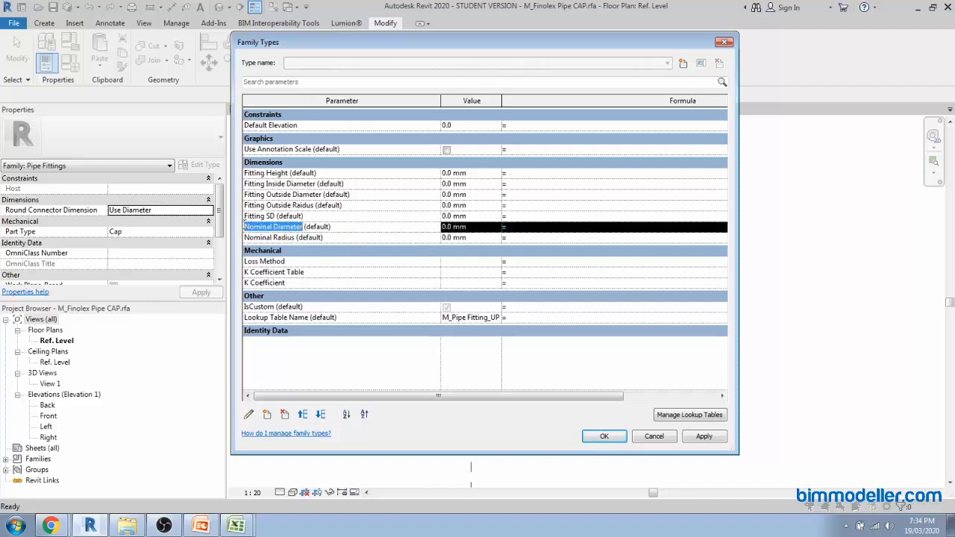
left_click(533, 239)
key("ctrl+v")
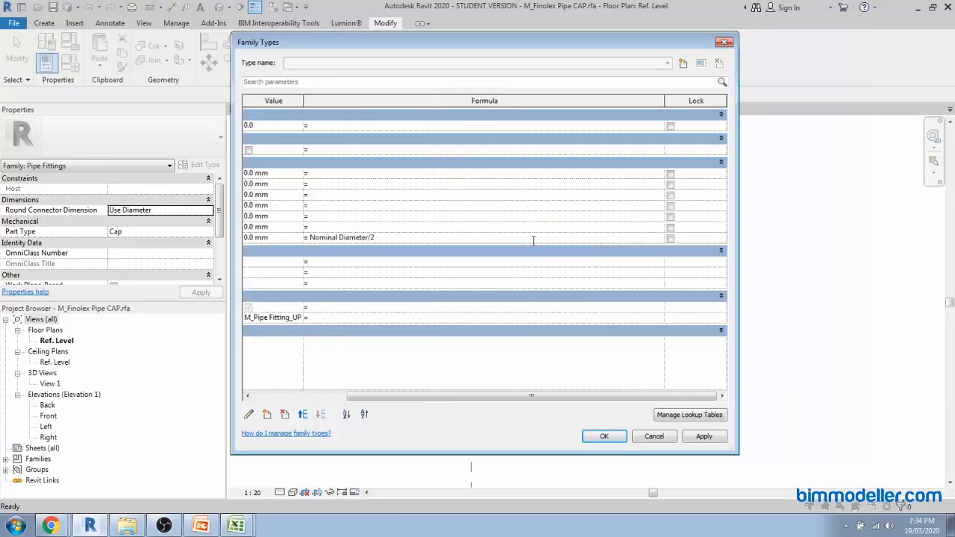
type("/22")
key("BackSpace")
key("Return")
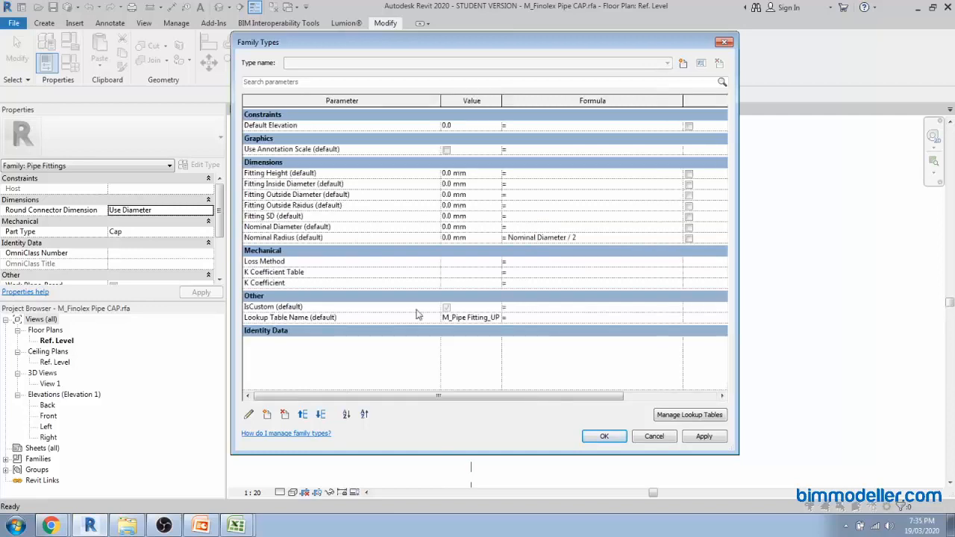
Set the Fitting Outside Raidus formula to Fitting Outside Diameter / 2, reusing the copied diameter parameter name
left_click(298, 207)
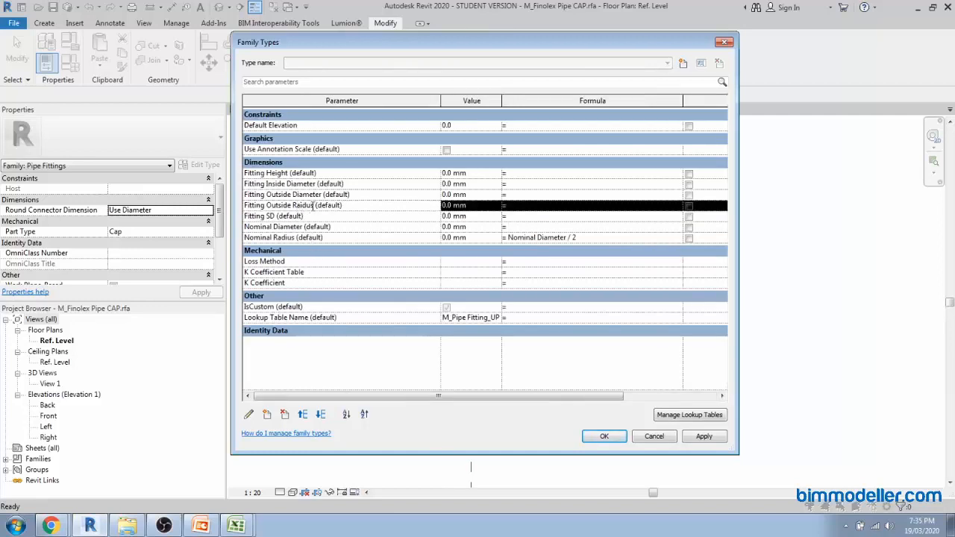
left_click(322, 194)
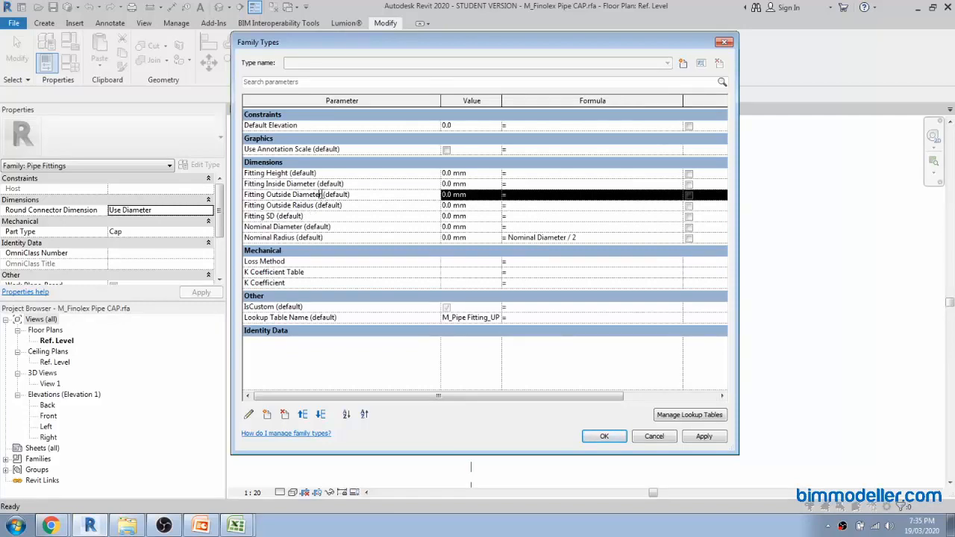
left_click_drag(321, 193, 244, 195)
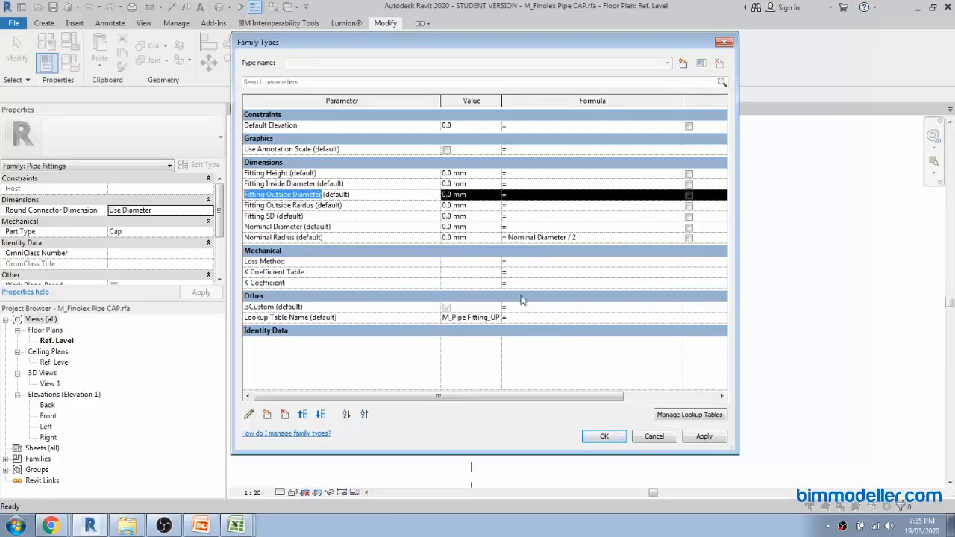
key("ctrl+c")
left_click(529, 205)
key("ctrl+v")
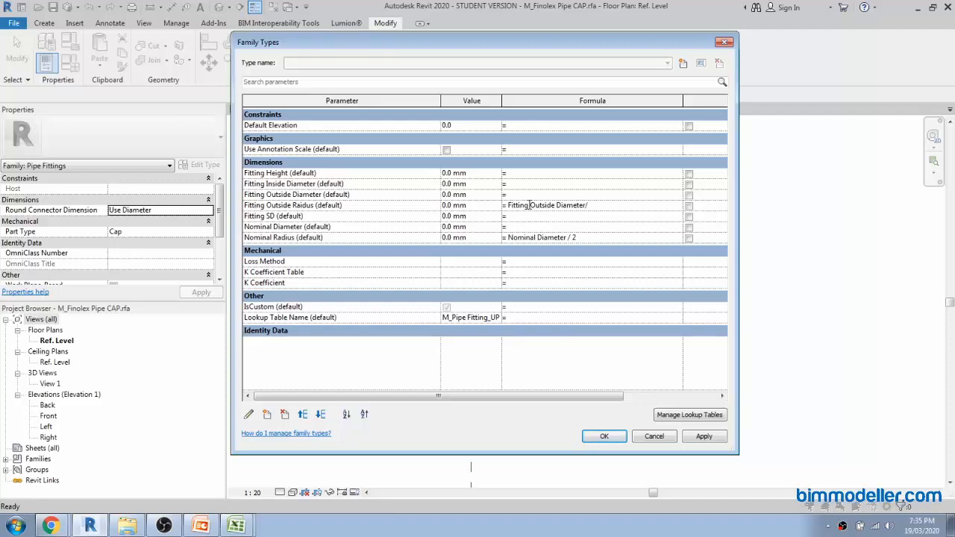
key("Tab")
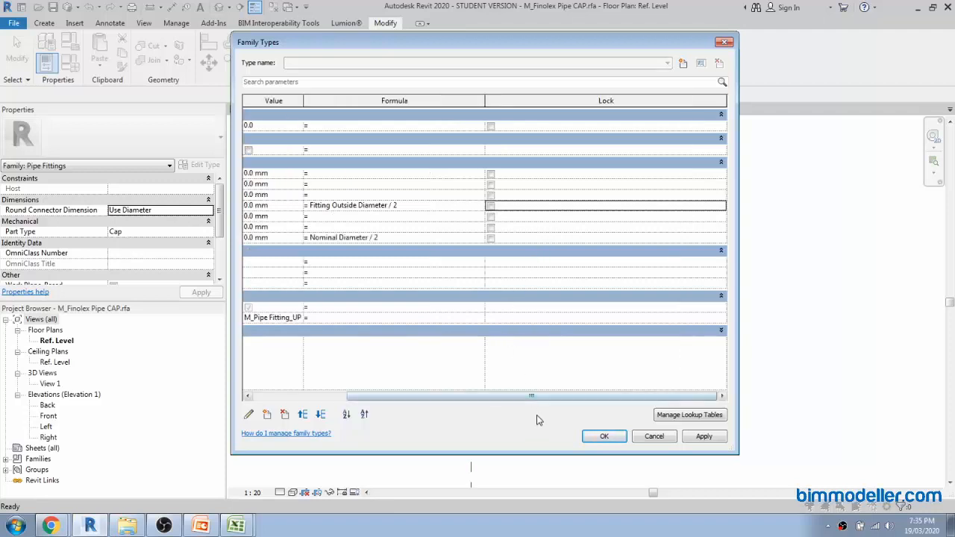
Switch to Excel and examine the ND, FOD, FID, HIGH and SD column headers in M_Pipe Fitting_UPVC_CAP.csv
left_click_drag(531, 397, 424, 398)
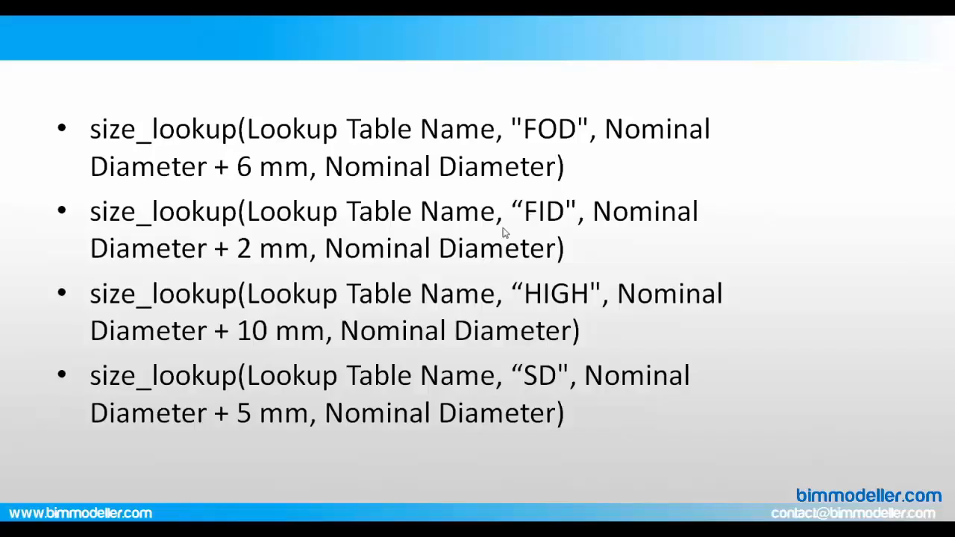
key("Escape")
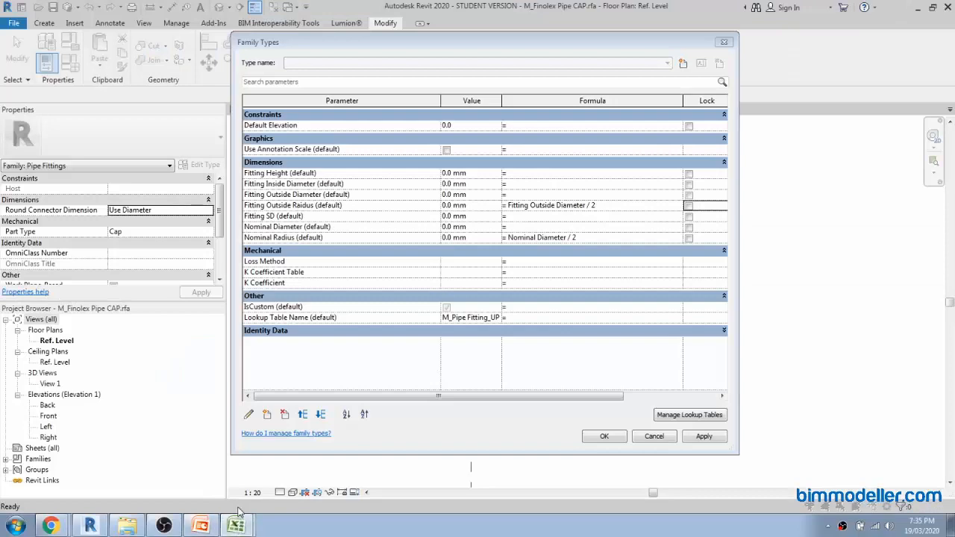
left_click(237, 526)
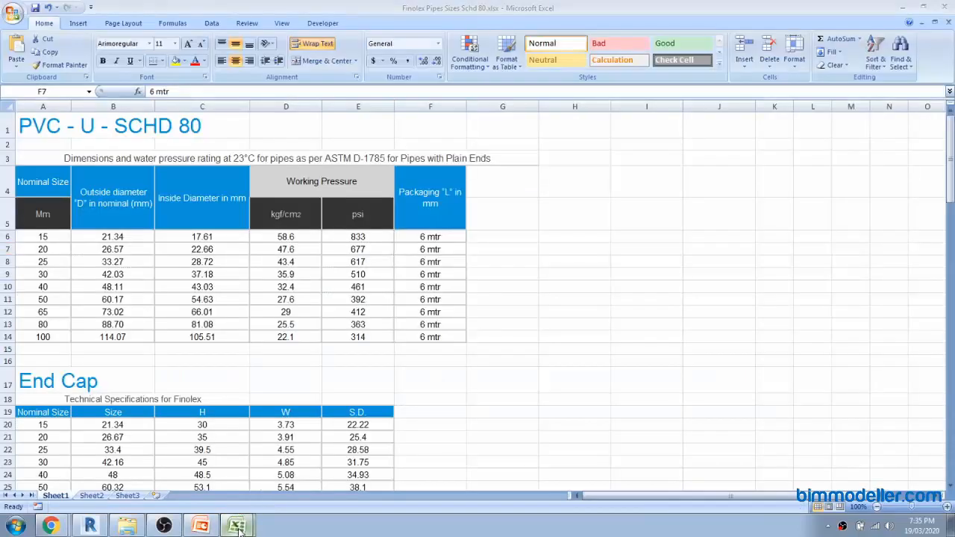
left_click(239, 483)
left_click(338, 270)
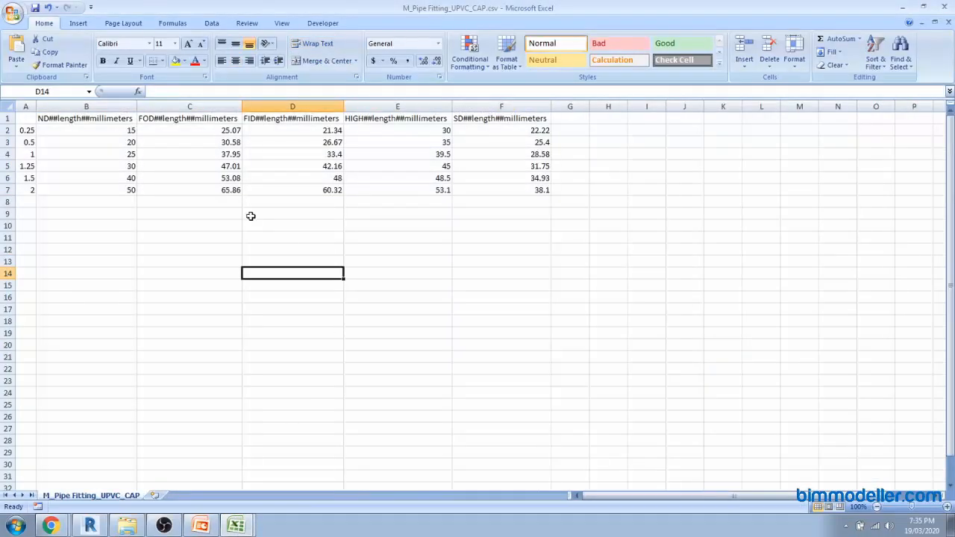
left_click(73, 120)
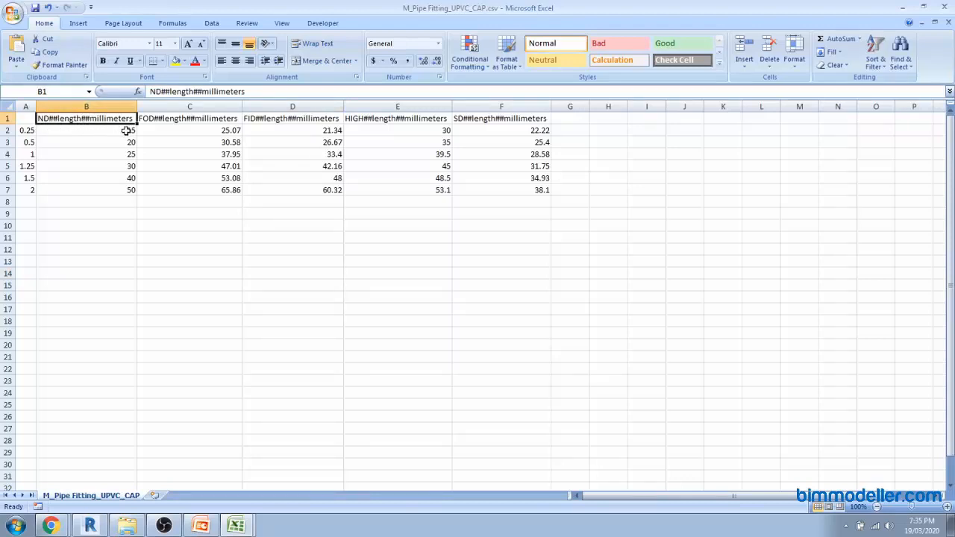
left_click(158, 121)
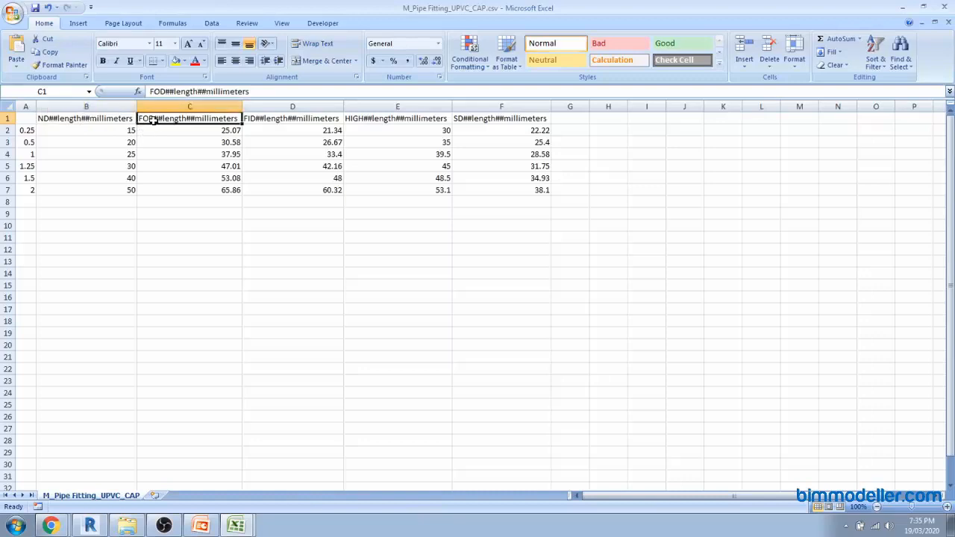
left_click(262, 126)
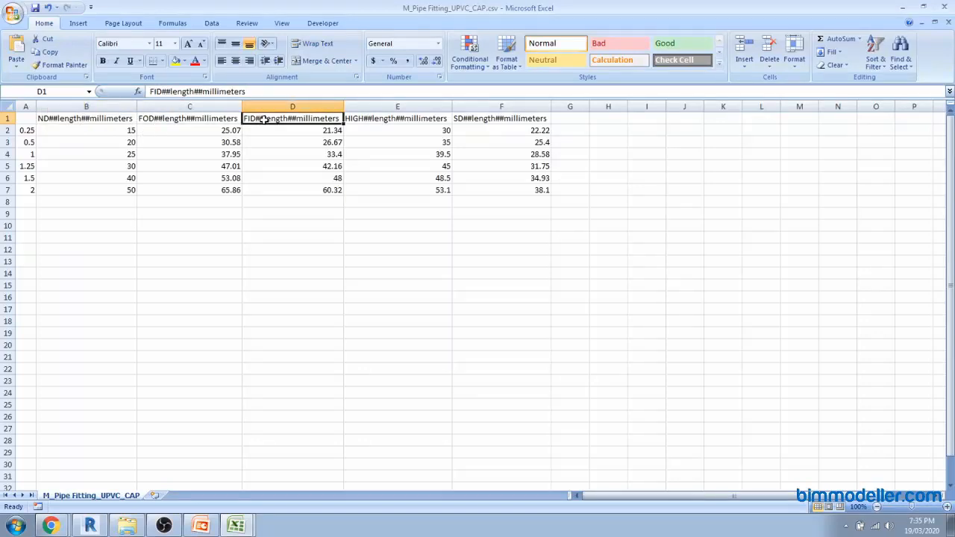
left_click(359, 119)
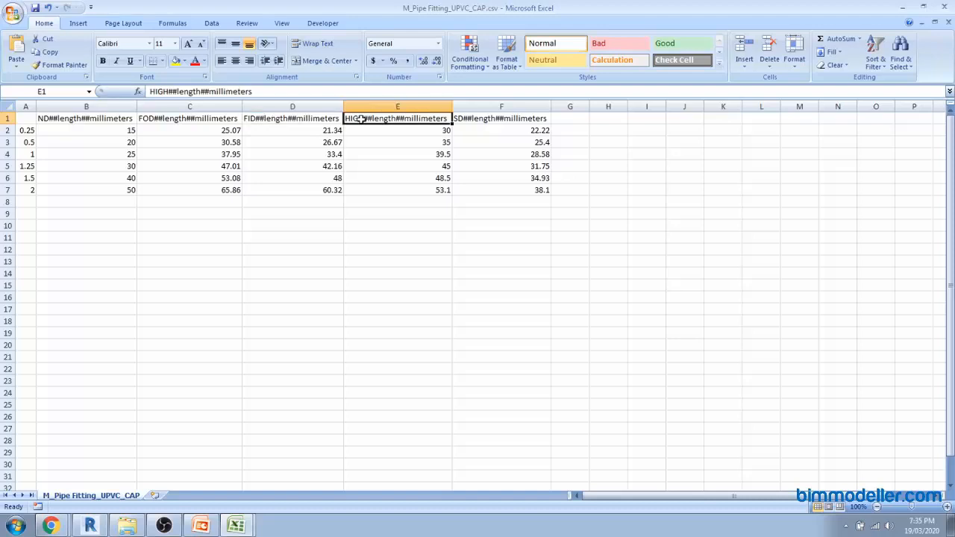
left_click(477, 123)
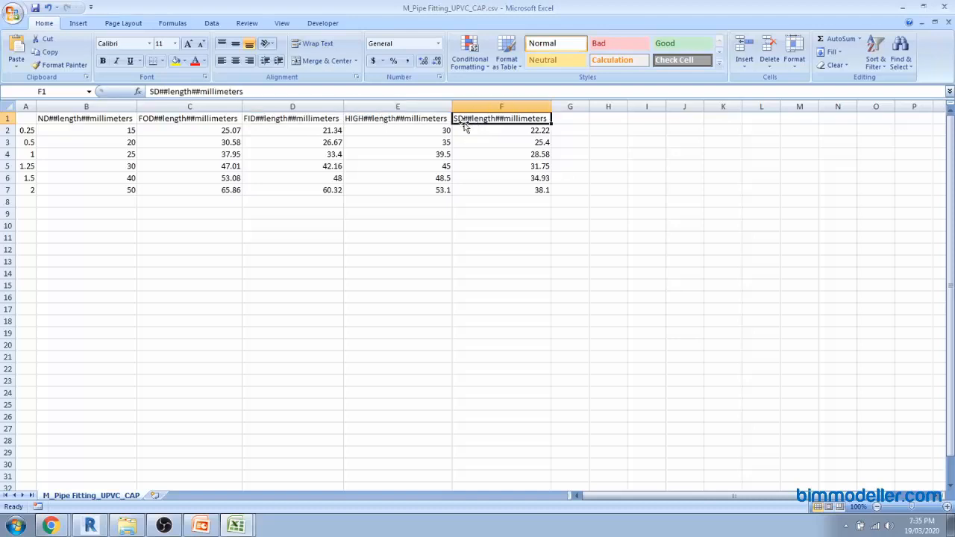
Set the Fitting Outside Diameter formula in Revit to size_lookup(Lookup Table Name, "FOD", Nominal Diameter + 6 mm, Nominal Diameter), reusing the PowerPoint slide text
key("alt+Tab")
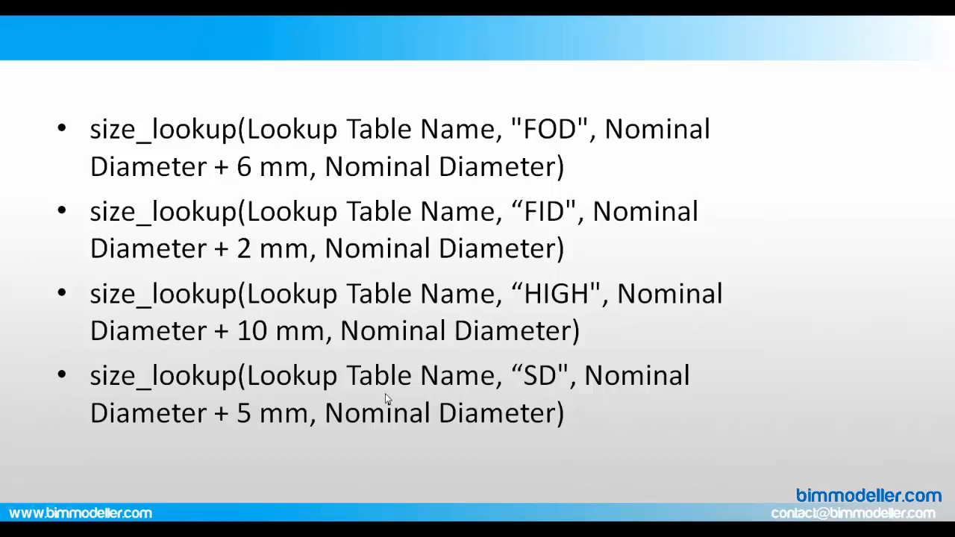
key("Escape")
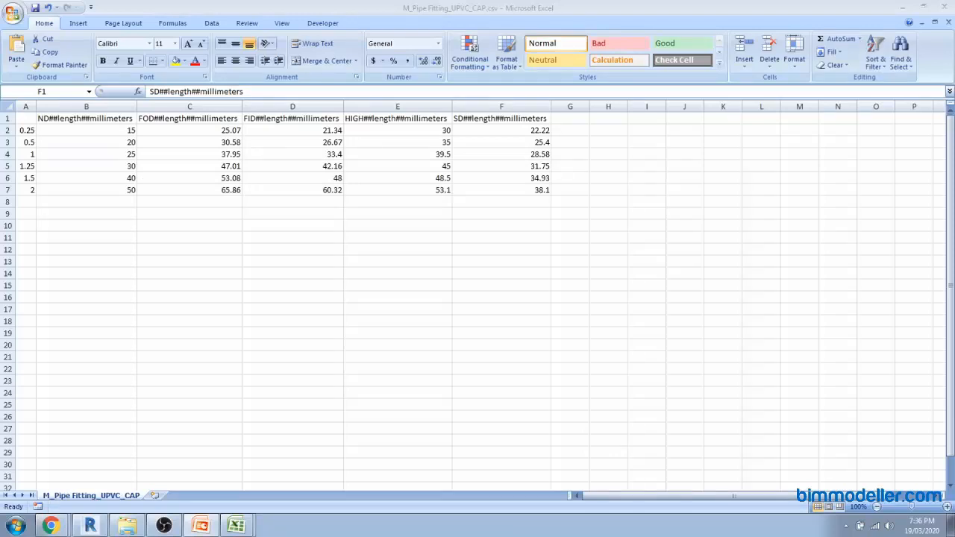
left_click(90, 526)
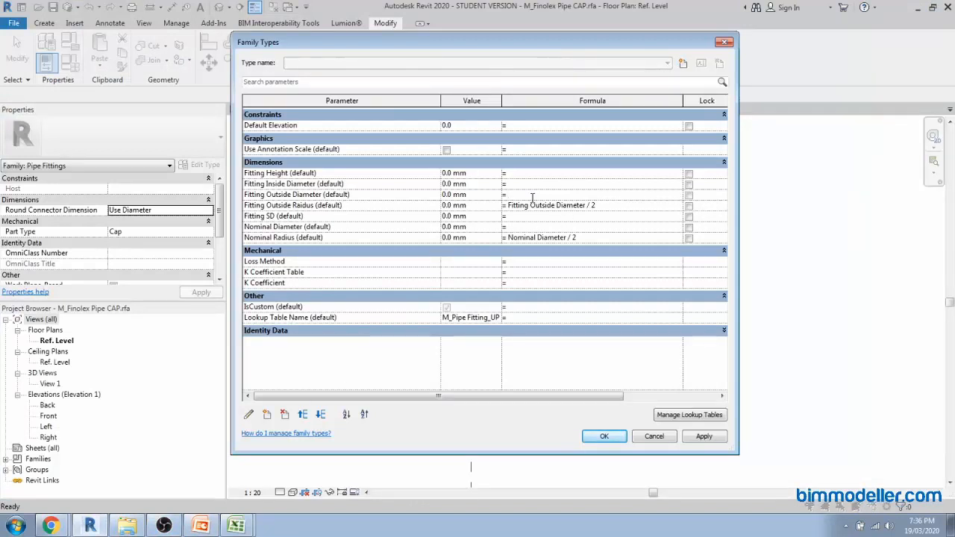
key("ctrl+v")
key("Return")
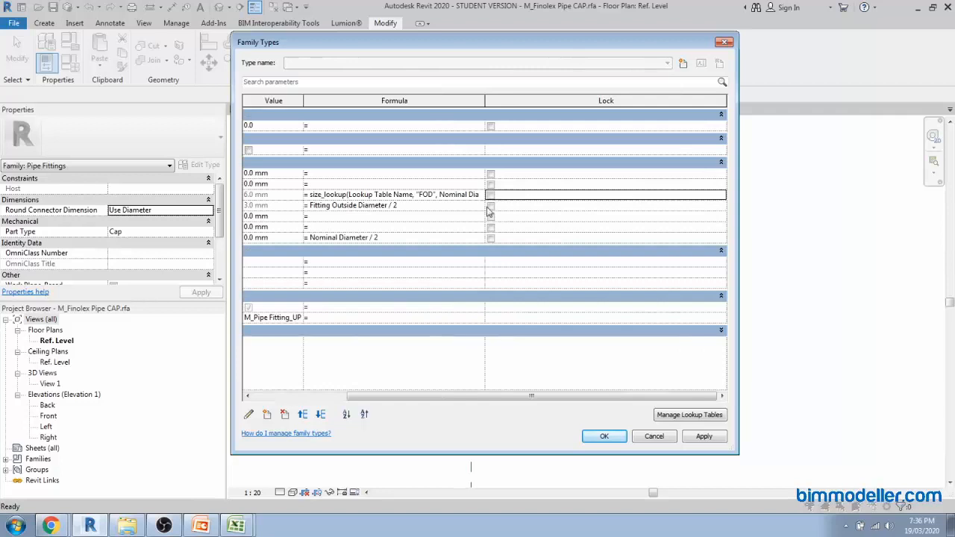
Try to enter the slide's size_lookup formula for "FID" as the Fitting Inside Diameter formula
left_click_drag(477, 396, 346, 416)
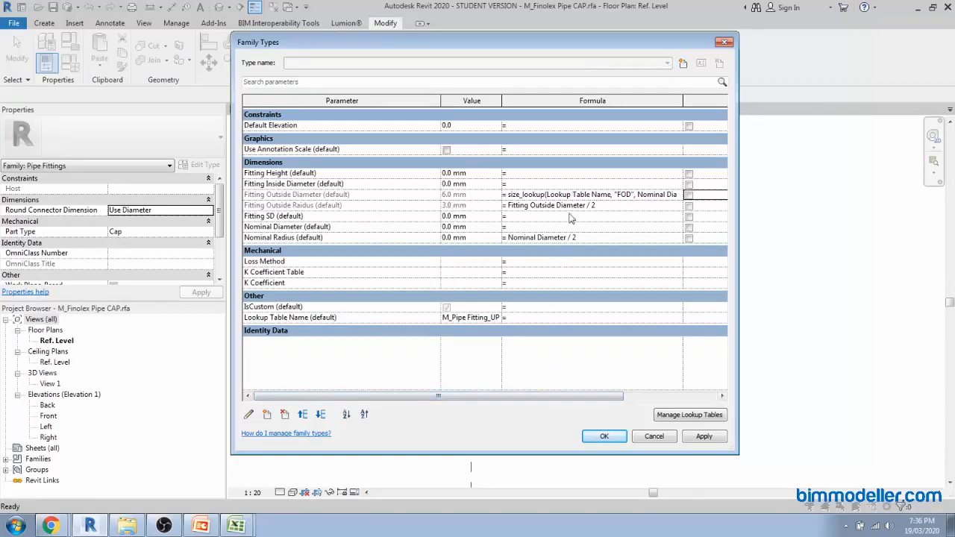
key("alt+Tab")
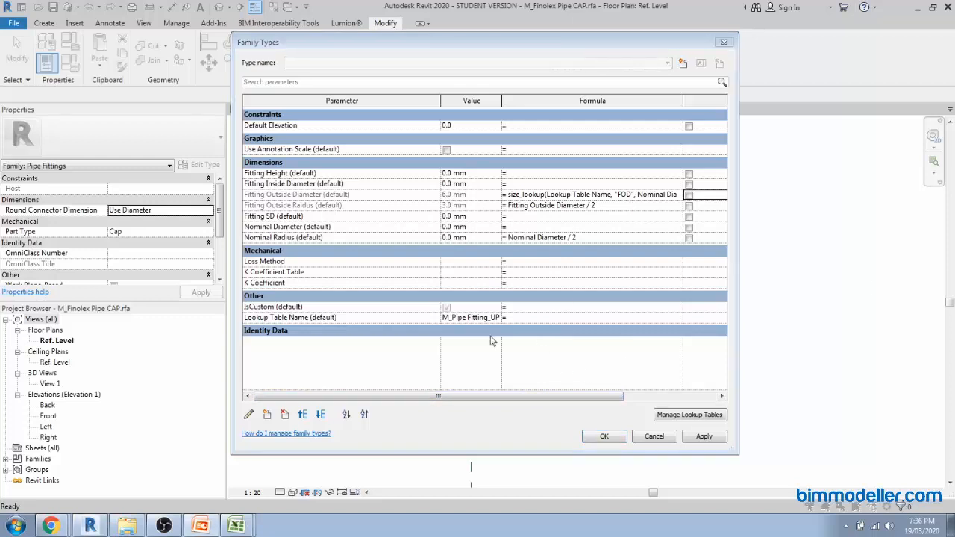
left_click(528, 185)
type("FID")
key("Return")
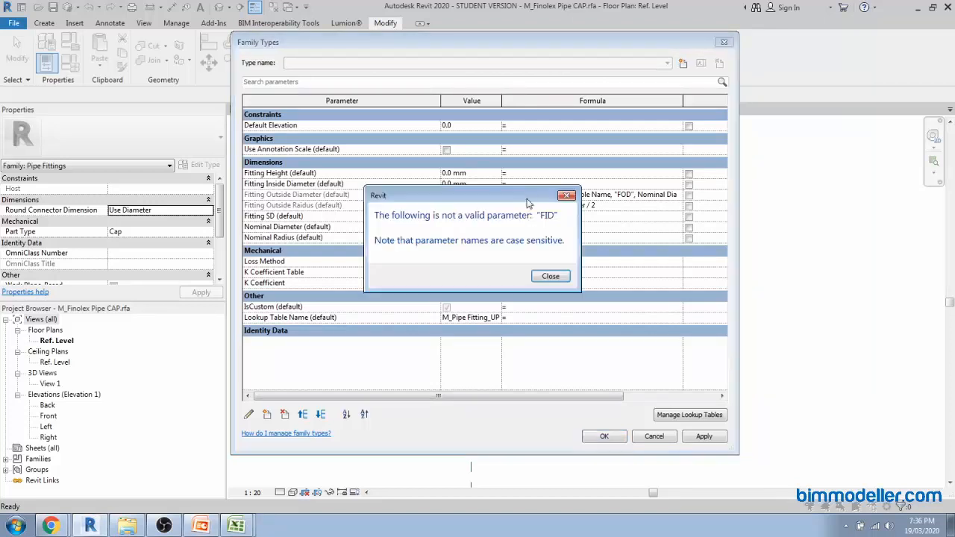
left_click(550, 276)
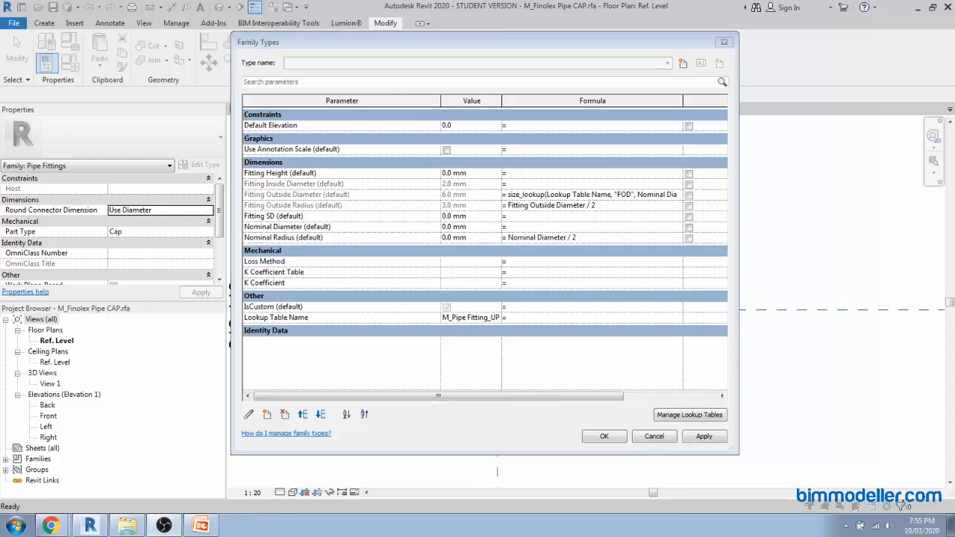
Set the Fitting Inside Diameter formula to size_lookup(Lookup Table Name, "FID", Nominal Diameter + 2 mm, Nominal Diameter), replacing the curly quote with a straight one
left_click(592, 183)
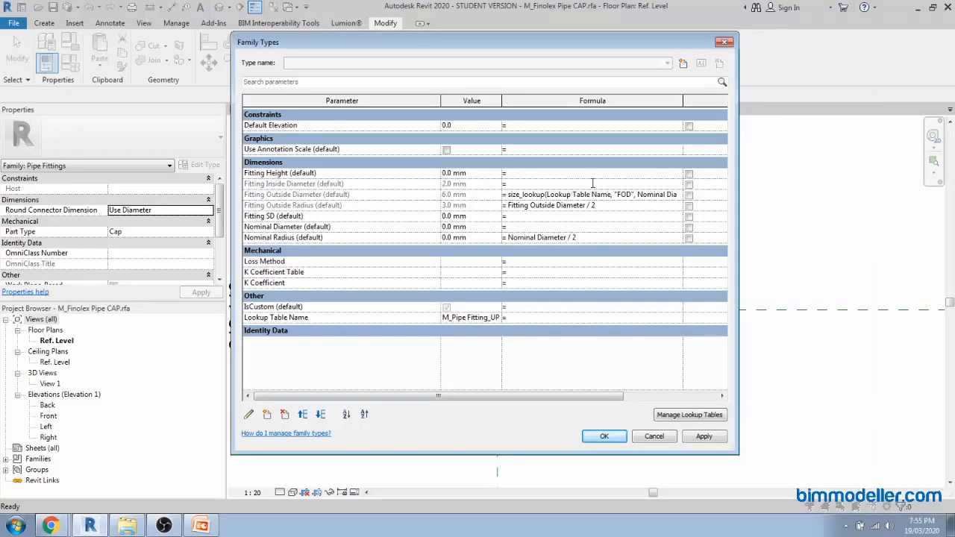
key("ctrl+v")
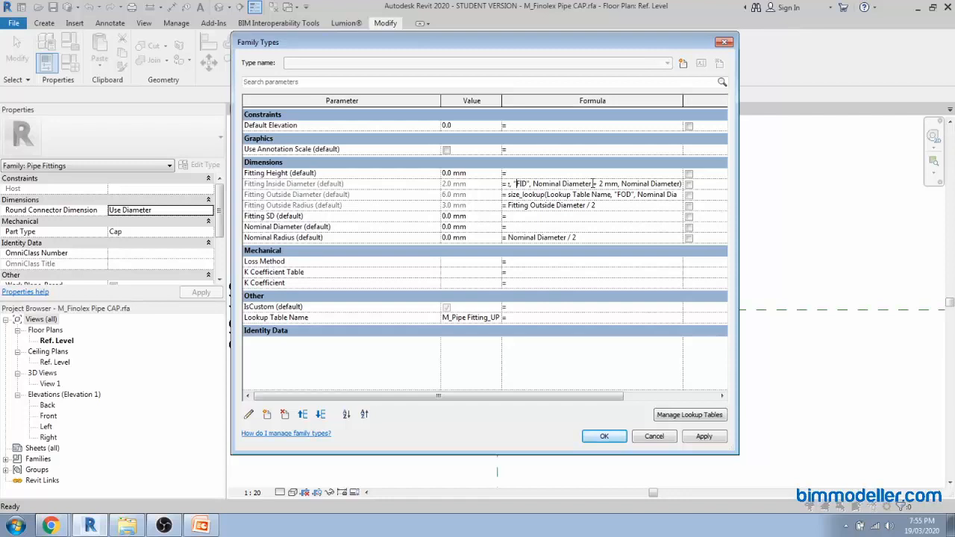
key("BackSpace")
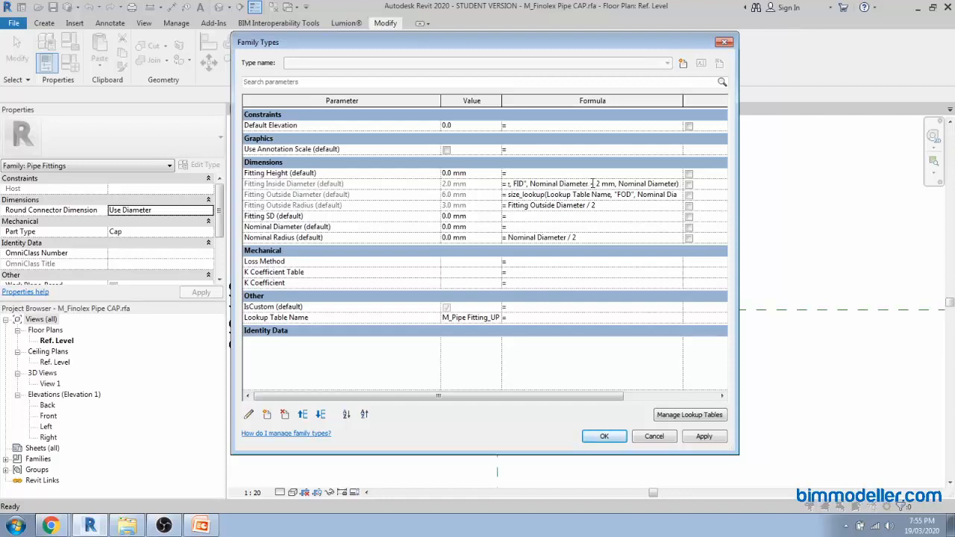
type("\"")
key("Tab")
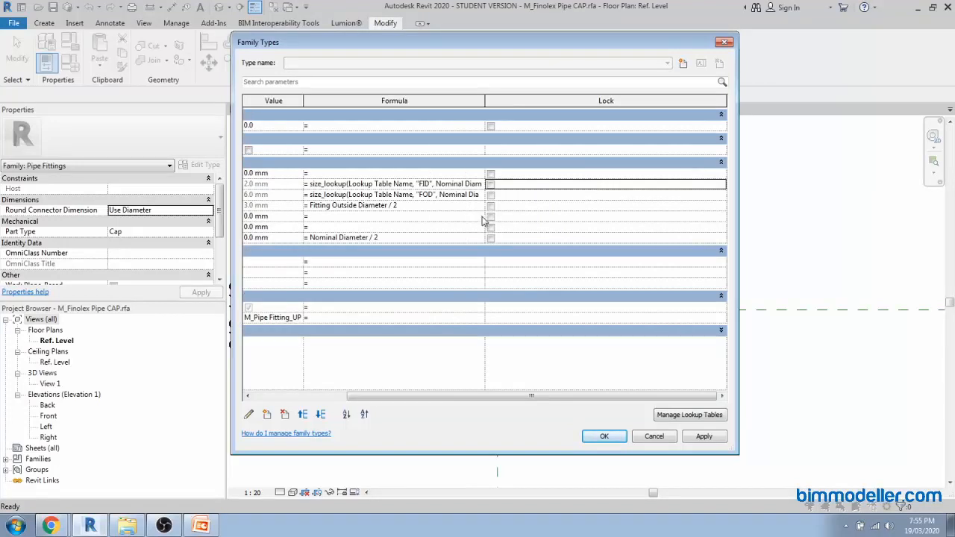
Set the Fitting Height formula to size_lookup(Lookup Table Name, "HIGH", Nominal Diameter + 10 mm, Nominal Diameter), replacing the curly quote with a straight one
left_click_drag(404, 396, 351, 397)
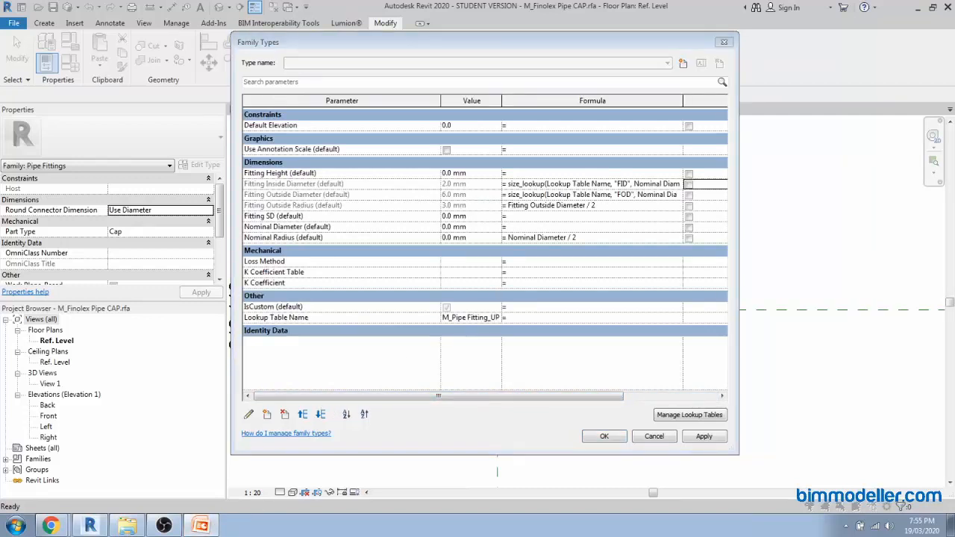
left_click(525, 172)
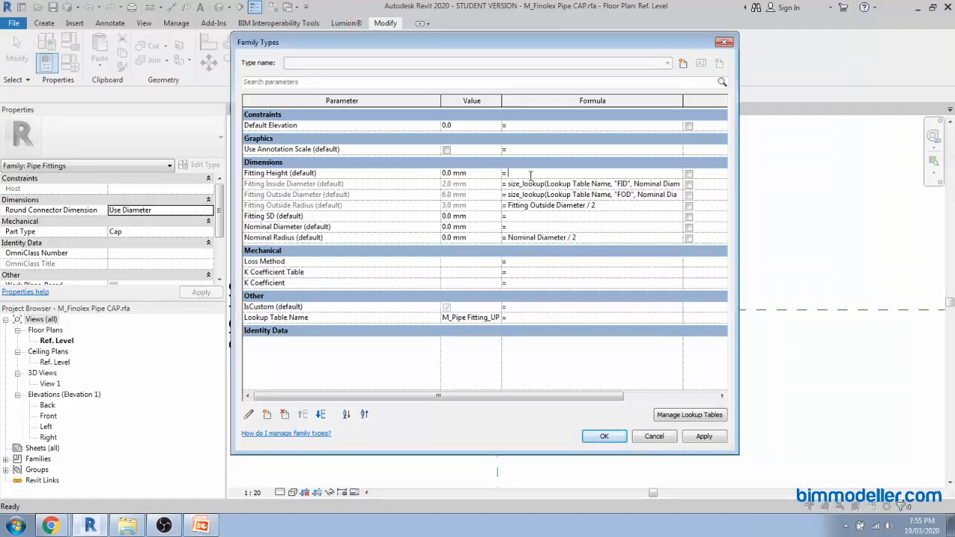
key("ctrl+v")
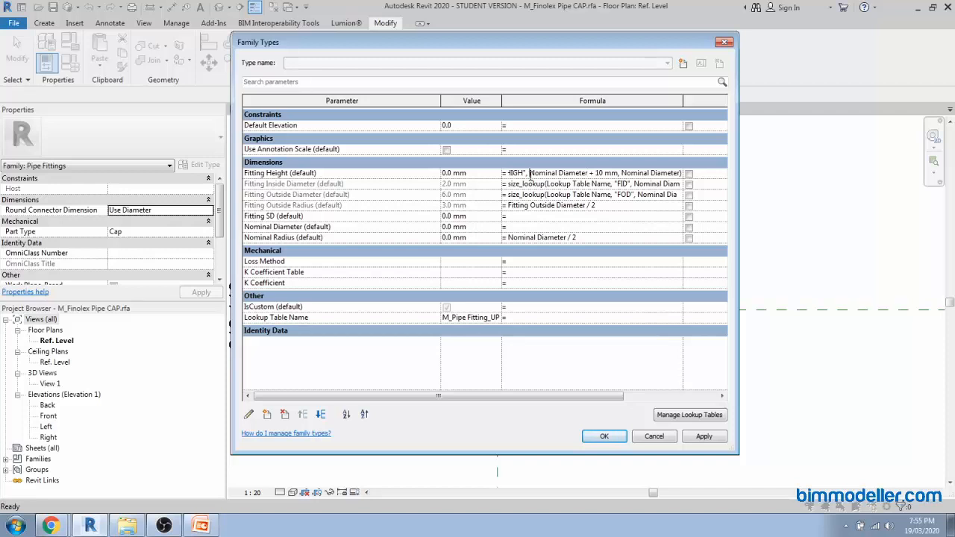
key("Left")
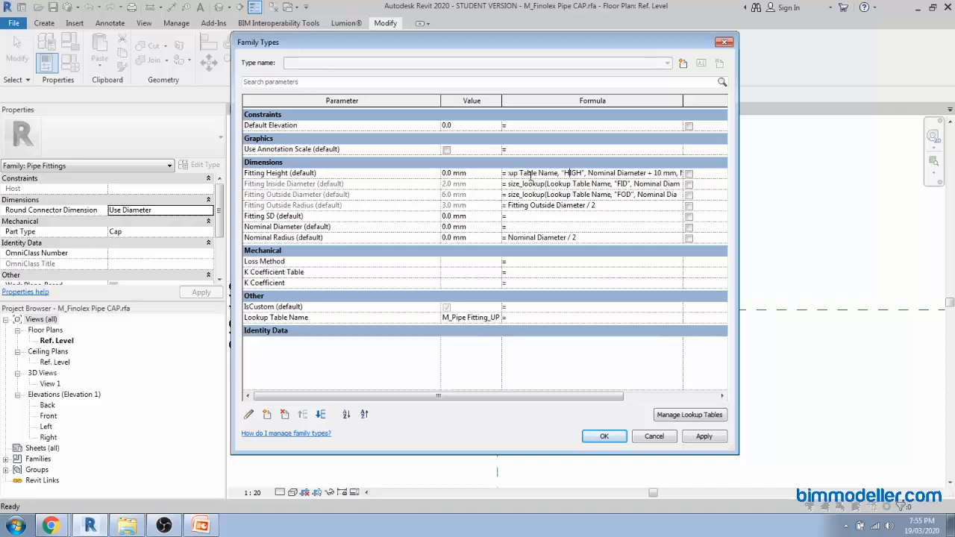
key("BackSpace")
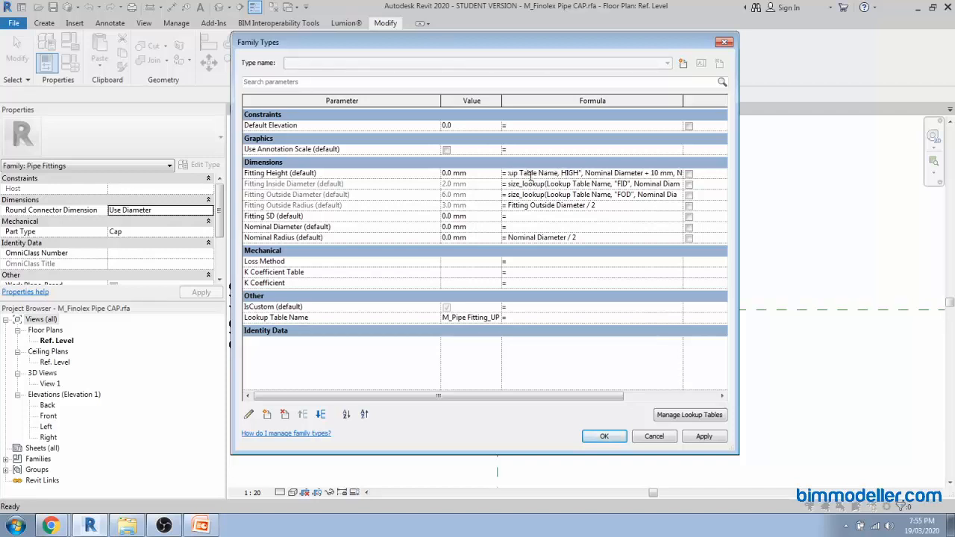
type("\"")
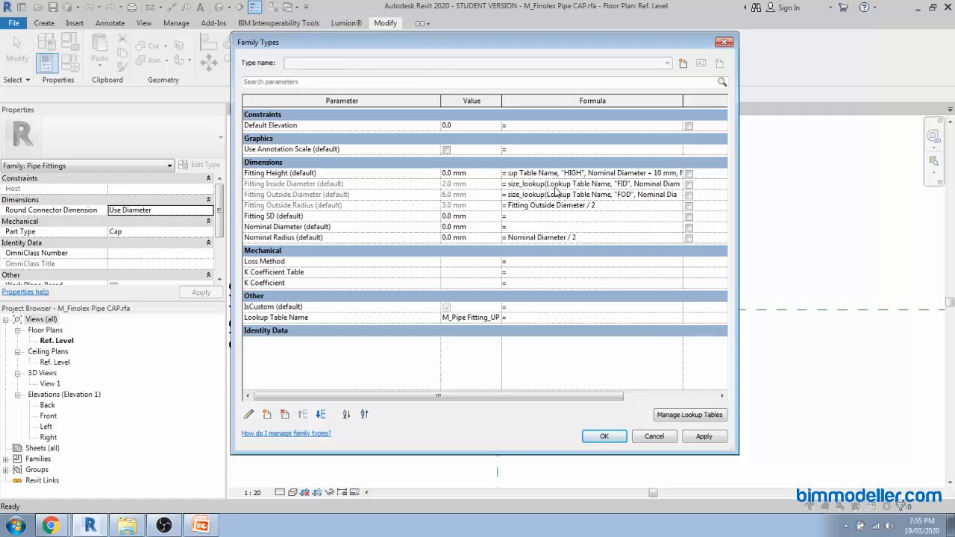
key("Return")
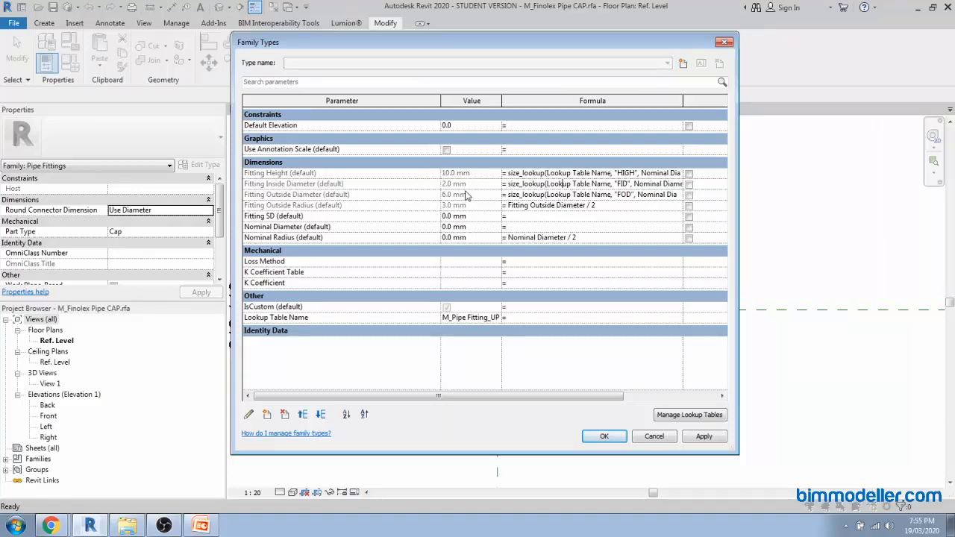
Set the Fitting SD formula to size_lookup(Lookup Table Name, "SD", Nominal Diameter + 5 mm, Nominal Diameter), using straight quotes
key("alt+Tab")
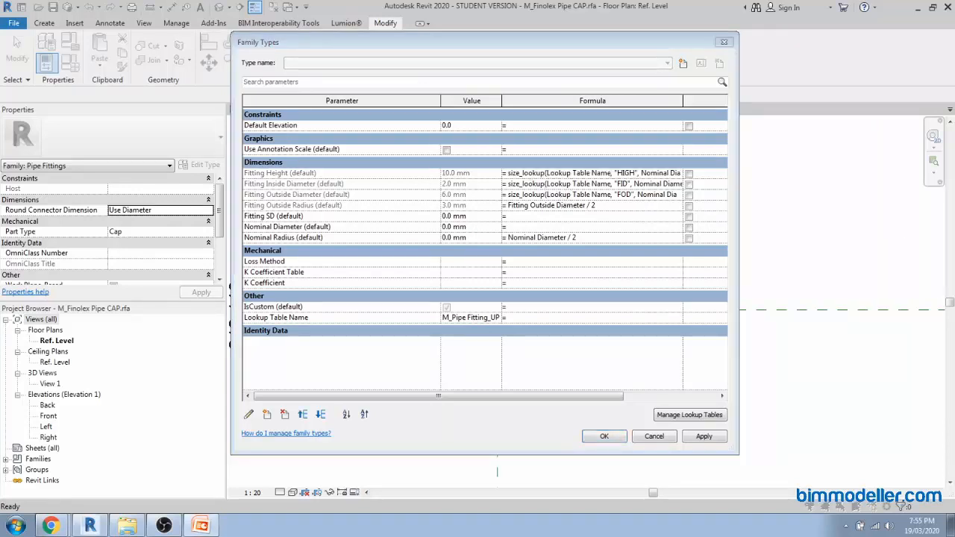
left_click(538, 217)
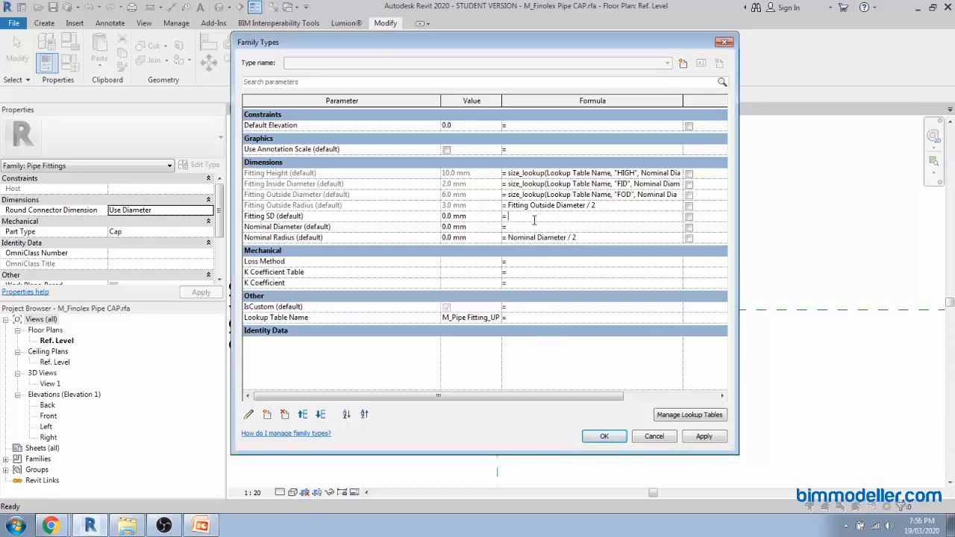
key("ctrl+v")
left_click(615, 217)
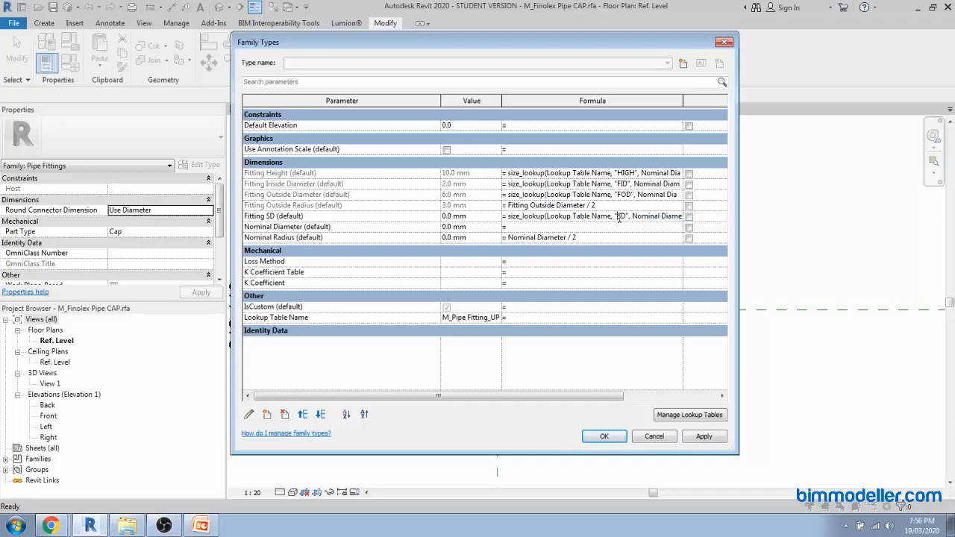
key("Tab")
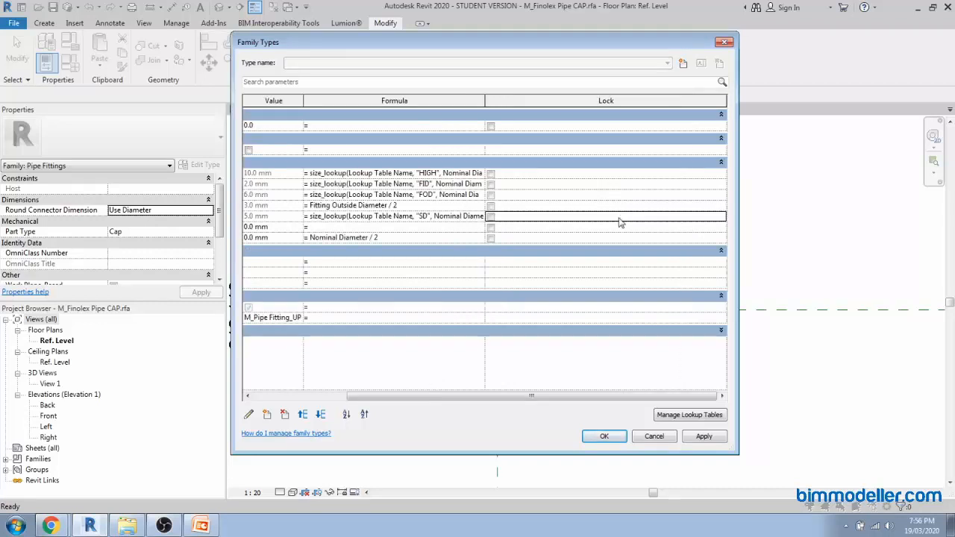
Set the Nominal Diameter value to 15 mm and accept the family type parameters
left_click_drag(532, 395, 440, 403)
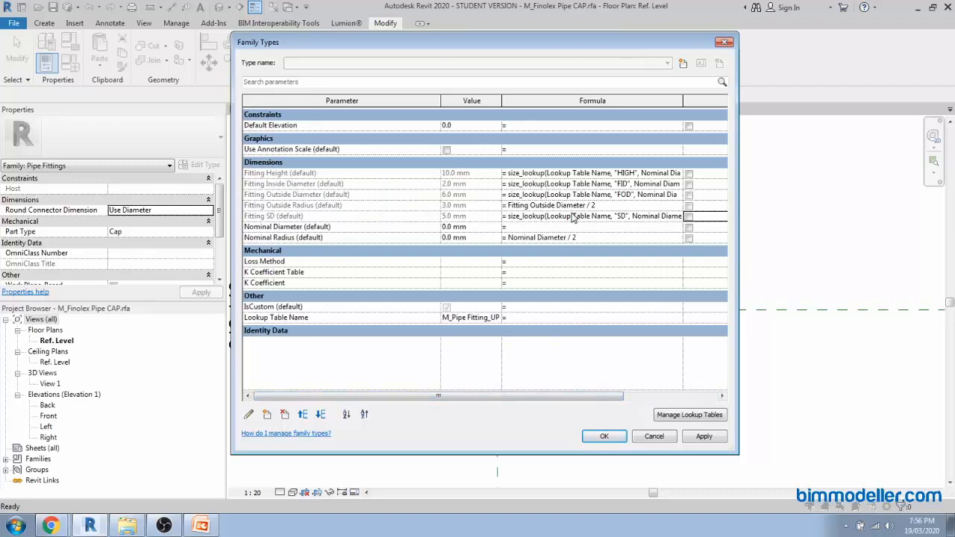
left_click(478, 227)
type("15")
key("Tab")
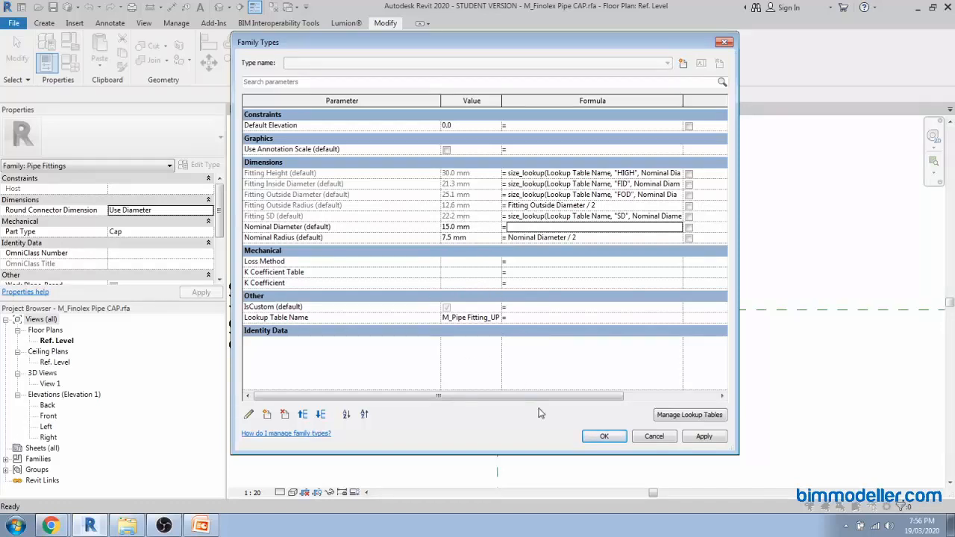
left_click(604, 437)
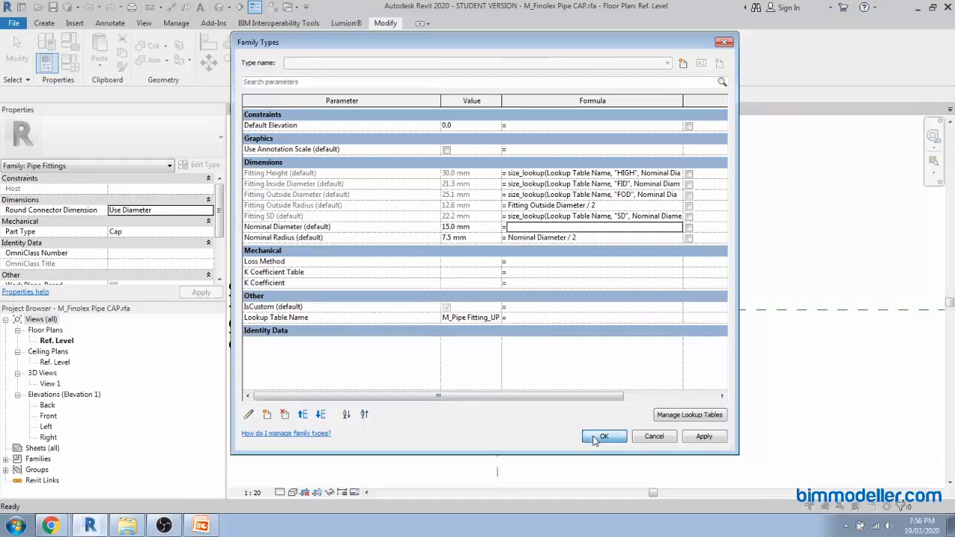
Label both vertical dimensions between the centre and the outer horizontal reference planes with the Fitting Outside Diameter parameter
middle_click_drag(425, 389, 491, 402)
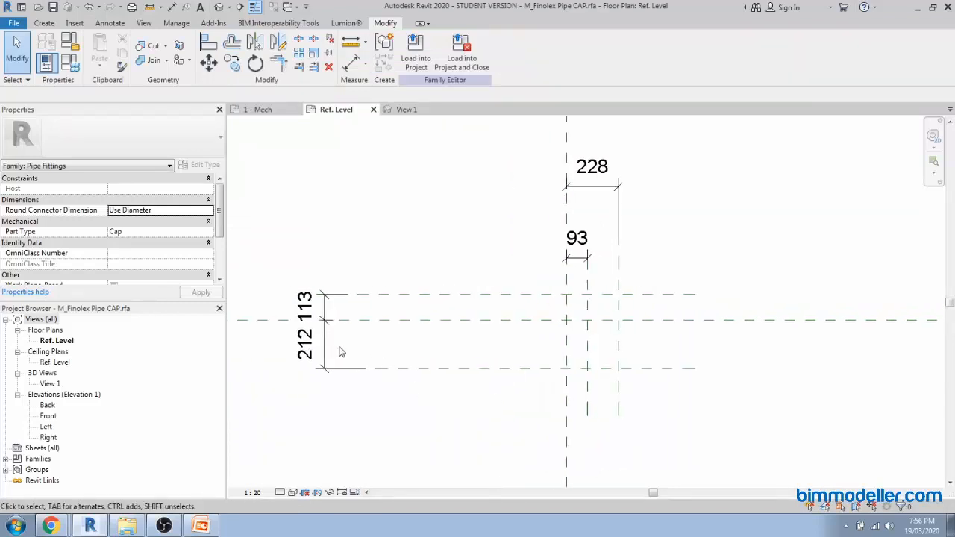
left_click(324, 311)
left_click(324, 312, "ctrl")
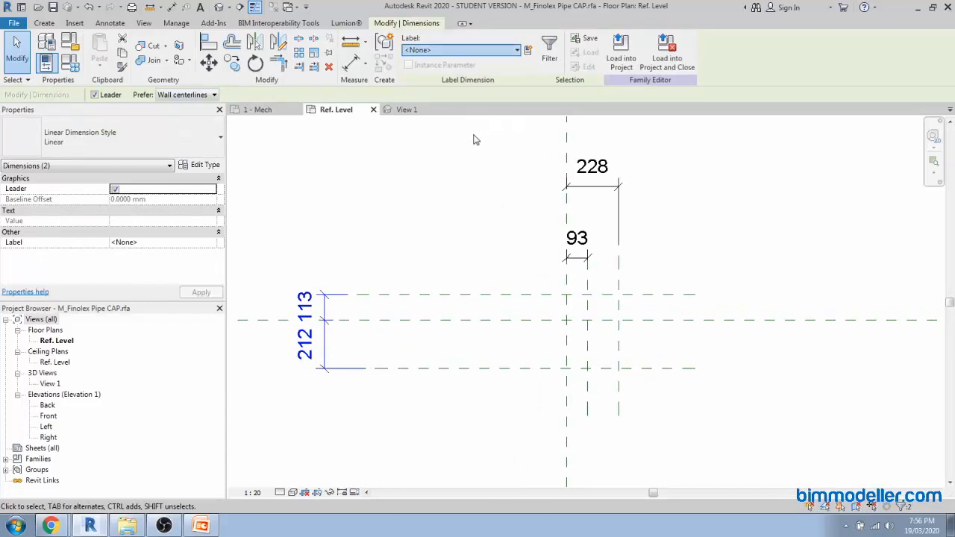
left_click(435, 133)
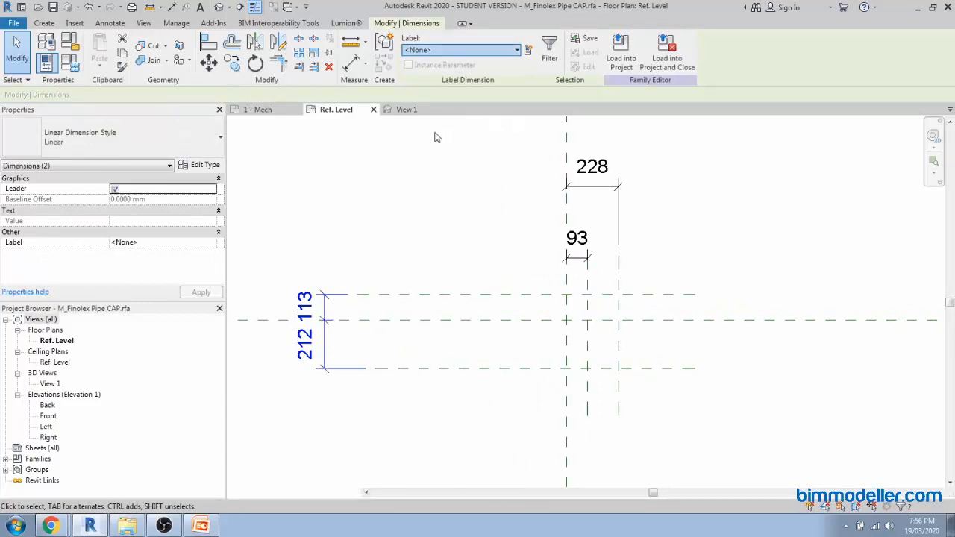
Label the shorter horizontal dimension with Fitting SD and the longer one above it with Fitting Height
left_click(586, 258)
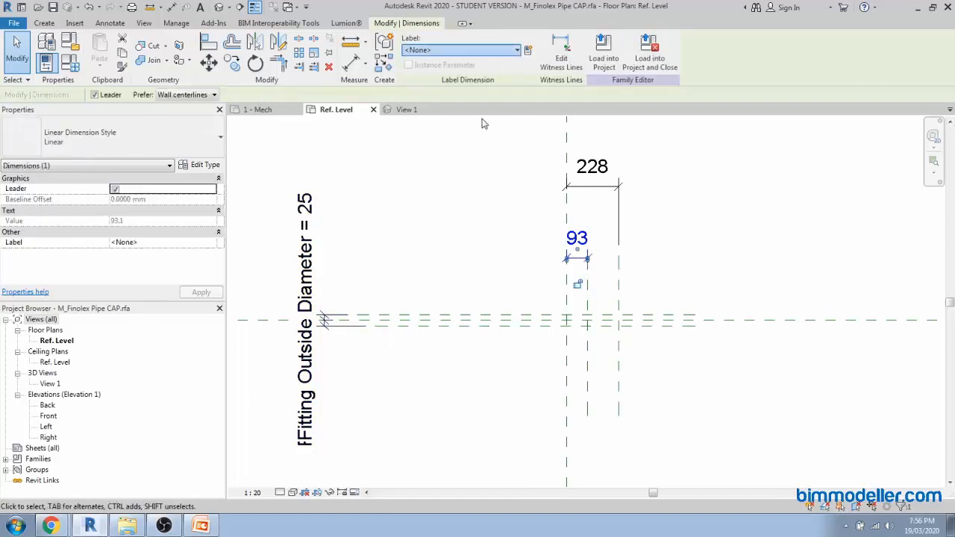
left_click(592, 166)
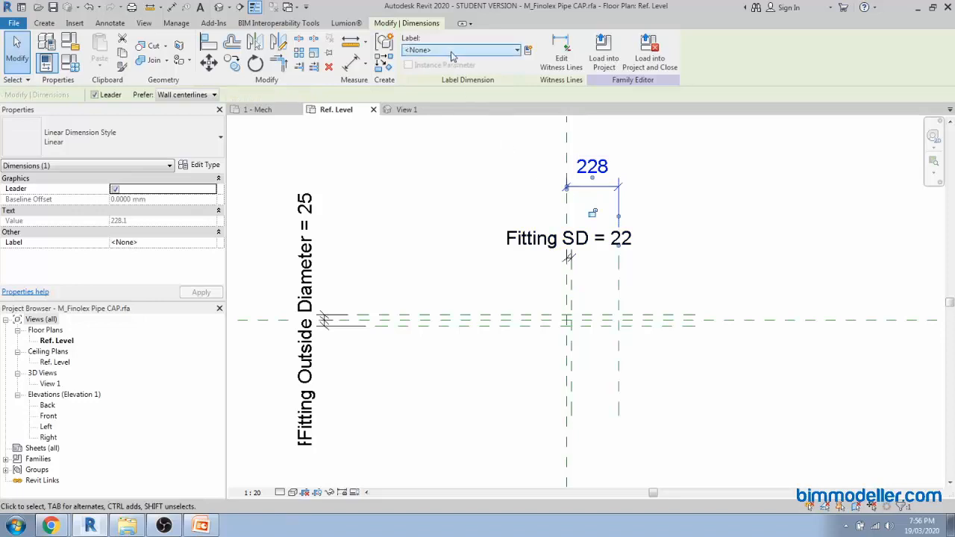
left_click(456, 113)
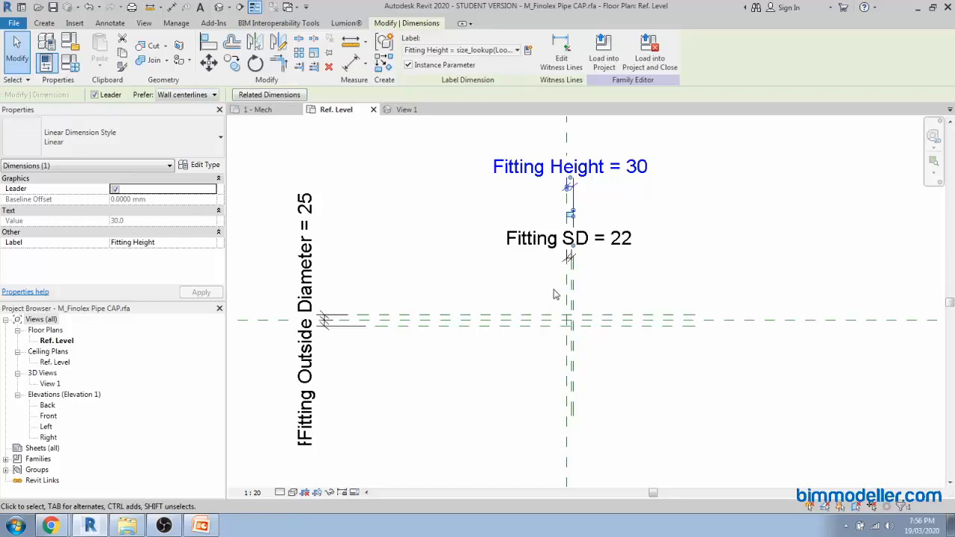
scroll(554, 294, "up", 5)
scroll(554, 291, "down", 4)
middle_click_drag(540, 265, 537, 298)
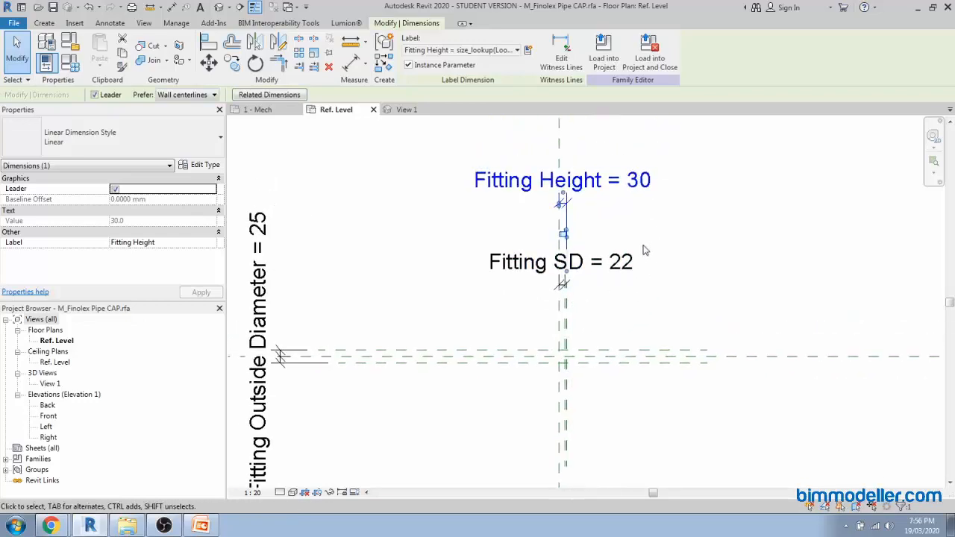
scroll(590, 295, "up", 3)
middle_click_drag(606, 306, 621, 221)
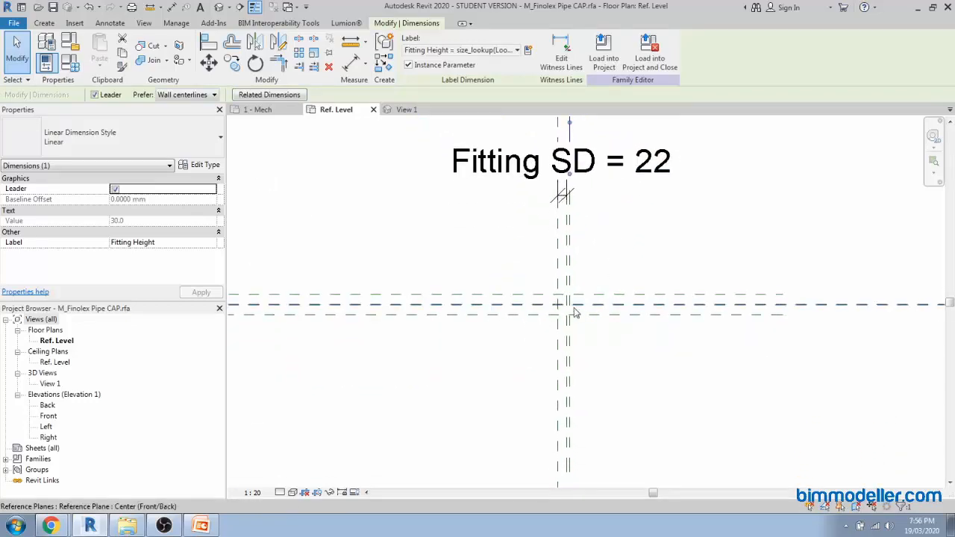
scroll(574, 312, "up", 3)
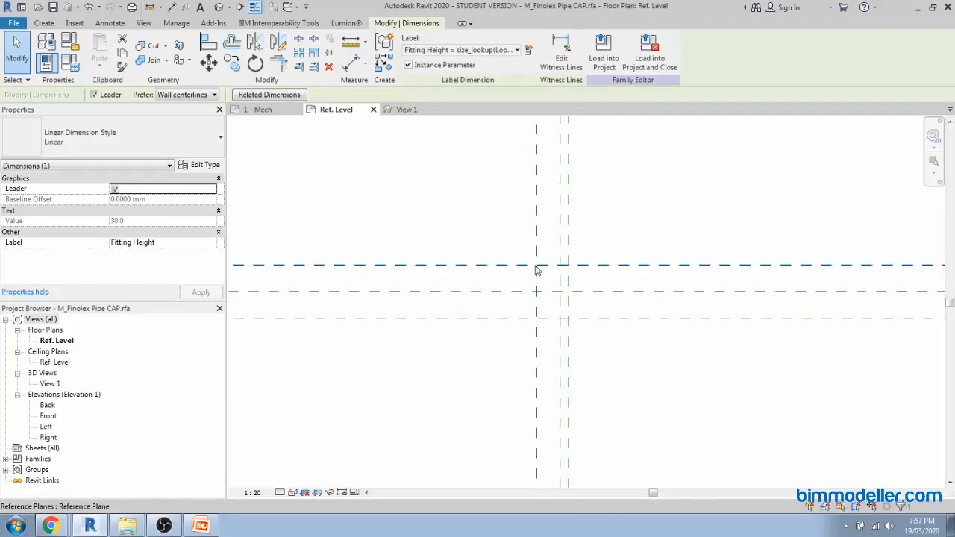
key("Escape")
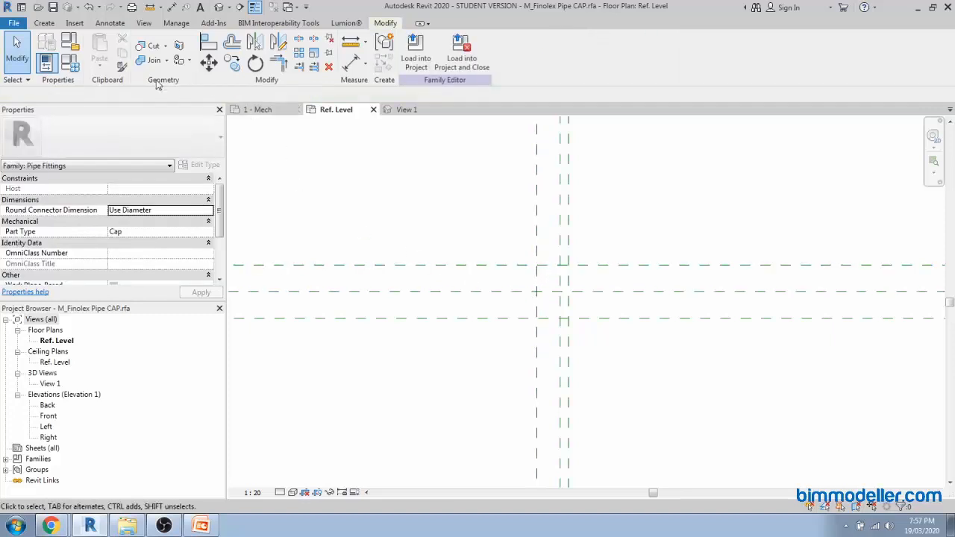
Open the lookup table M_Pipe Fitting_UPVC_CAP.csv in Excel and check its nominal diameter values
key("super")
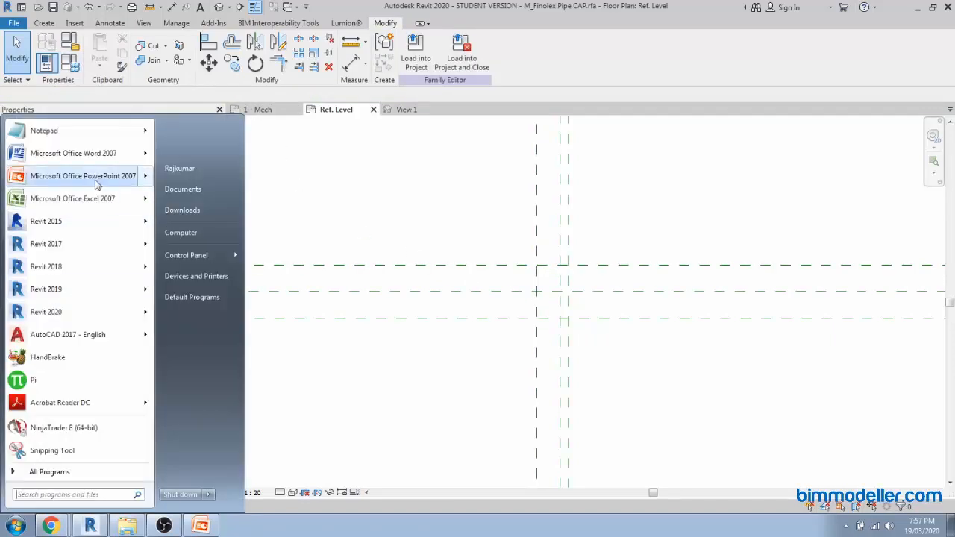
mouse_move(120, 207)
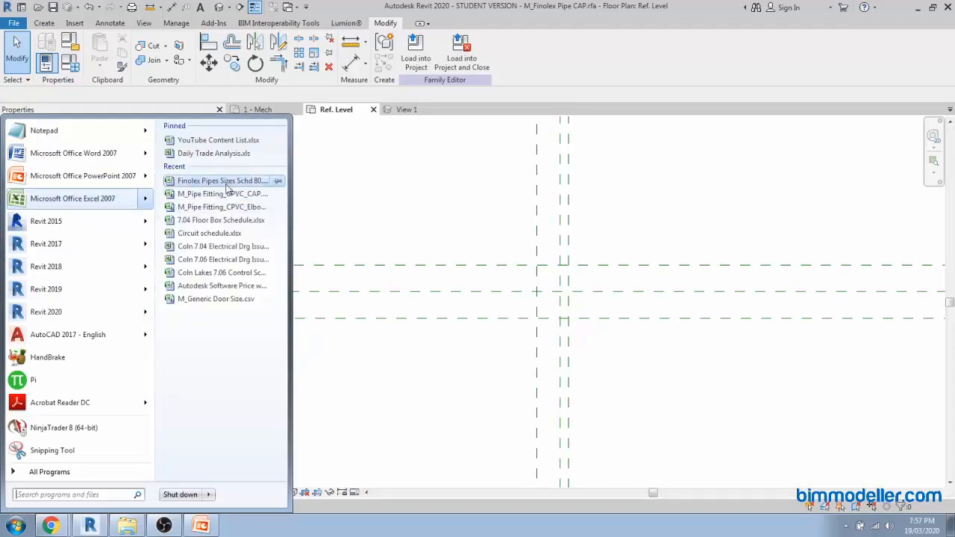
left_click(224, 194)
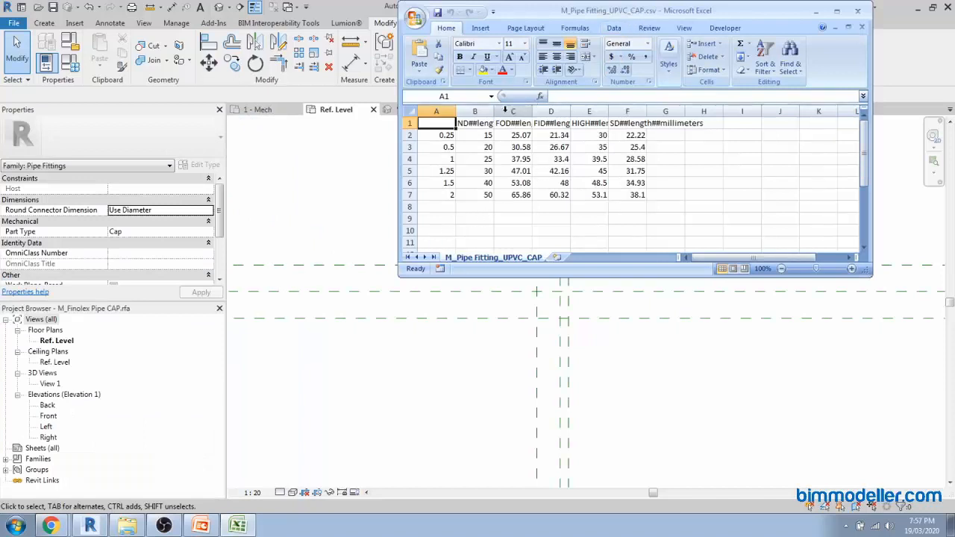
left_click(480, 146)
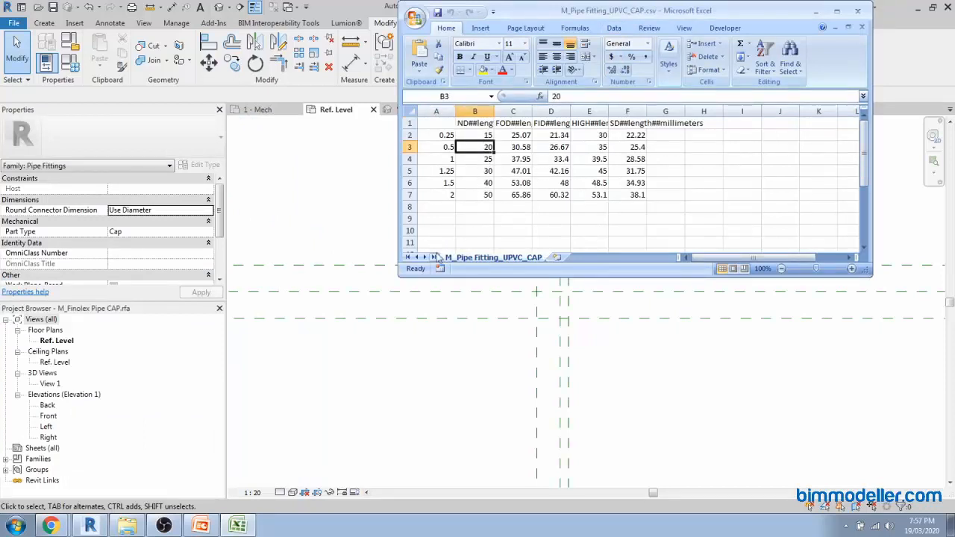
Test the Revit cap family's nominal diameter in its family types with 20 mm and 43 mm
left_click(70, 62)
left_click(472, 229)
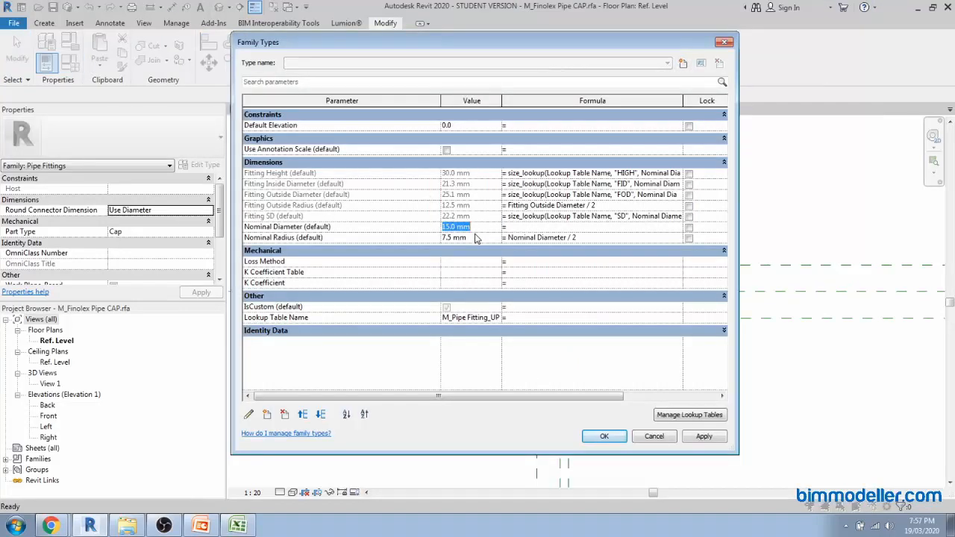
type("20")
left_click(475, 235)
left_click(476, 228)
left_click(474, 237)
Inspect the fallback expression in the Fitting SD formula, and set Nominal Diameter to 15 mm
left_click_drag(616, 218, 694, 224)
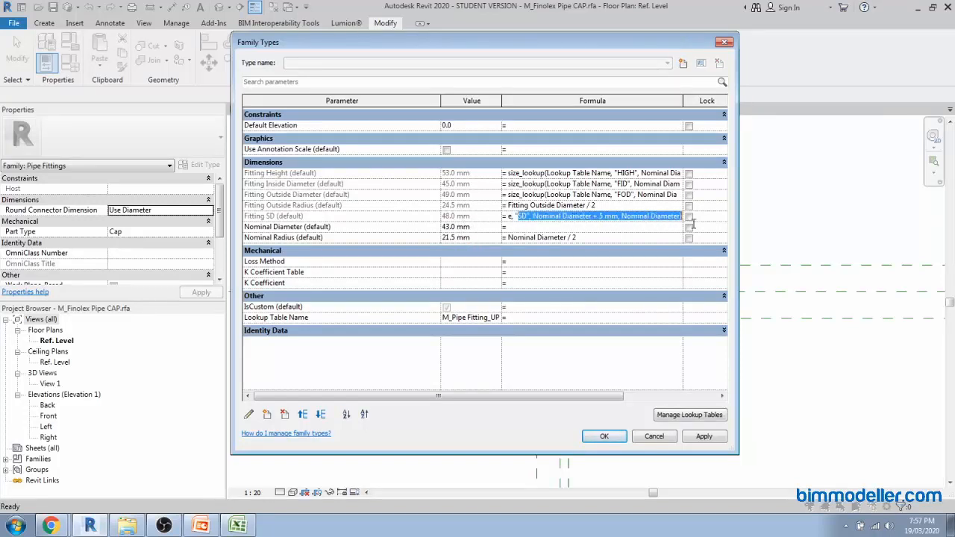
left_click(613, 216)
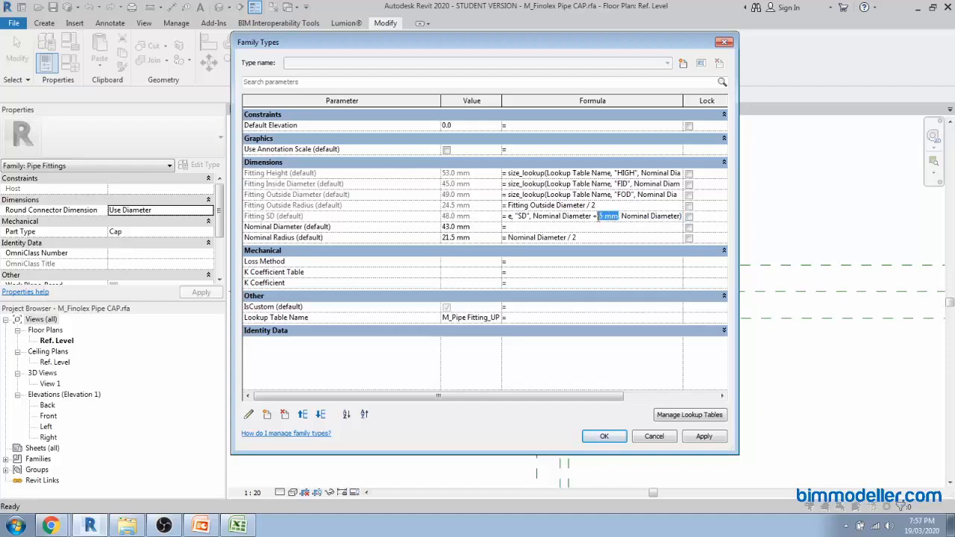
left_click(472, 227)
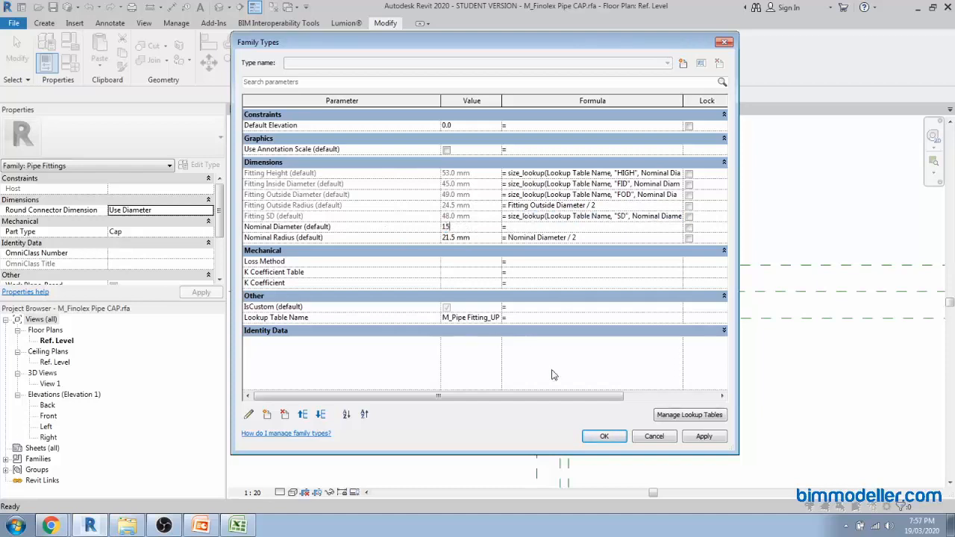
left_click(604, 437)
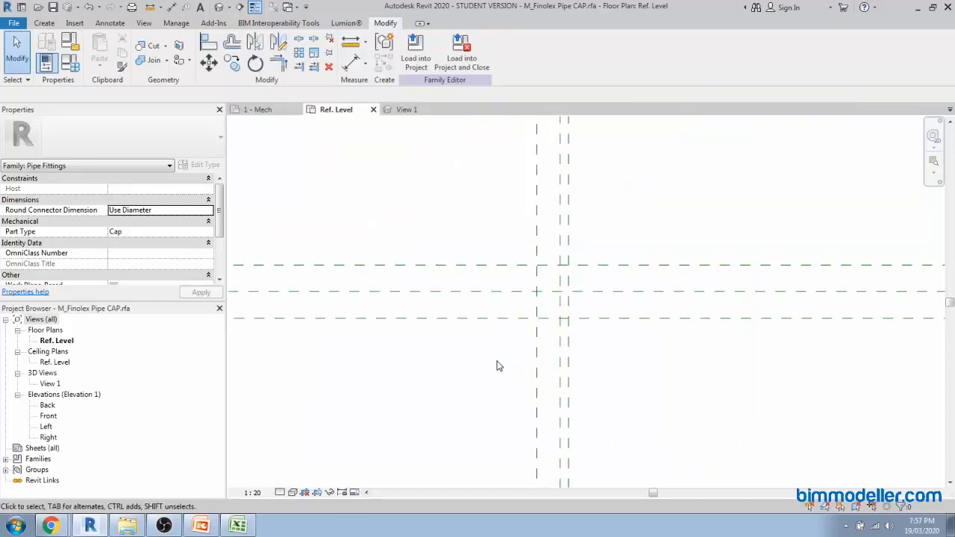
Start a revolve and sketch a straight boundary line along the upper horizontal reference plane, from the centre plane to the Fitting SD plane
middle_click_drag(505, 368, 462, 369)
scroll(398, 393, "down", 3)
scroll(458, 342, "up", 4)
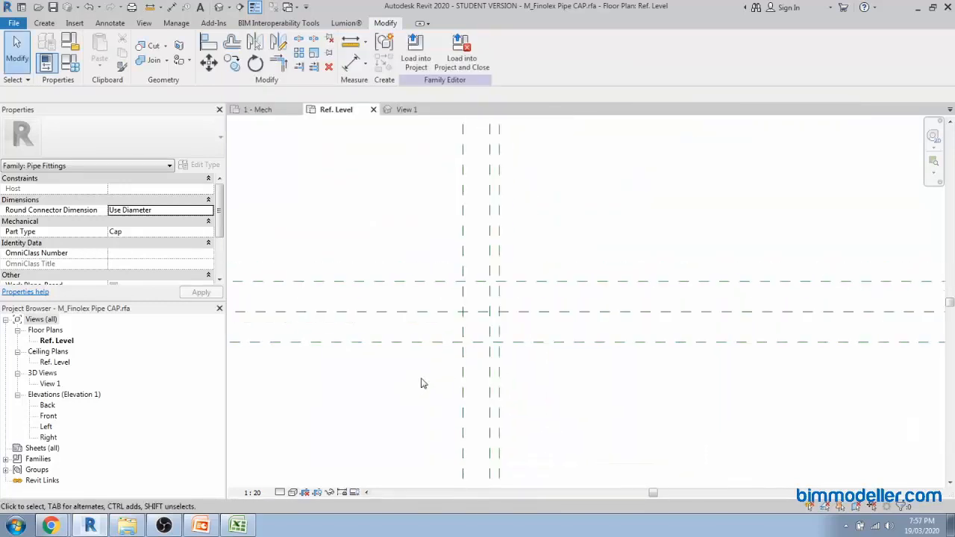
left_click(45, 23)
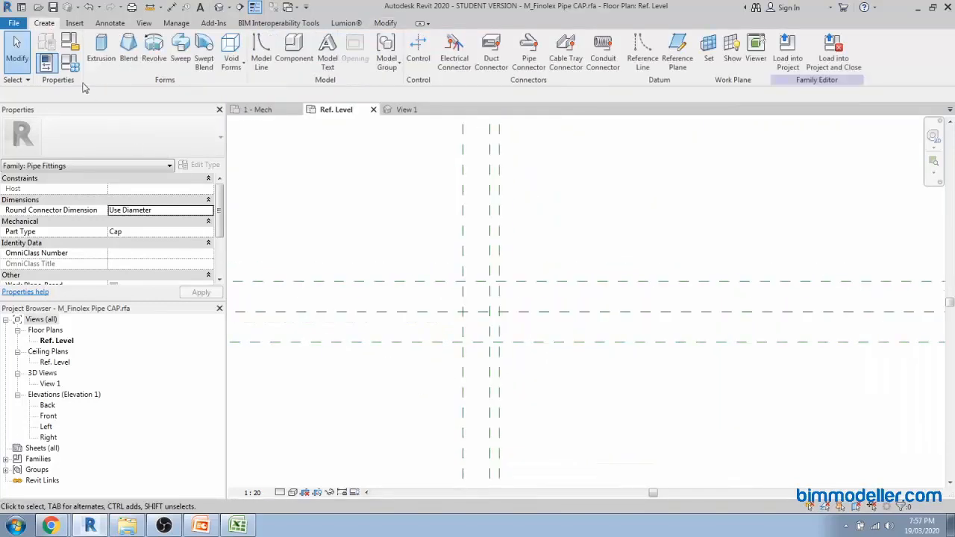
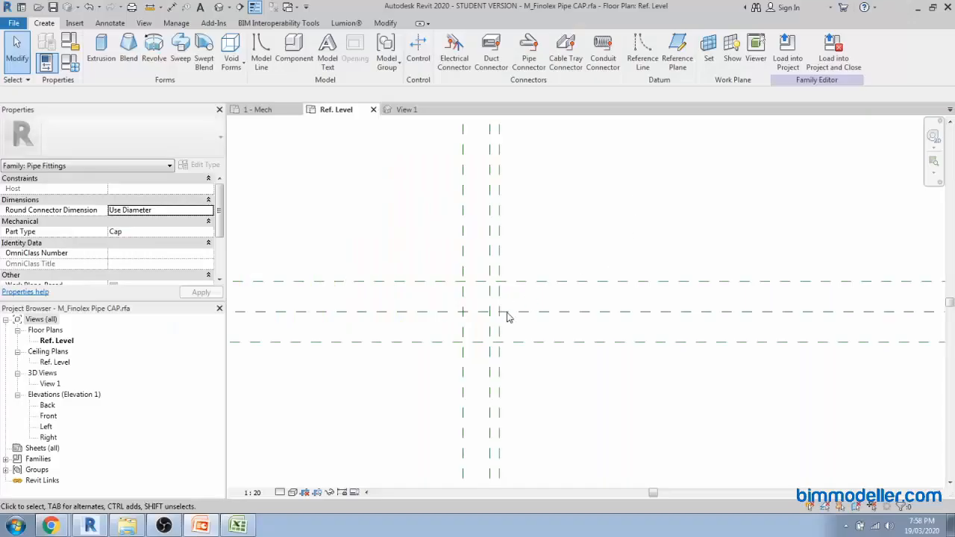
scroll(504, 316, "up", 4)
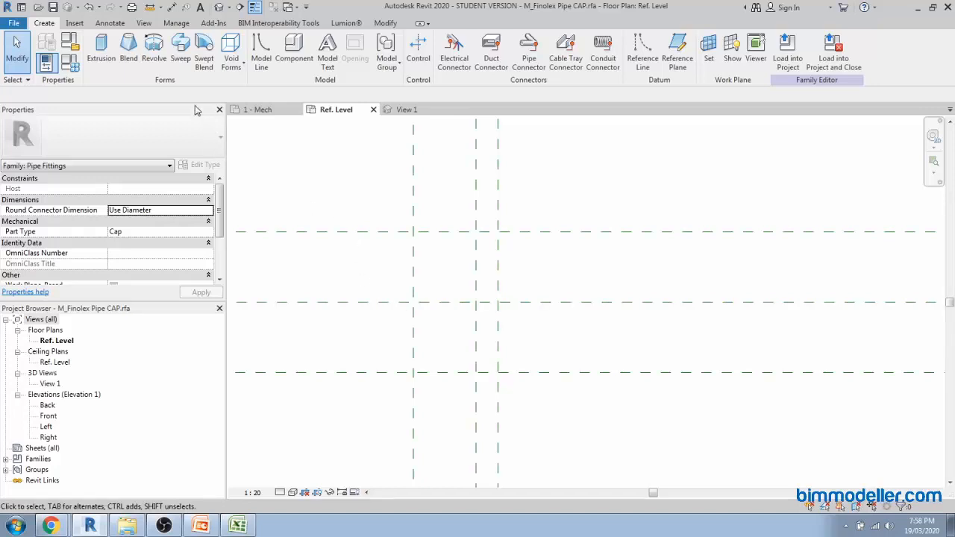
left_click(160, 63)
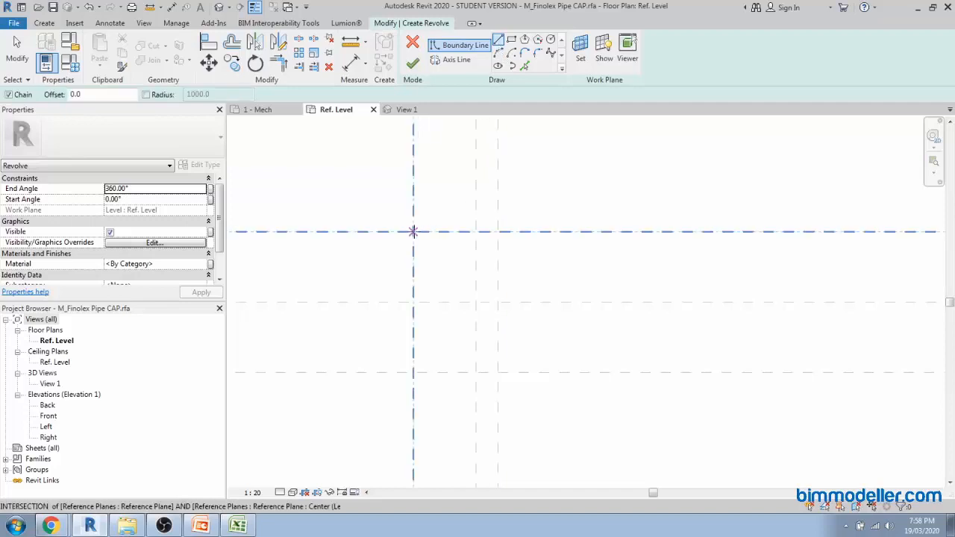
left_click(413, 231)
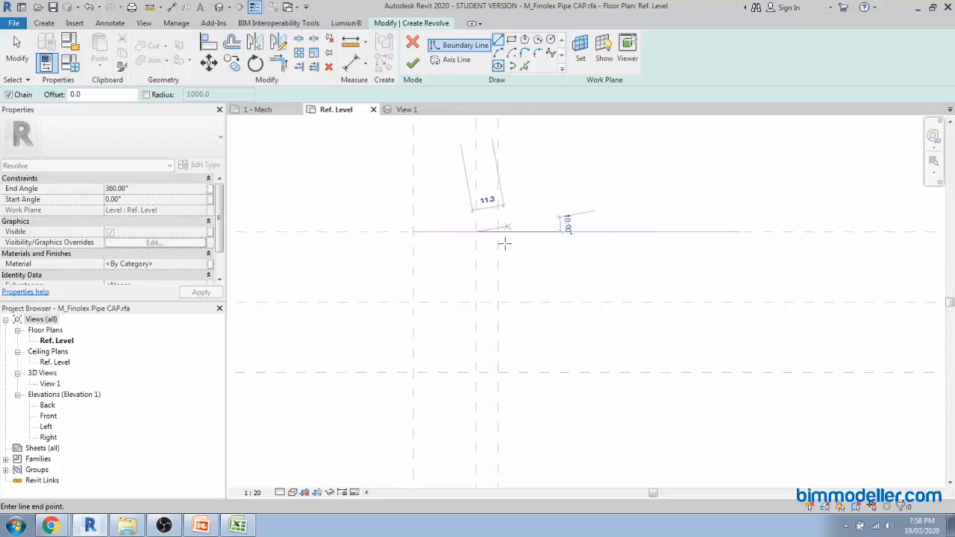
key("Escape")
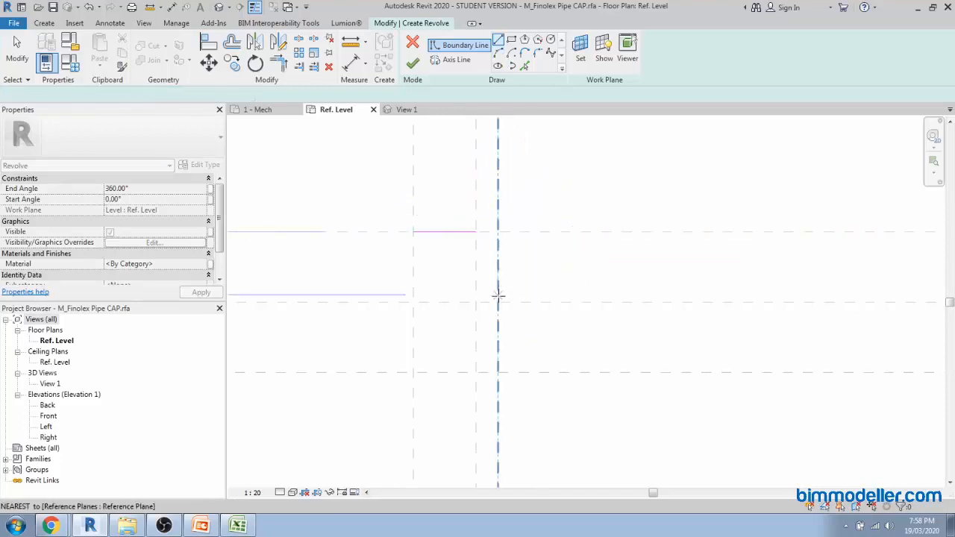
left_click(498, 303)
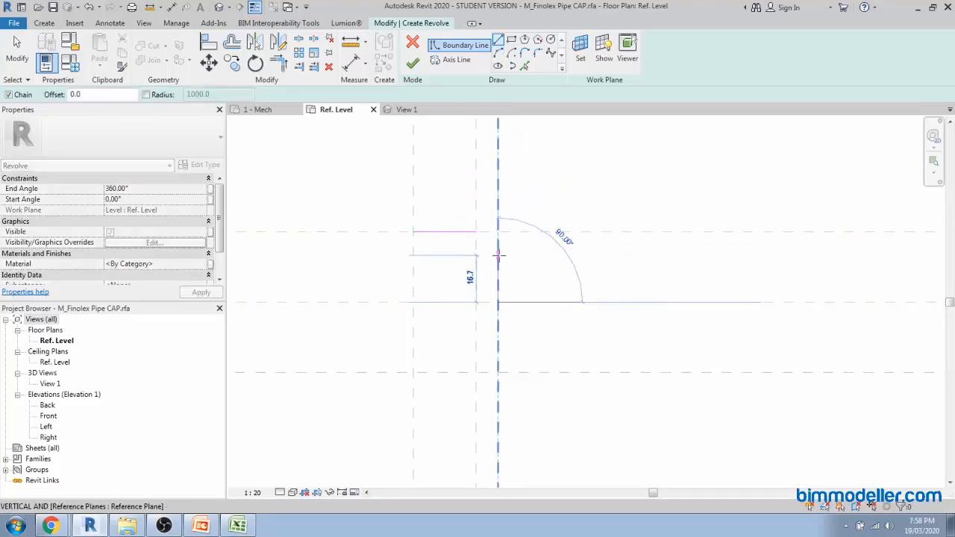
key("Escape")
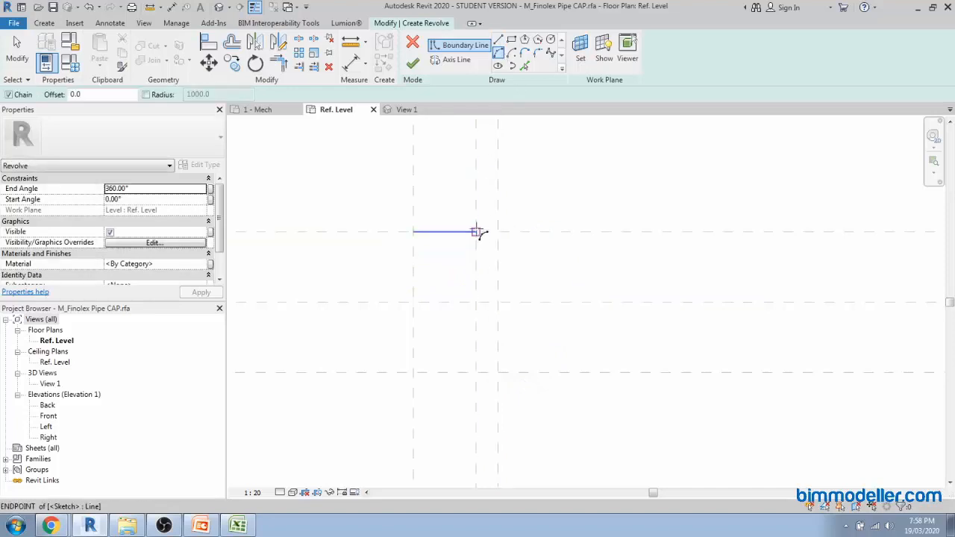
Draw a boundary arc of about 47 mm radius from the line's end to where the Fitting Height plane meets the horizontal centre plane
left_click(477, 232)
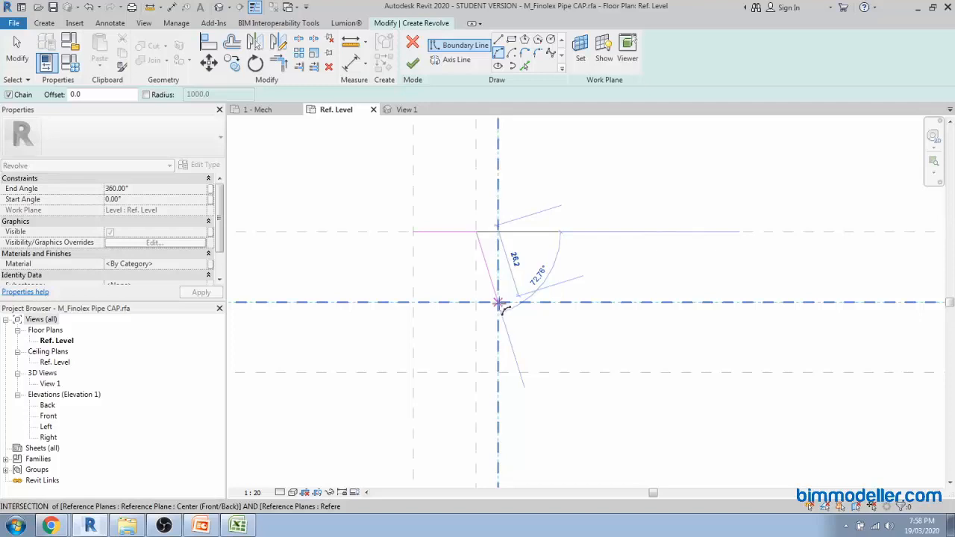
left_click(498, 303)
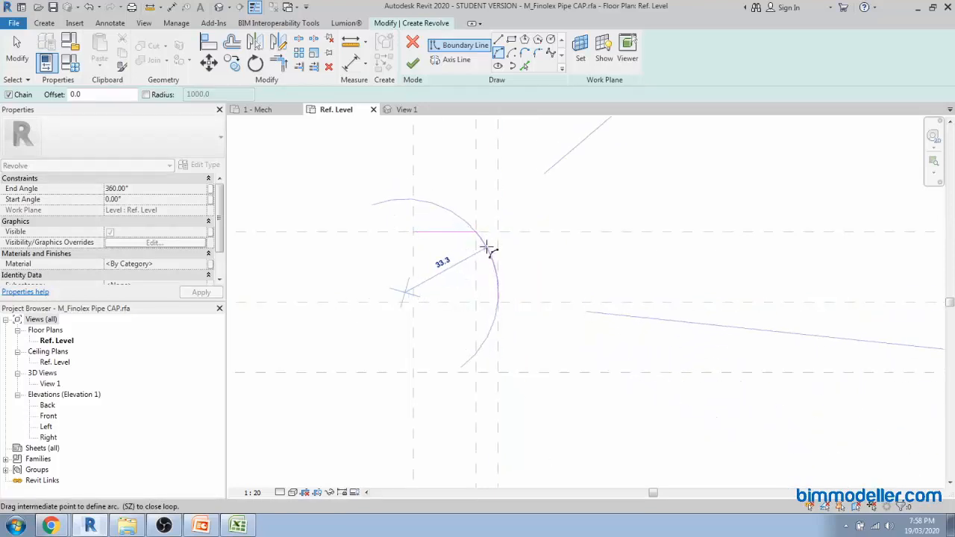
scroll(484, 246, "up", 5)
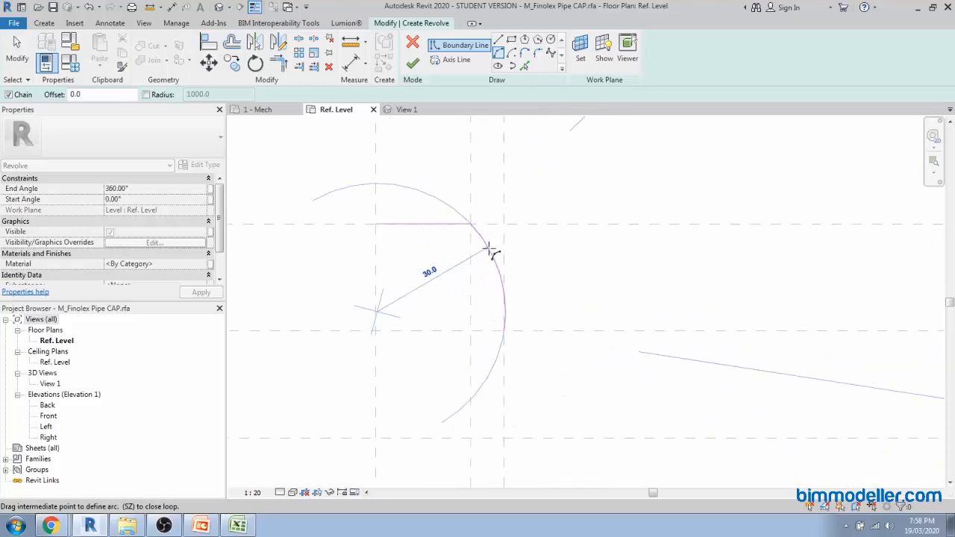
scroll(489, 248, "up", 1)
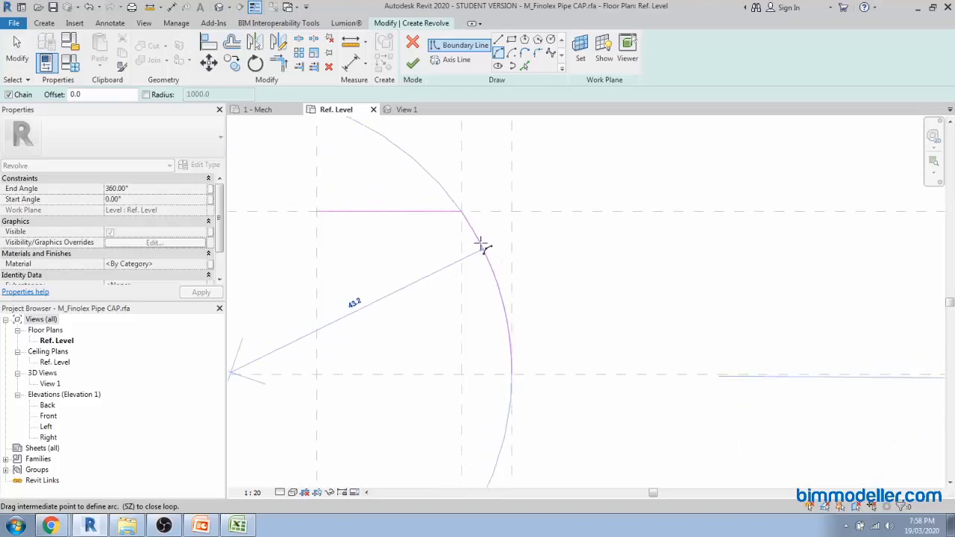
left_click(484, 246)
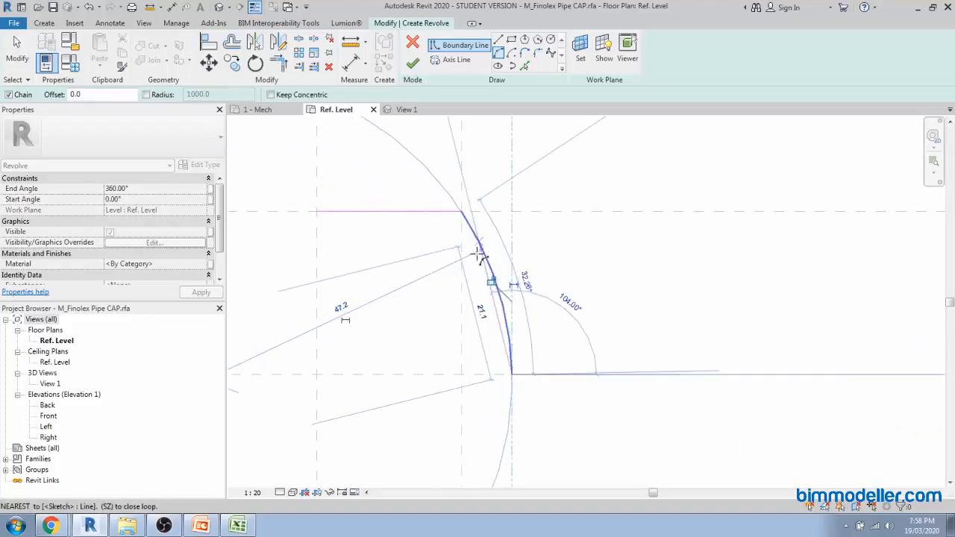
key("Escape")
Round the corner between the straight boundary line and the arc with a fillet arc of about 2.8 mm radius
left_click(538, 53)
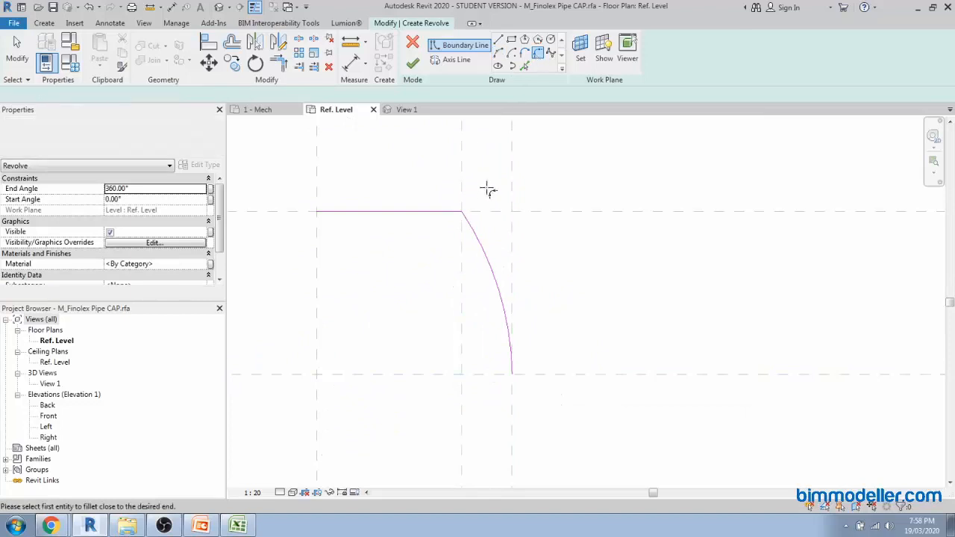
left_click(470, 218)
left_click(460, 214)
scroll(461, 216, "up", 4)
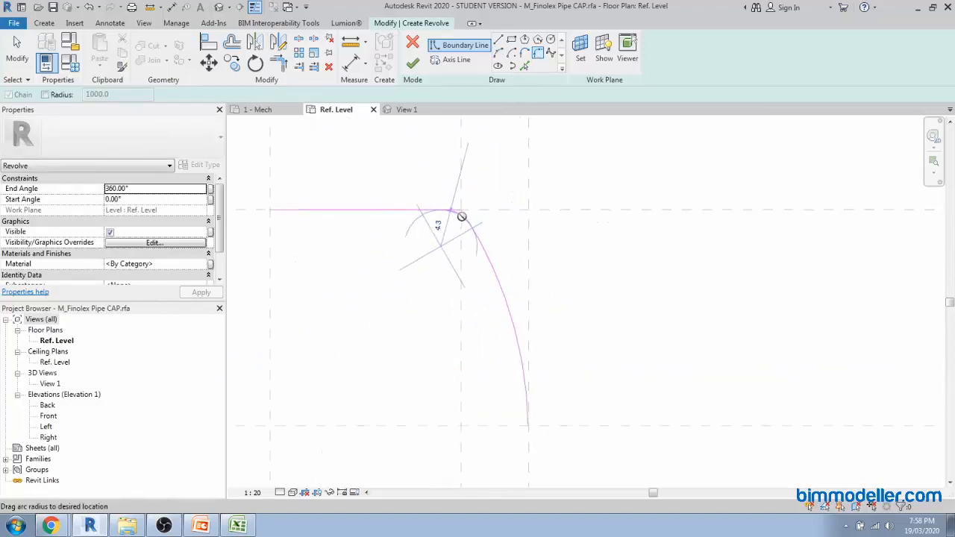
left_click(462, 217)
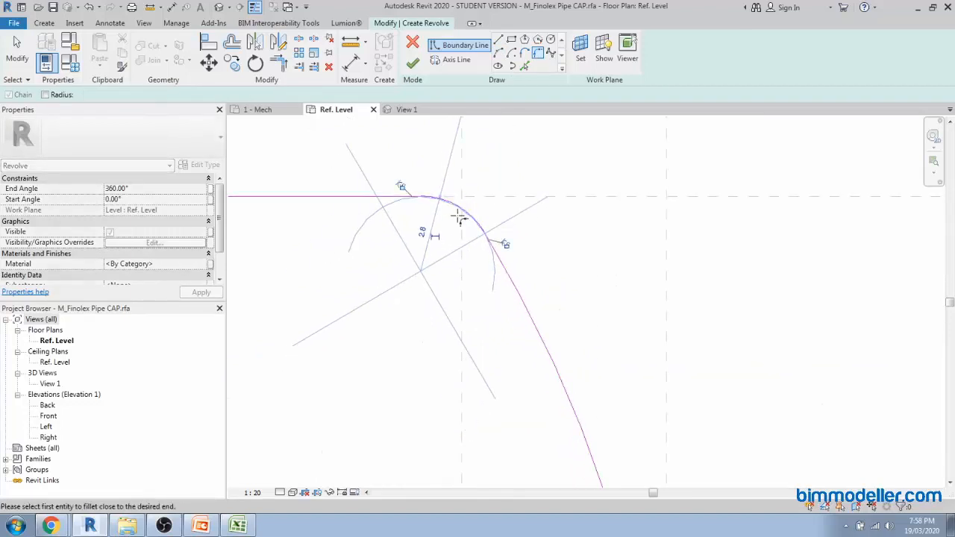
scroll(461, 217, "up", 1)
key("Escape")
key("Escape")
Convert the fillet arc's temporary radius dimension into a permanent dimension
left_click(462, 213)
scroll(455, 224, "up", 3)
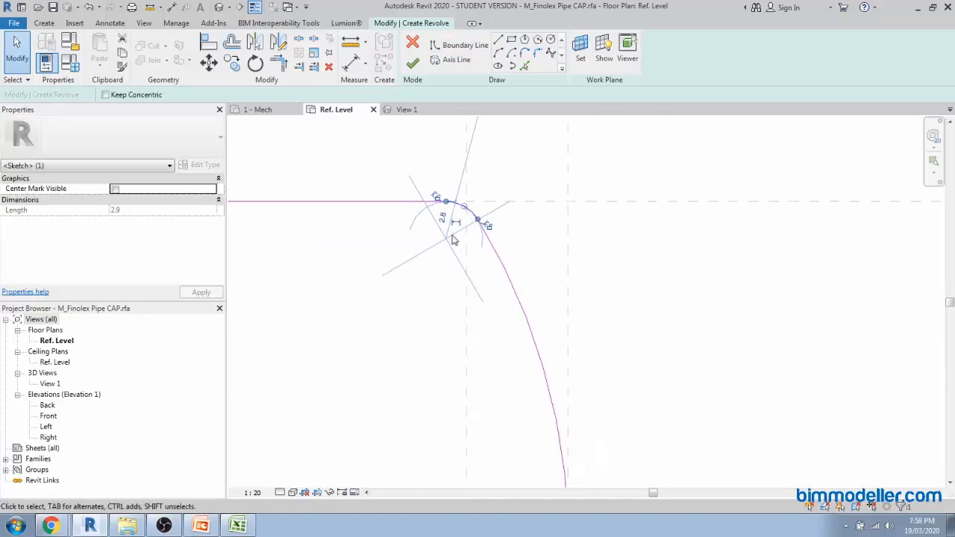
key("Escape")
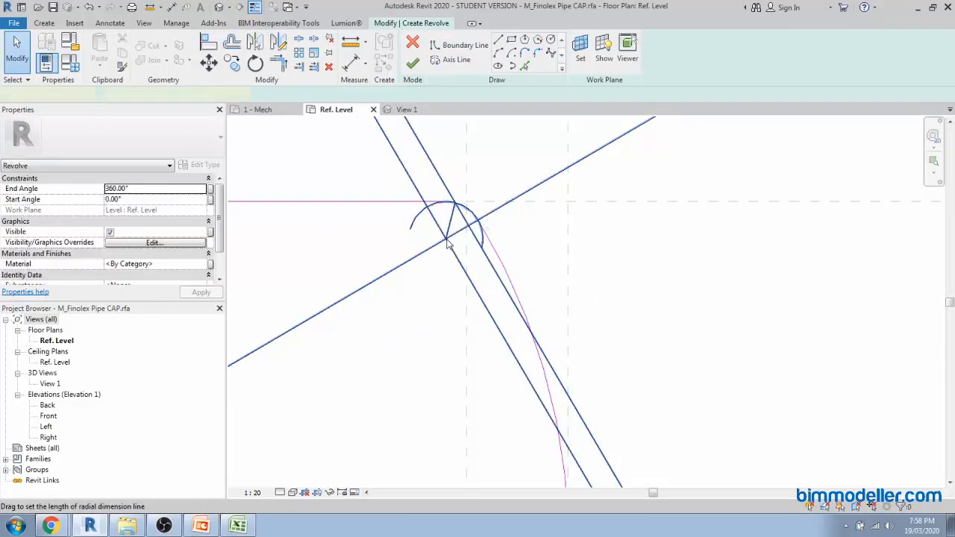
Delete the permanent radius dimension from the fillet arc
left_click(446, 240)
scroll(446, 241, "down", 5)
scroll(488, 264, "down", 2)
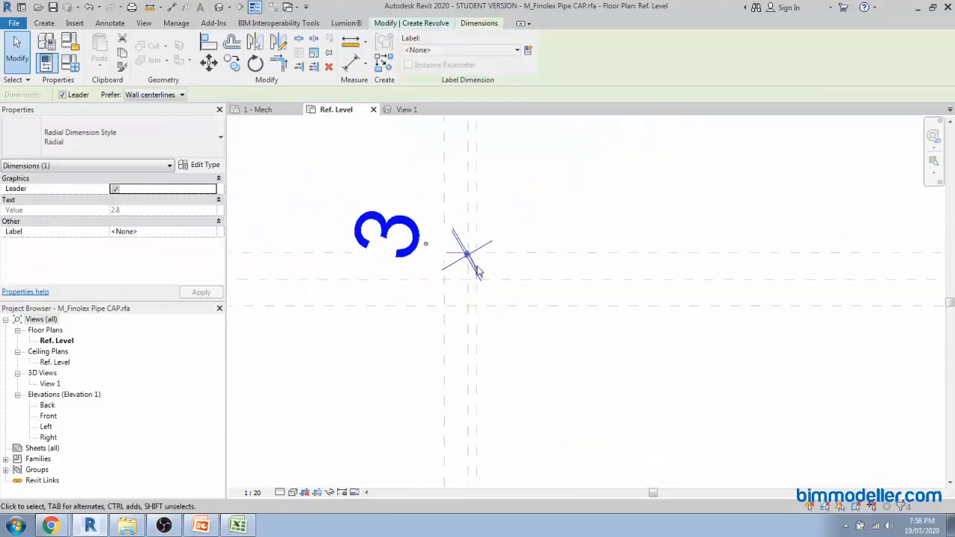
scroll(472, 266, "up", 1)
scroll(452, 254, "down", 5)
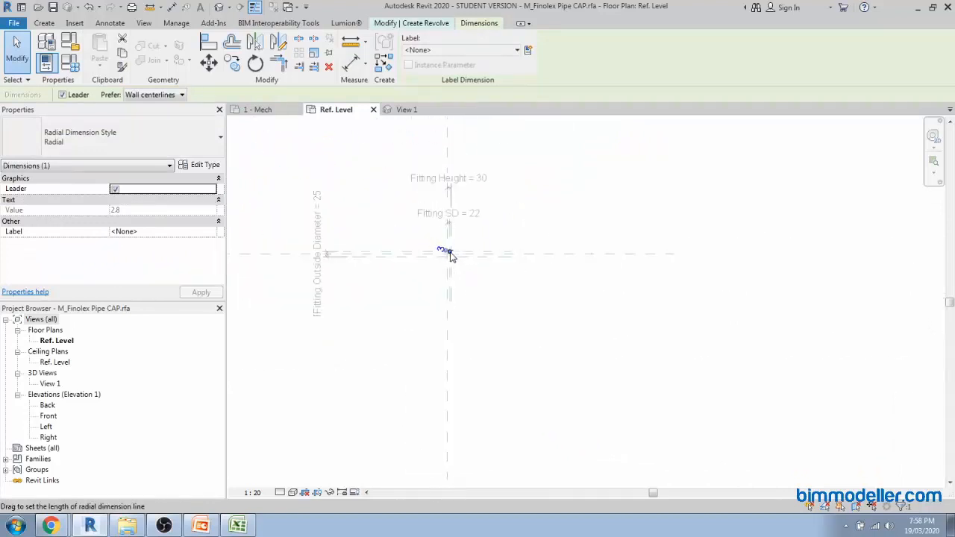
scroll(450, 256, "down", 5)
scroll(451, 255, "up", 2)
scroll(451, 257, "down", 4)
scroll(452, 259, "up", 5)
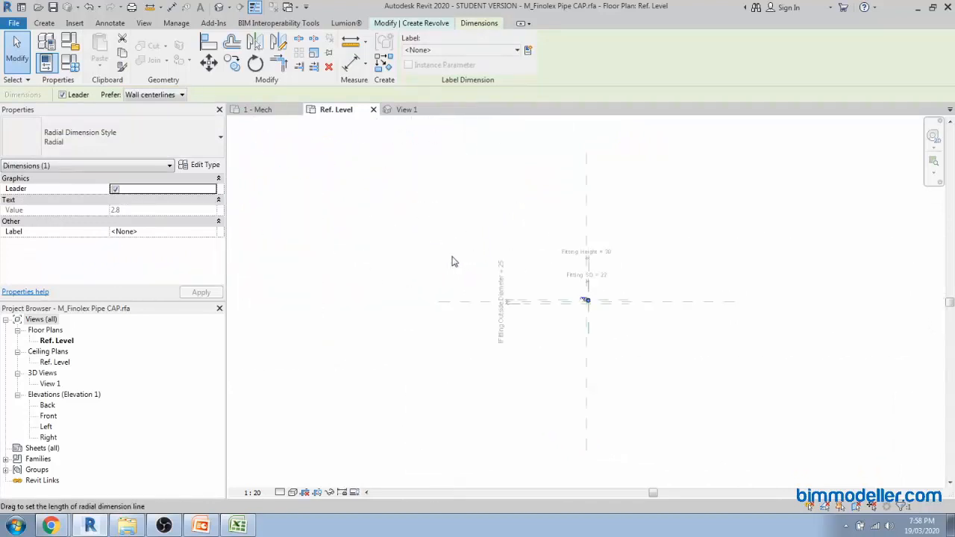
key("Escape")
scroll(589, 302, "up", 12)
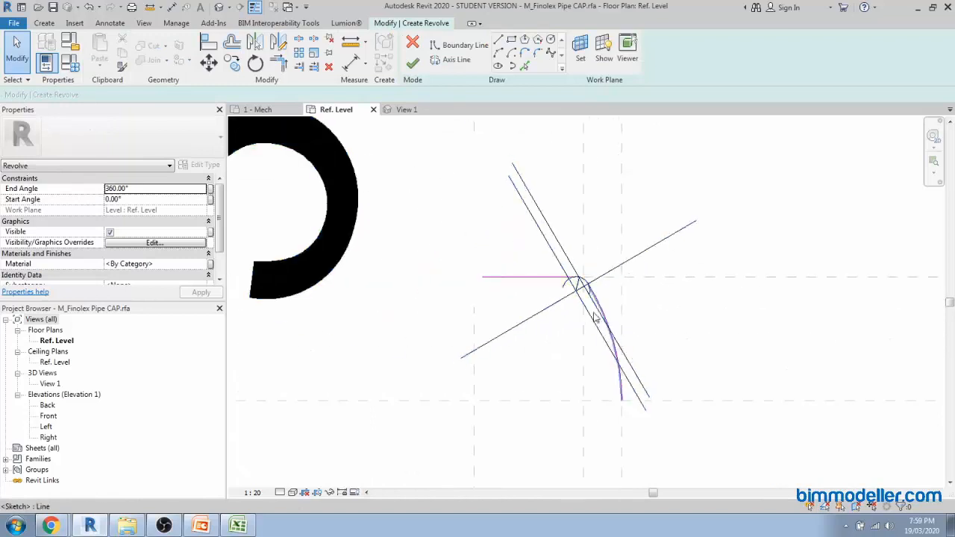
left_click(578, 282)
scroll(529, 272, "down", 5)
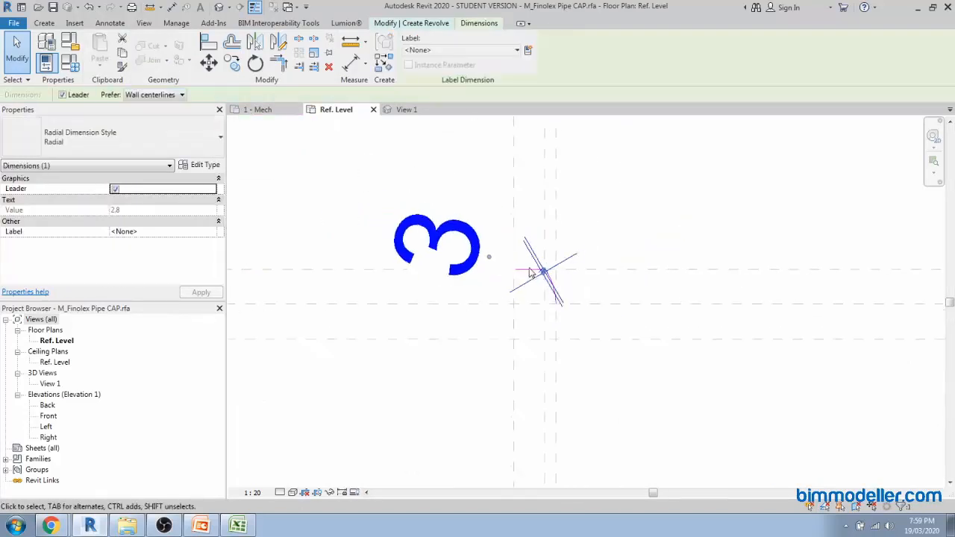
scroll(528, 270, "down", 6)
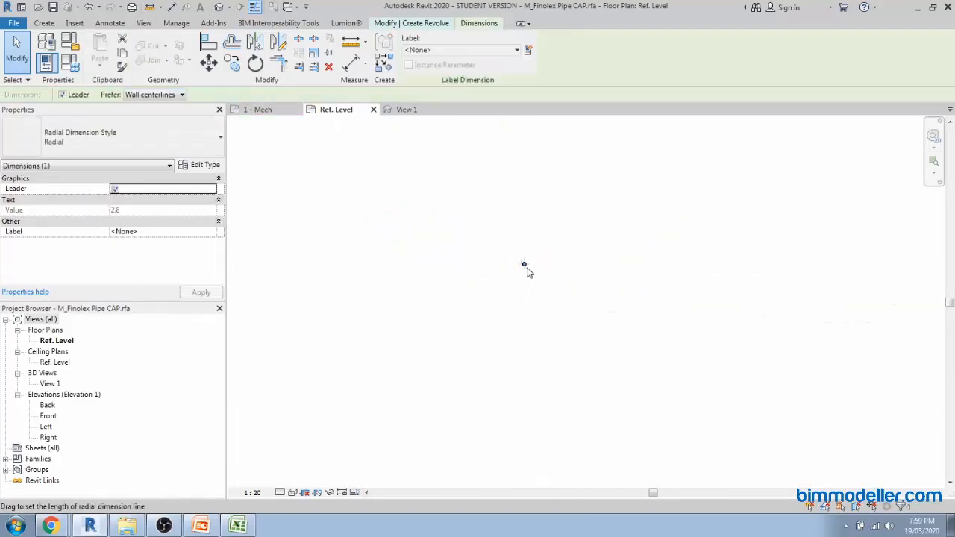
scroll(528, 272, "up", 10)
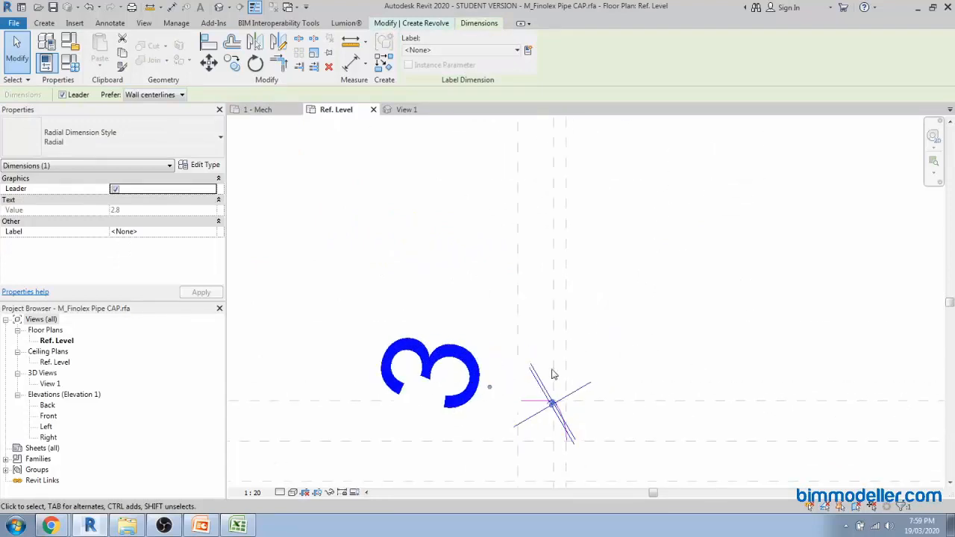
key("Delete")
scroll(557, 404, "up", 4)
middle_click_drag(602, 429, 571, 261)
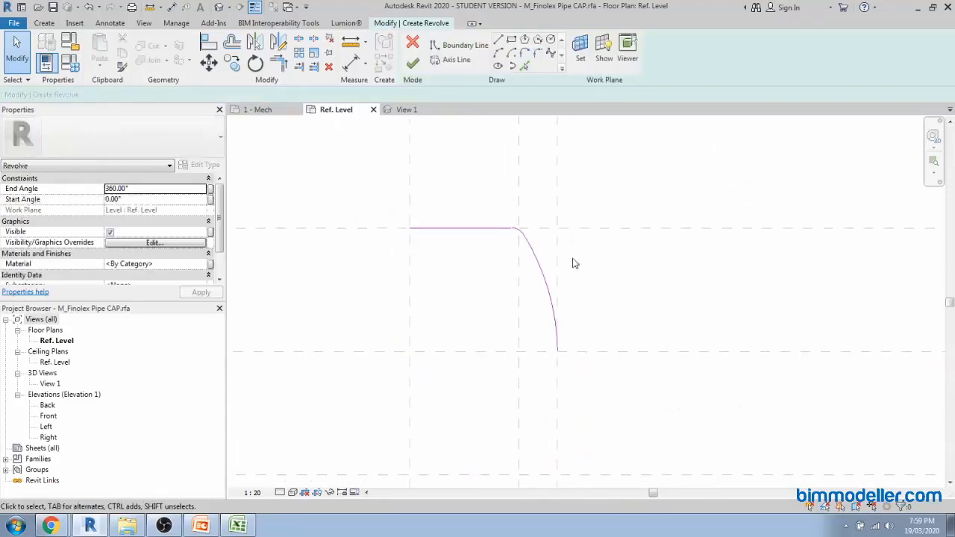
Close the profile with a boundary line along the horizontal centre plane and an about 25.1 mm vertical line along the vertical centre plane
left_click(497, 41)
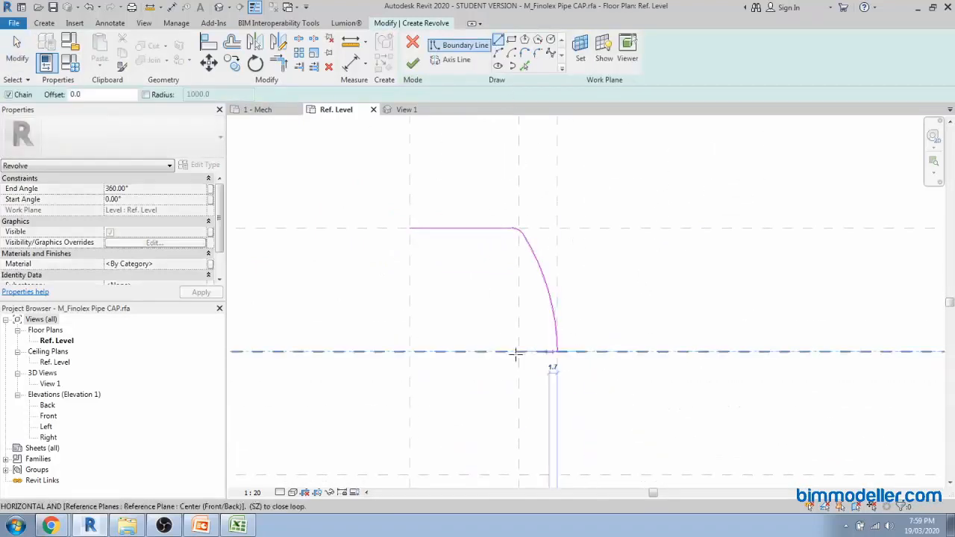
left_click(409, 351)
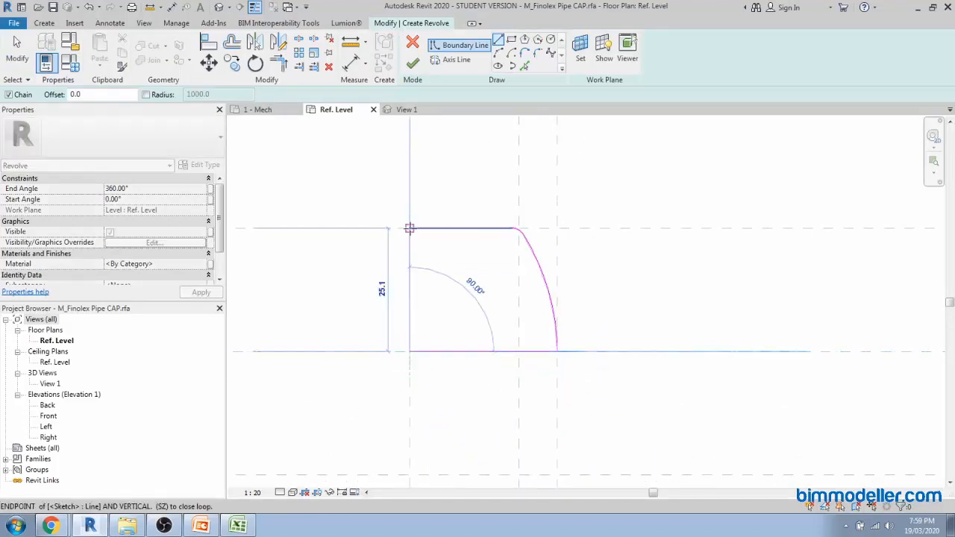
left_click(408, 227)
key("Escape")
key("Escape")
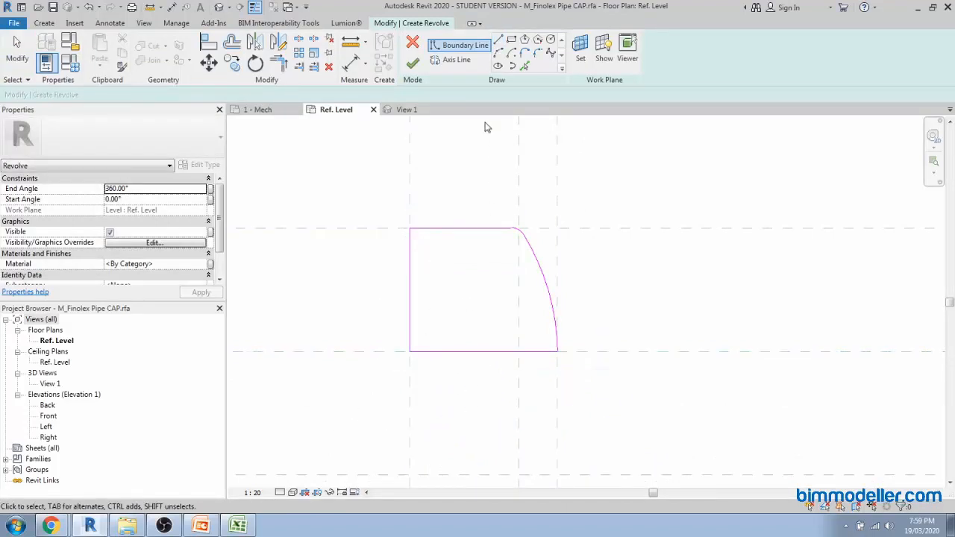
Draw the axis line along the horizontal centre plane on the profile's lower edge and finish the revolve
left_click(450, 352)
left_click(482, 352)
key("Escape")
key("Escape")
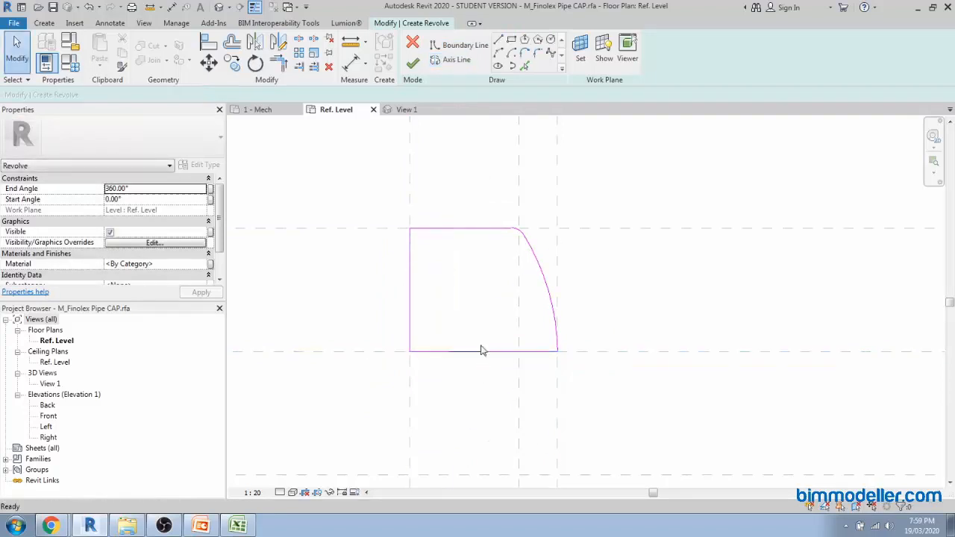
scroll(476, 264, "down", 3)
left_click(413, 64)
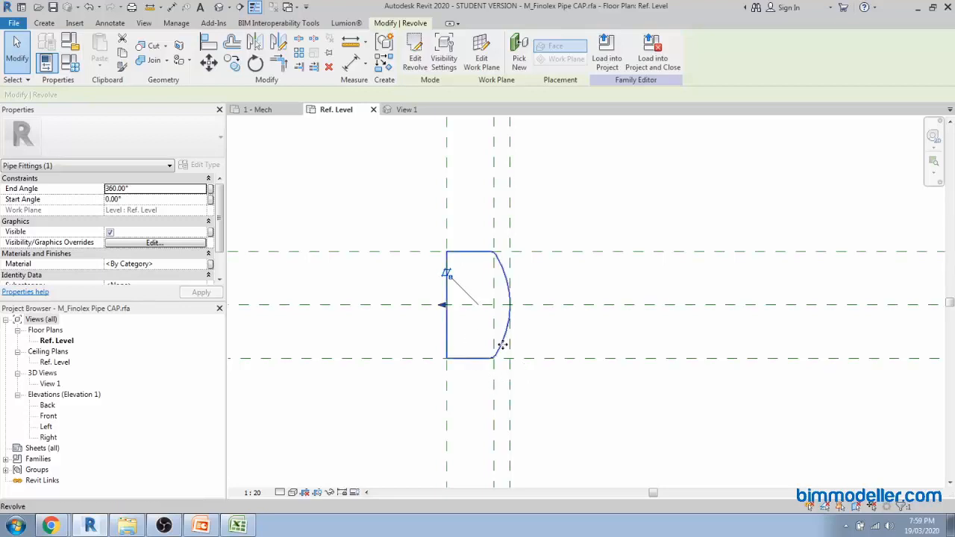
key("Escape")
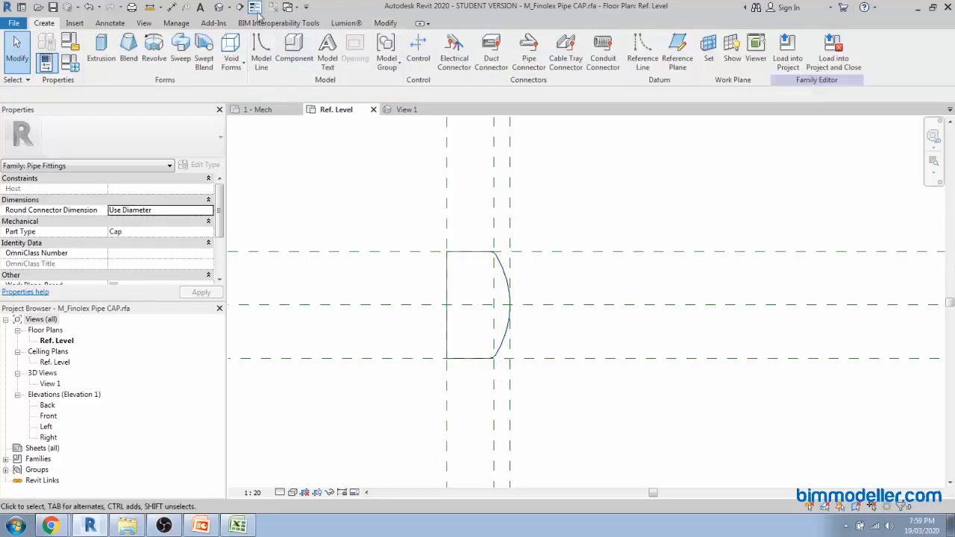
Inspect the revolved cap in the default 3D view, then return to the Ref. Level plan
left_click(218, 7)
mouse_move(505, 366)
middle_mouse_down("shift")
mouse_move(482, 386)
mouse_move(536, 393)
mouse_move(612, 275)
mouse_move(642, 258)
mouse_move(603, 369)
mouse_move(587, 365)
middle_mouse_up("shift")
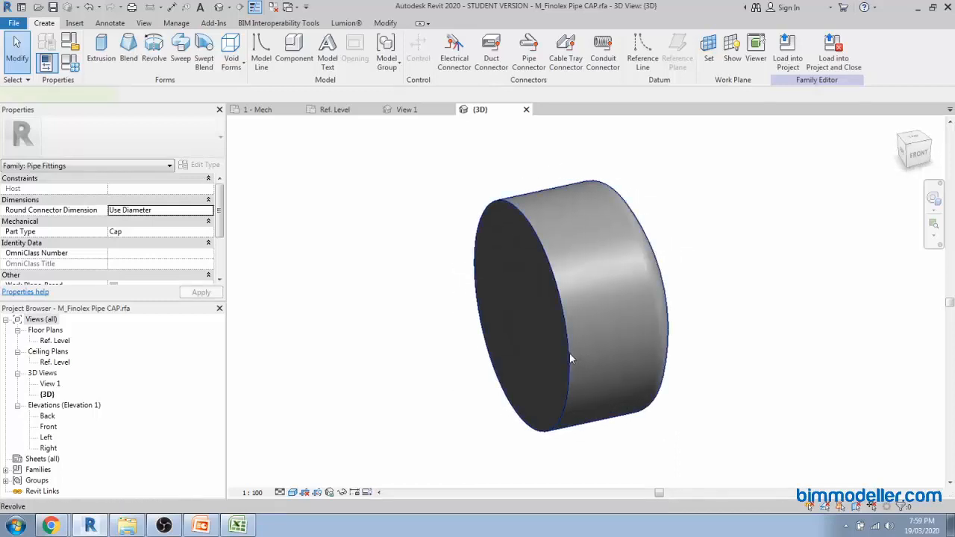
left_click(569, 352)
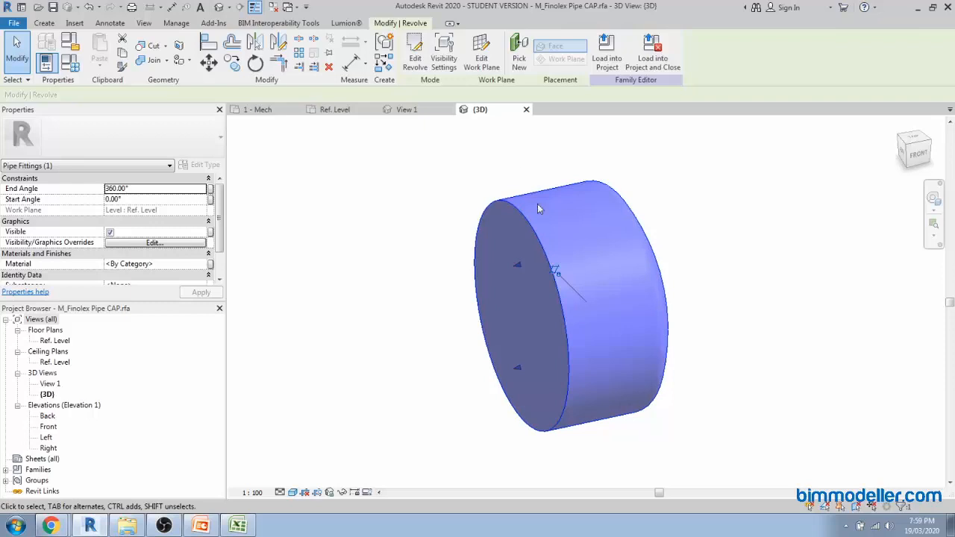
key("Escape")
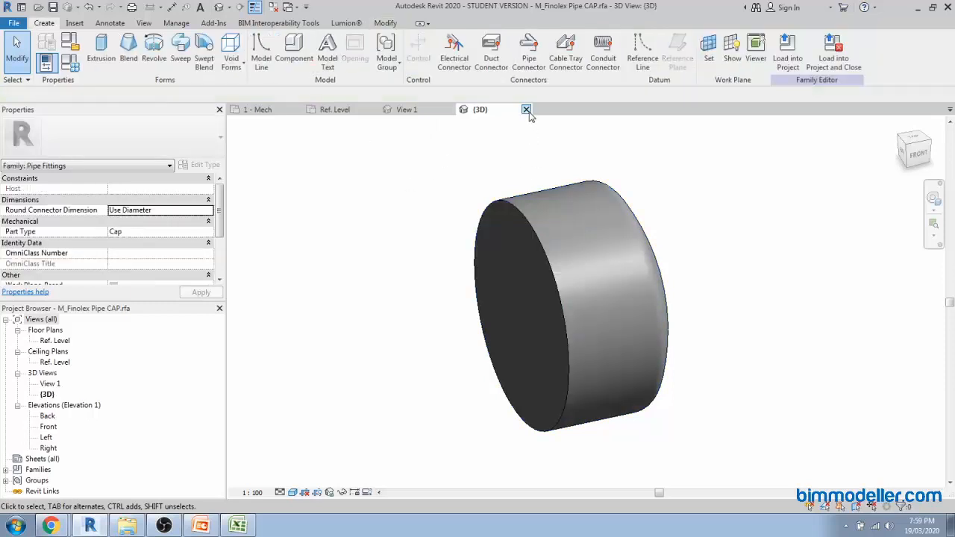
left_click(526, 110)
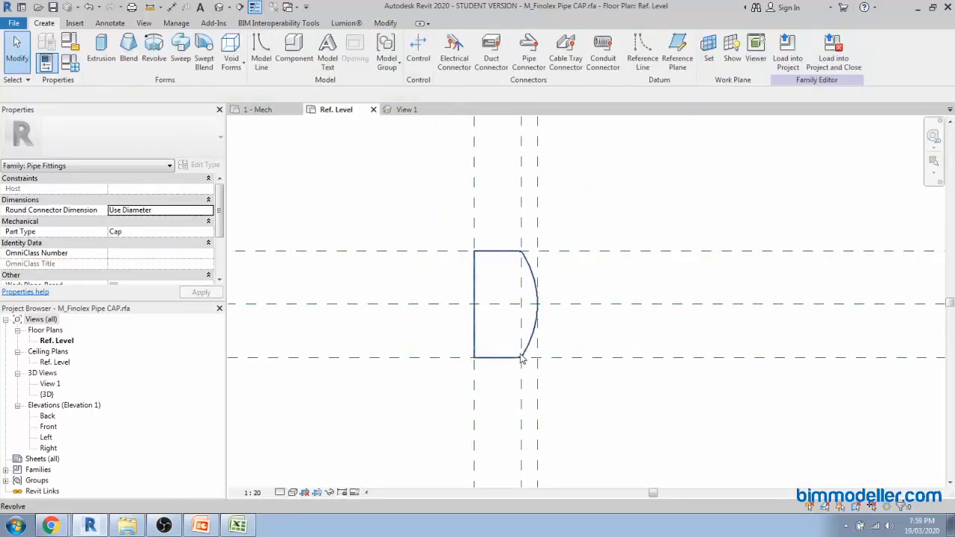
Open the family types and check the available nominal diameters in the M_Pipe Fitting_UPVC_CAP spreadsheet
middle_click_drag(580, 382, 607, 338)
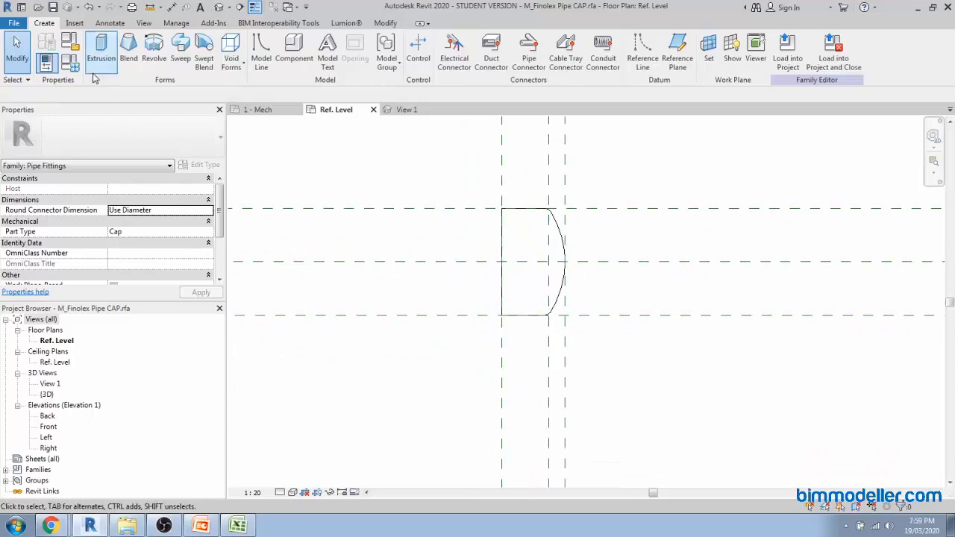
middle_click_drag(430, 262, 515, 326)
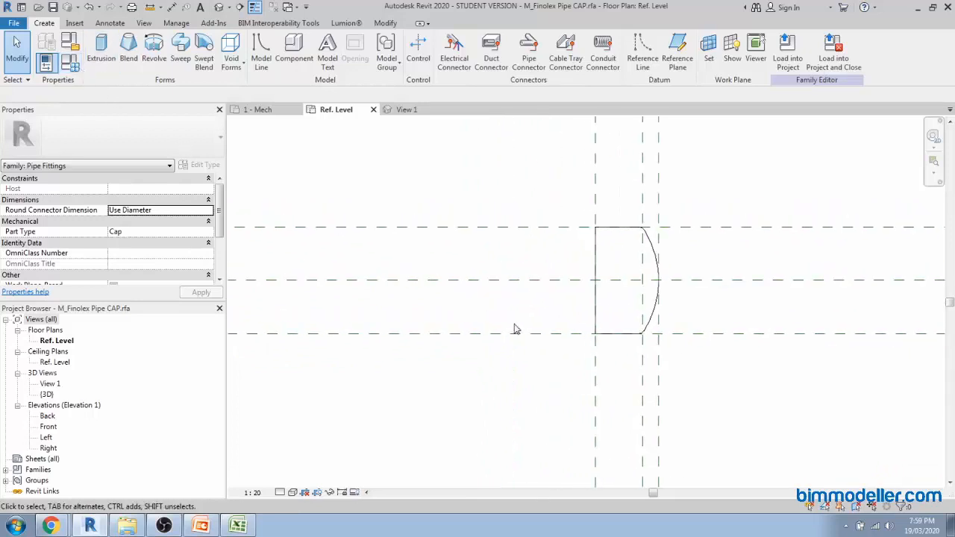
scroll(516, 328, "up", 2)
left_click(78, 66)
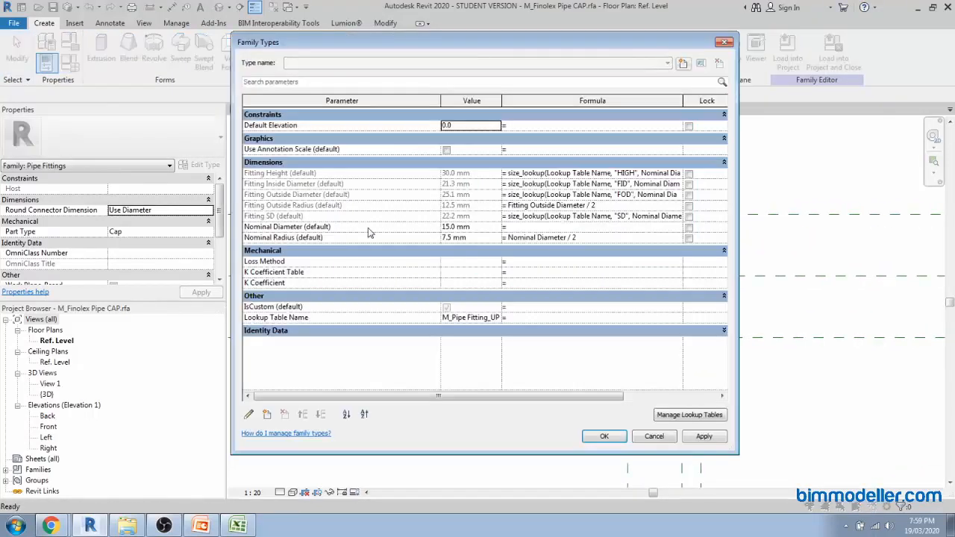
left_click_drag(483, 47, 397, 58)
left_click(239, 526)
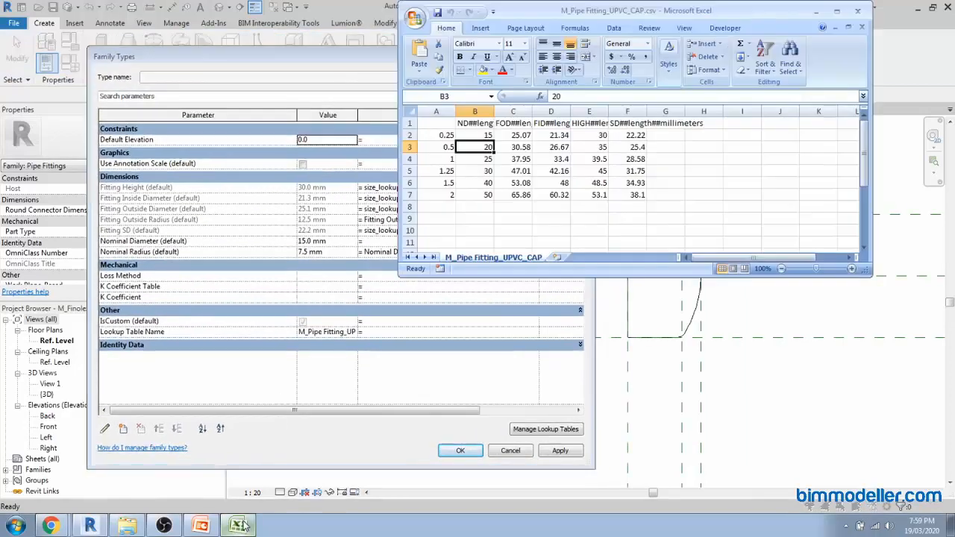
left_click(244, 527)
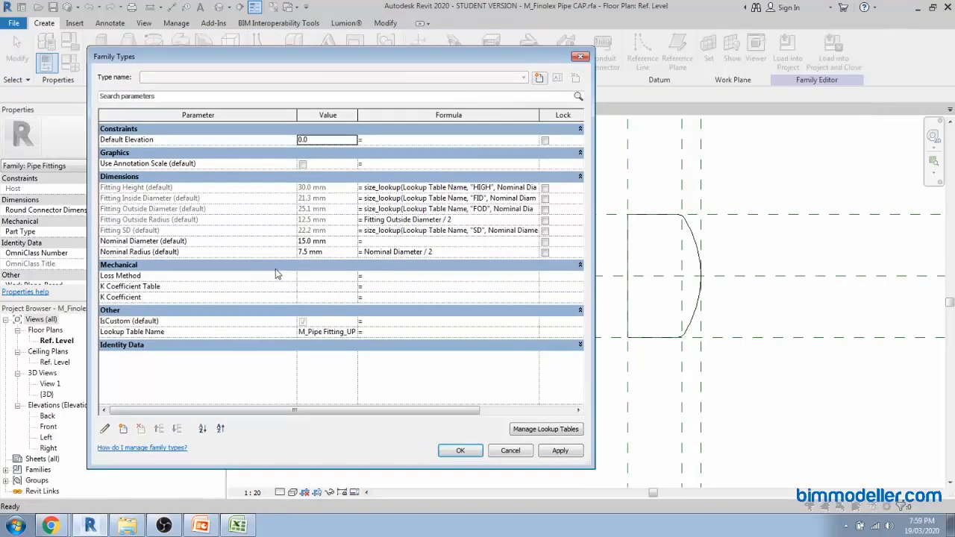
Try to set the Nominal Diameter parameter to 40 mm to flex the revolved cap
left_click(338, 241)
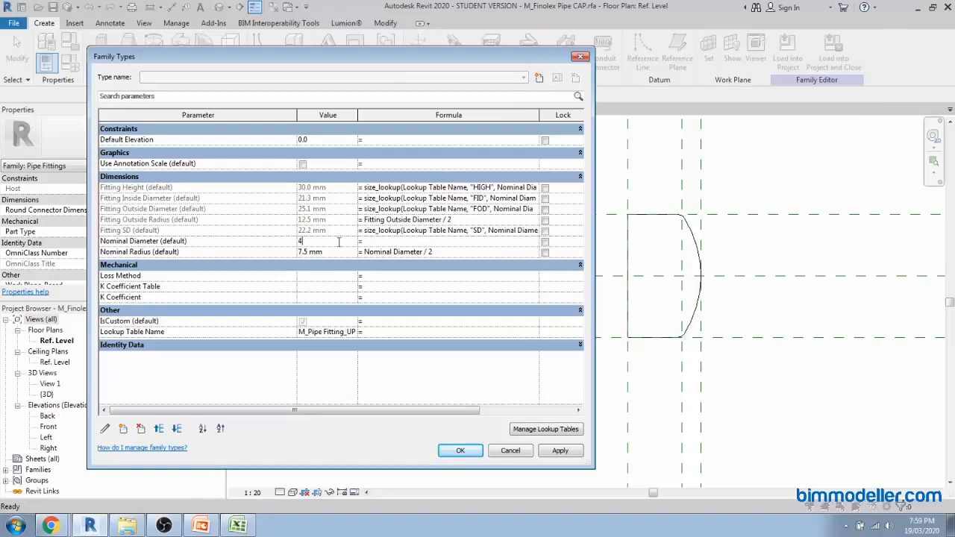
left_click(458, 451)
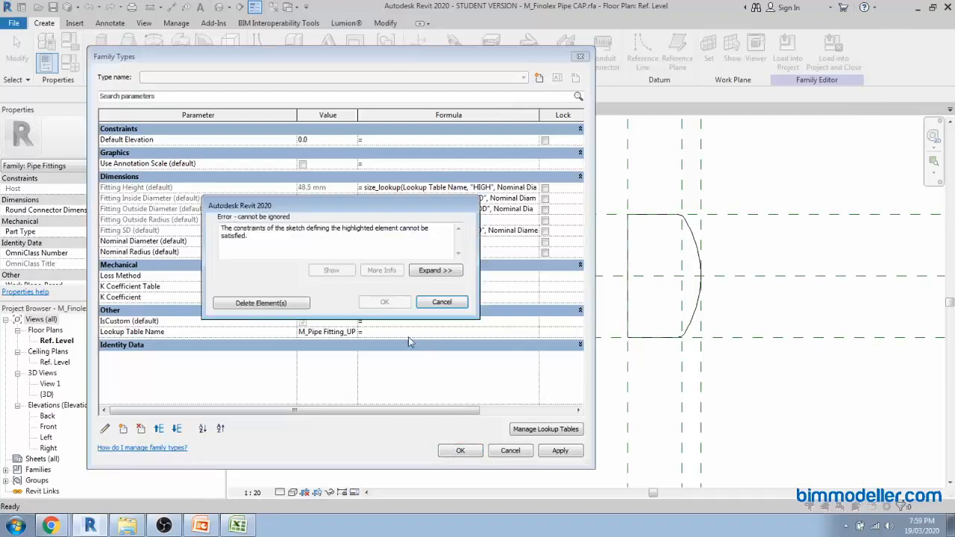
left_click(305, 302)
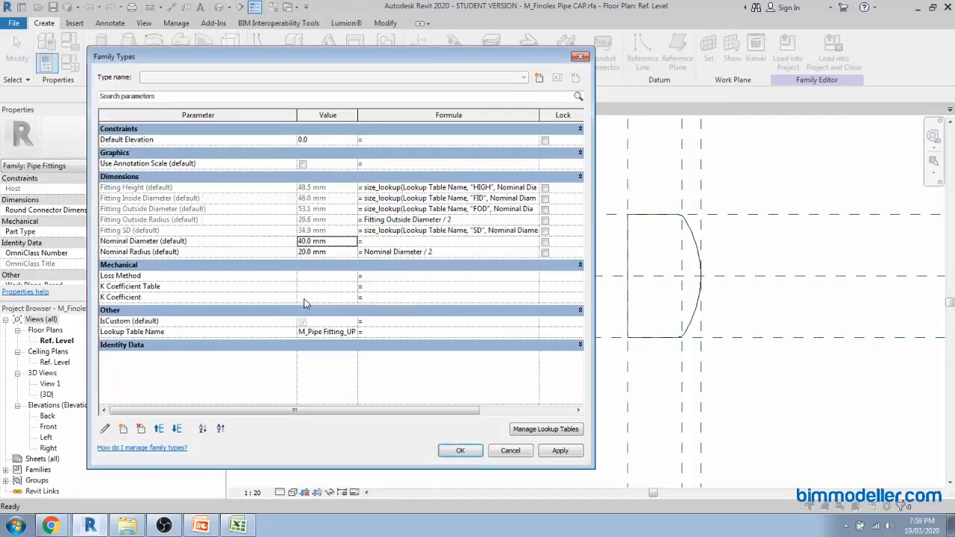
left_click(448, 452)
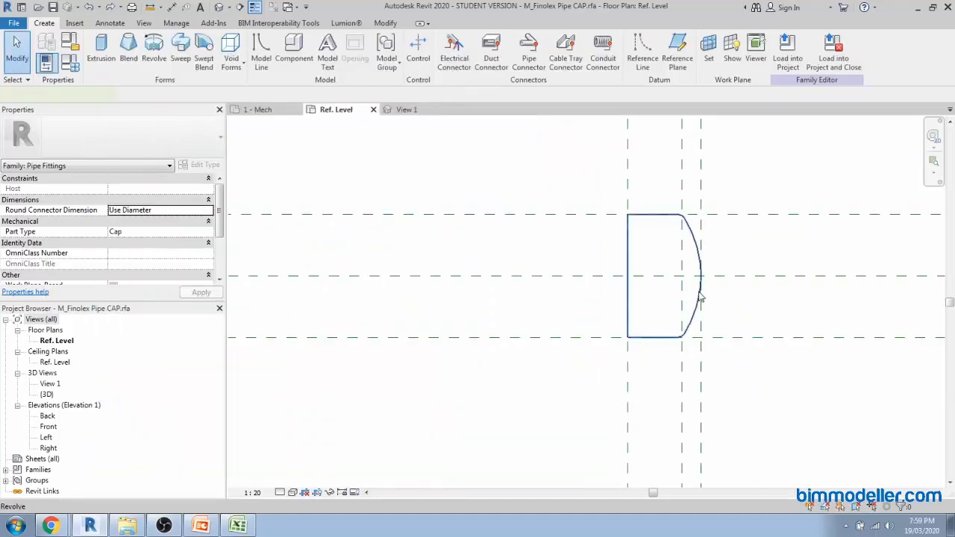
Edit the revolve sketch, aligning and locking its lower line to the horizontal centre plane and its vertical line to the vertical centre plane
double_click(700, 297)
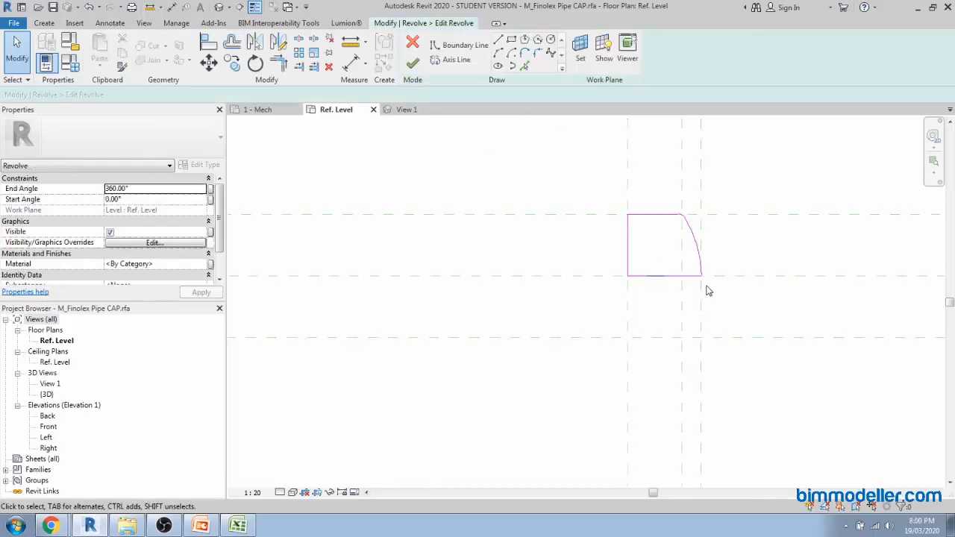
scroll(705, 289, "up", 2)
key("a")
key("l")
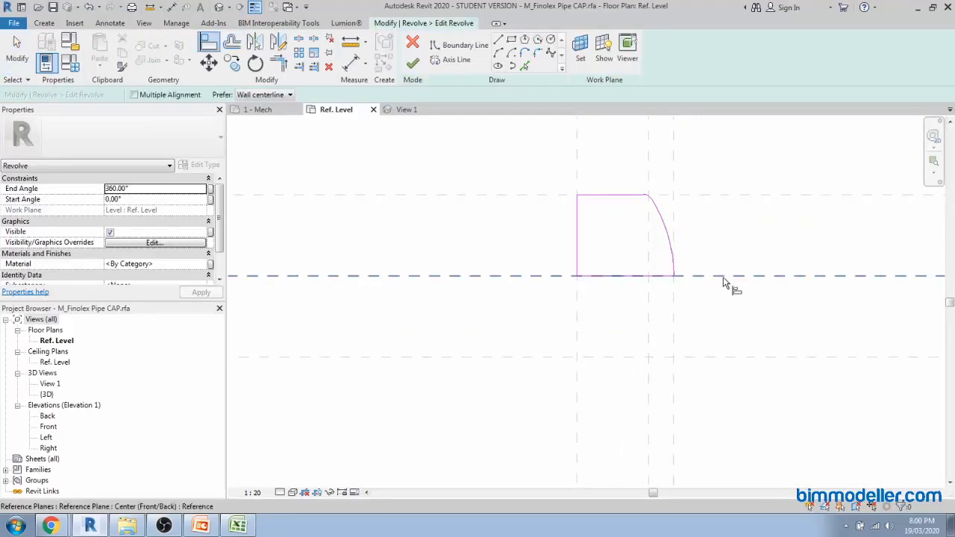
left_click(722, 276)
left_click(635, 276)
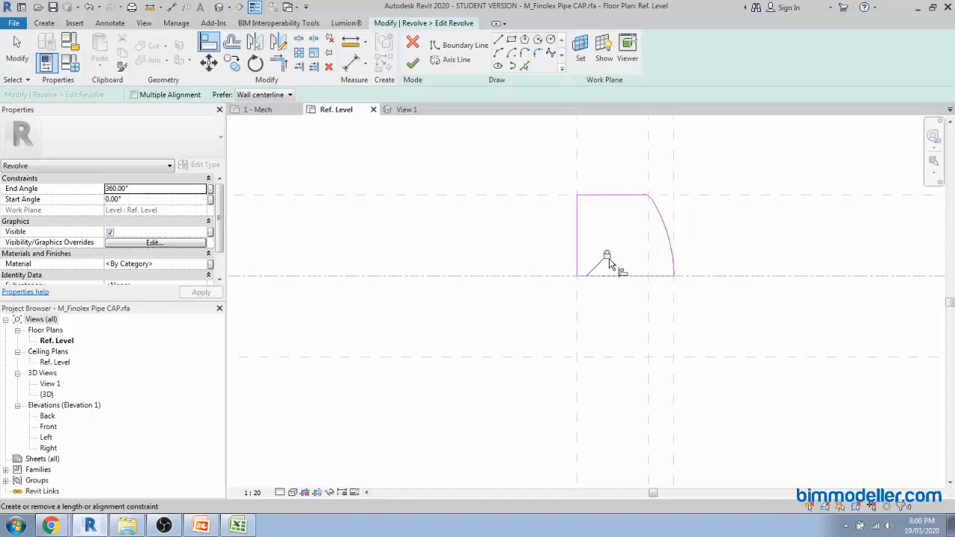
left_click(579, 217)
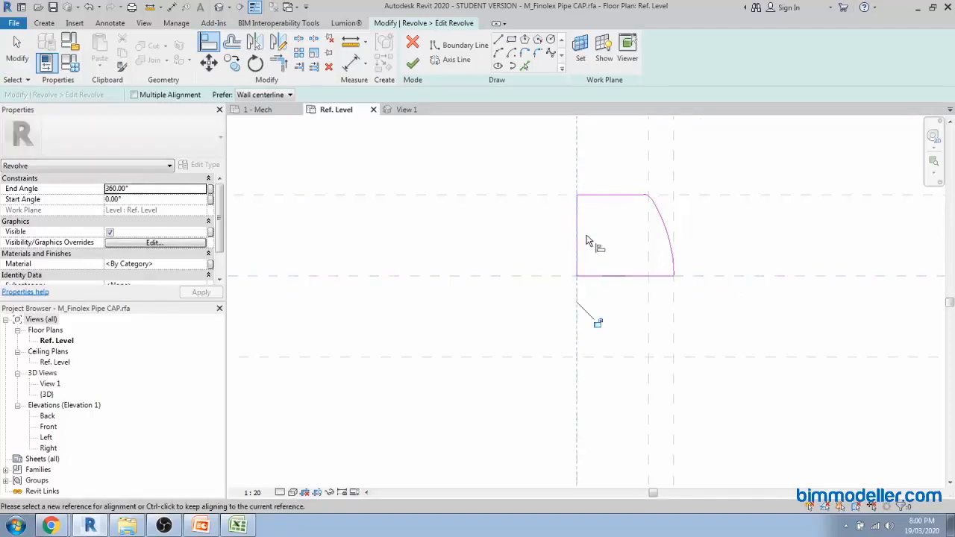
left_click(597, 323)
Align and lock the profile's upper line to the upper horizontal reference plane and finish editing the revolve
left_click(725, 196)
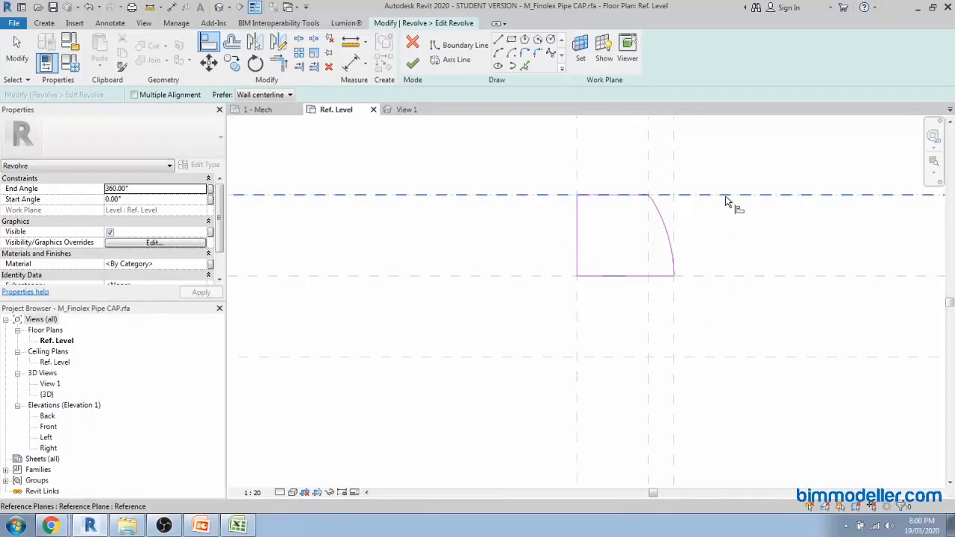
left_click(606, 197)
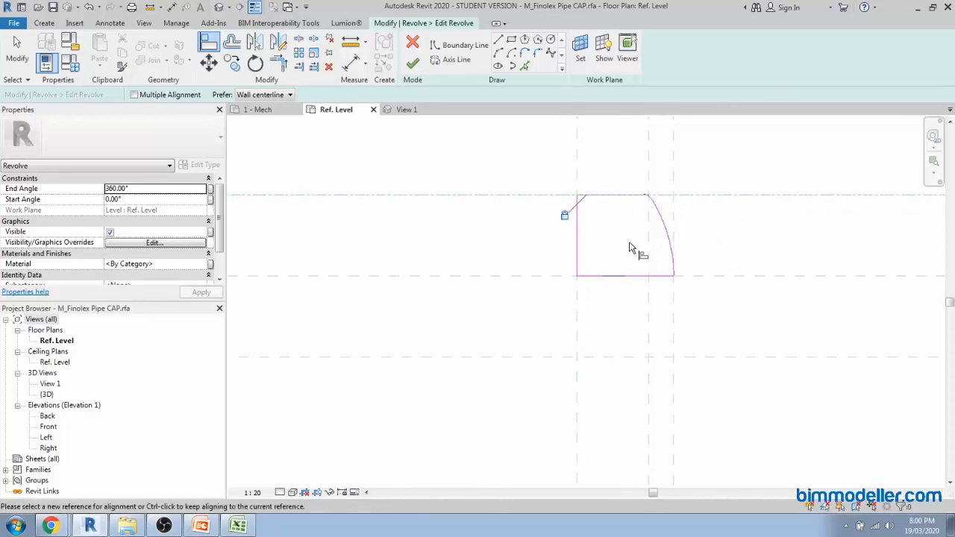
key("Escape")
key("Escape")
scroll(631, 250, "down", 2)
scroll(638, 255, "up", 1)
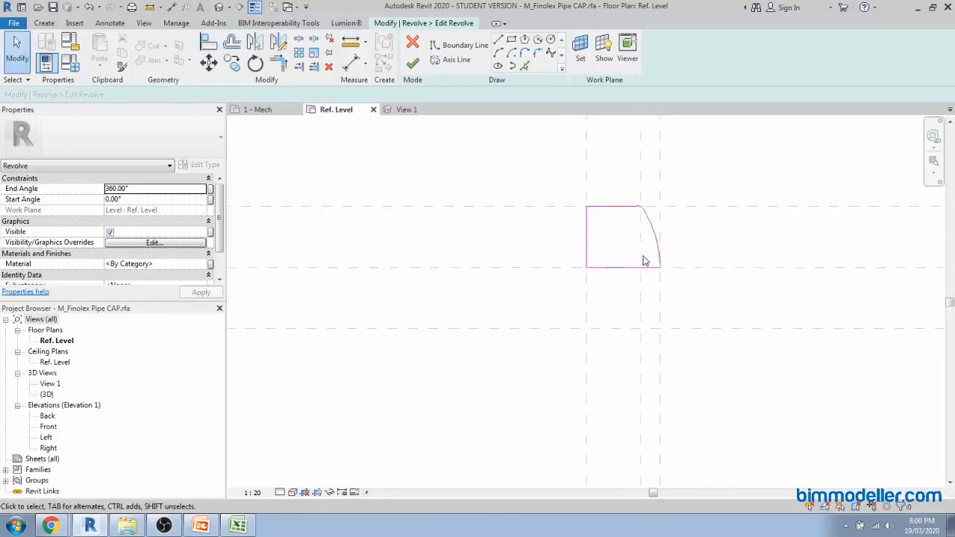
scroll(645, 261, "up", 1)
left_click(417, 67)
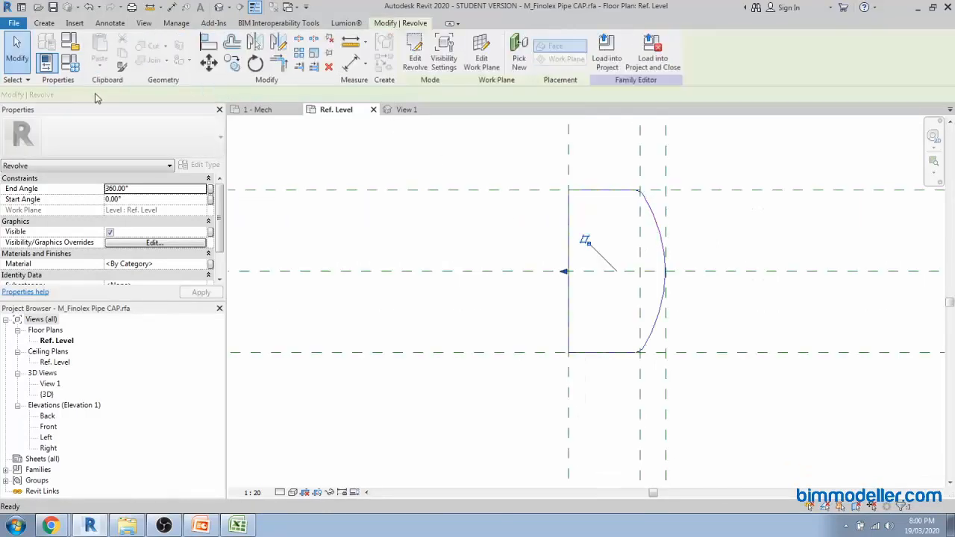
Try to flex the revolved cap again by changing the Nominal Diameter parameter in the family types
left_click(72, 67)
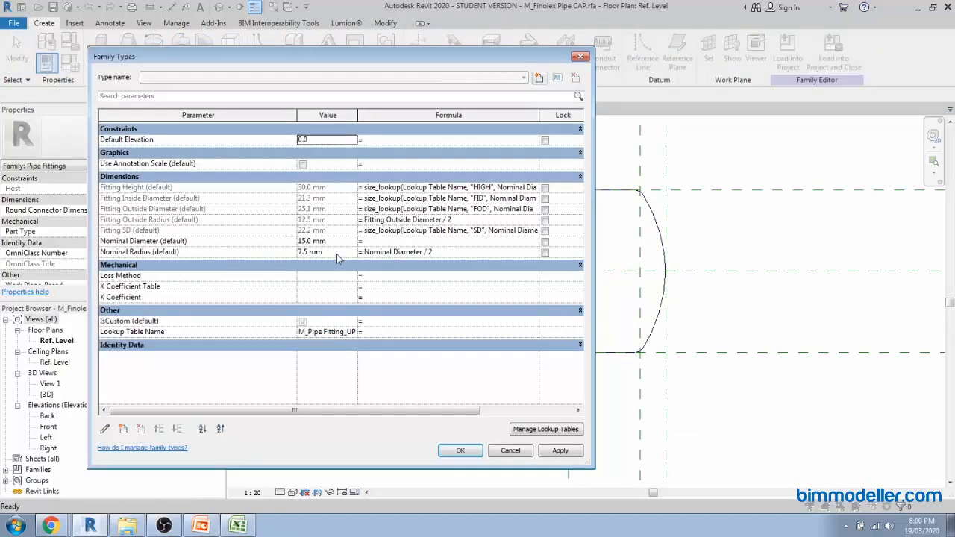
left_click(340, 241)
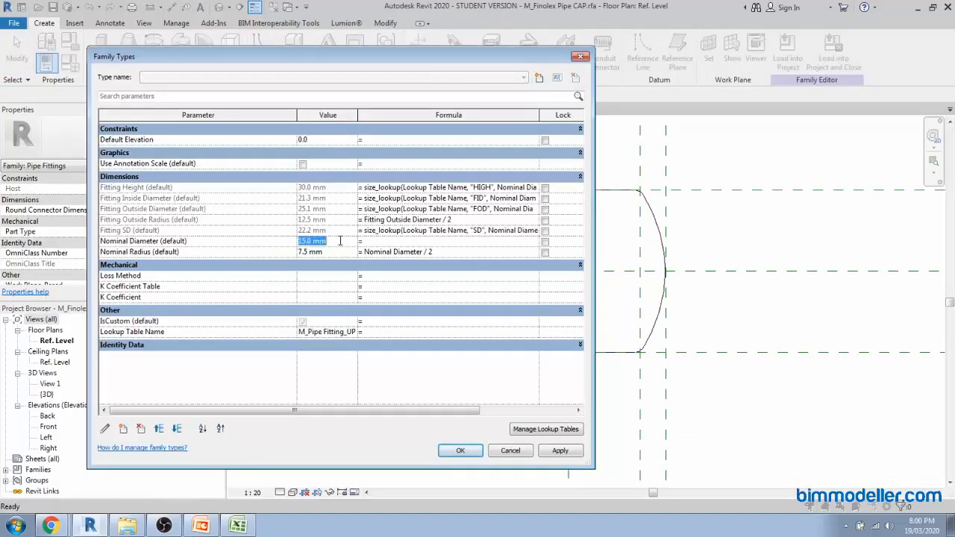
left_click(548, 453)
key("Escape")
left_click(530, 450)
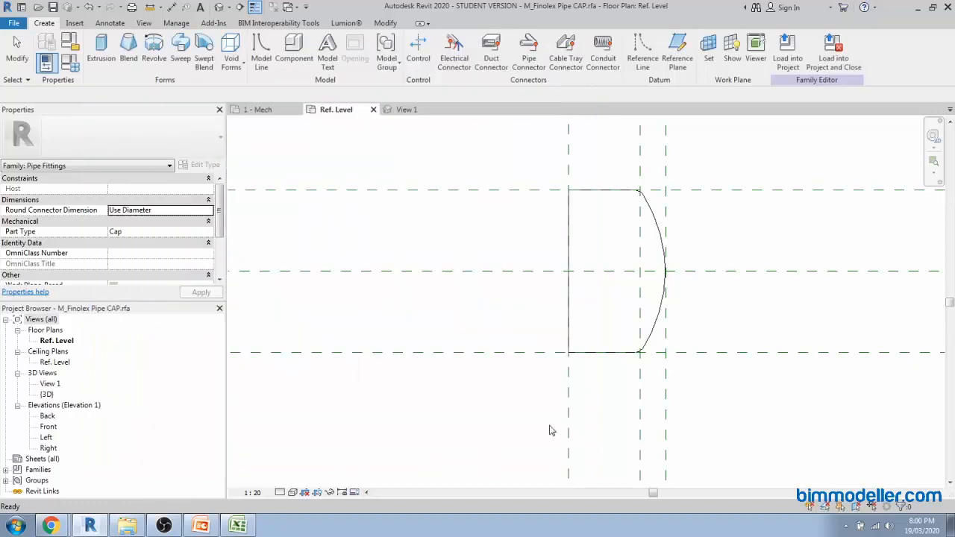
Edit the revolve sketch, deleting the small corner fillet and trimming the large arc to the profile's upper line, and finish the edit
left_click(660, 230)
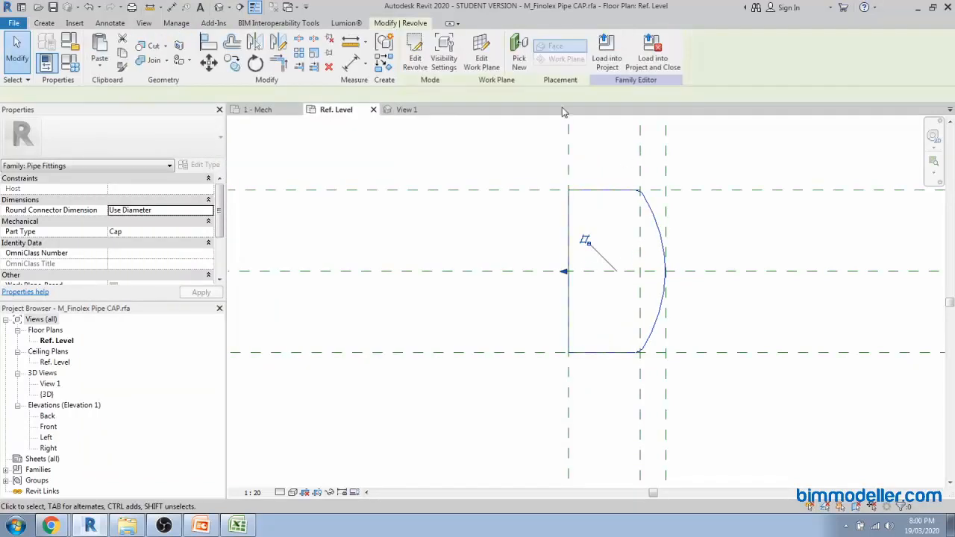
left_click(414, 60)
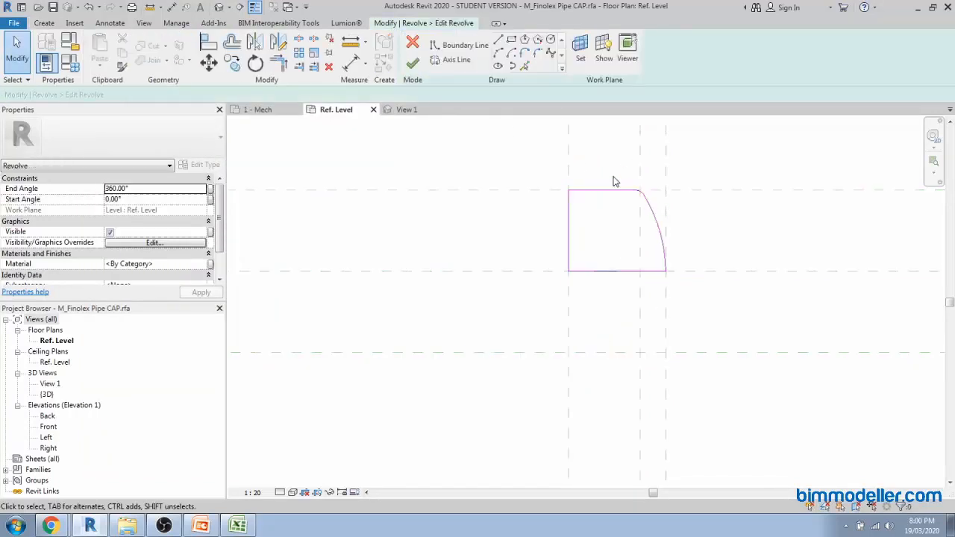
left_click_drag(612, 177, 654, 218)
key("Delete")
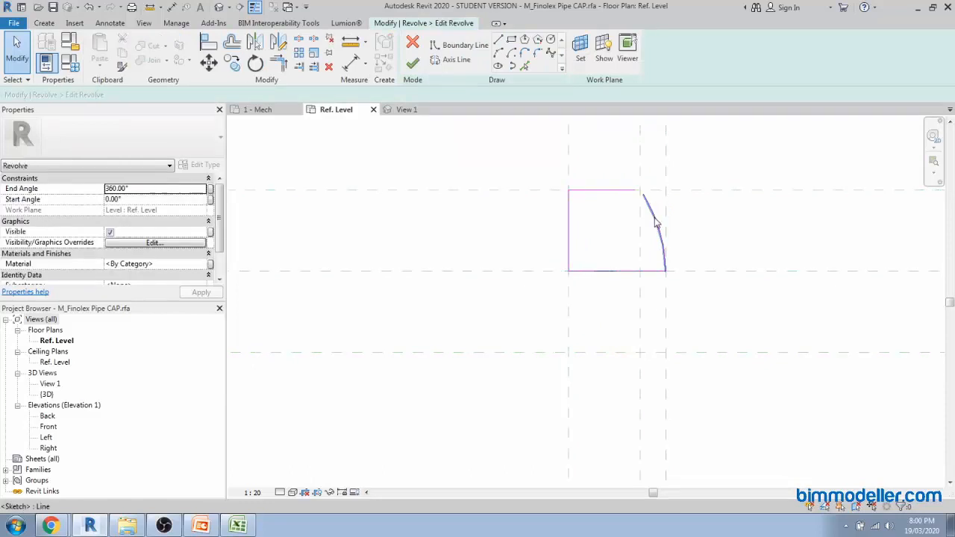
key("t")
key("r")
left_click(655, 218)
left_click(625, 192)
key("Escape")
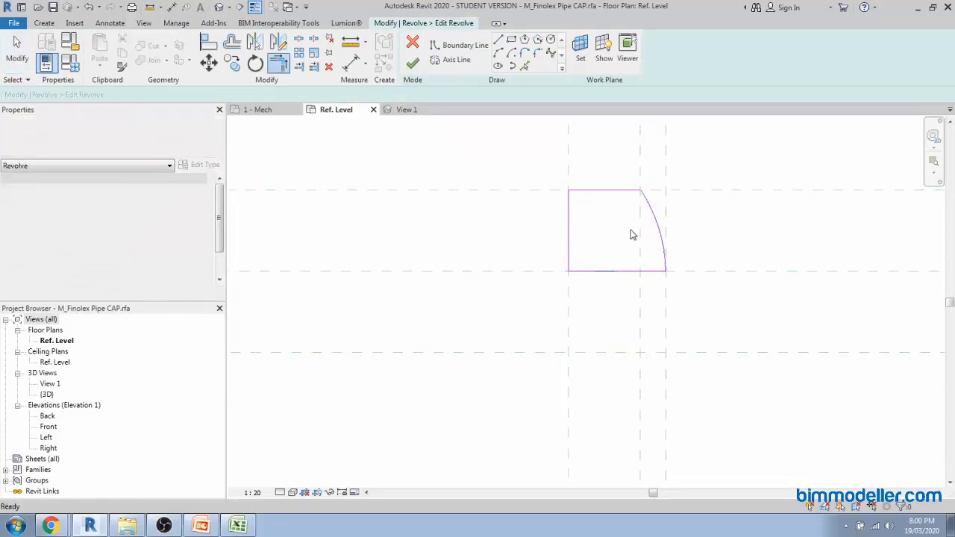
left_click(412, 64)
key("Escape")
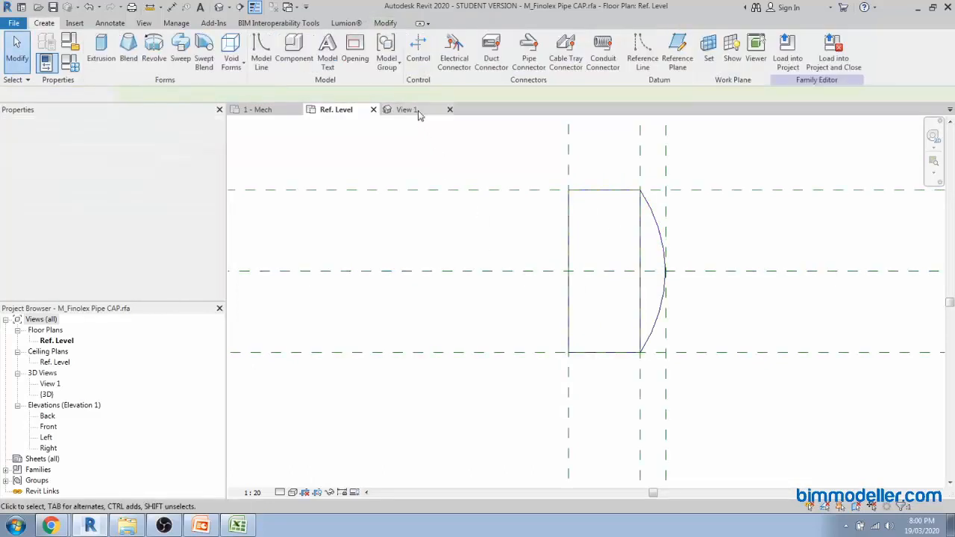
Set the Nominal Diameter parameter to 40 mm and apply it to flex the cap
left_click(71, 64)
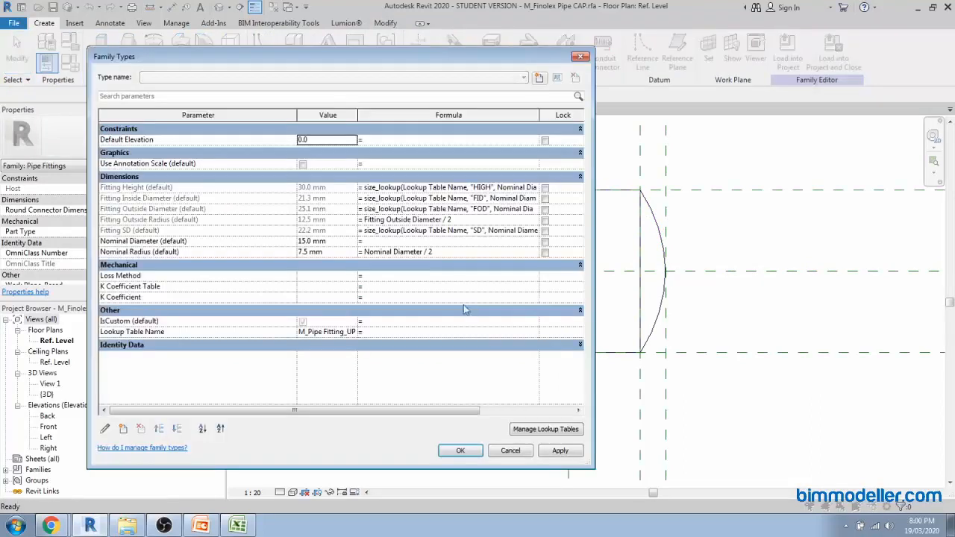
left_click(332, 241)
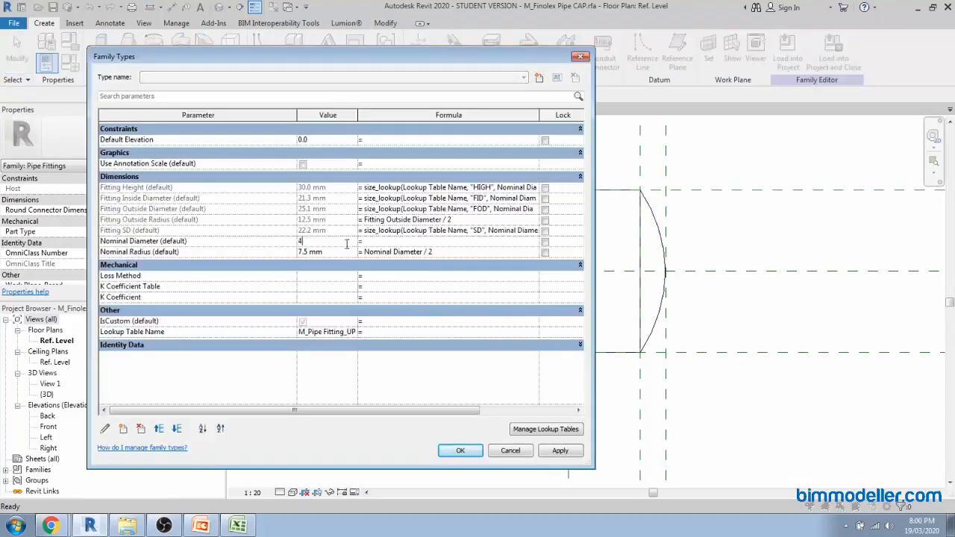
left_click(559, 450)
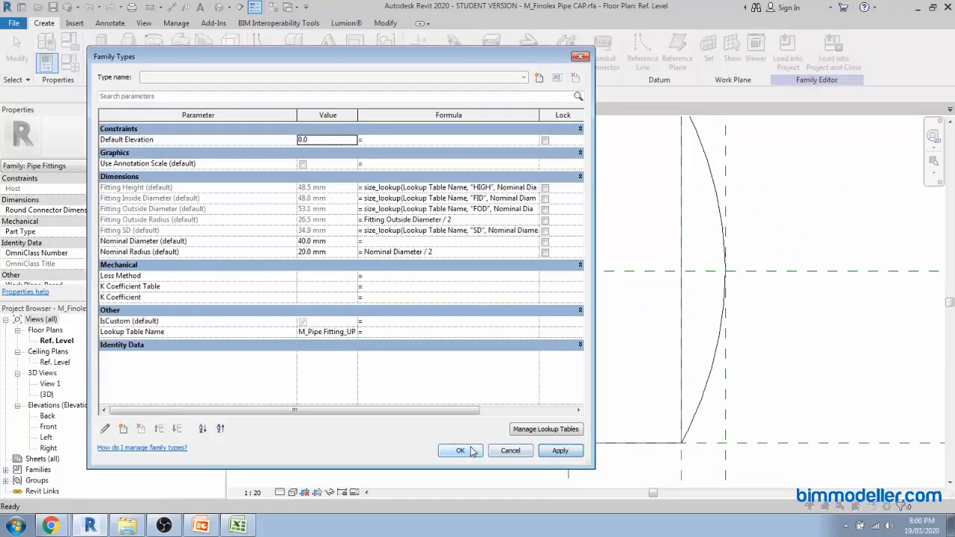
left_click(461, 450)
Examine how the flexed cap fits its reference planes in plan and inspect its shape in a shaded 3D view
scroll(610, 288, "down", 3)
scroll(610, 287, "up", 2)
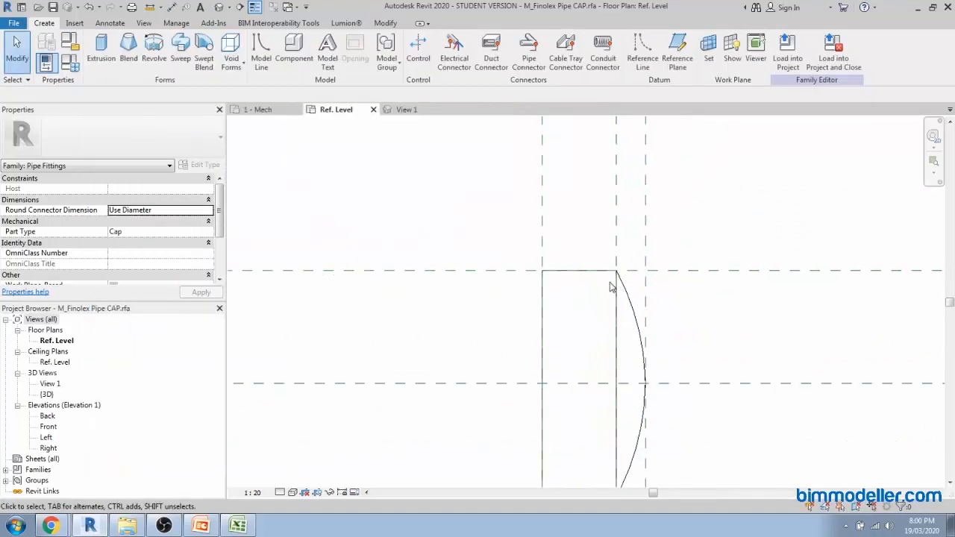
scroll(606, 297, "up", 3)
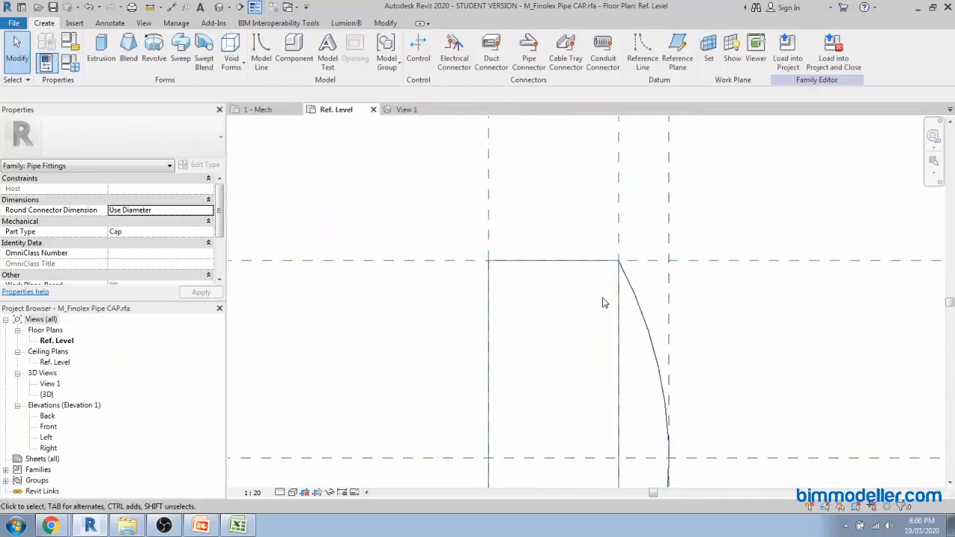
scroll(604, 303, "down", 2)
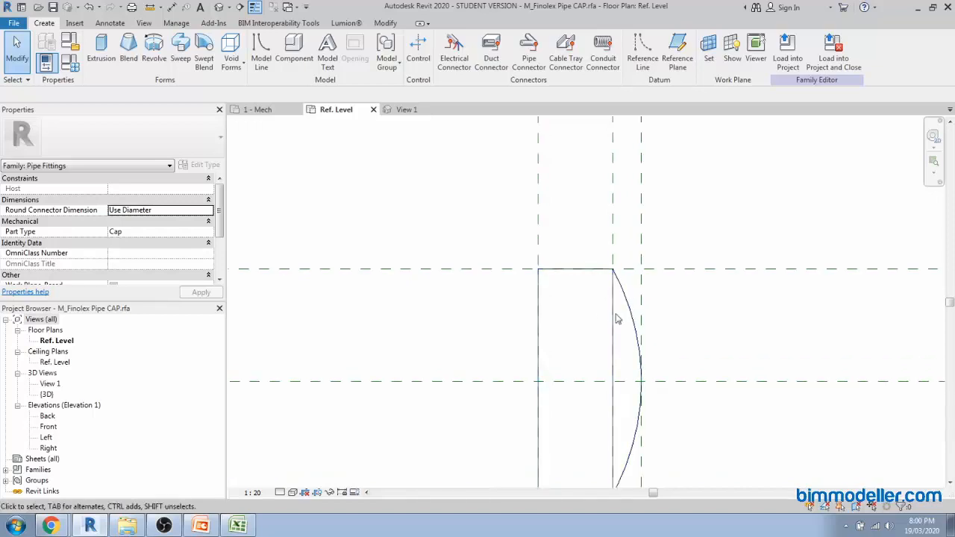
scroll(580, 223, "down", 3)
scroll(575, 315, "up", 1)
left_click(219, 7)
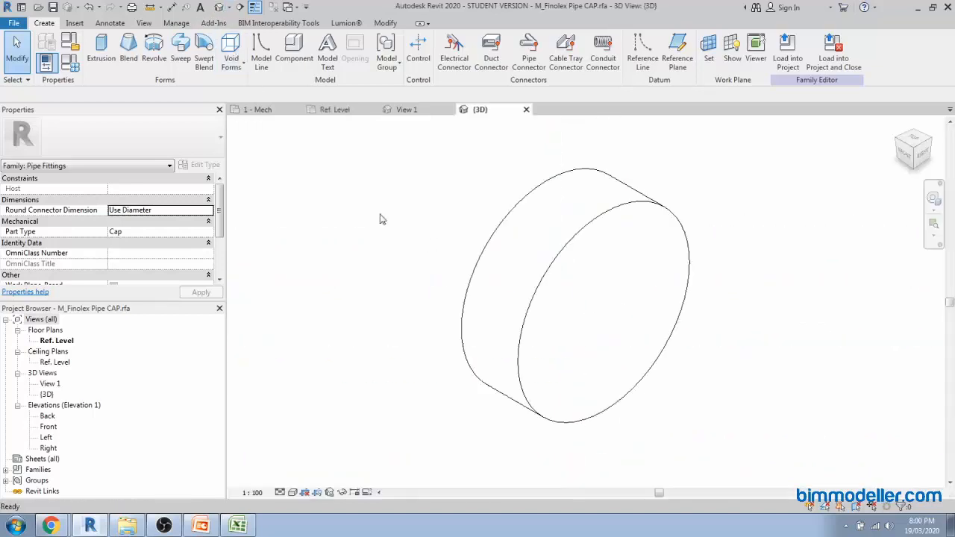
key("s")
key("d")
middle_click_drag(526, 389, 642, 290, "shift")
left_click(526, 109)
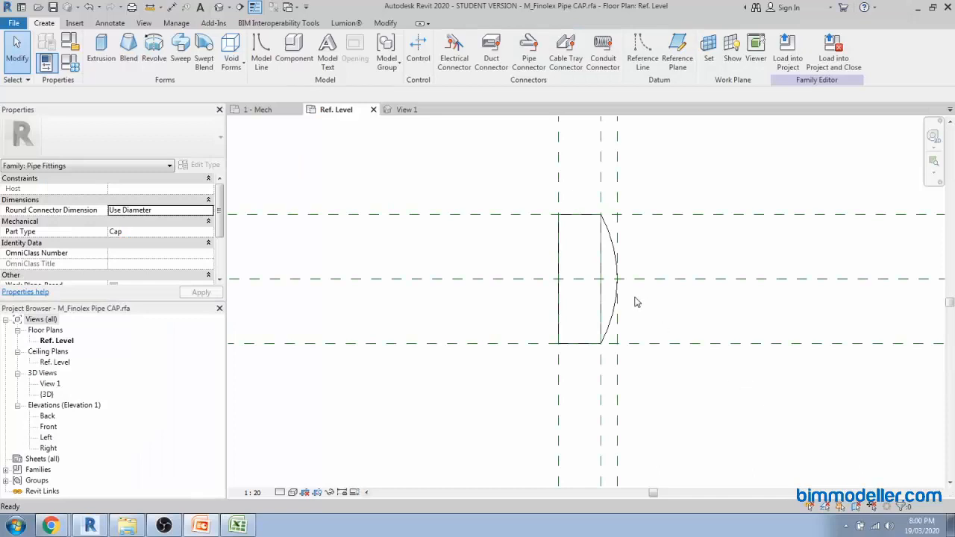
Flex the cap with a Nominal Diameter of 50 mm
scroll(619, 254, "up", 3)
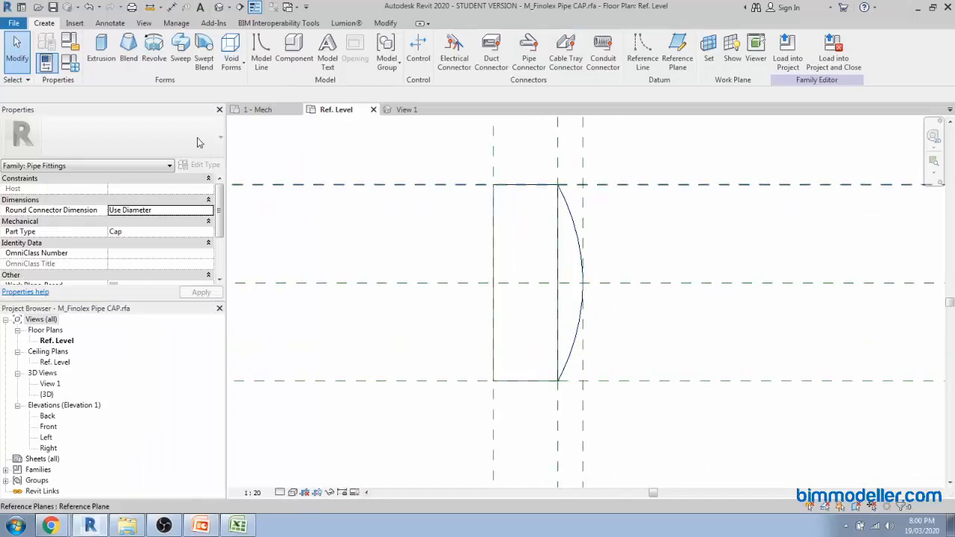
left_click(70, 65)
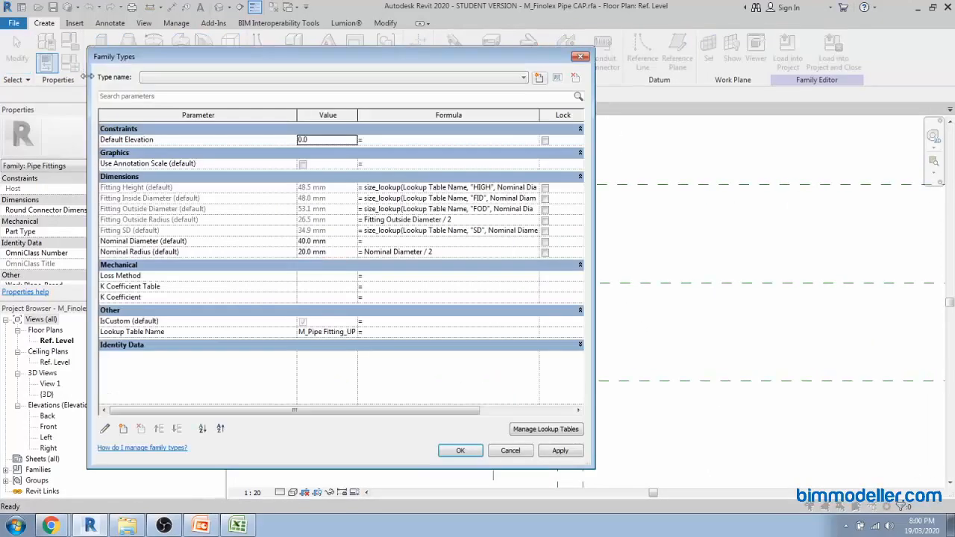
left_click(339, 241)
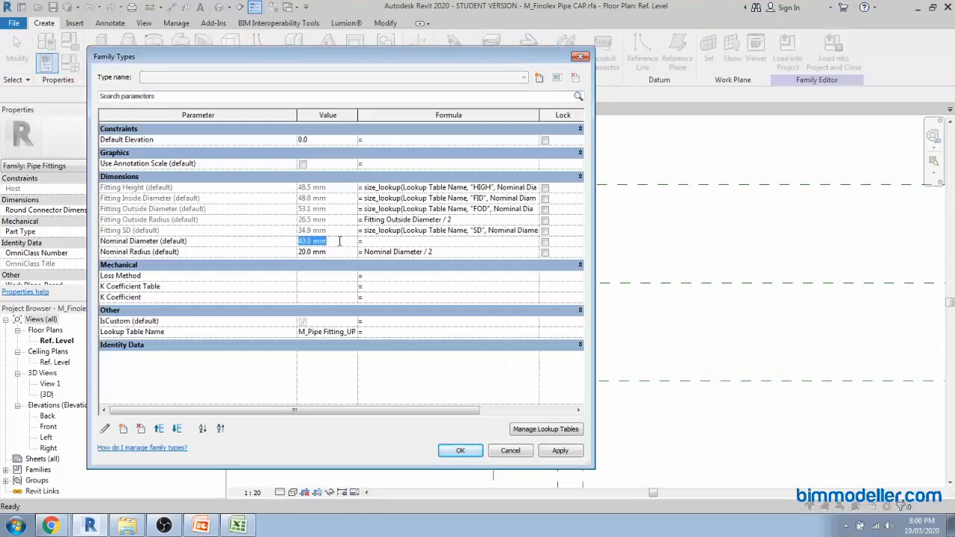
type("50")
left_click(458, 450)
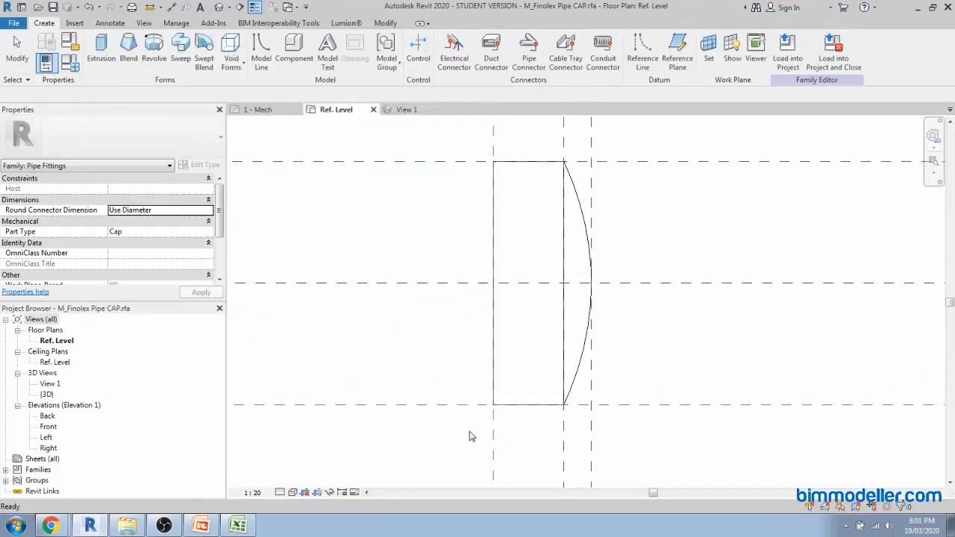
Set the Nominal Diameter parameter back to 15 mm and check the cap against its reference planes in plan
left_click(71, 63)
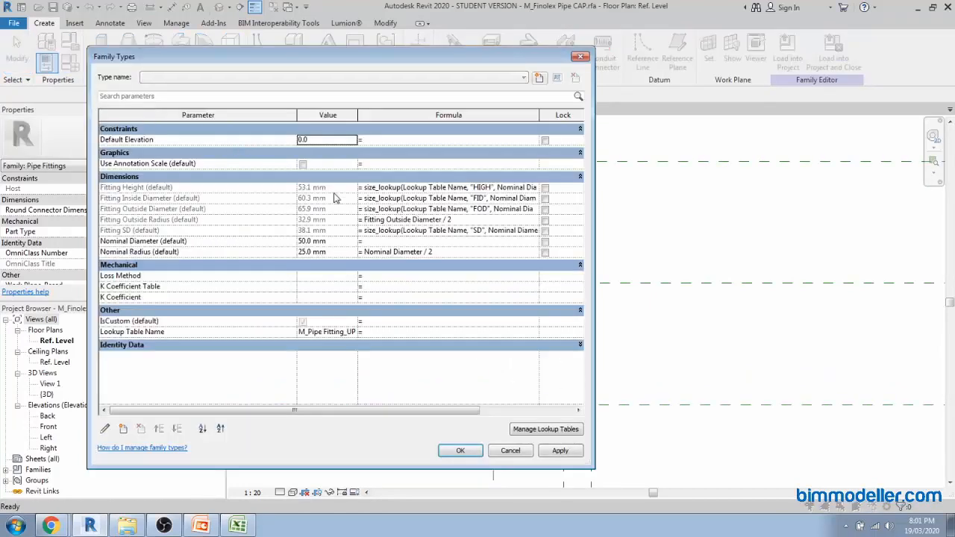
left_click(333, 241)
type("1")
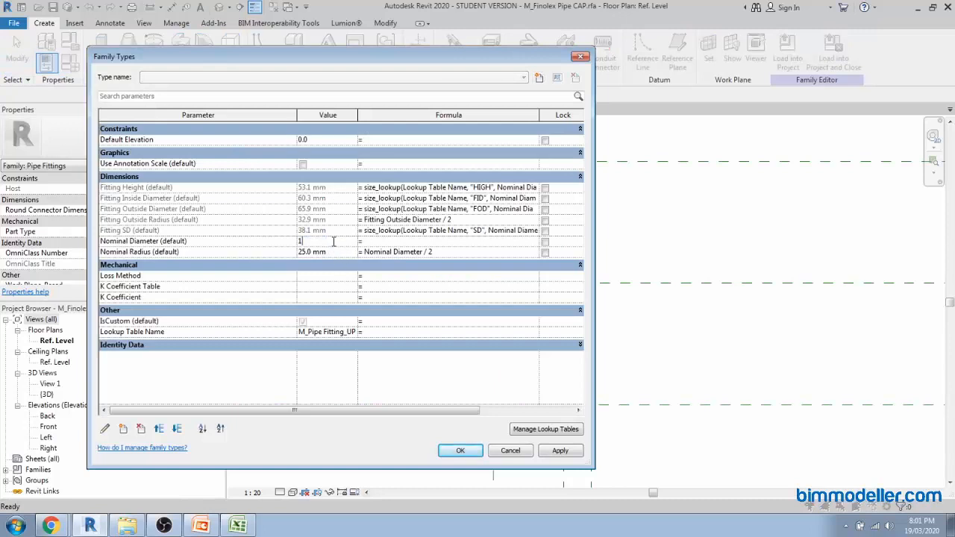
left_click(457, 451)
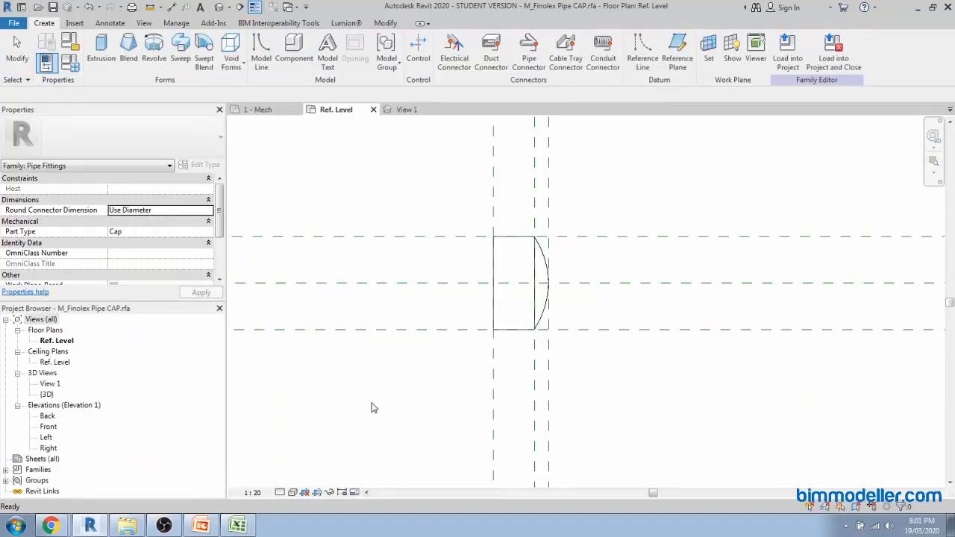
scroll(444, 375, "down", 2)
scroll(457, 342, "up", 2)
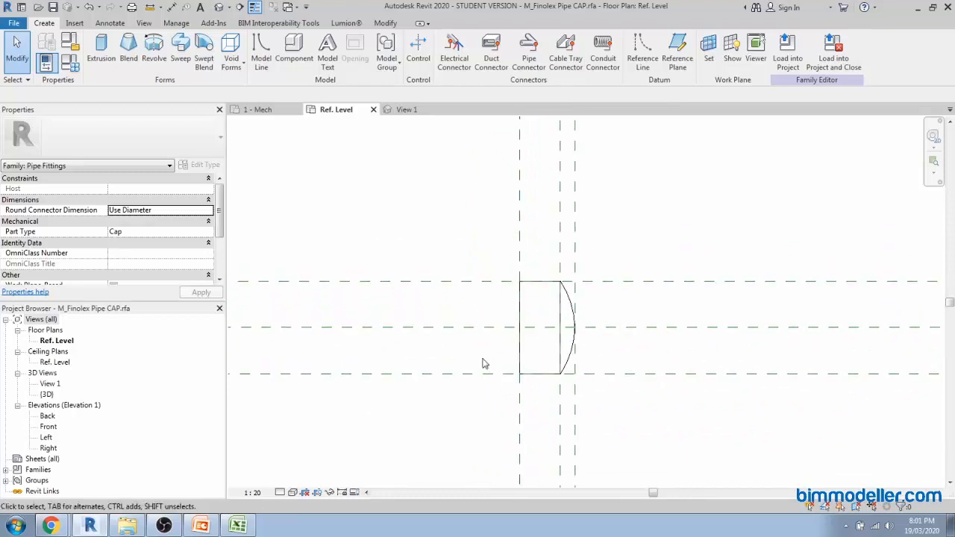
scroll(512, 298, "down", 3)
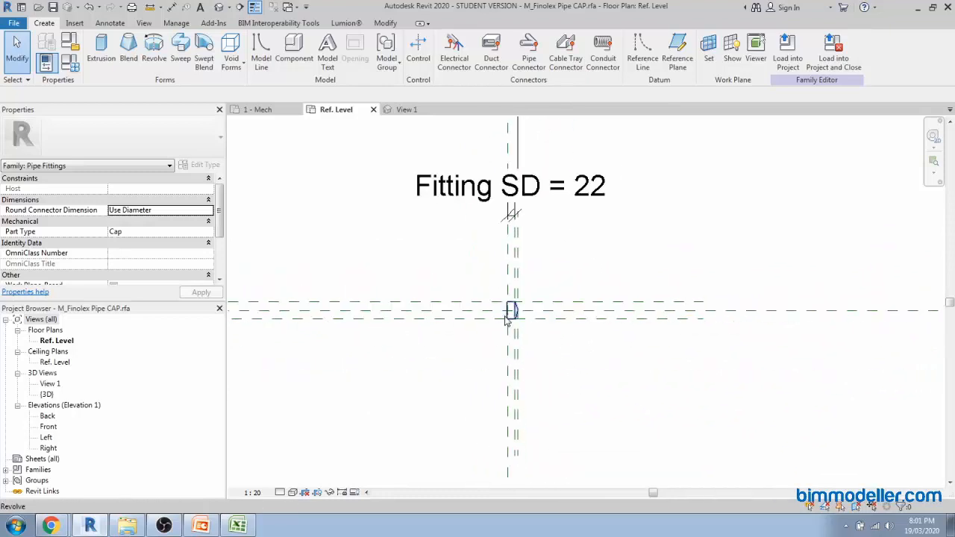
scroll(503, 317, "up", 1)
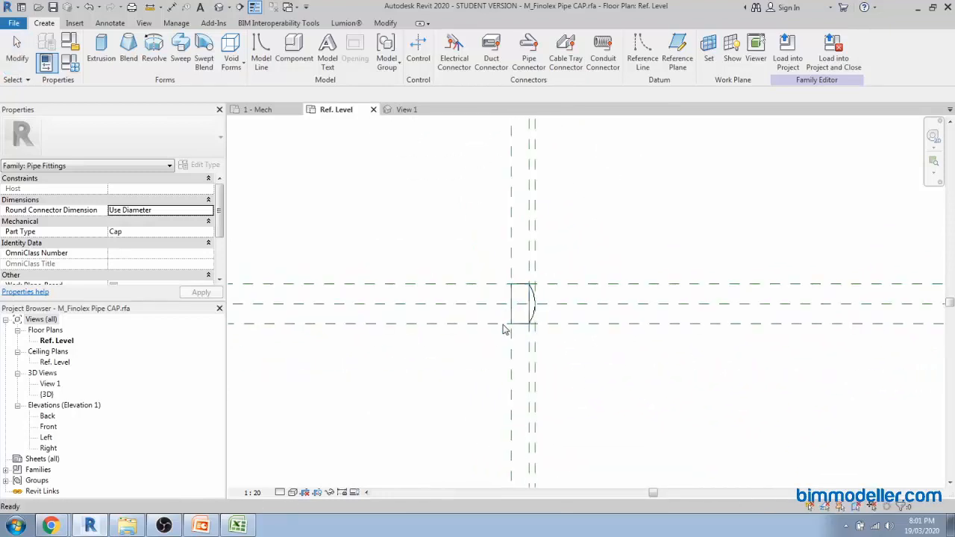
scroll(511, 331, "up", 1)
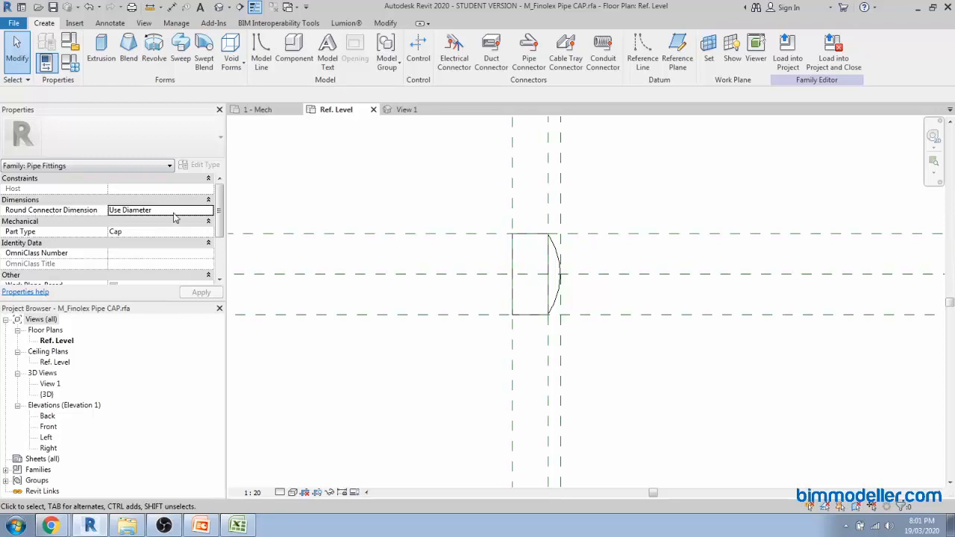
Place a pipe connector on the flat circular face at the cap's open end in the 3D view
left_click(207, 215)
left_click(142, 229)
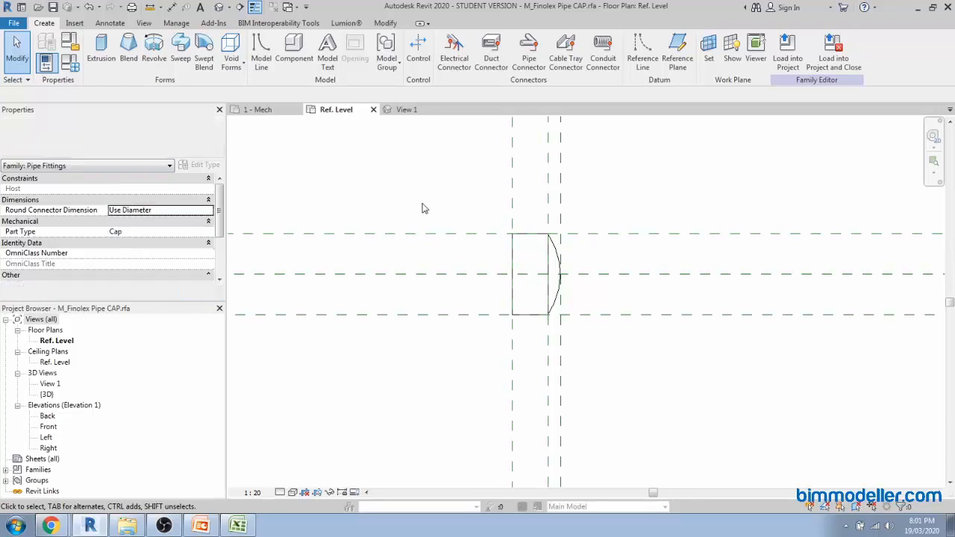
left_click(219, 7)
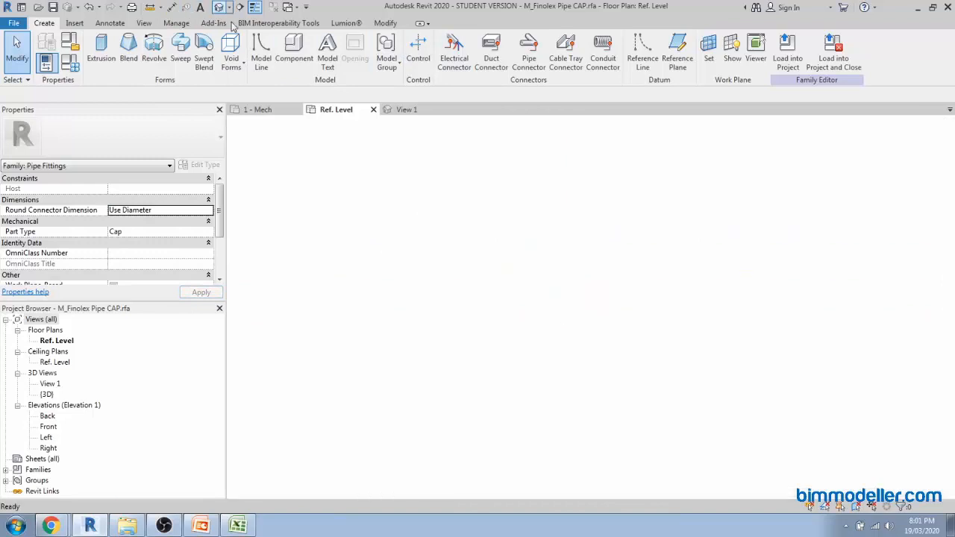
left_click(528, 54)
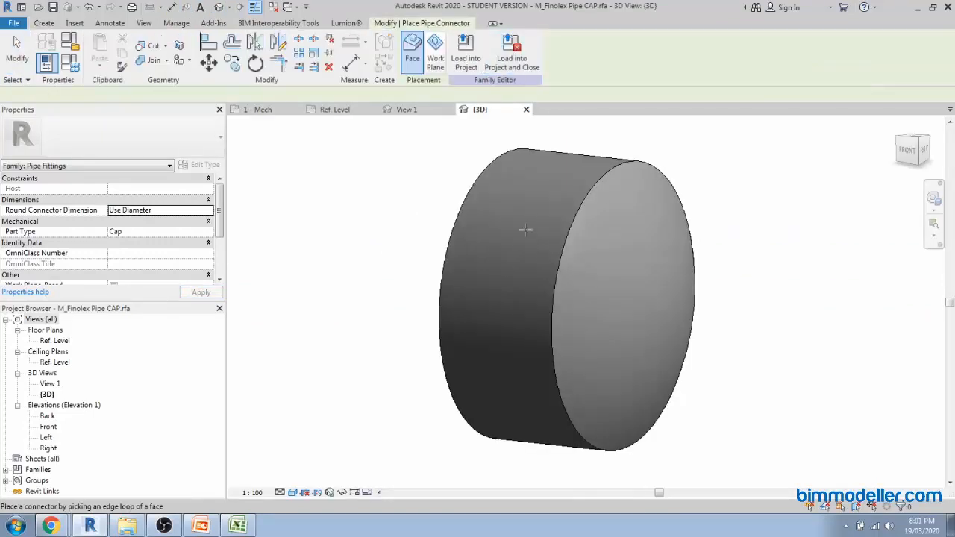
middle_click_drag(363, 348, 547, 348, "shift")
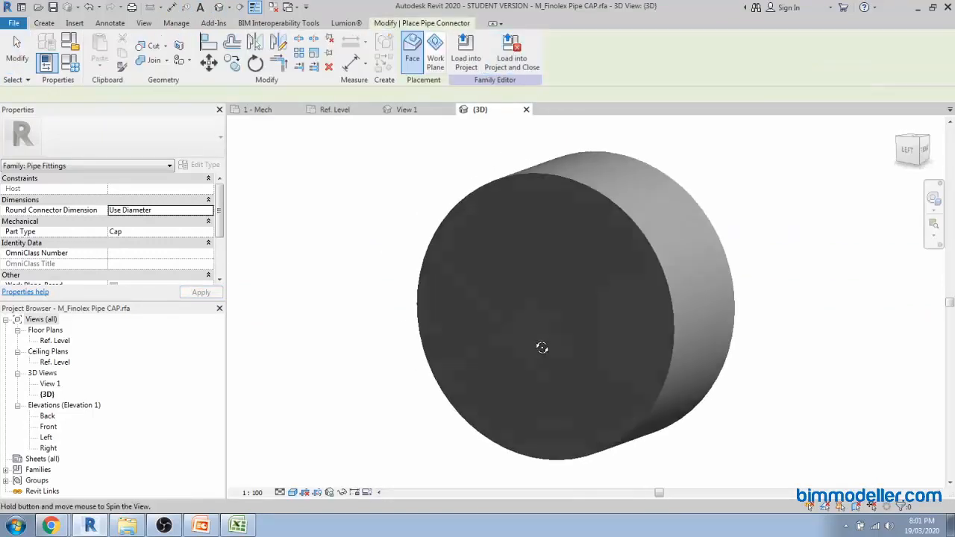
left_click(653, 255)
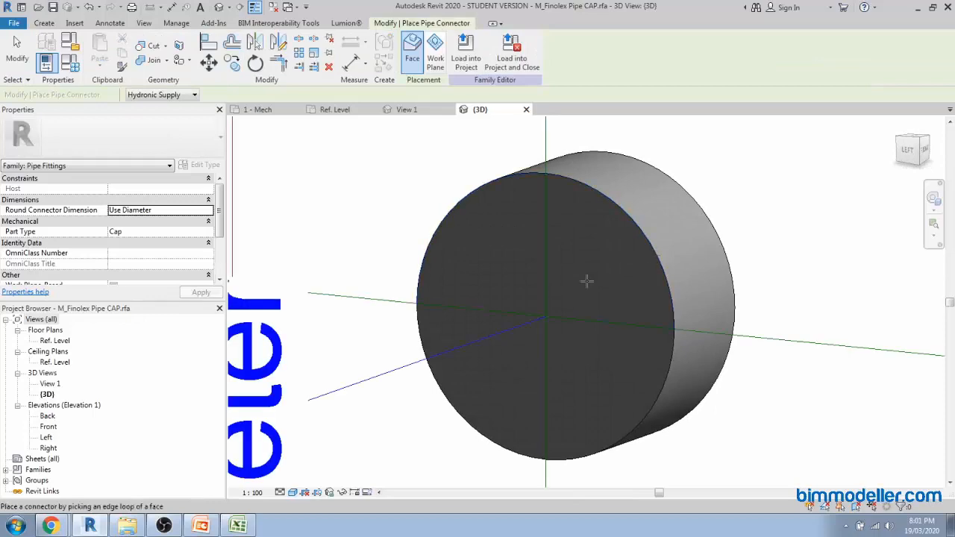
scroll(646, 277, "down", 4)
middle_click_drag(646, 276, 625, 367, "shift")
key("Escape")
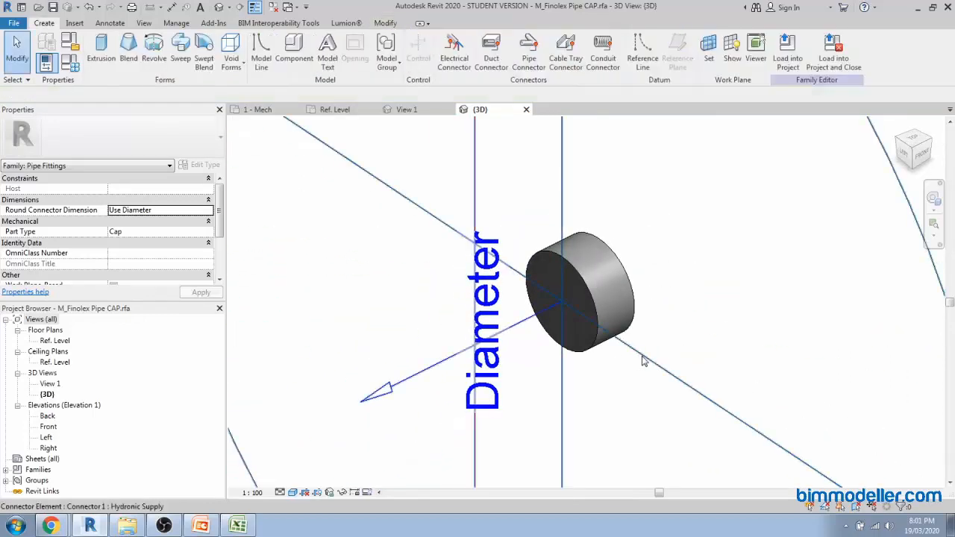
Associate the pipe connector's diameter with the Fitting Outside Diameter parameter
left_click(633, 401)
scroll(603, 335, "down", 2)
scroll(601, 333, "up", 3)
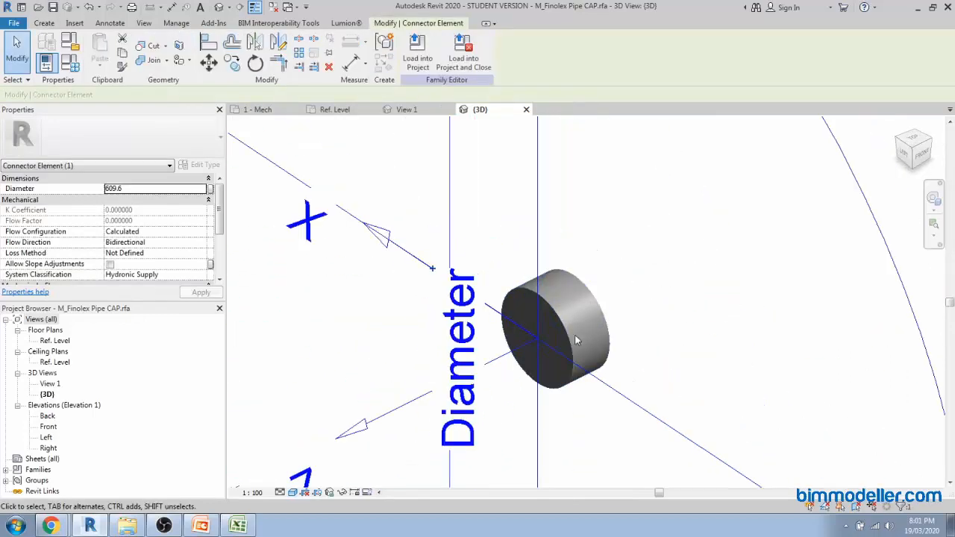
scroll(582, 298, "up", 2)
scroll(554, 307, "down", 3)
scroll(555, 307, "down", 3)
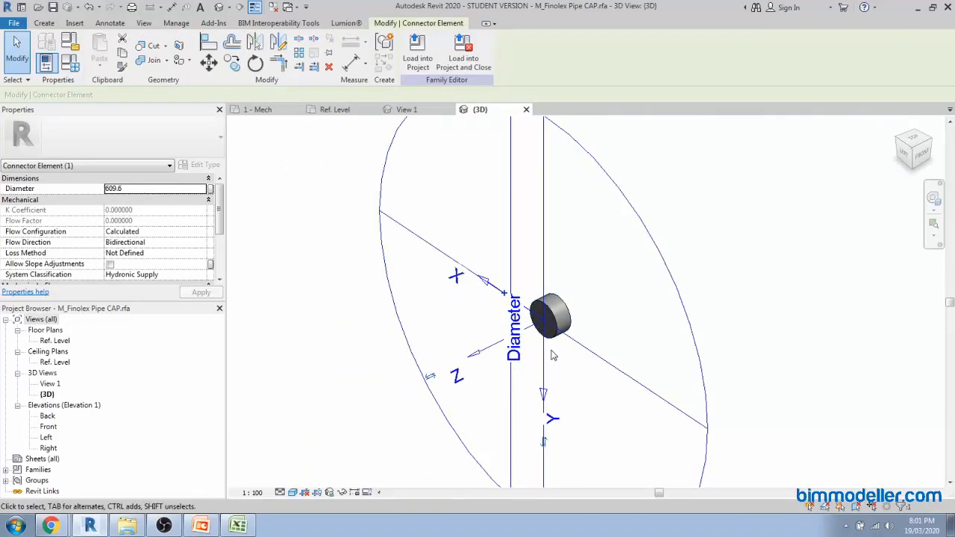
scroll(577, 364, "down", 2)
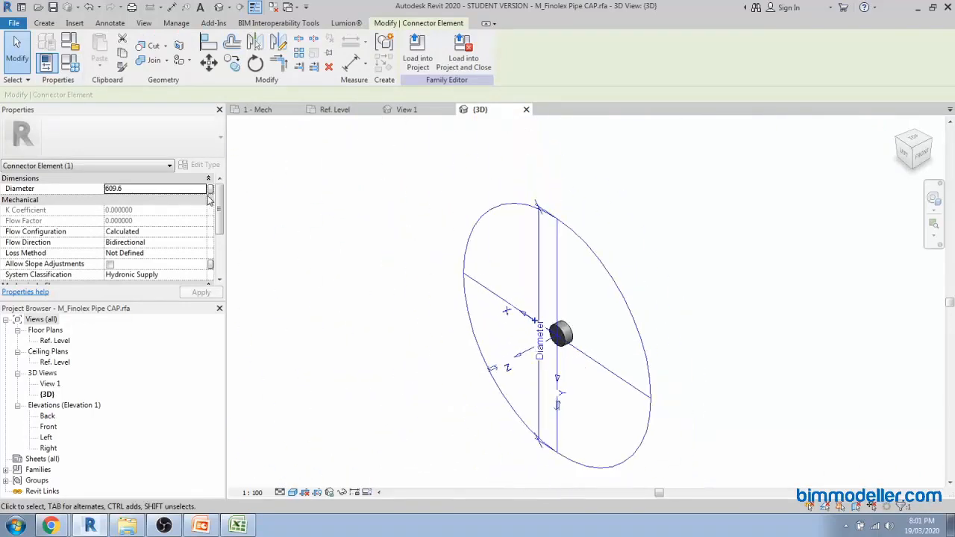
left_click(210, 191)
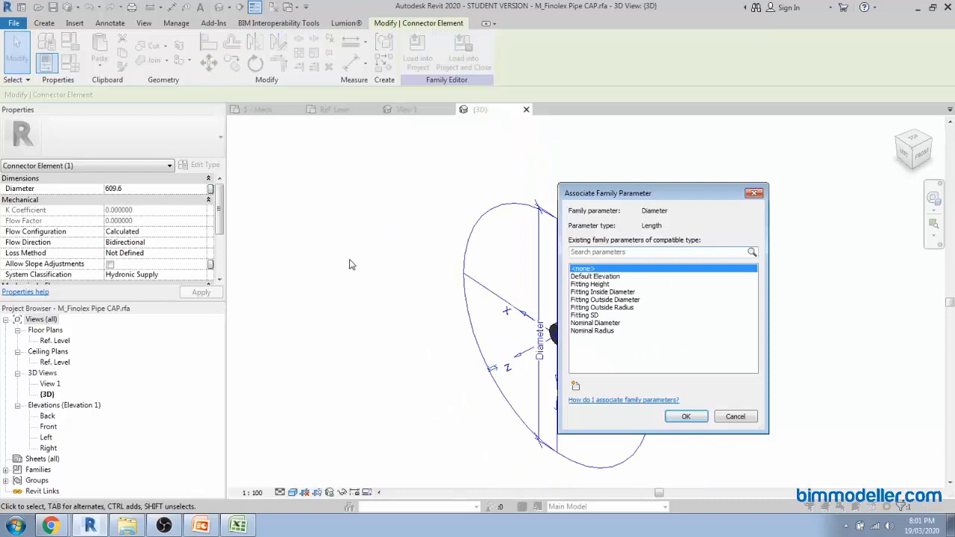
left_click(593, 292)
left_click(595, 308)
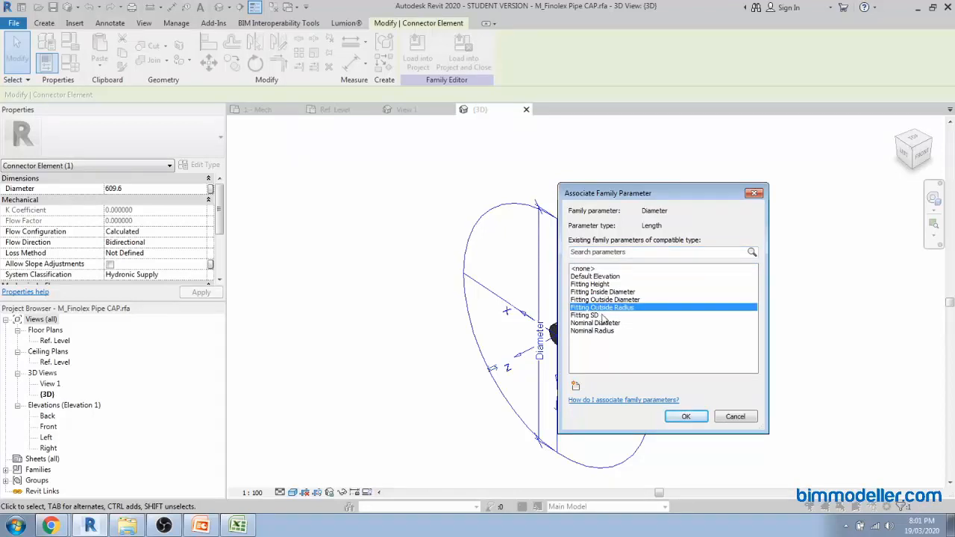
left_click(612, 300)
left_click(686, 417)
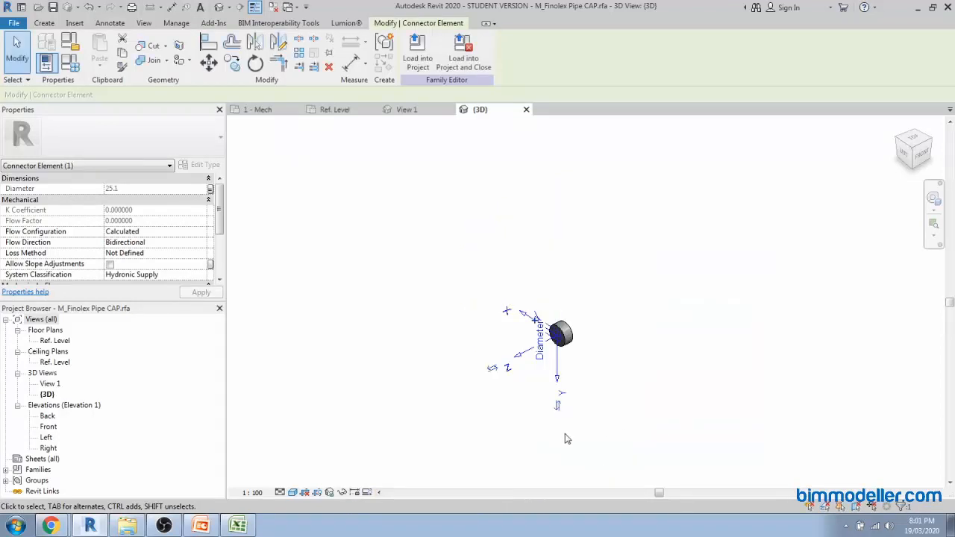
Examine the connector circle's size against the cap's open end face in the 3D view
scroll(559, 358, "up", 5)
scroll(643, 372, "down", 4)
scroll(619, 261, "up", 5)
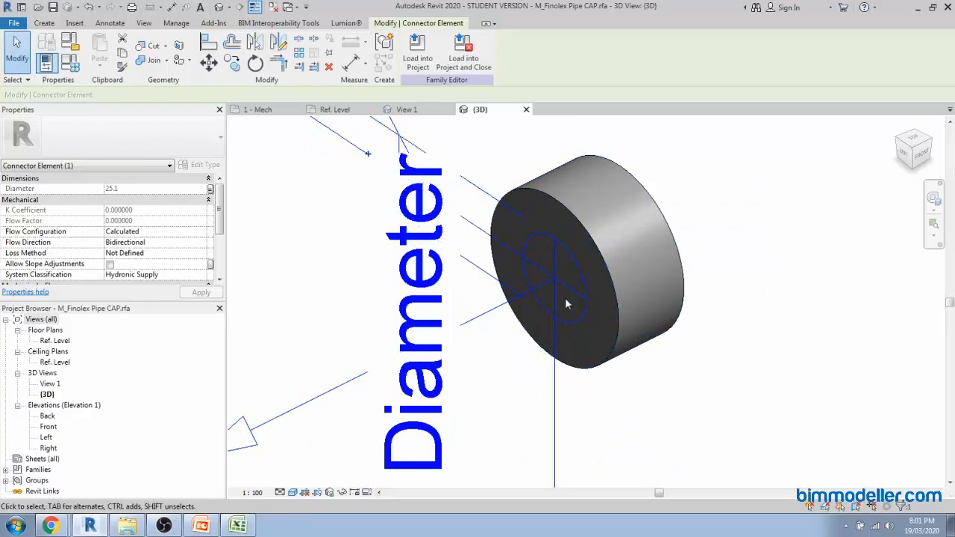
scroll(564, 299, "down", 2)
scroll(564, 302, "up", 2)
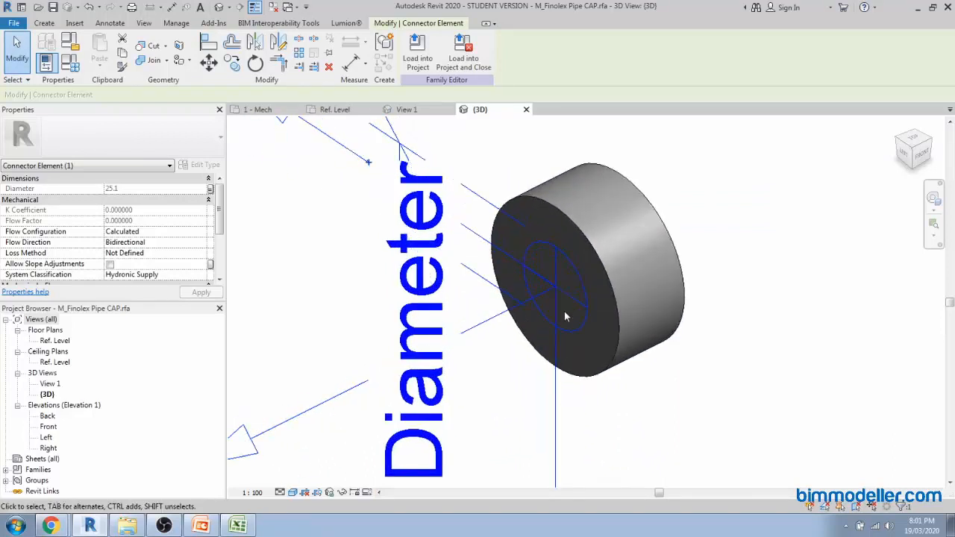
scroll(565, 317, "down", 3)
scroll(564, 321, "up", 2)
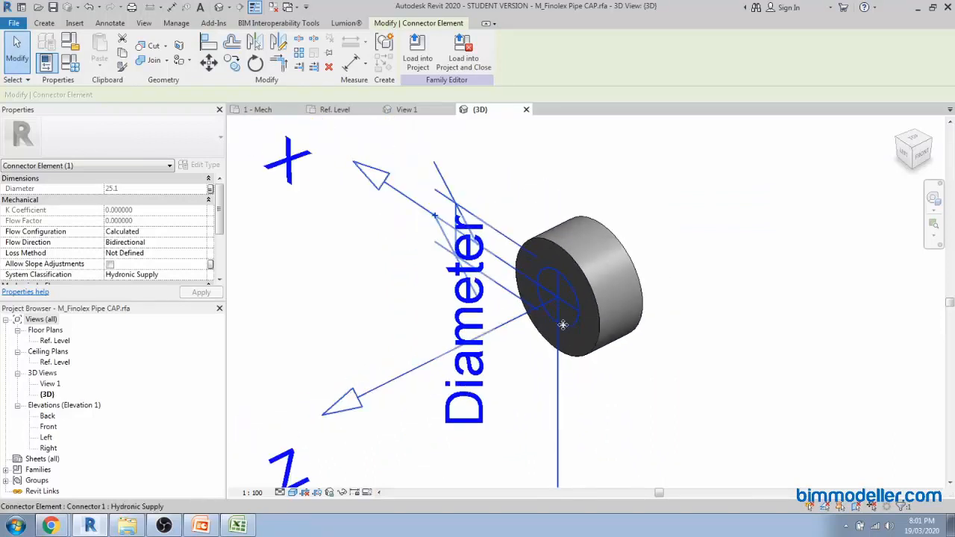
left_click(524, 336)
Switch to the Excel lookup table, fit the column widths to the headers and check the outside diameter for the 15 mm nominal size
left_click(238, 525)
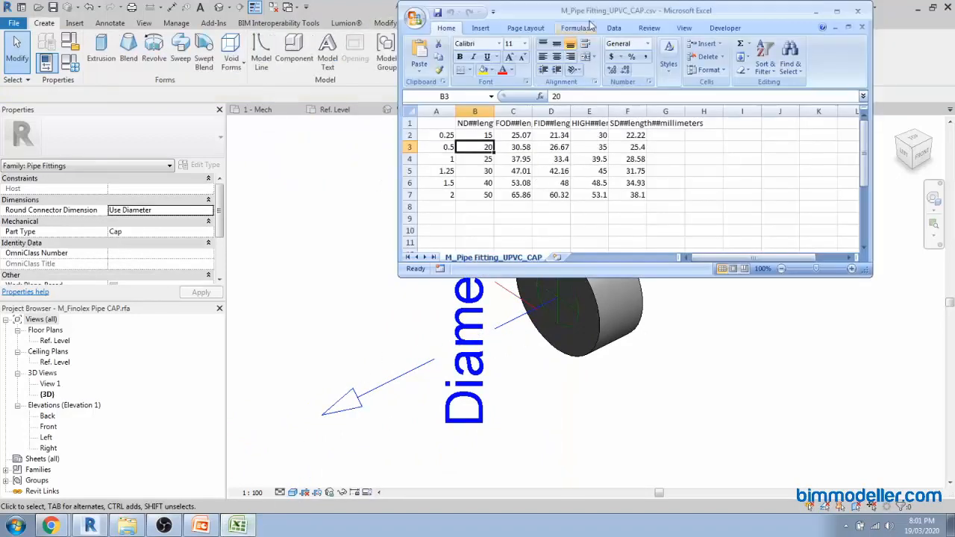
left_click_drag(589, 10, 488, 0)
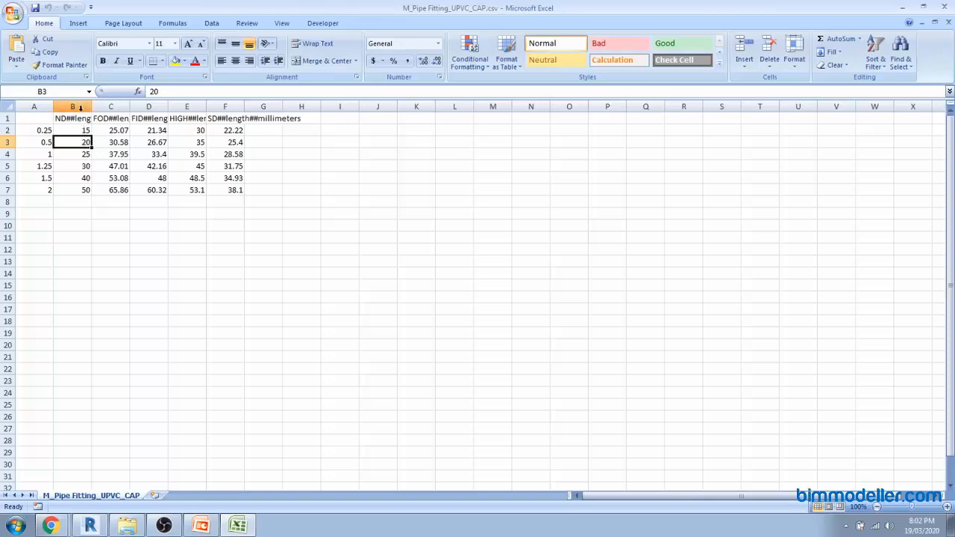
left_click_drag(33, 106, 247, 107)
double_click(246, 108)
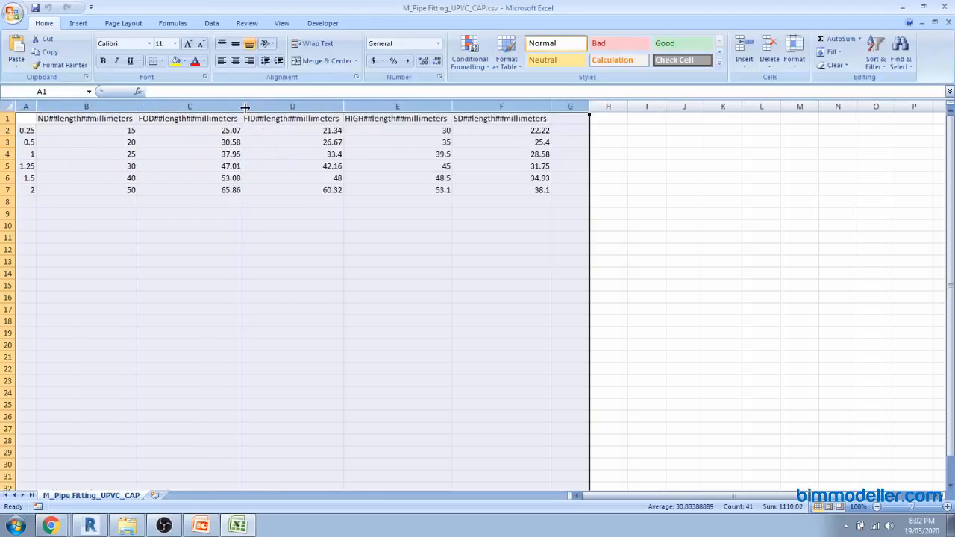
left_click(244, 169)
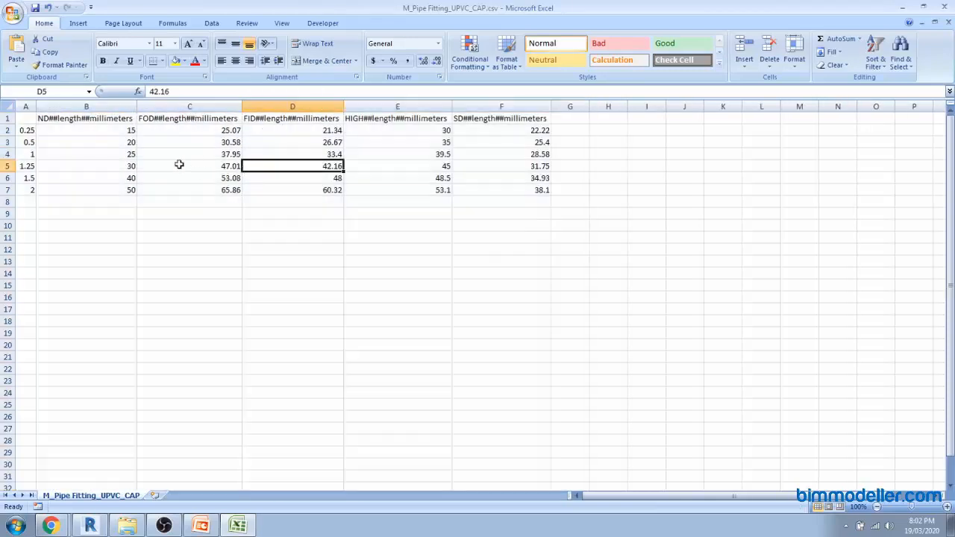
left_click(131, 132)
left_click(175, 133)
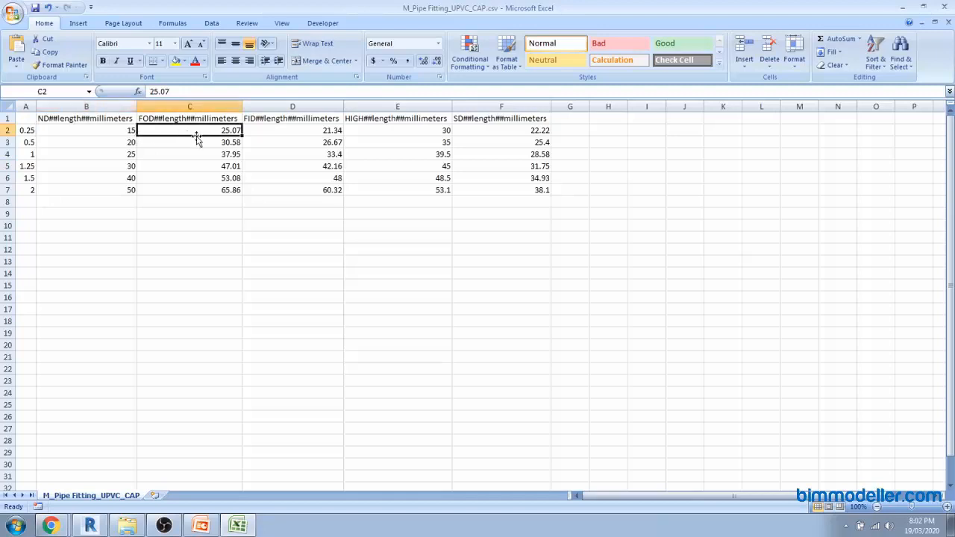
left_click(903, 7)
Review the family parameter associated with the connector's diameter and keep Fitting Outside Diameter
left_click(567, 280)
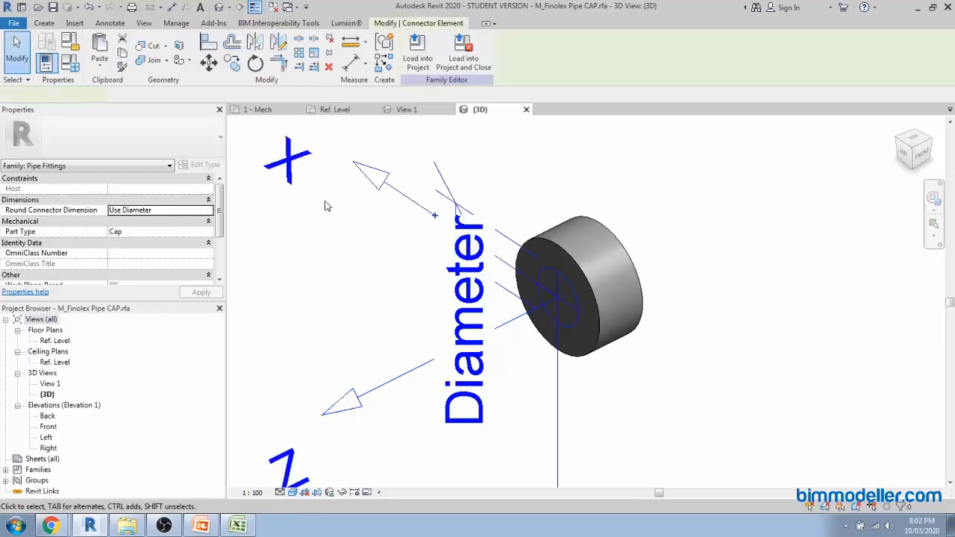
left_click(210, 189)
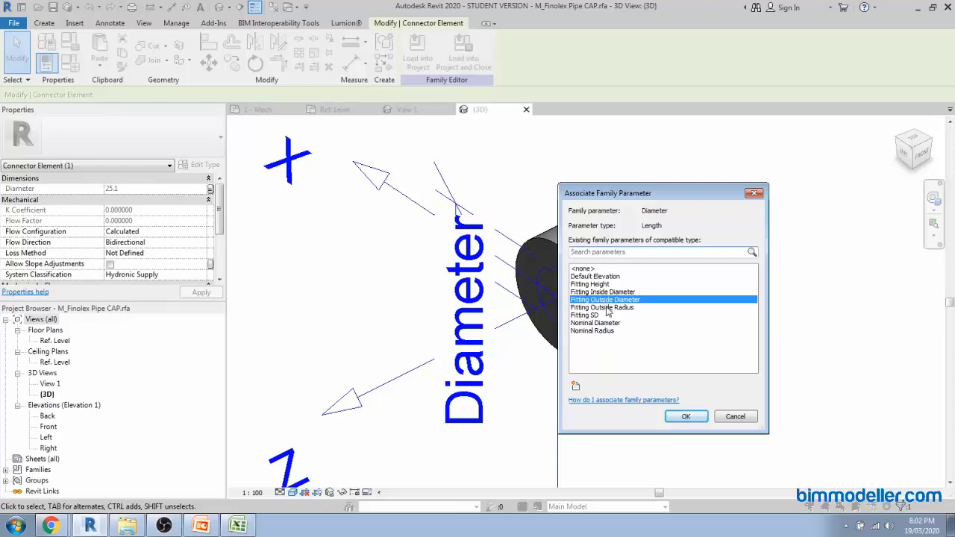
left_click(679, 416)
left_click(586, 389)
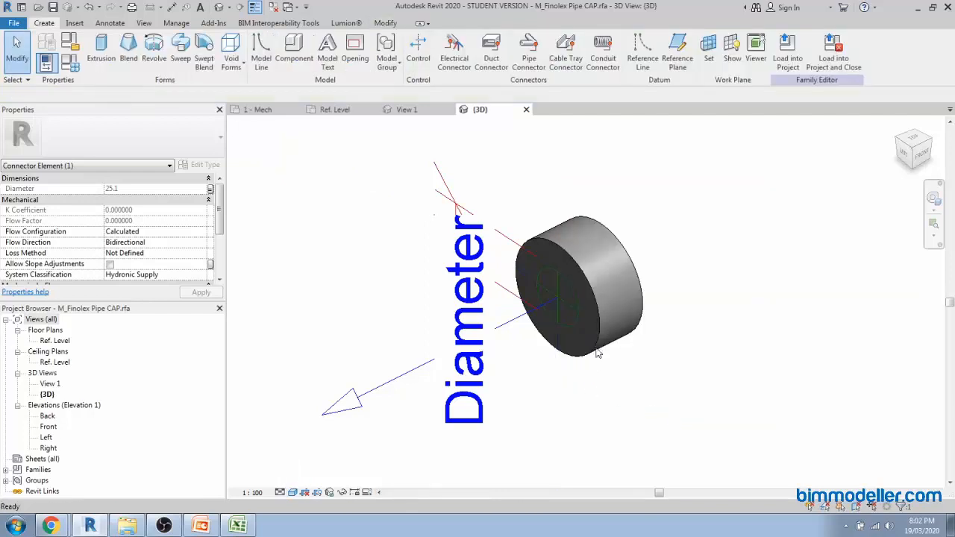
Open the cap's revolve sketch, examine its profile and the governing dimensions in the Ref. Level plan, and finish the sketch unchanged
left_click(603, 333)
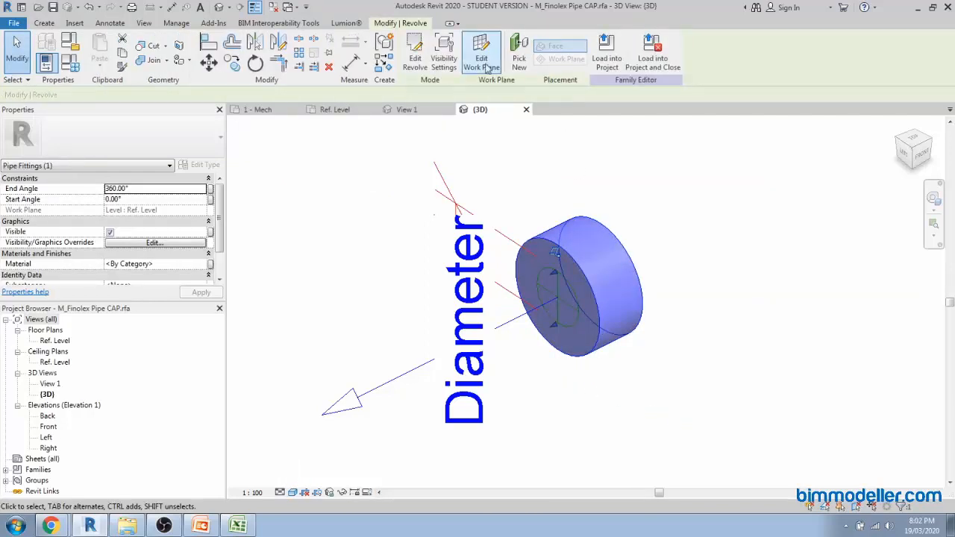
double_click(545, 267)
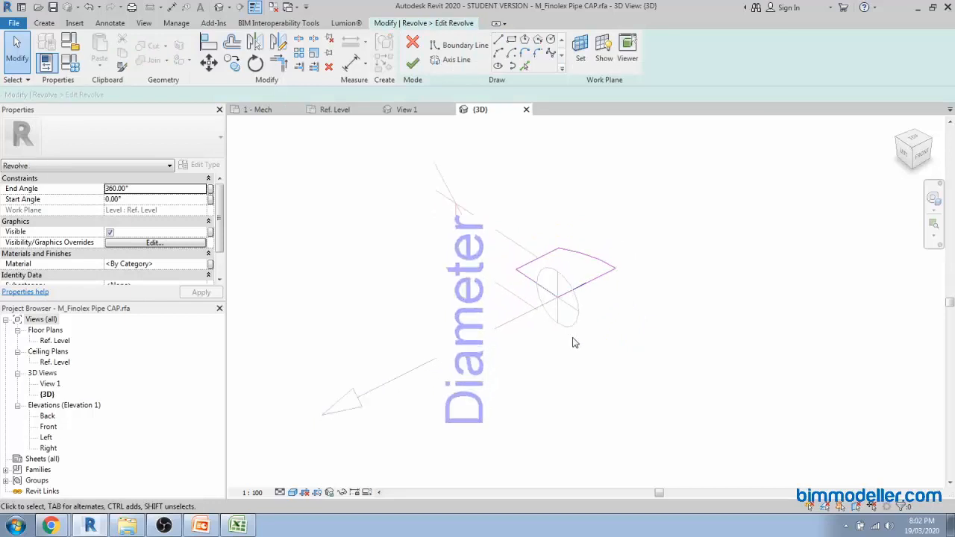
double_click(54, 340)
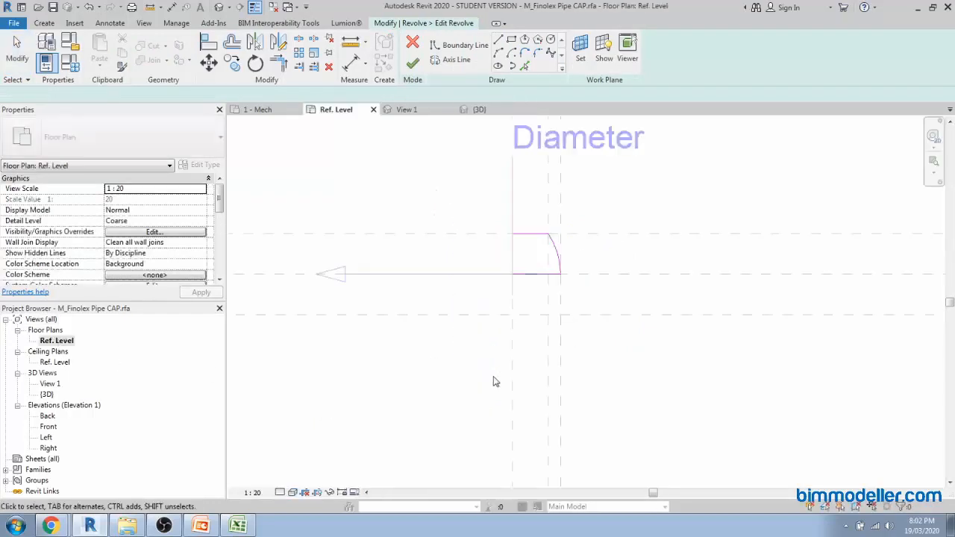
scroll(595, 378, "down", 3)
scroll(471, 384, "down", 2)
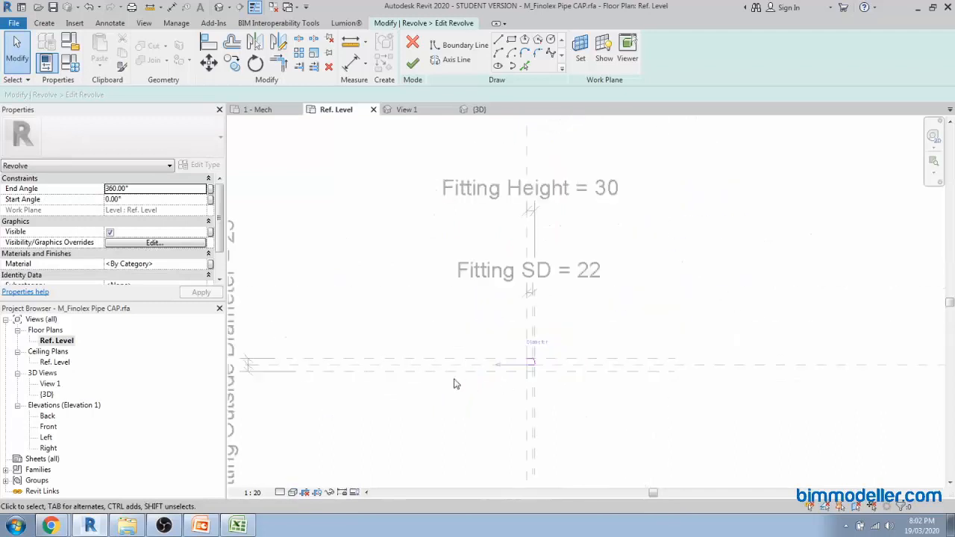
middle_click_drag(320, 383, 484, 388)
middle_click_drag(427, 394, 477, 330)
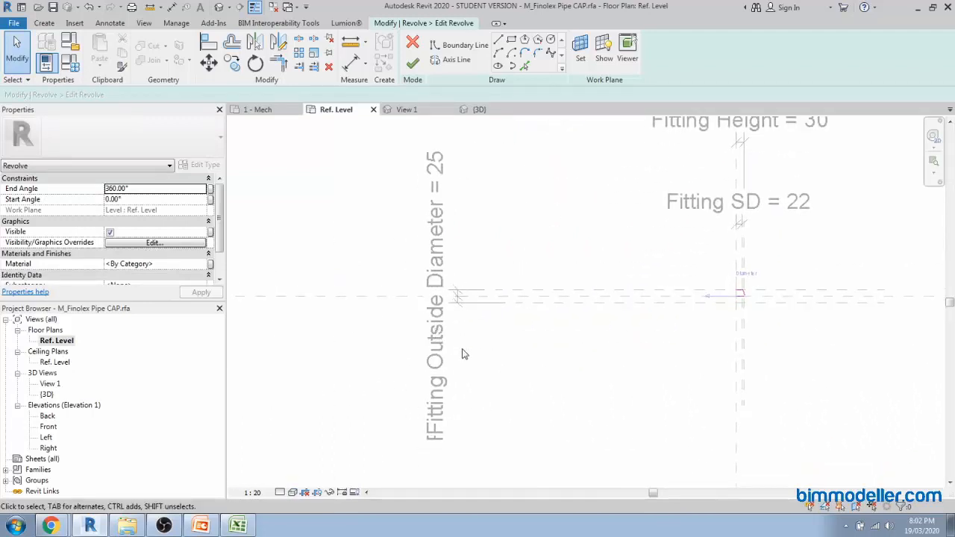
left_click(412, 63)
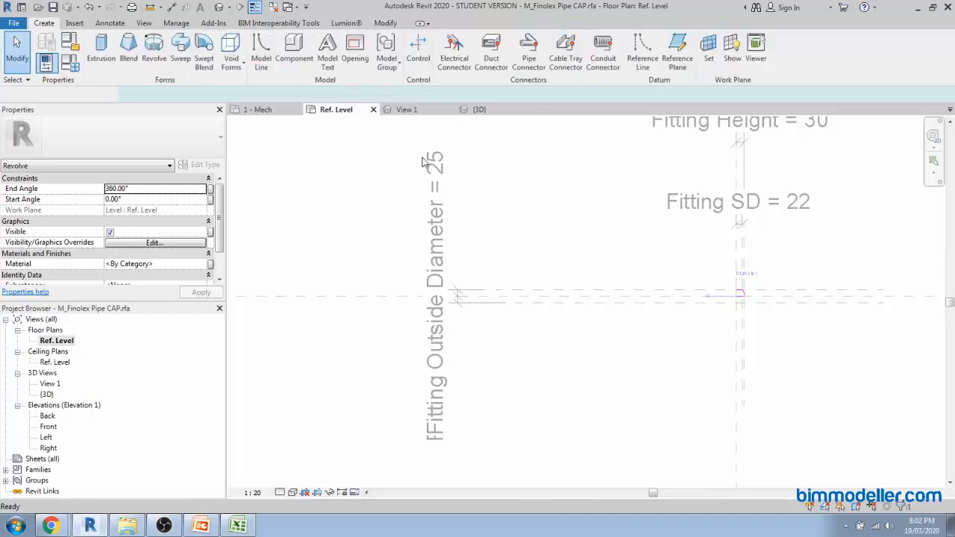
Relabel the two dimensions from the centre plane to the outer reference planes as Fitting Outside Radius
left_click(443, 332)
scroll(457, 343, "up", 3)
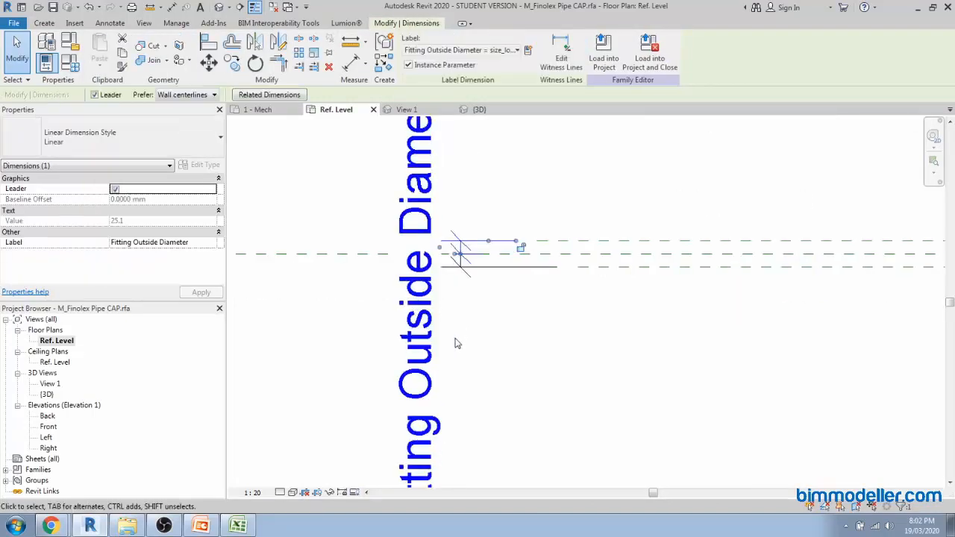
left_click(464, 266, "ctrl")
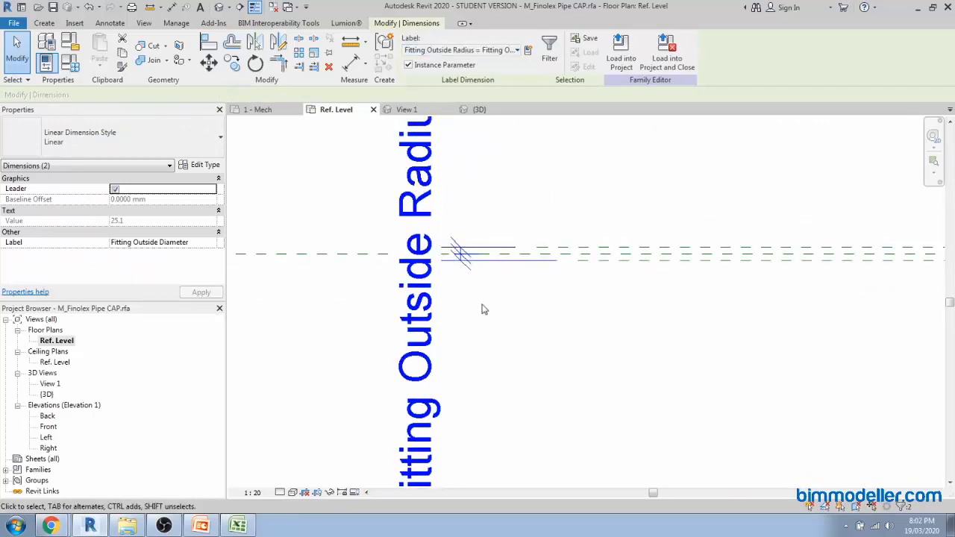
Examine the cap's new proportions in the Ref. Level plan and its fit with the connector circle in the 3D view
scroll(388, 315, "down", 3)
scroll(584, 308, "up", 5)
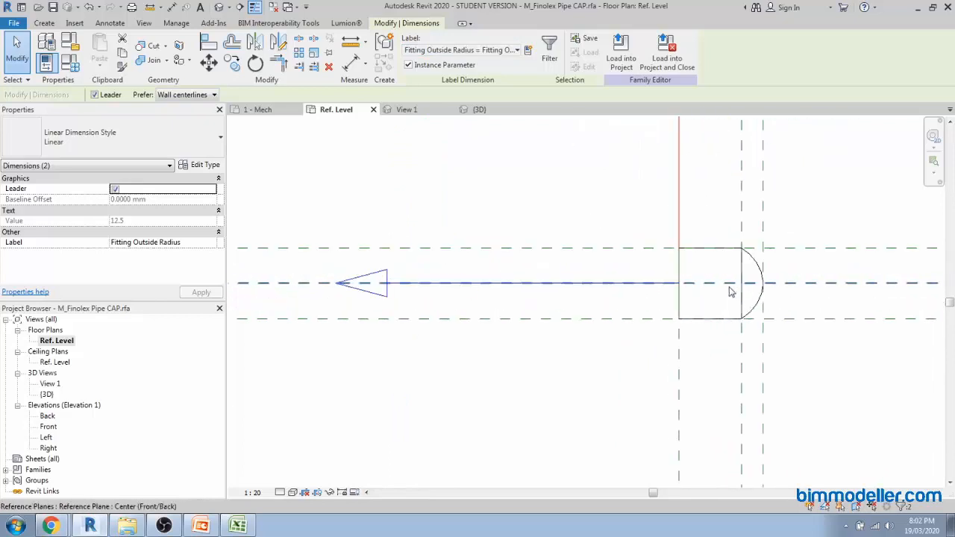
scroll(497, 383, "down", 4)
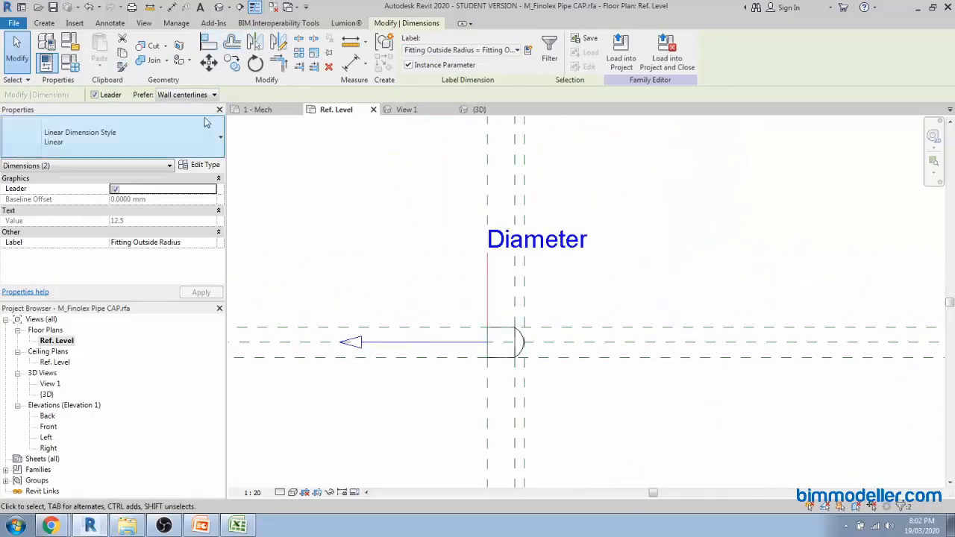
left_click(219, 6)
scroll(580, 294, "up", 4)
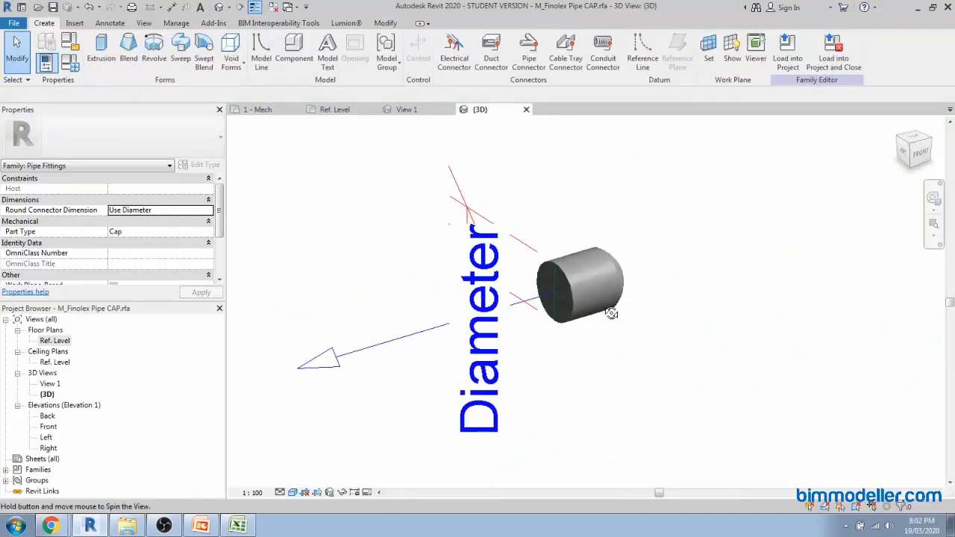
mouse_move(601, 351)
middle_mouse_down("shift")
mouse_move(590, 357)
mouse_move(611, 360)
middle_mouse_up("shift")
left_click_drag(610, 360, 576, 352)
scroll(556, 277, "down", 4)
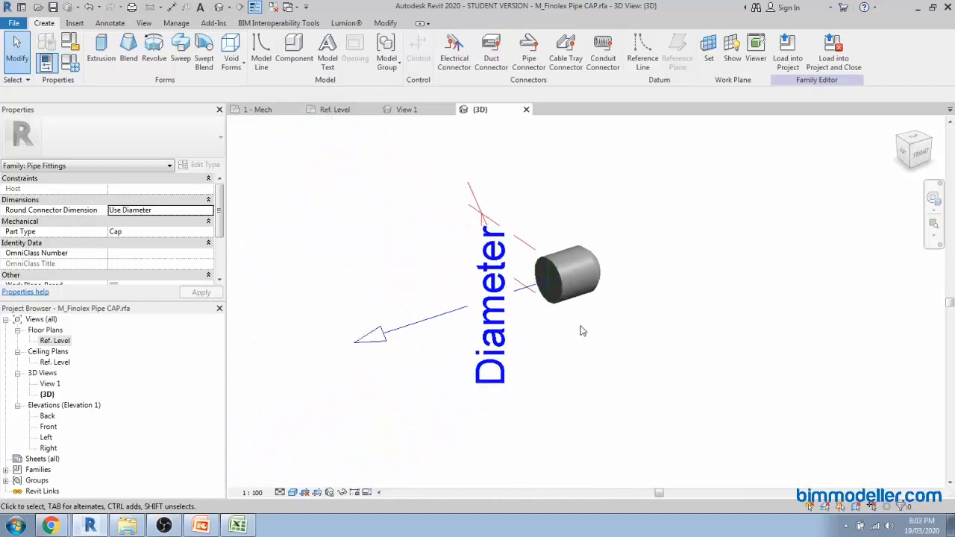
middle_click_drag(595, 323, 519, 322, "shift")
Set the pipe connector's System Classification to Fitting
left_click(511, 305)
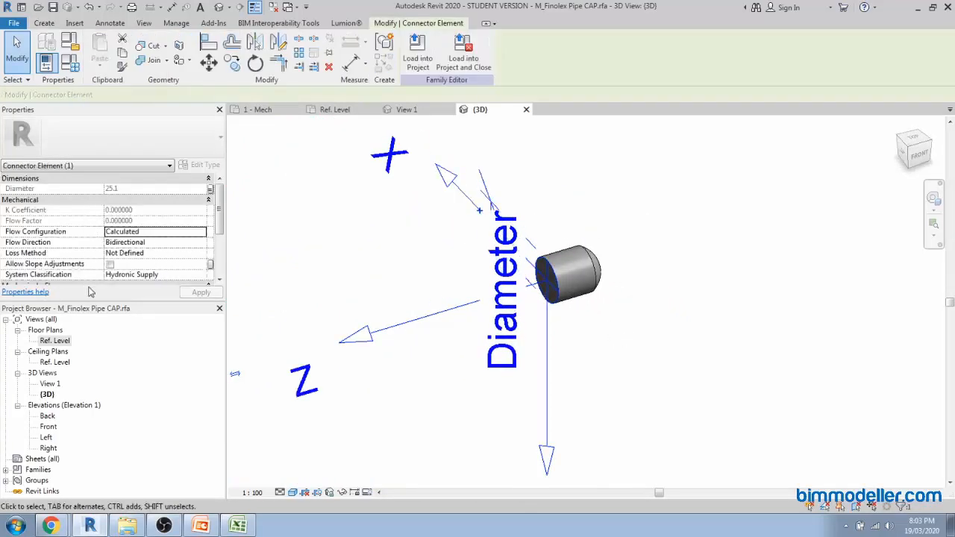
scroll(65, 248, "down", 1)
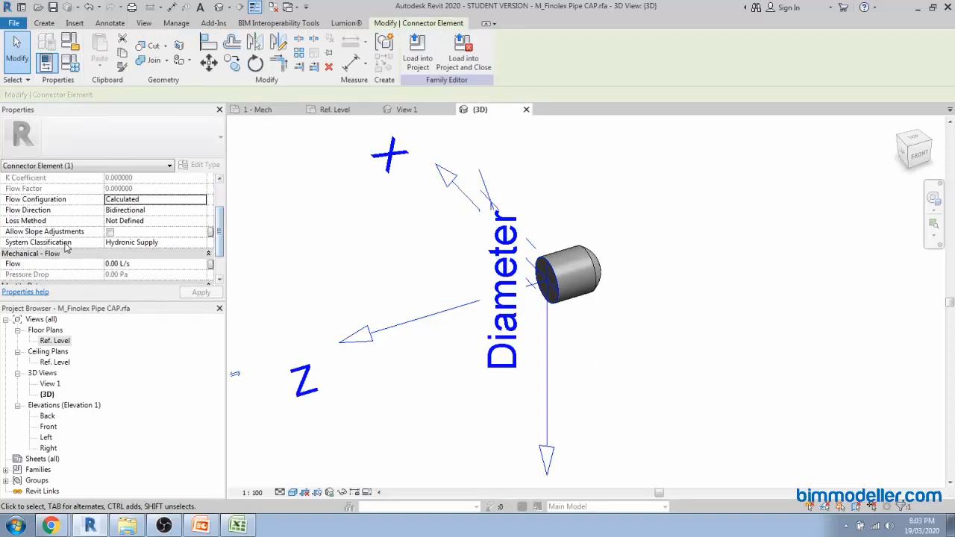
left_click(150, 245)
left_click(146, 243)
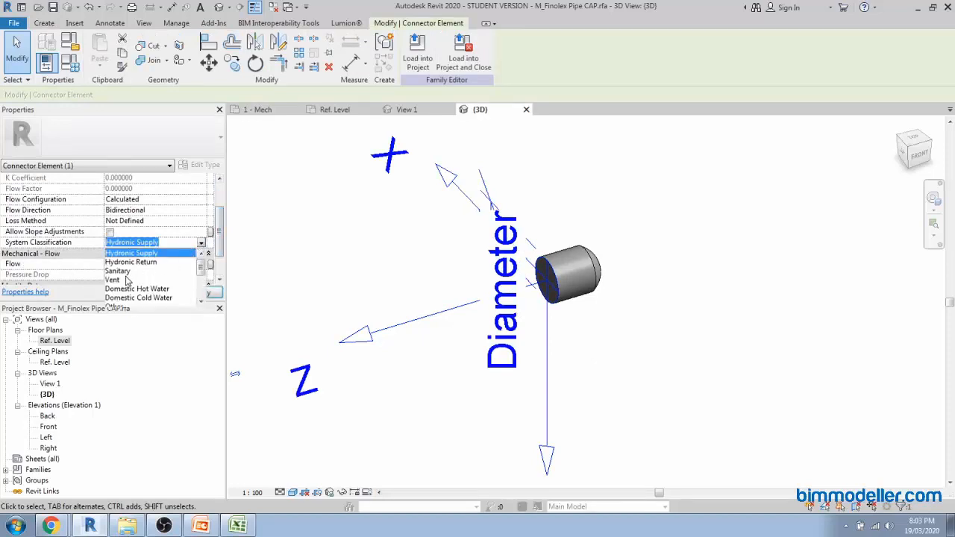
type("Fire Protection Wet")
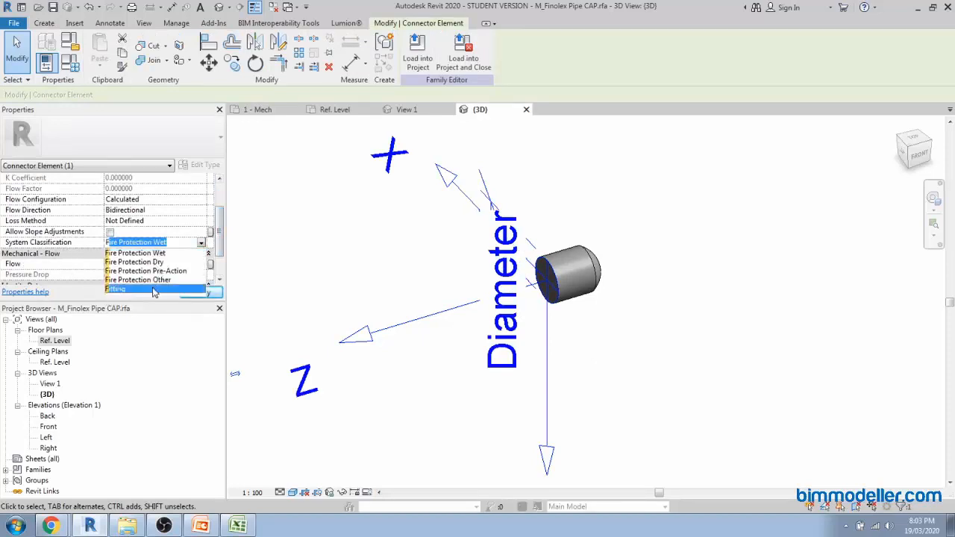
left_click(158, 289)
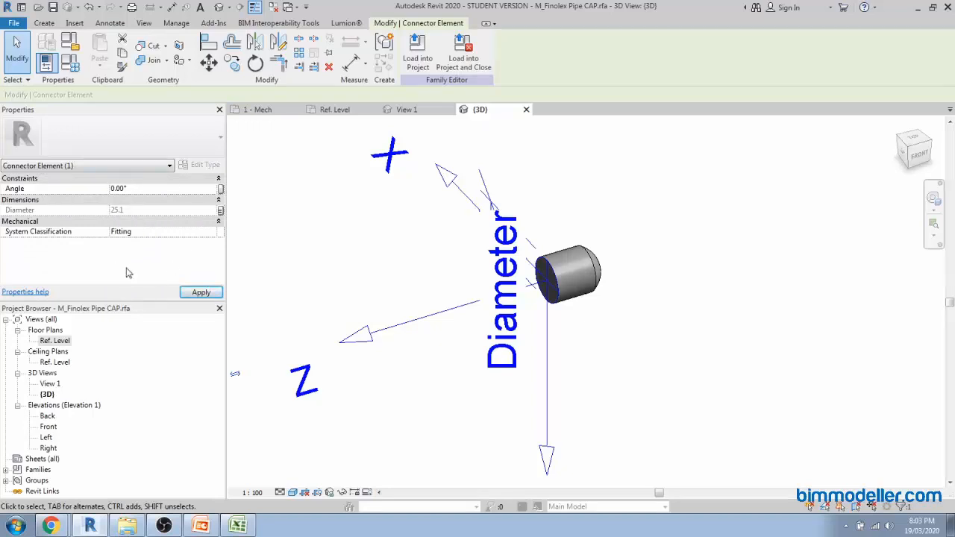
left_click(362, 249)
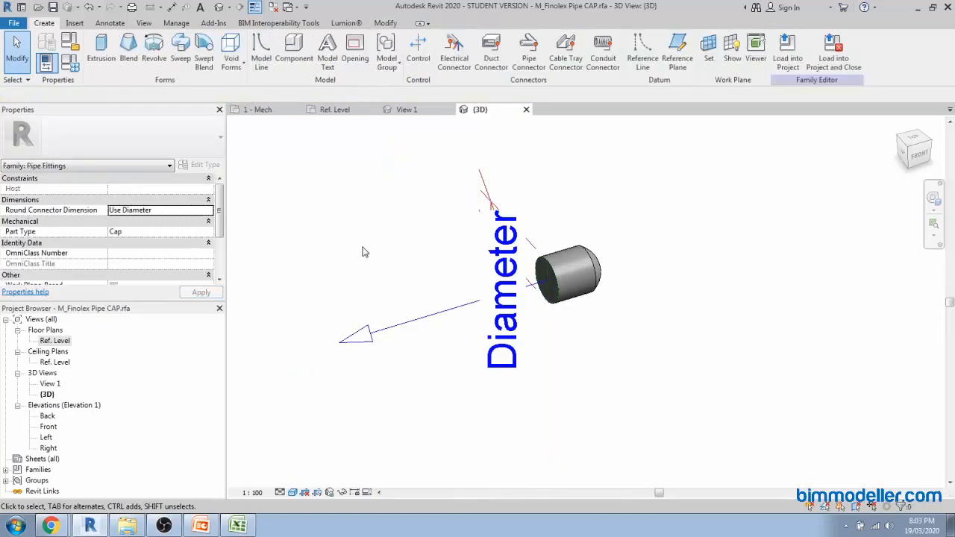
Draw a short horizontal model line just below the cap outline in the Ref. Level plan
left_click(519, 291)
left_click(569, 338)
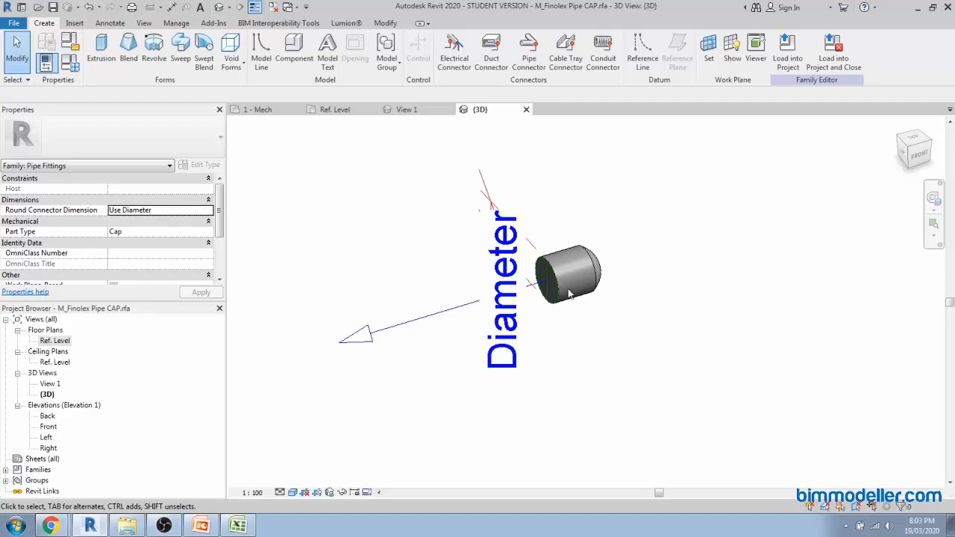
left_click(526, 108)
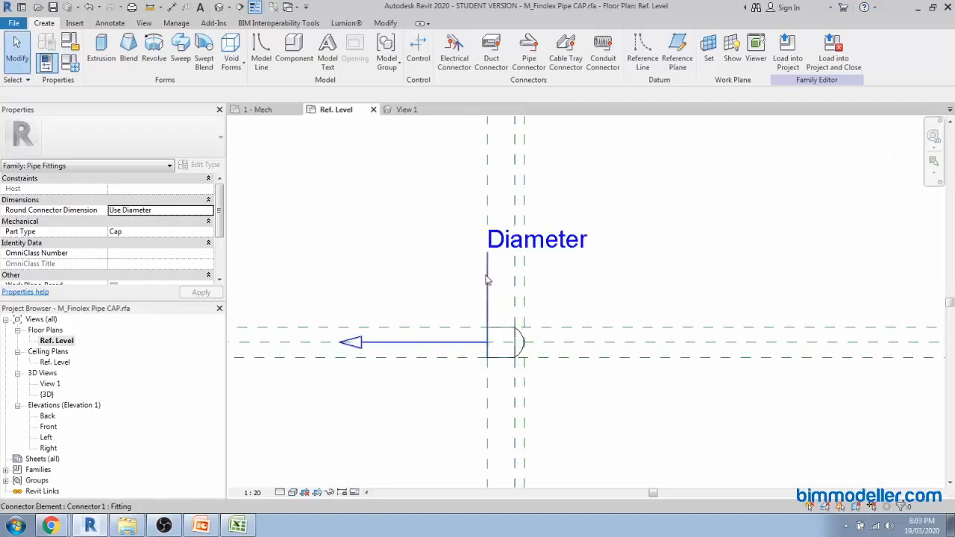
left_click(260, 64)
scroll(505, 351, "up", 3)
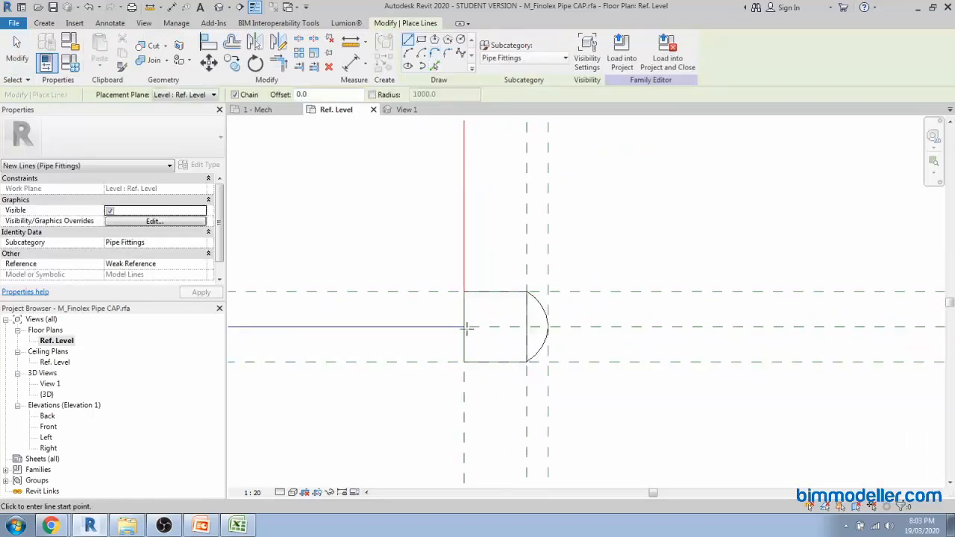
left_click(486, 411)
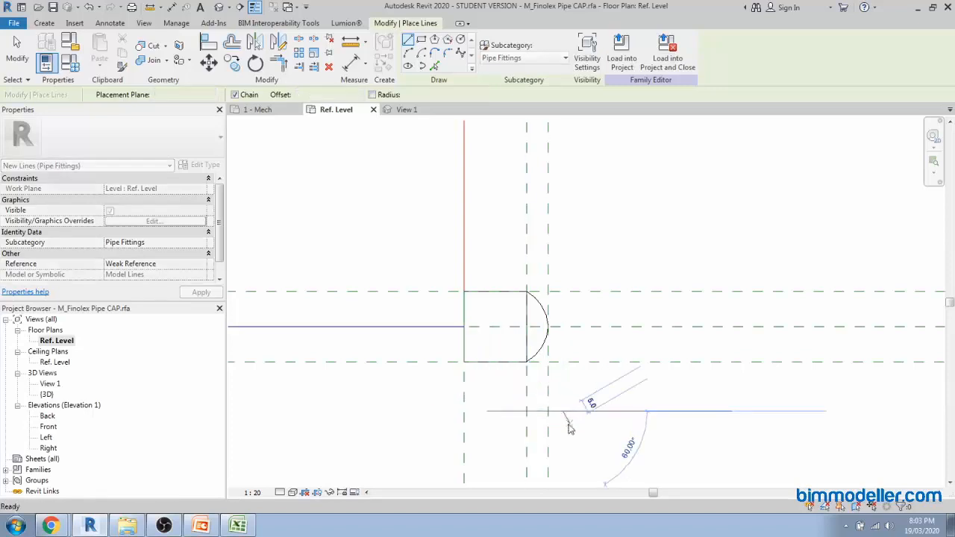
left_click(564, 411)
key("Escape")
key("Escape")
Align and lock the line's ends to the open-face and dome-tip planes, and the line itself to the horizontal centre plane
key("a")
key("l")
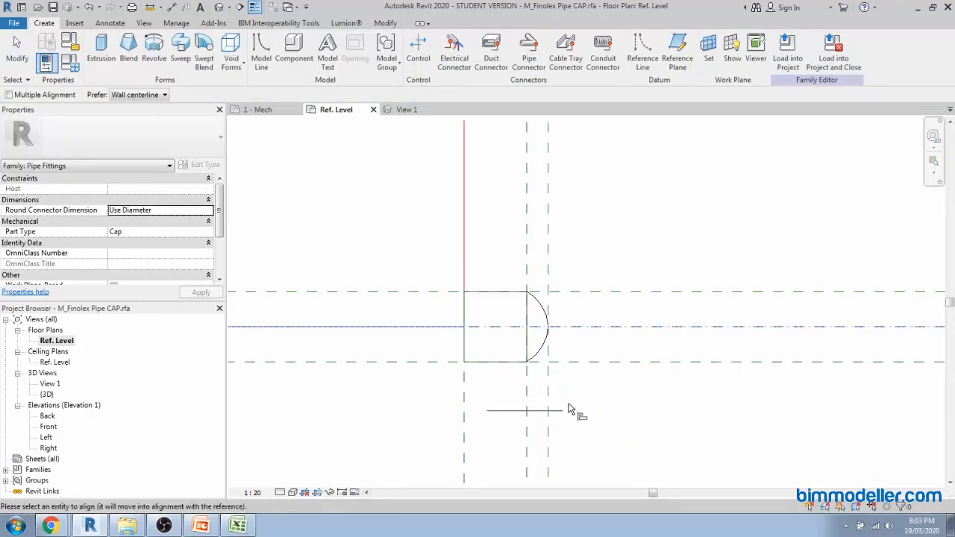
key("Escape")
left_click(548, 430)
left_click(559, 411)
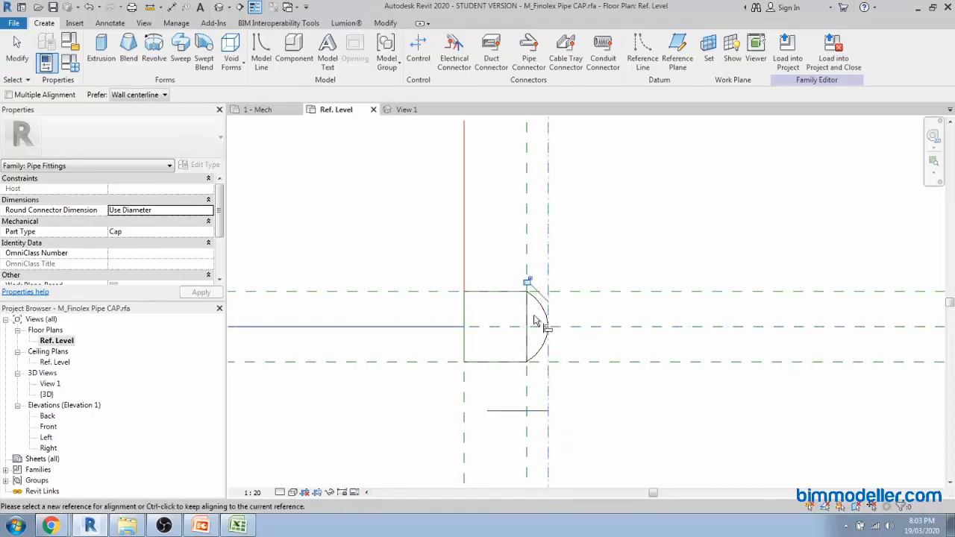
left_click(465, 416)
left_click(491, 411)
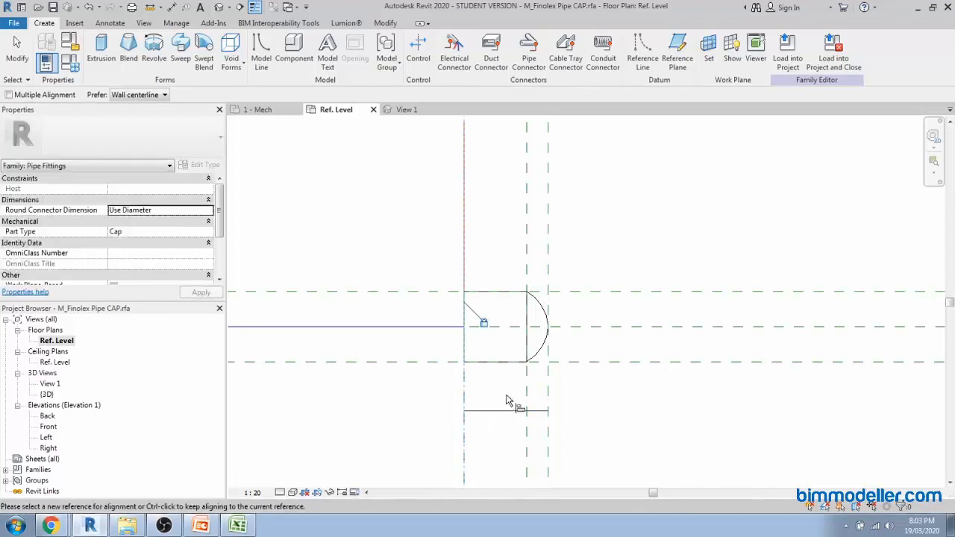
left_click(514, 327)
left_click(512, 410)
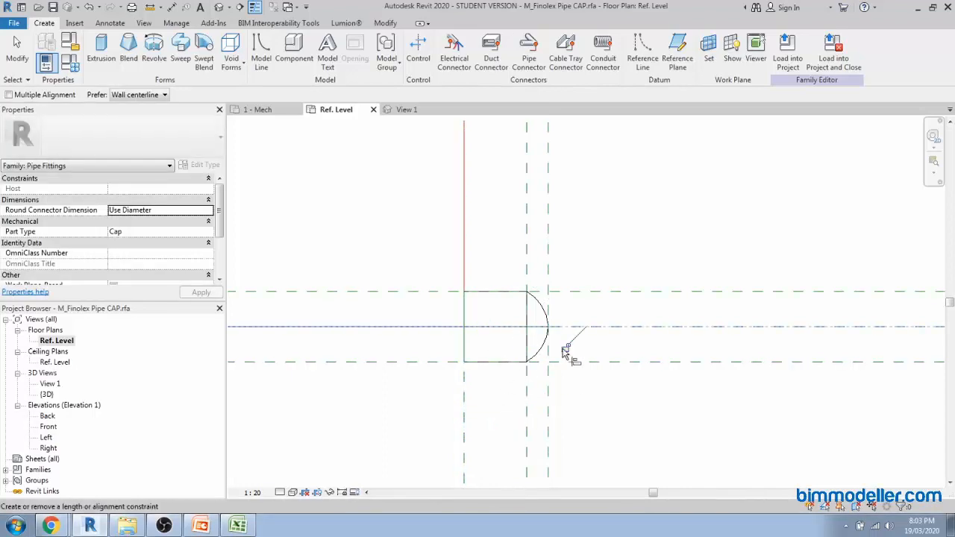
Draw a vertical model line along the dome-tip plane between the two outer horizontal reference planes
left_click(261, 49)
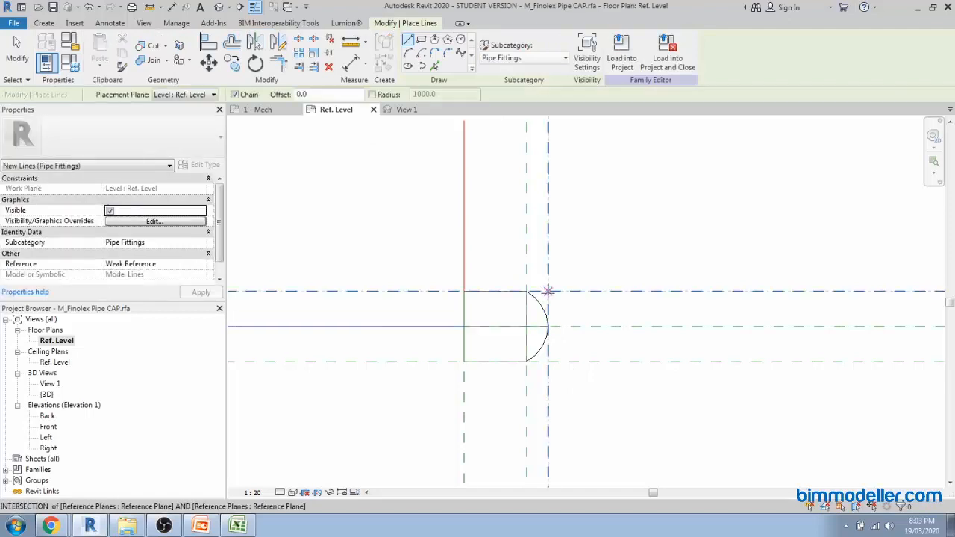
left_click(546, 291)
left_click(549, 362)
key("Escape")
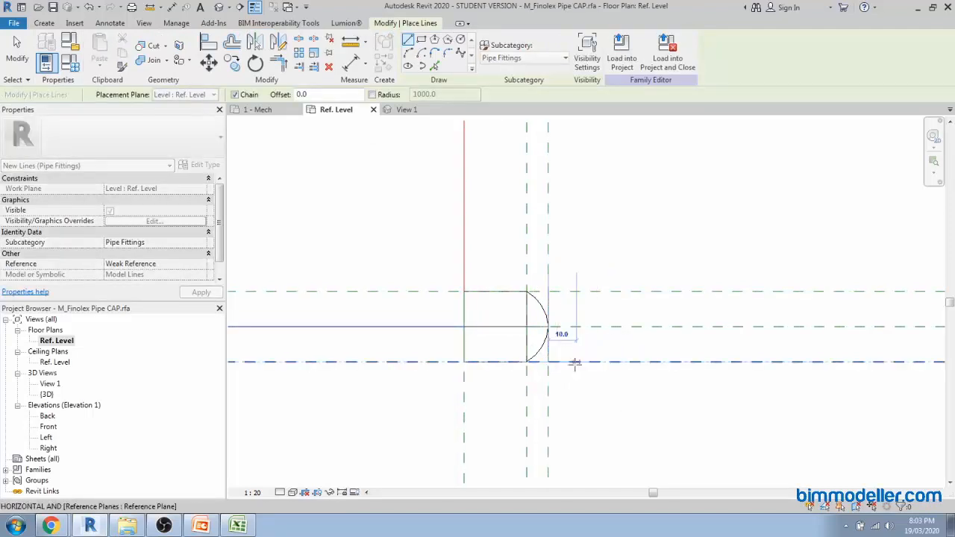
key("Escape")
Align the vertical model line to the reference planes at the dome tip and lock its alignment
key("a")
key("l")
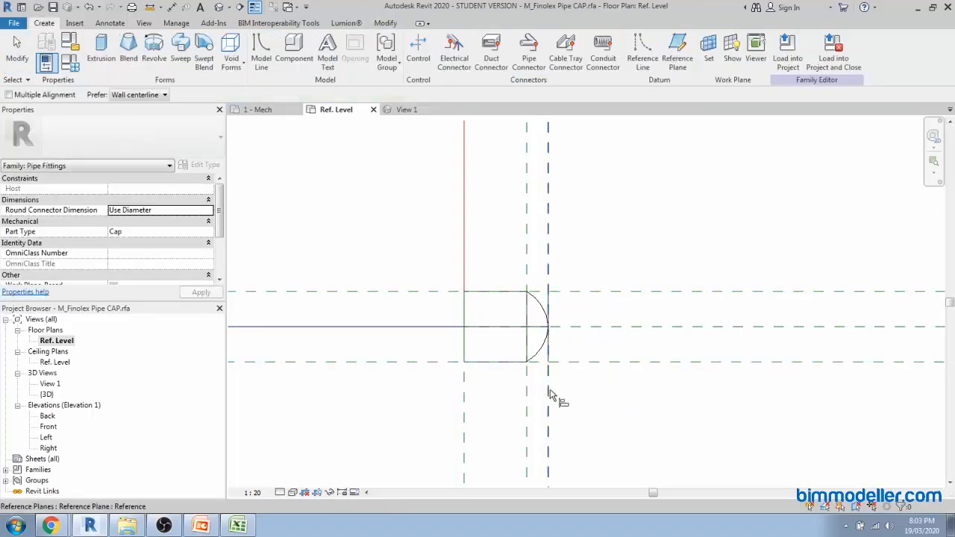
left_click(552, 364)
left_click(527, 282)
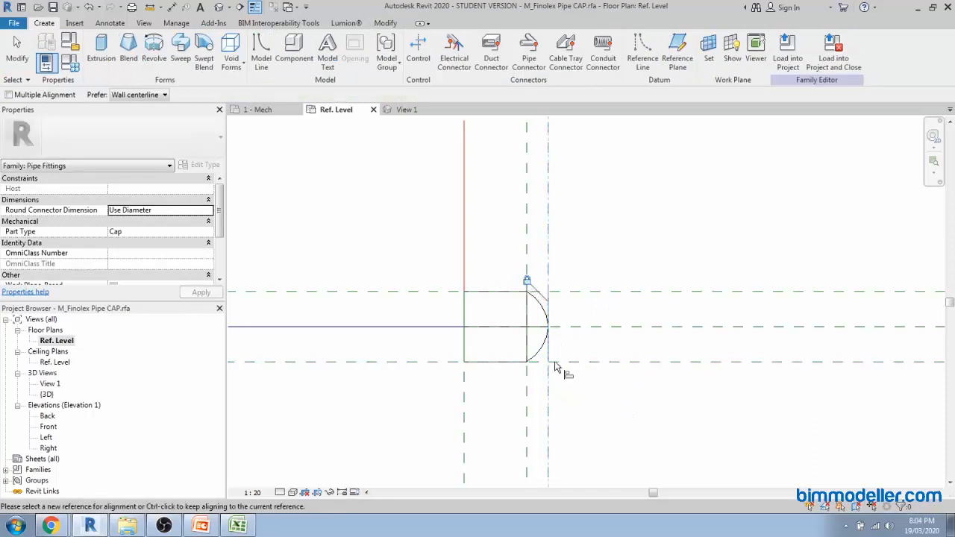
key("Escape")
key("Escape")
scroll(474, 324, "down", 3)
middle_click_drag(459, 367, 496, 374)
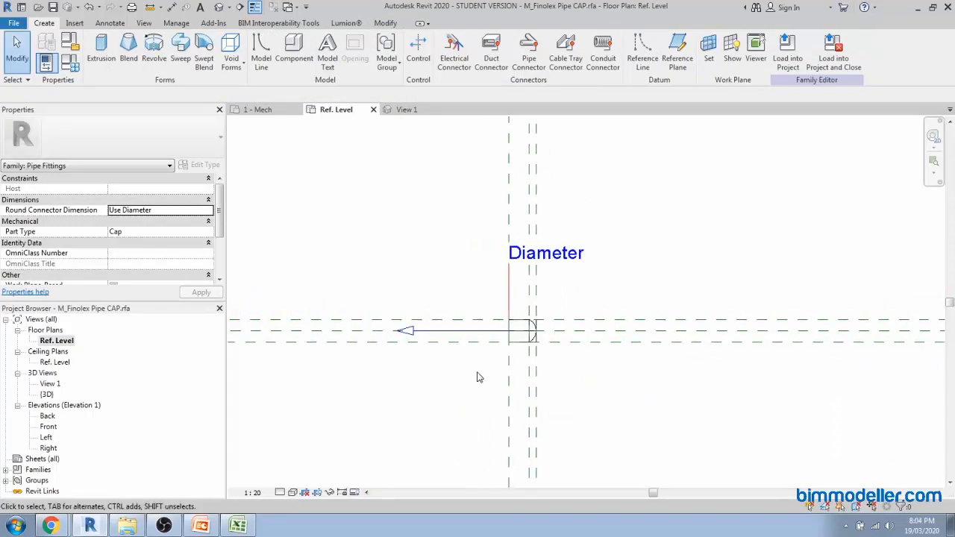
Set the cap's Nominal Diameter to 40 mm in the family types and check the body and model lines in 3D
left_click(221, 7)
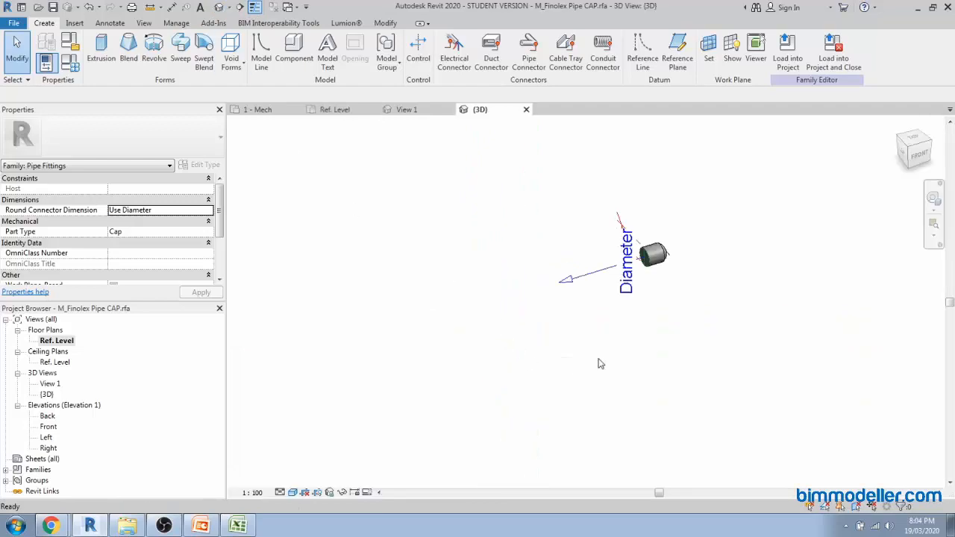
scroll(667, 270, "up", 5)
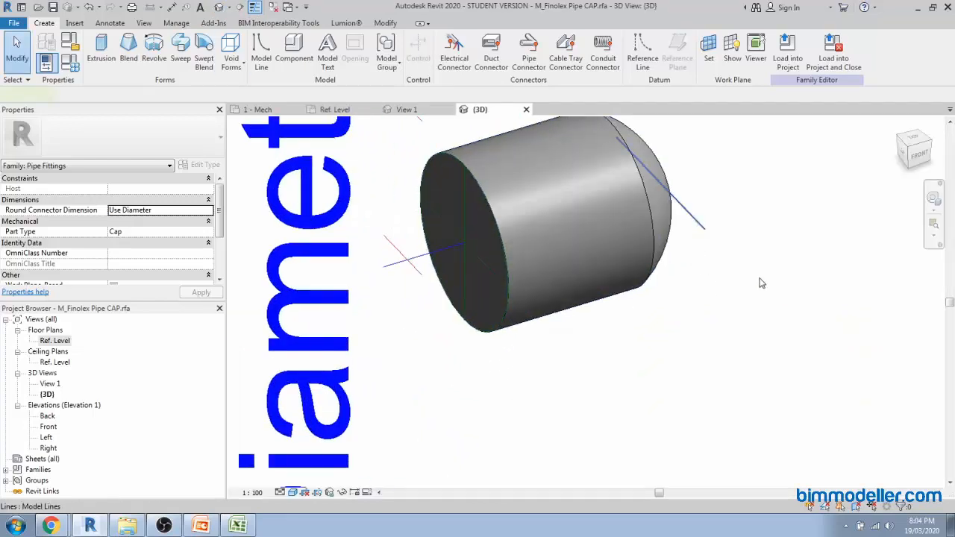
left_click(760, 283)
scroll(760, 283, "down", 5)
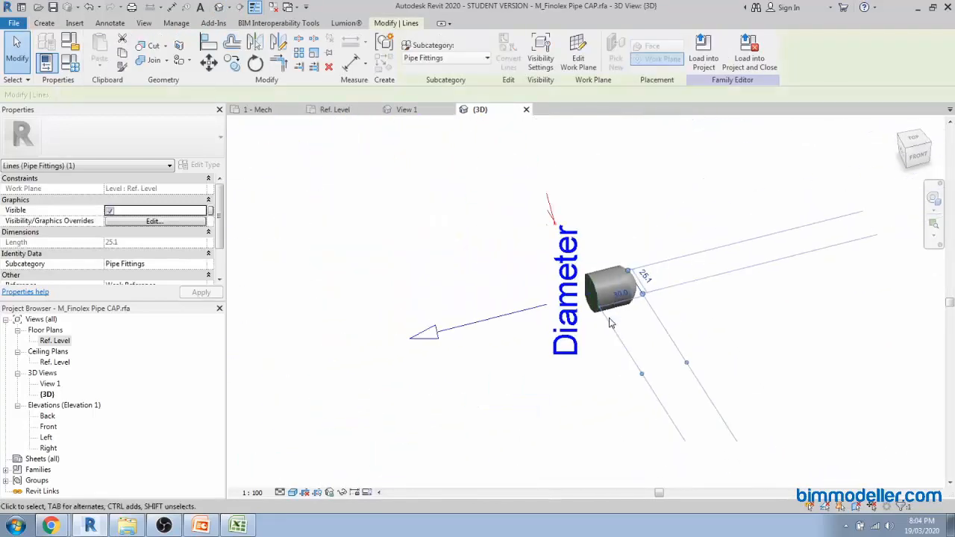
scroll(589, 350, "up", 3)
left_click(320, 262)
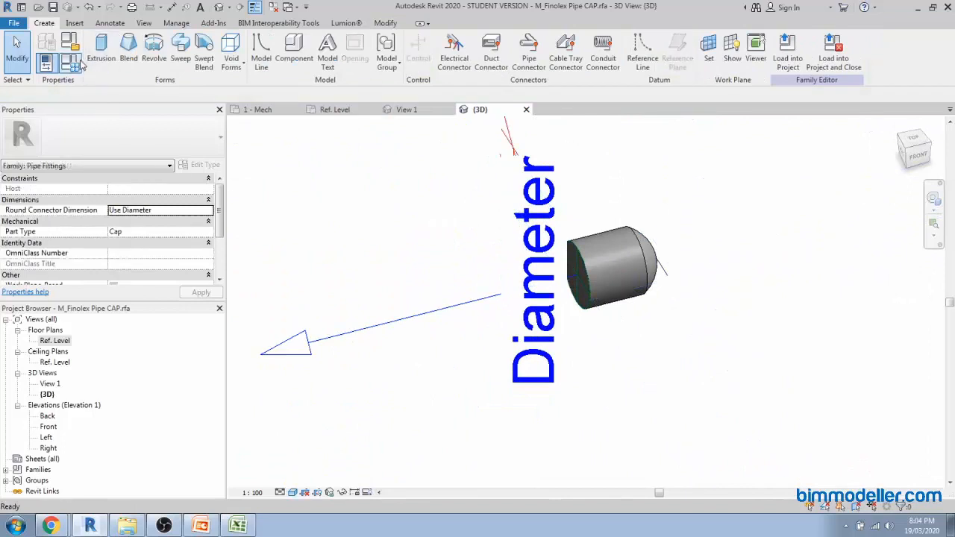
left_click(78, 64)
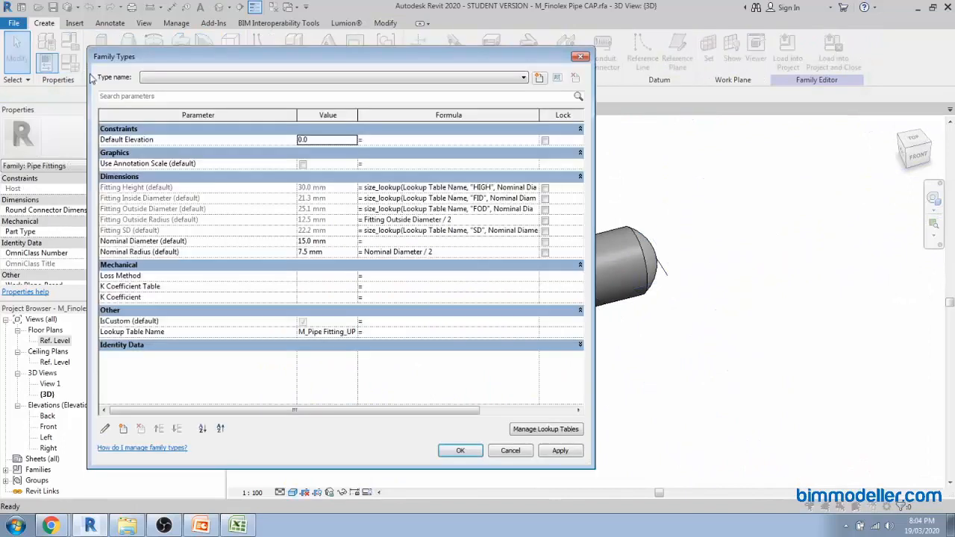
left_click(336, 241)
type("40")
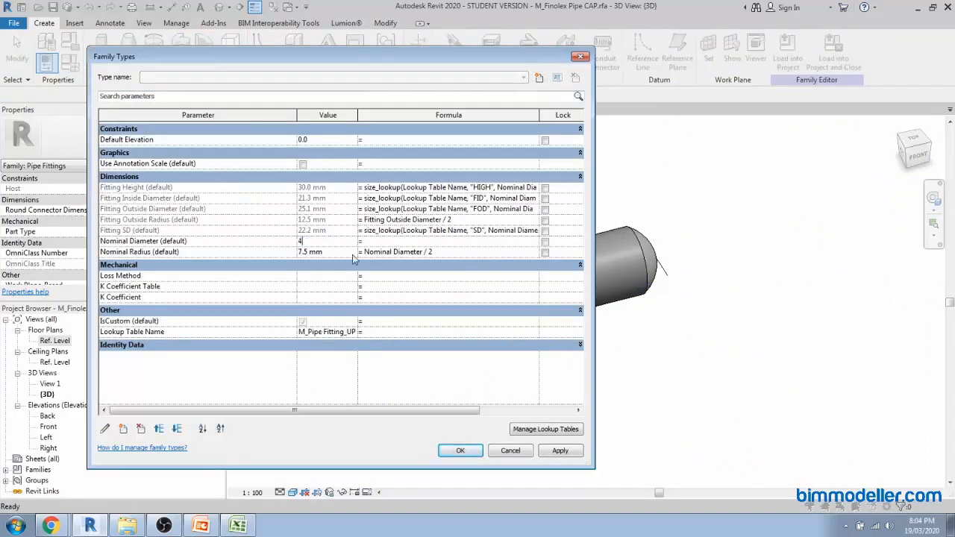
left_click(460, 451)
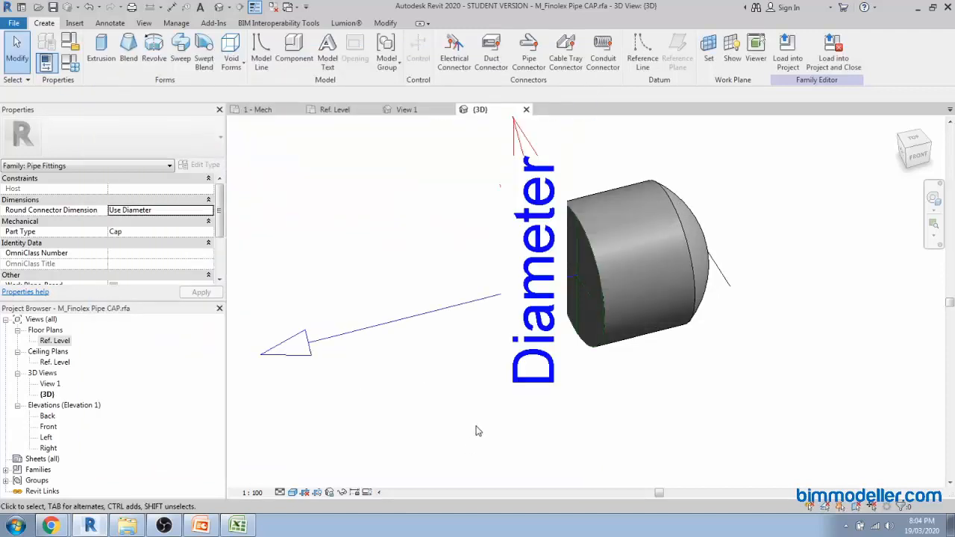
scroll(522, 418, "down", 3)
mouse_move(627, 398)
middle_mouse_down("shift")
mouse_move(581, 396)
mouse_move(624, 411)
middle_mouse_up("shift")
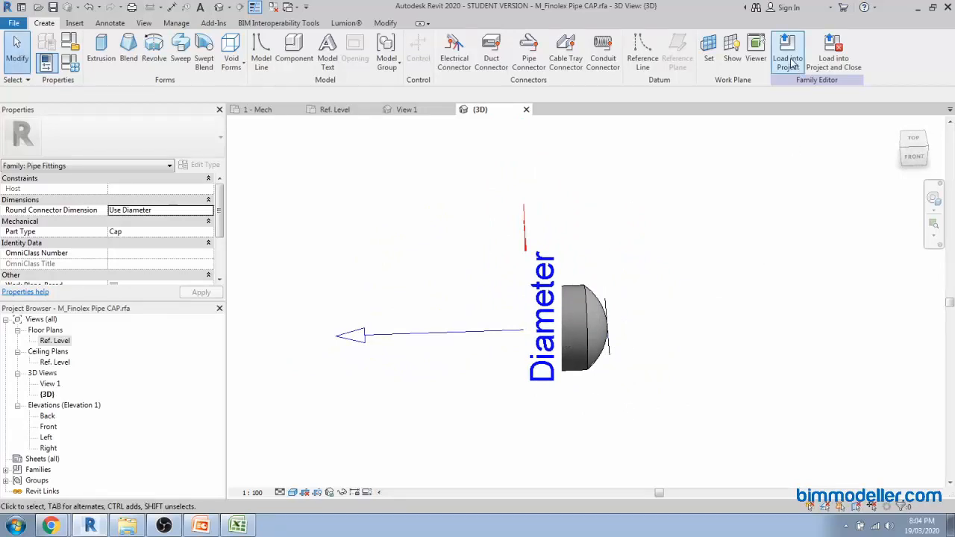
Load the cap family into the project For Pipe Fitting for Finolex Pipe.rvt
left_click(787, 54)
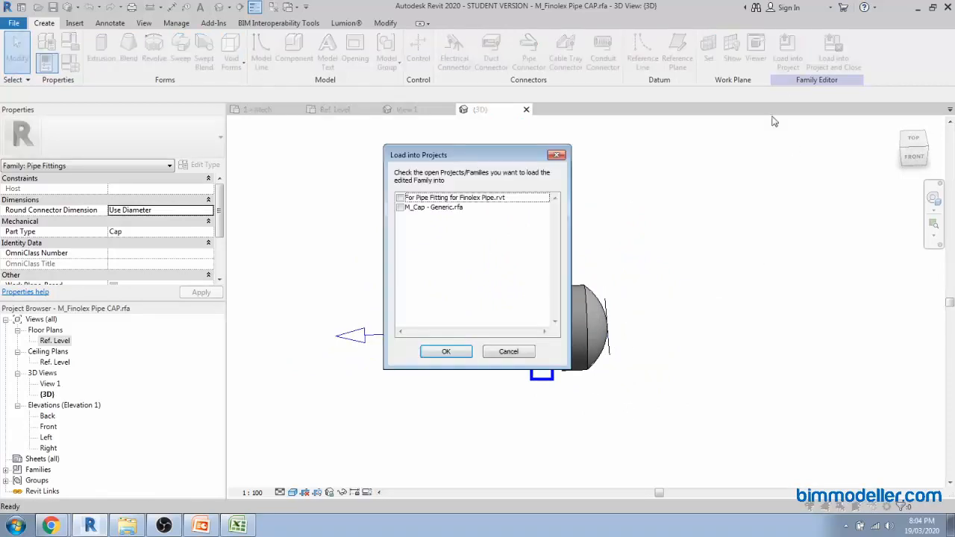
left_click(400, 199)
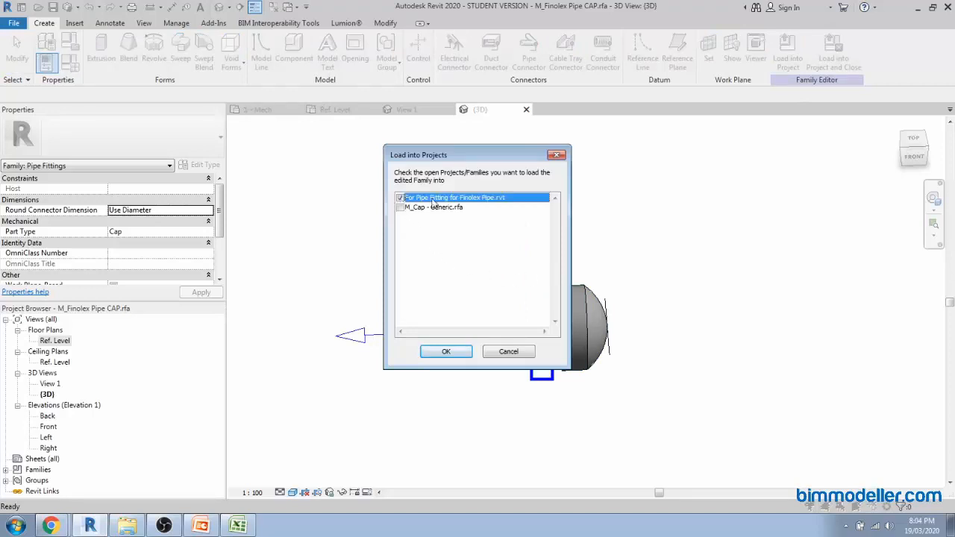
left_click(441, 353)
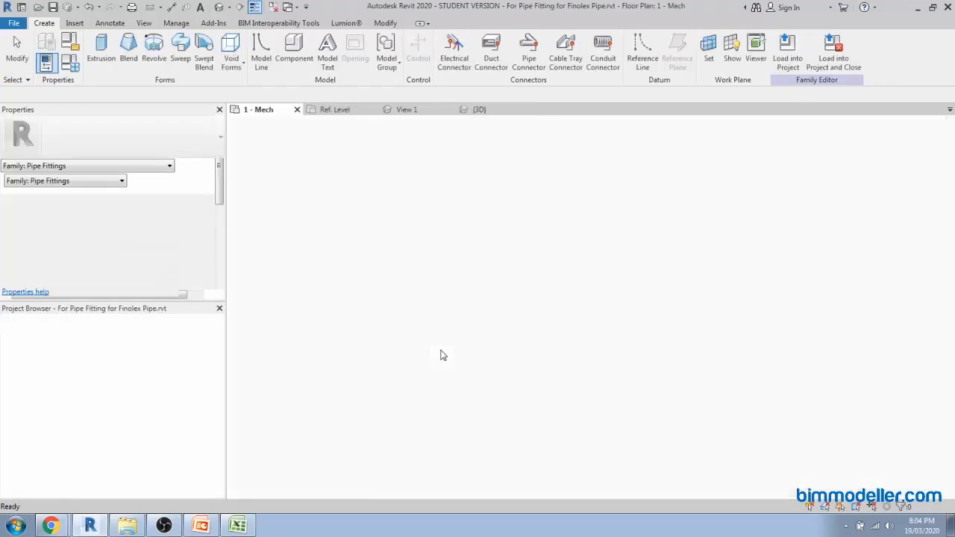
key("Escape")
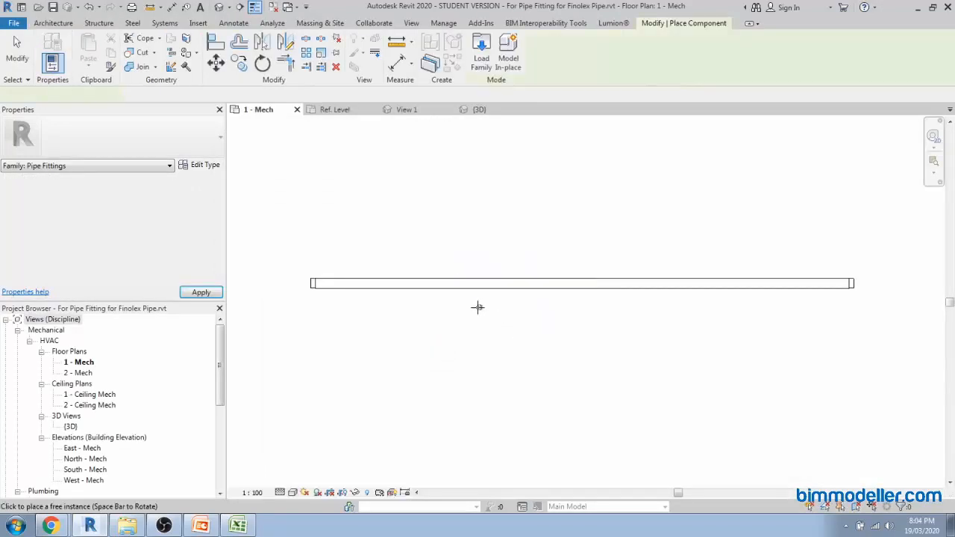
Leave component placement and delete the existing cap at the pipe's right end in the 1 - Mech plan
scroll(471, 326, "down", 2)
key("Escape")
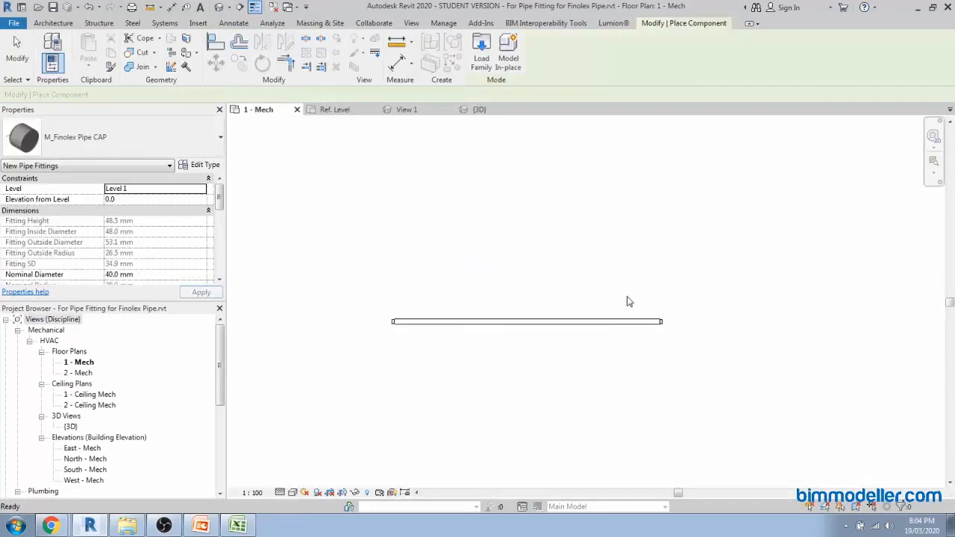
left_click_drag(627, 296, 693, 349)
key("Delete")
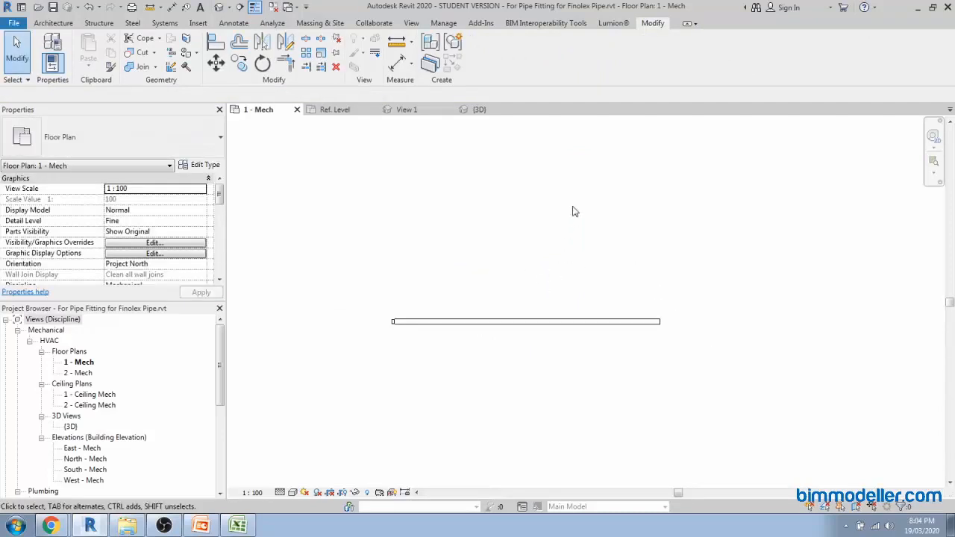
Examine the pipe size catalog of the Polyvinyl Chloride - Rigid - Schd 80 segment in the mechanical settings
key("m")
key("s")
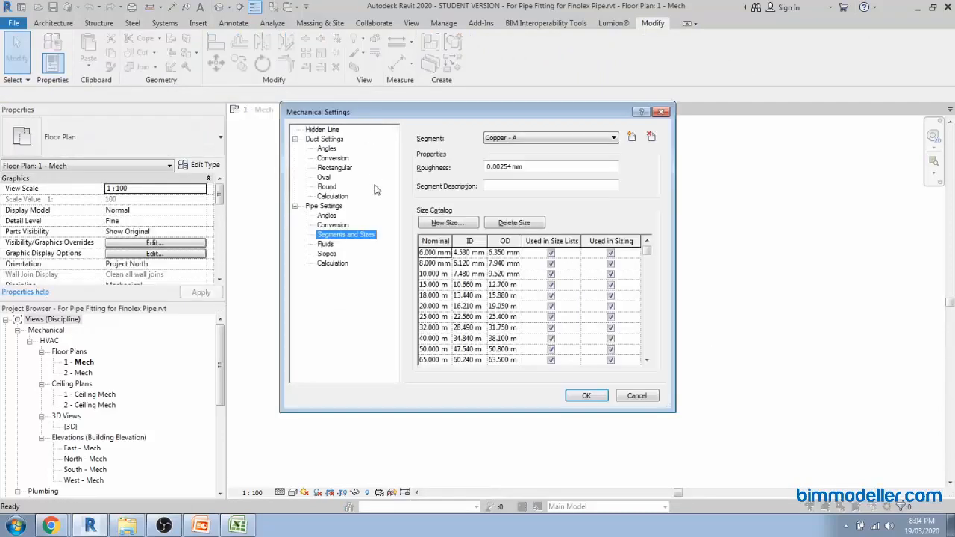
left_click(531, 138)
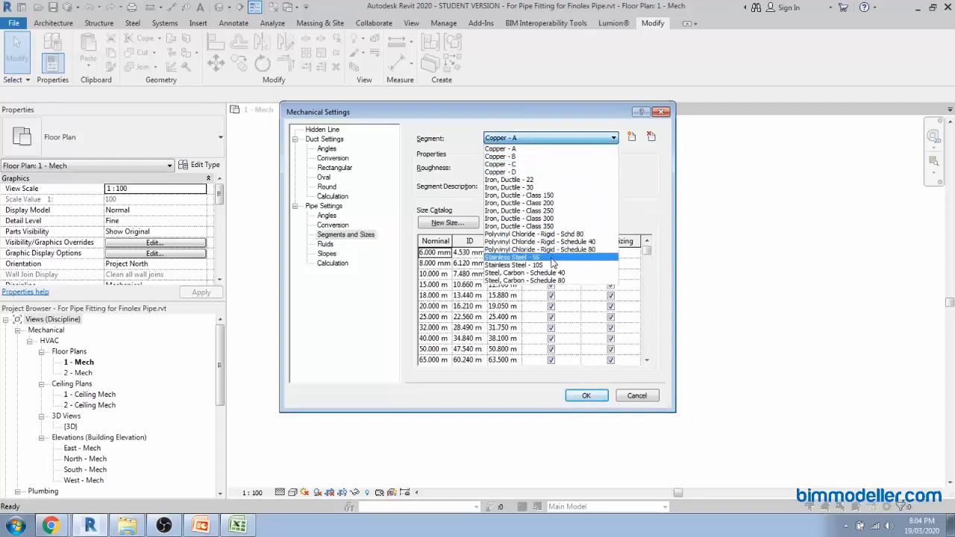
left_click(552, 234)
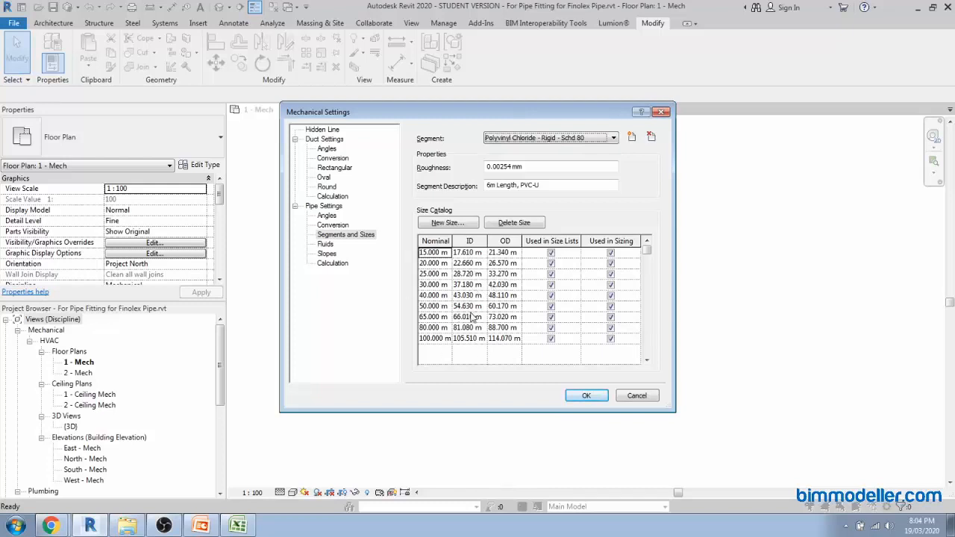
key("Return")
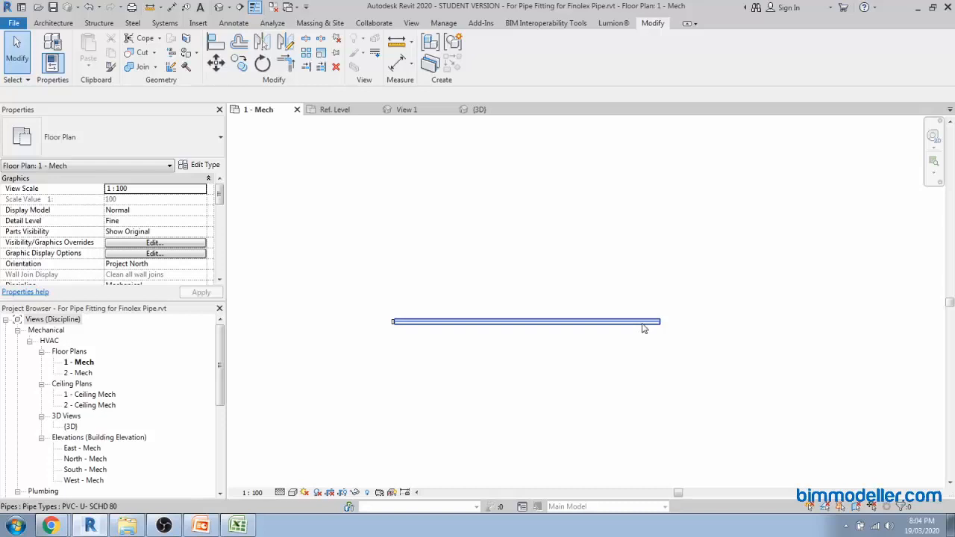
Place a new M_Finolex Pipe CAP at the pipe's open right end, using the left cap as the source
scroll(643, 328, "up", 2)
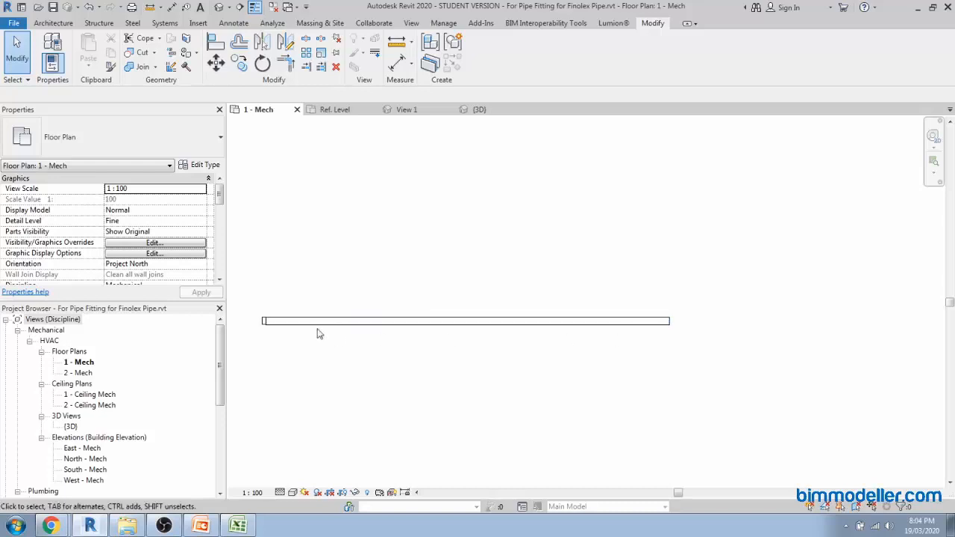
left_click_drag(249, 290, 288, 360)
key("c")
key("s")
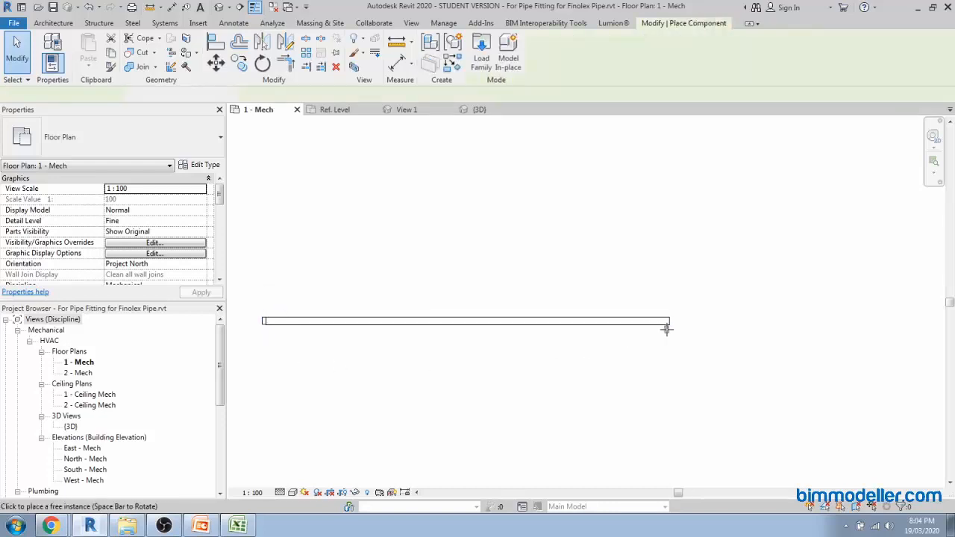
scroll(678, 324, "up", 4)
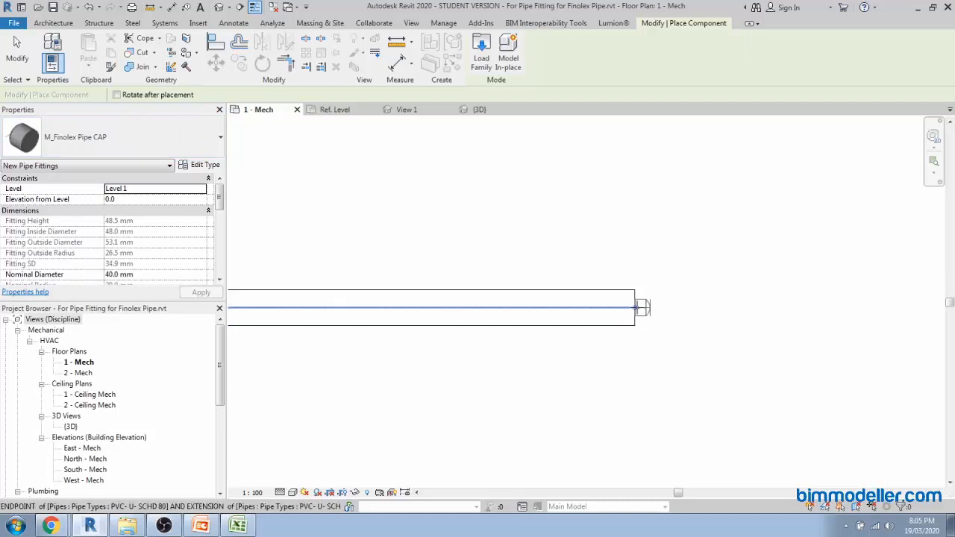
left_click(636, 309)
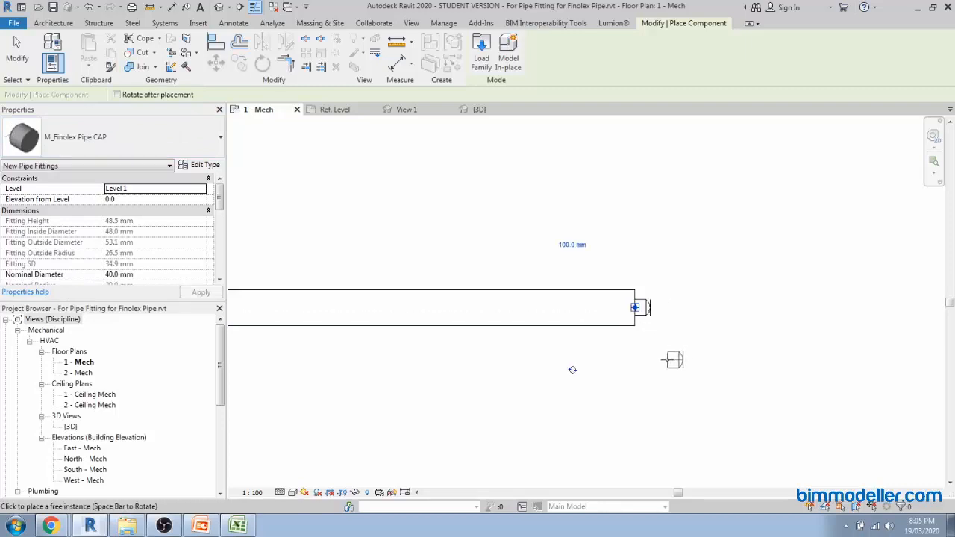
Remove the cap just placed at the pipe's right end and leave component placement
key("Escape")
scroll(627, 366, "down", 3)
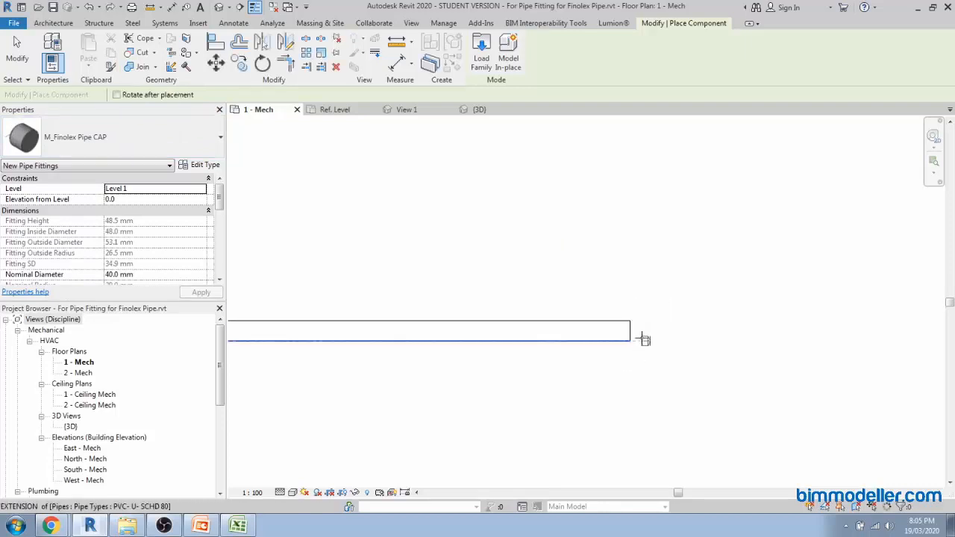
scroll(644, 339, "up", 2)
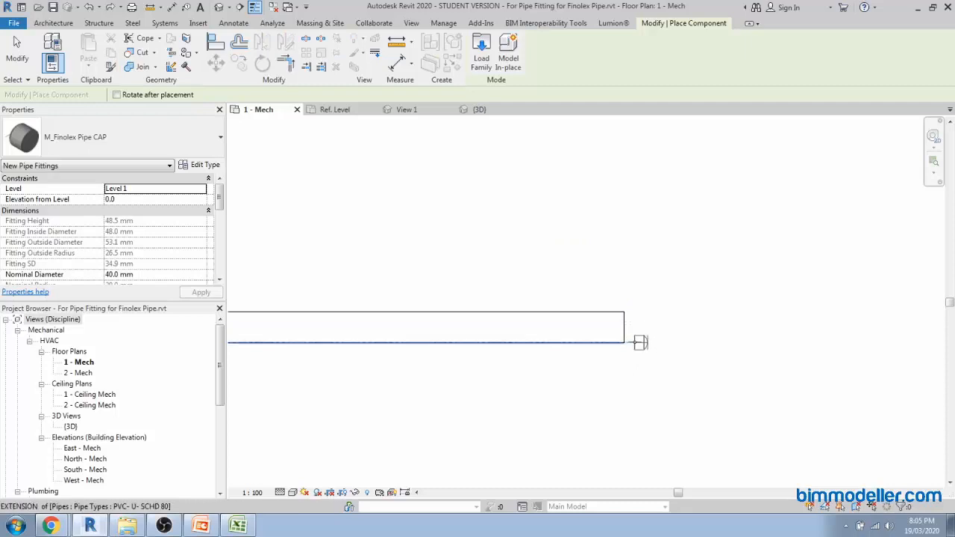
key("Escape")
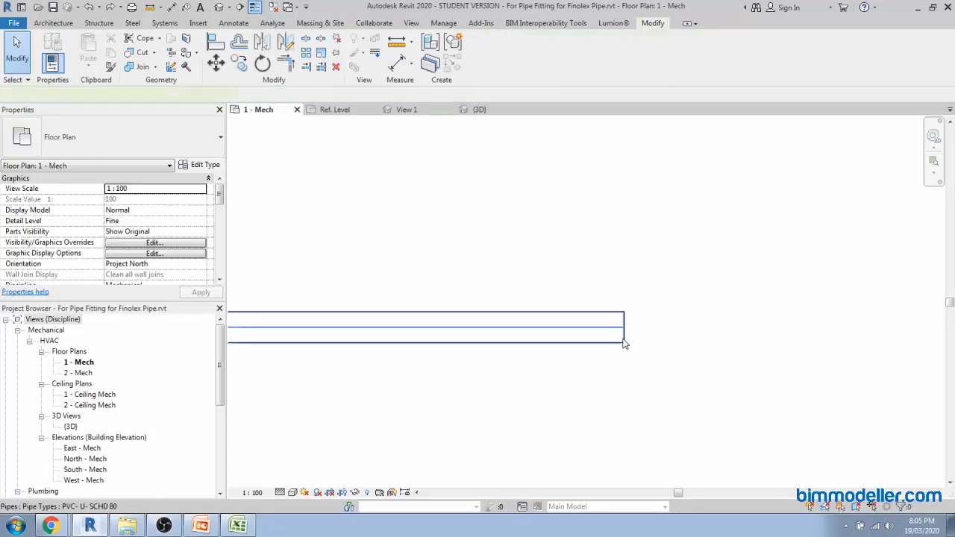
Set the cap fitting in the PVC- U- SCHD 80 pipe type's routing preferences to M_Finolex Pipe CAP
left_click(624, 341)
left_click(200, 163)
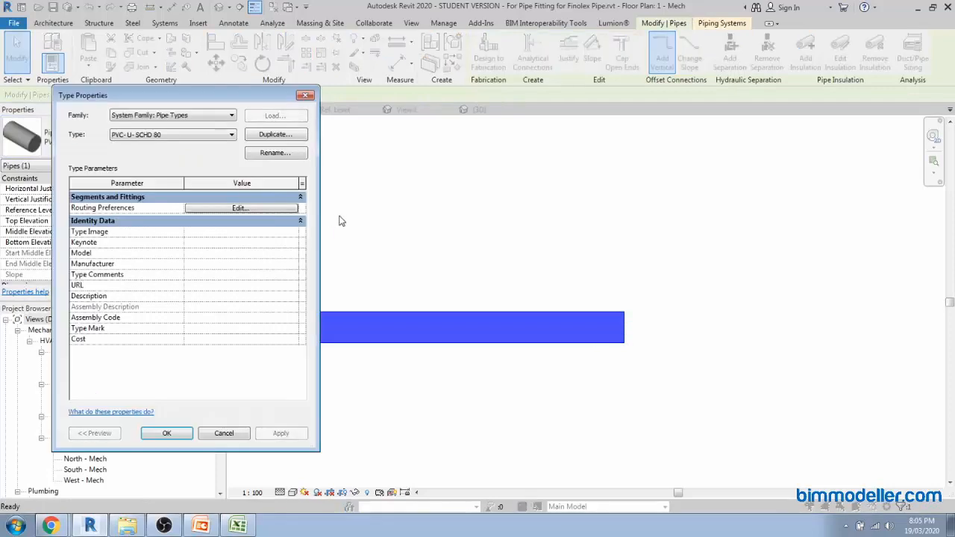
left_click(283, 208)
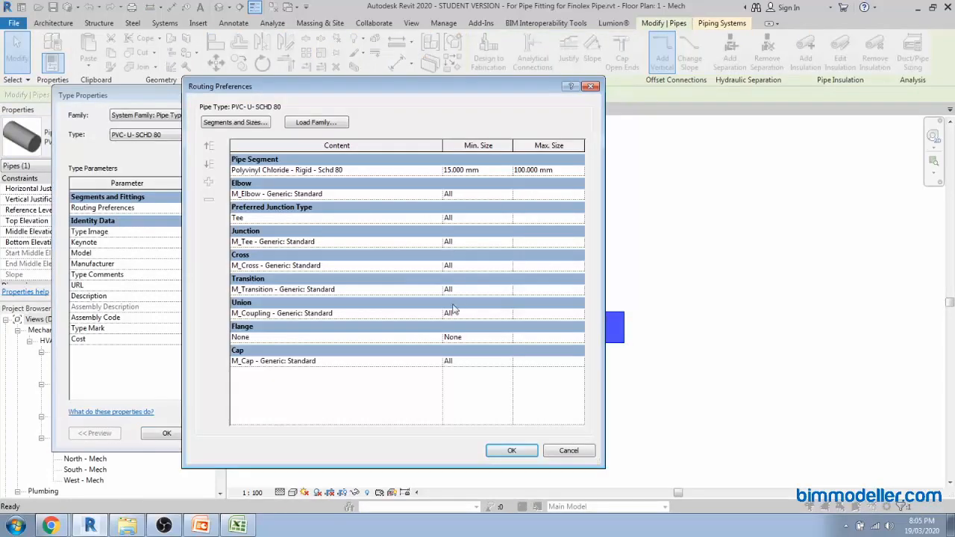
left_click(443, 361)
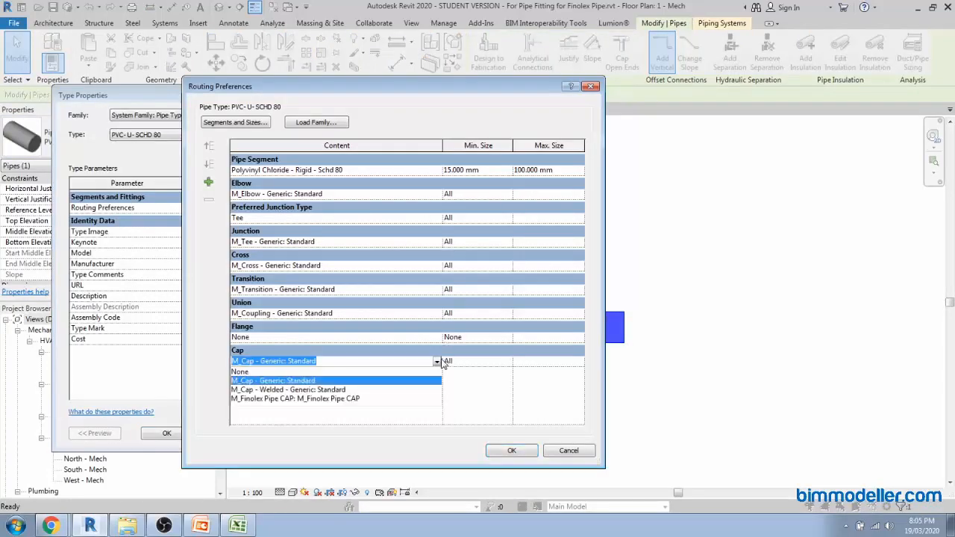
left_click(363, 399)
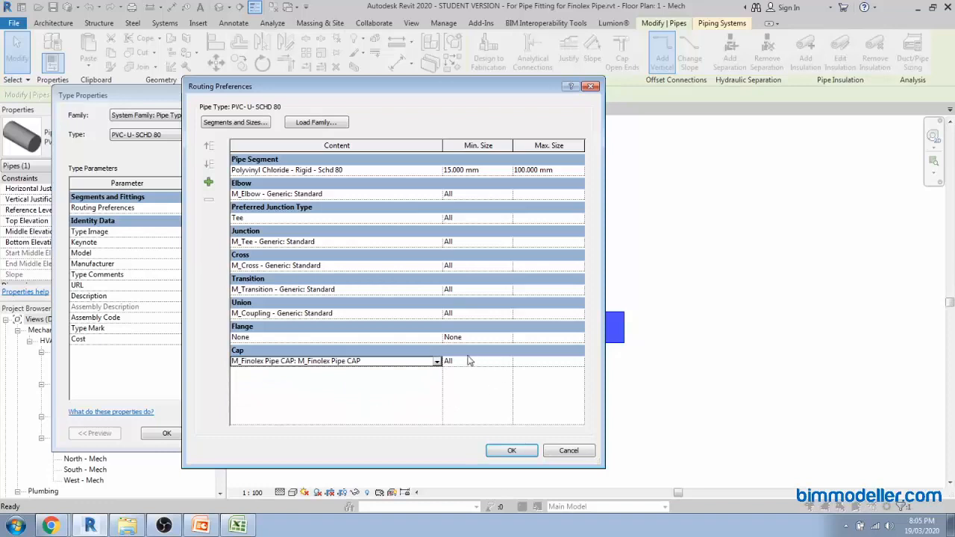
left_click(510, 451)
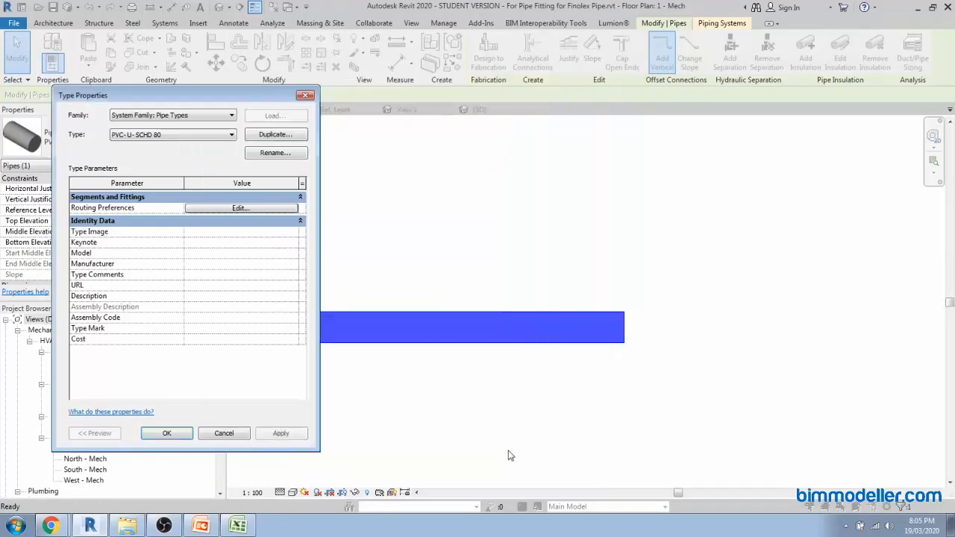
left_click(168, 432)
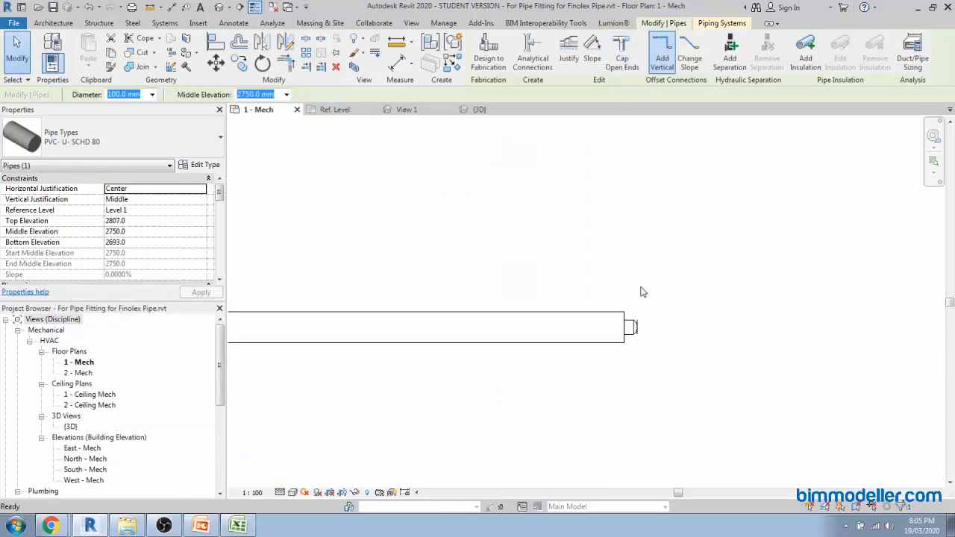
Cap the open right end of the 100 mm pipe and select the new cap to inspect its fit
key("Escape")
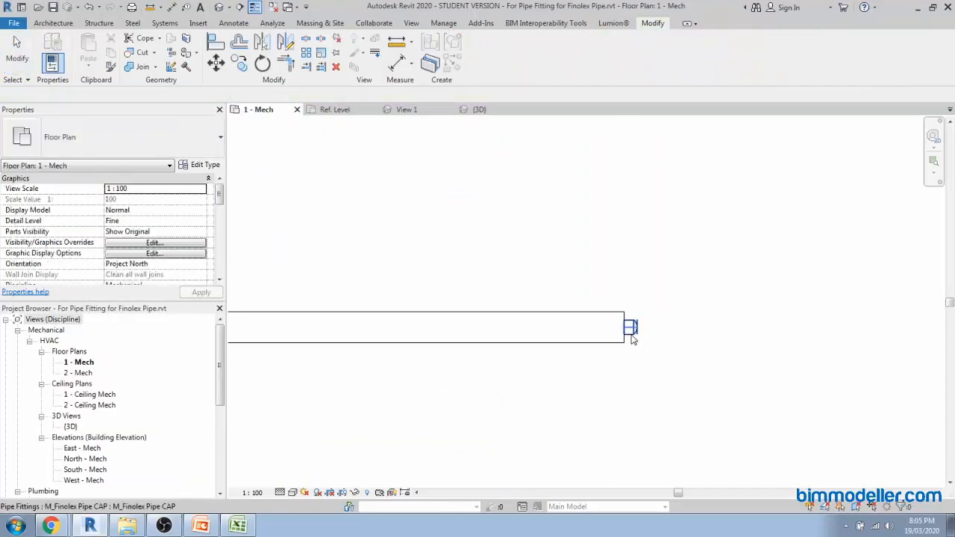
scroll(587, 365, "down", 2)
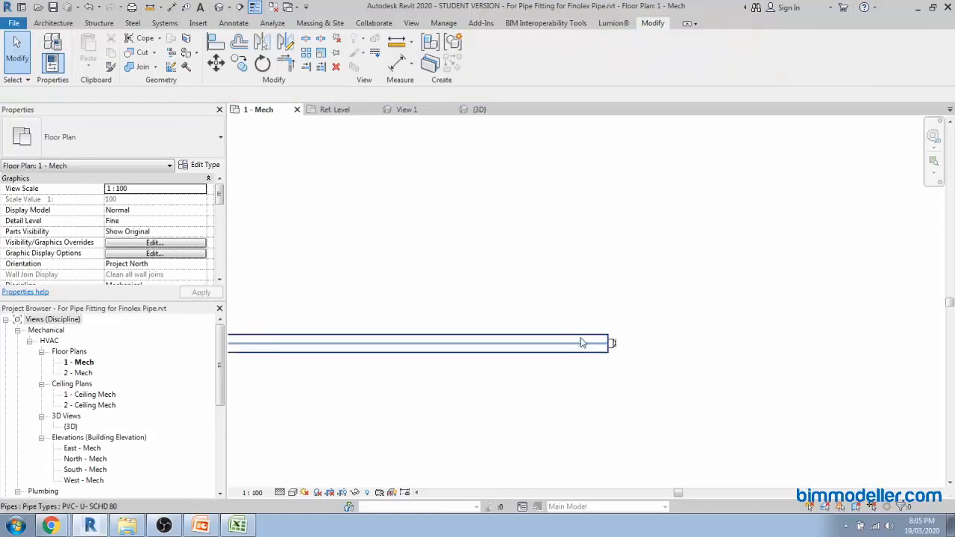
left_click_drag(575, 293, 648, 396)
scroll(609, 364, "up", 3)
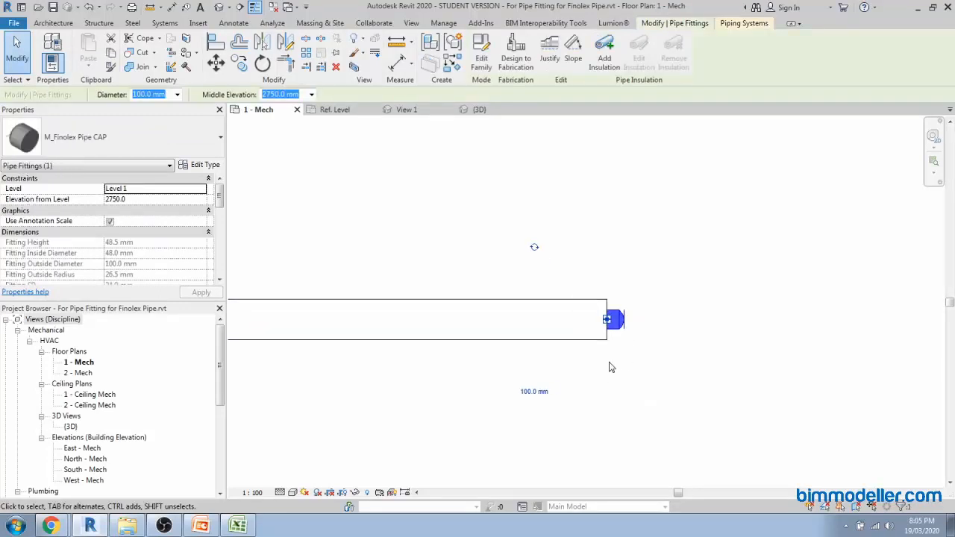
Create a similar horizontal PVC- U- SCHD 80 pipe with a 15 mm diameter above the 100 mm pipe
left_click(561, 343)
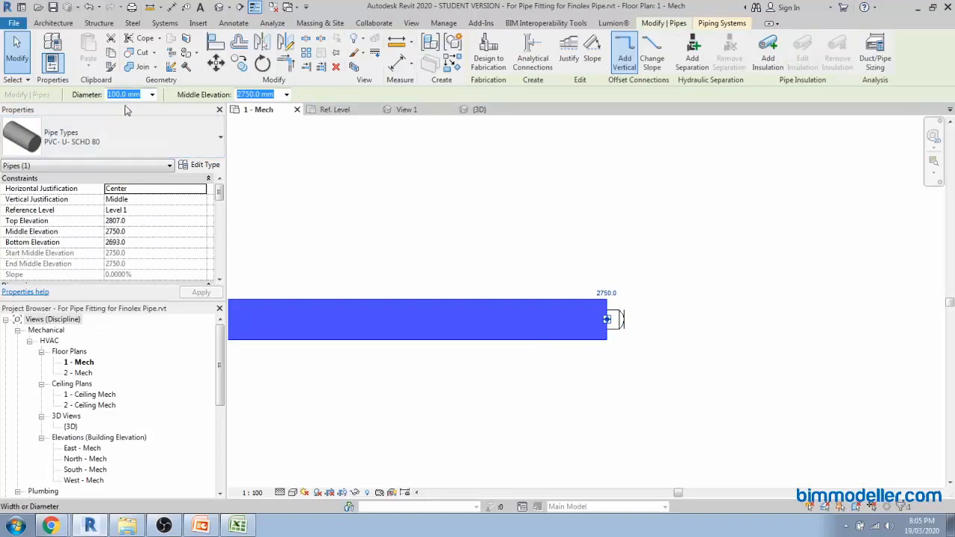
key("c")
key("s")
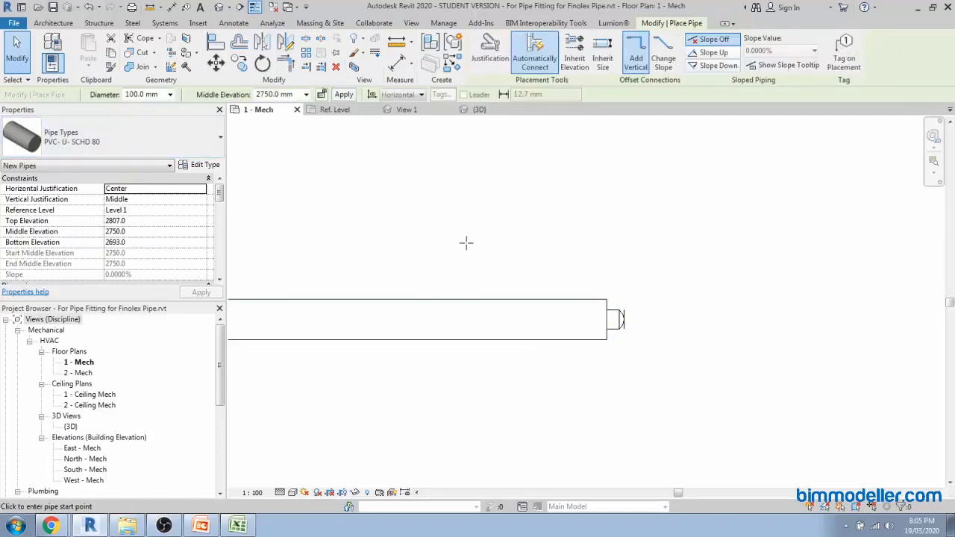
left_click(171, 95)
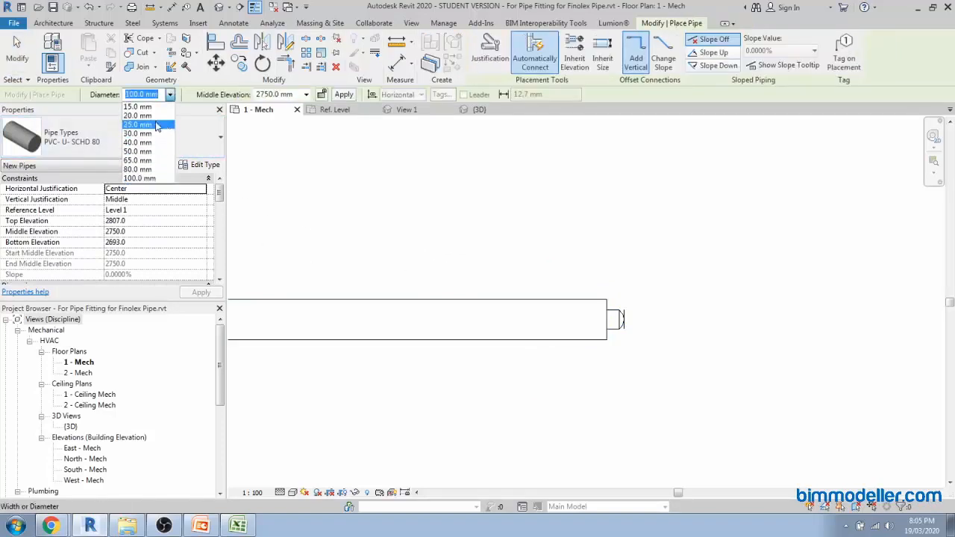
left_click(137, 107)
left_click(402, 229)
left_click(579, 229)
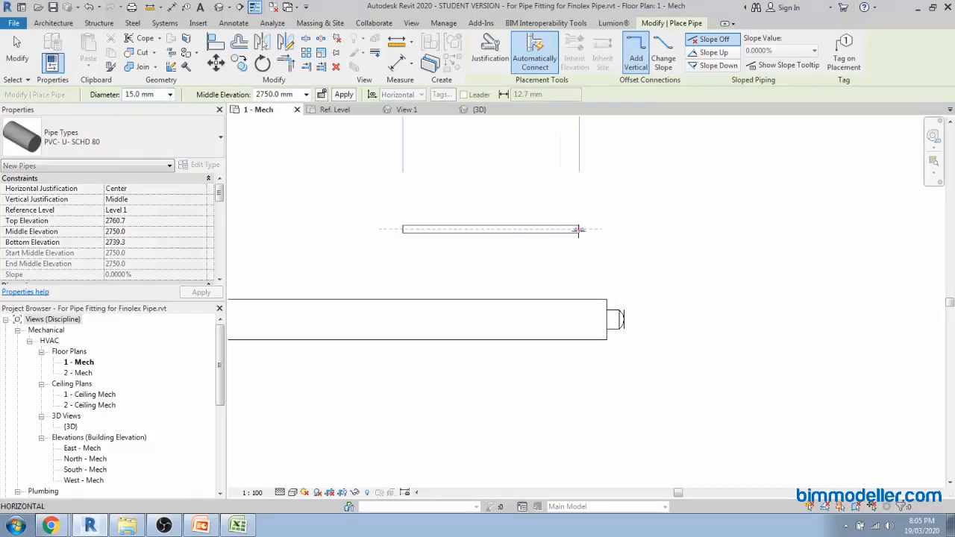
key("Escape")
key("Escape")
Cap both open ends of the 15 mm pipe and inspect the size of its right cap
left_click_drag(576, 246, 539, 205)
left_click(621, 61)
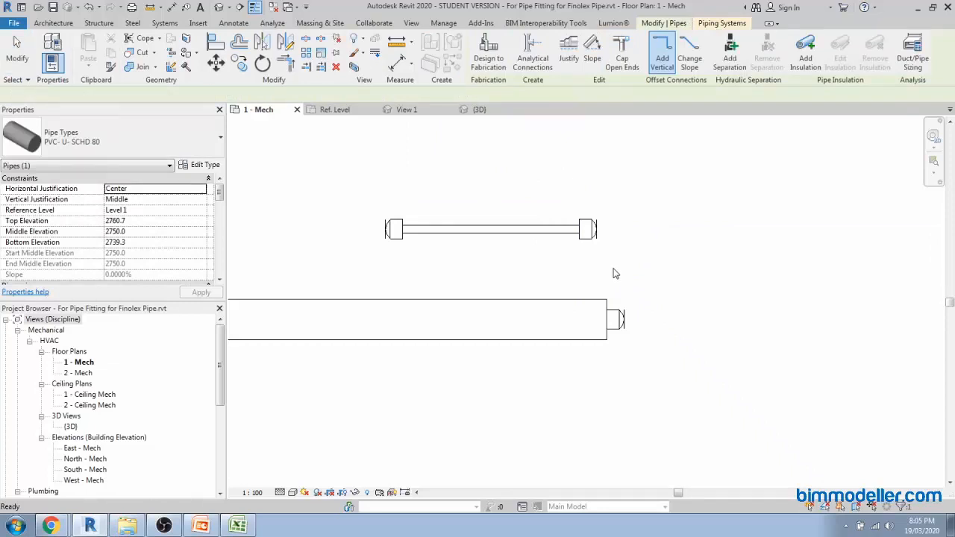
left_click(606, 272)
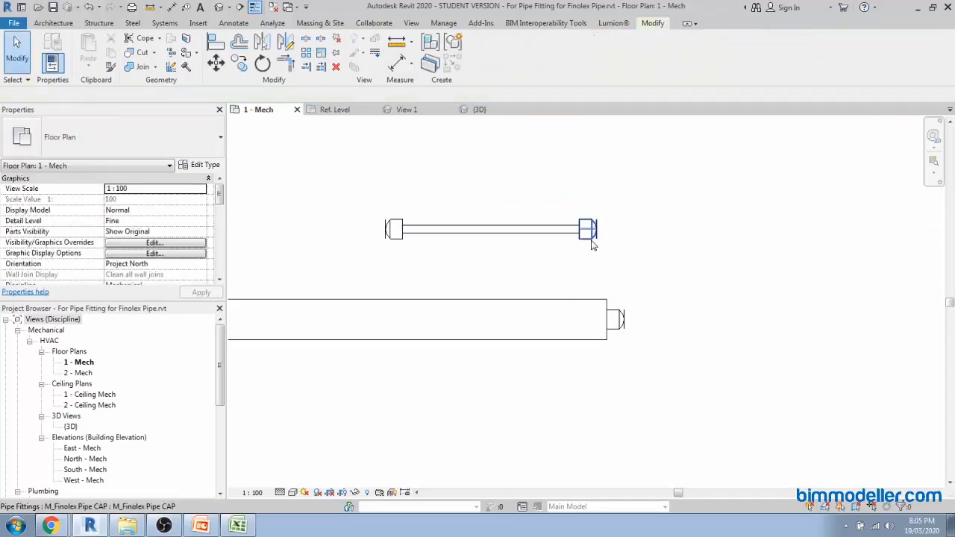
left_click(590, 257)
scroll(593, 261, "up", 2)
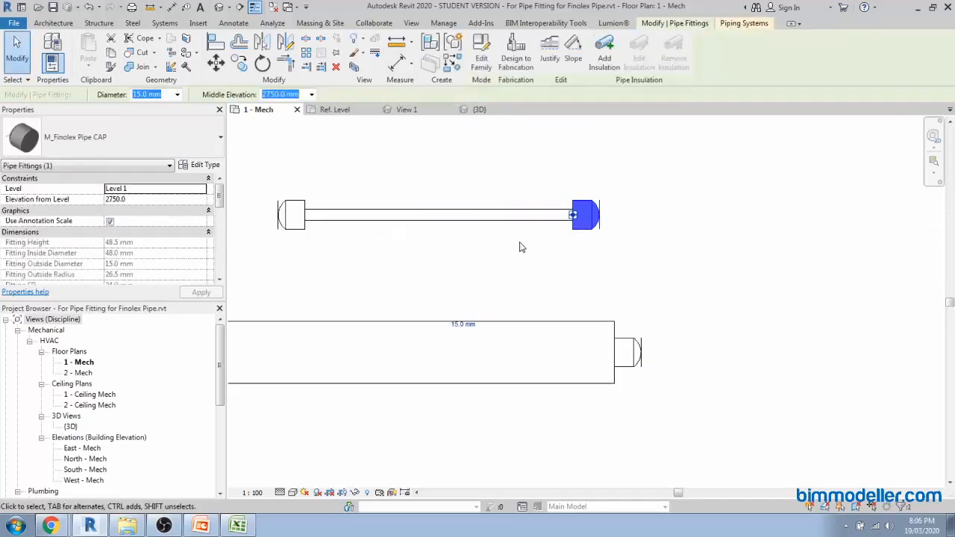
middle_click_drag(521, 246, 570, 291)
left_click(609, 299)
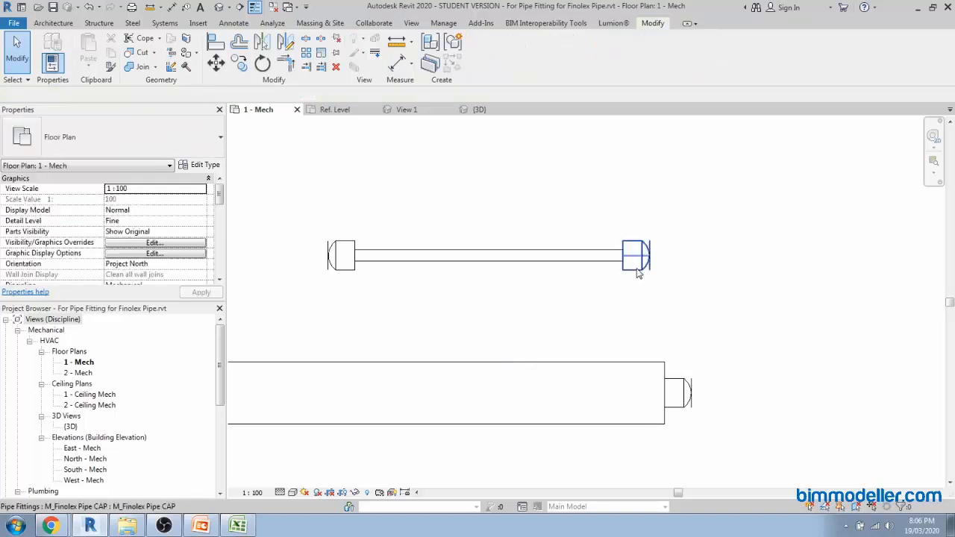
Associate the connector's diameter with the Nominal Diameter parameter in the cap family's 3D view
left_click(491, 111)
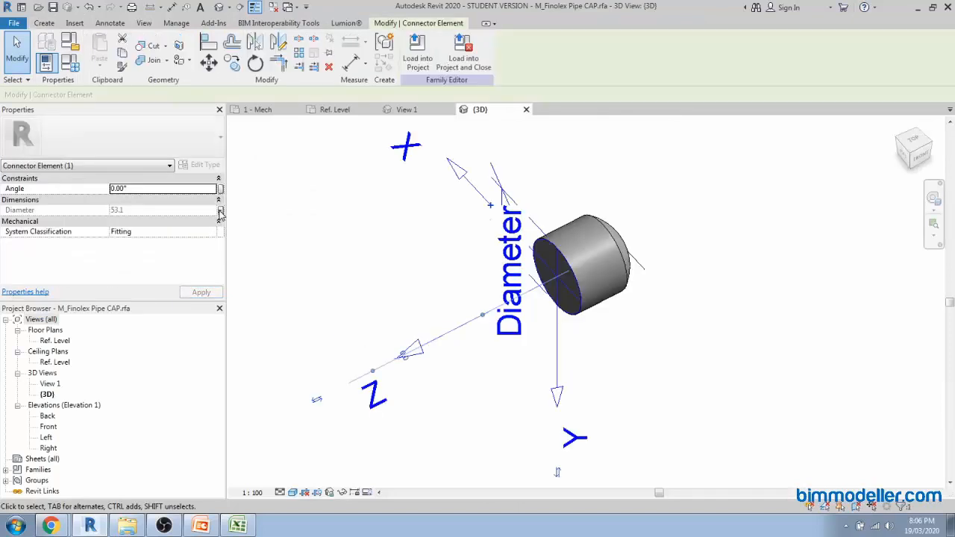
left_click(220, 211)
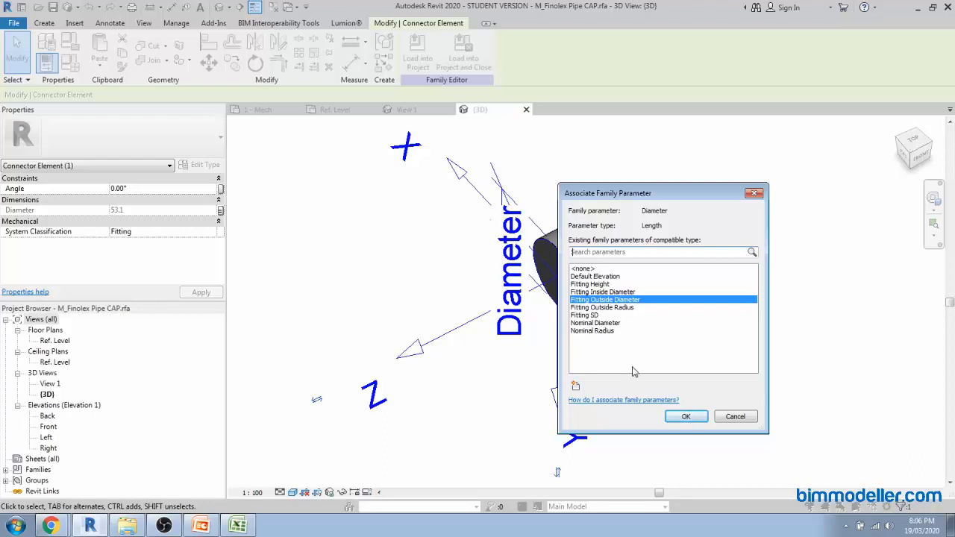
left_click(587, 315)
left_click(681, 416)
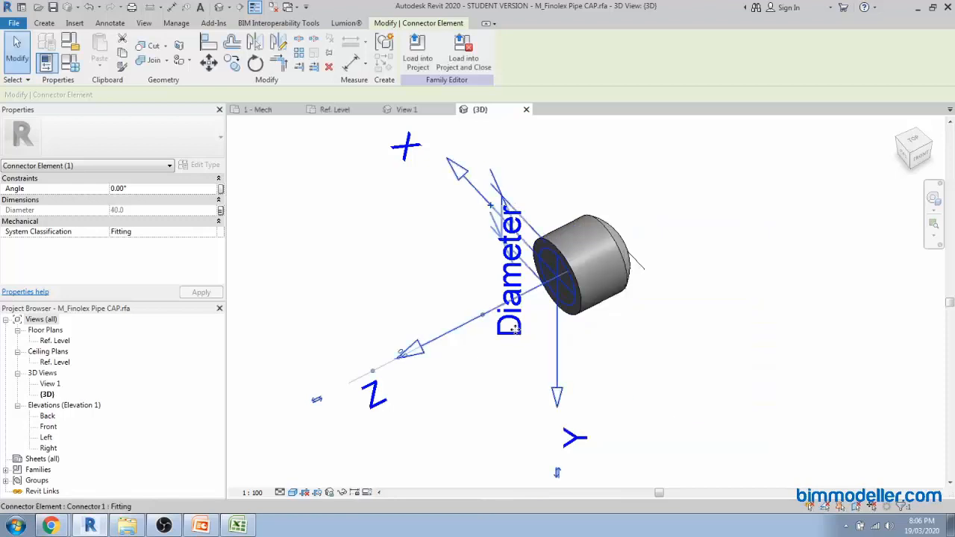
mouse_move(507, 328)
middle_mouse_down()
mouse_move(527, 337)
mouse_move(513, 341)
middle_mouse_up()
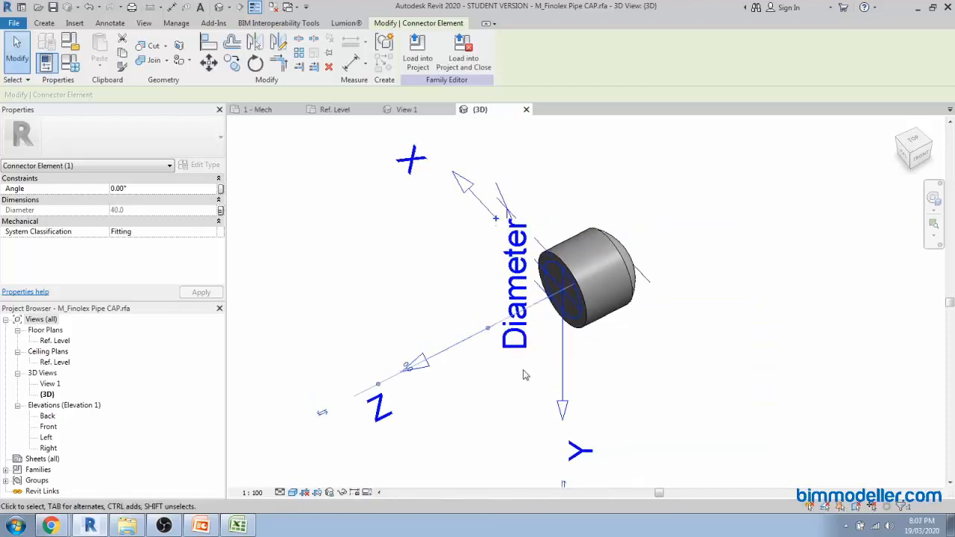
Reload the cap family into For Pipe Fitting for Finolex Pipe.rvt over the existing version and check the caps in the plan
left_click(418, 54)
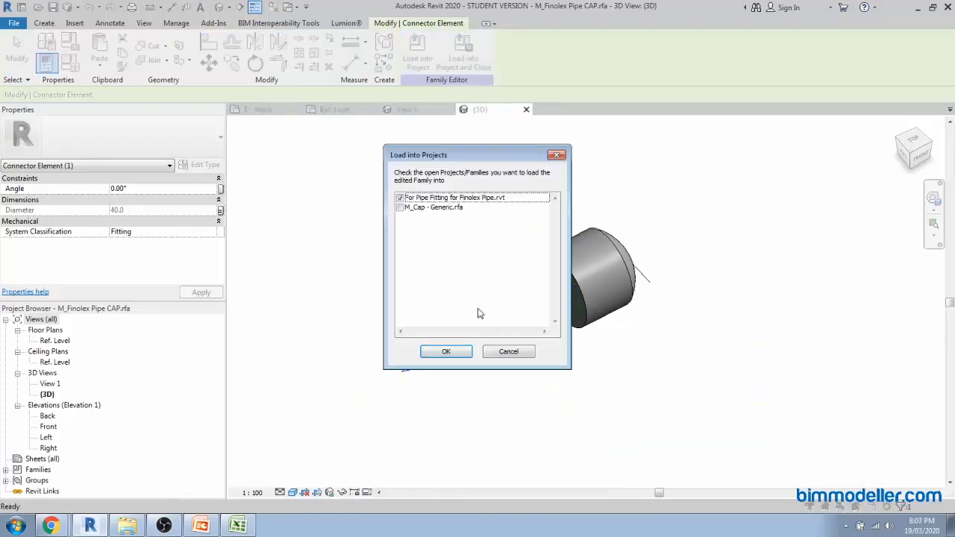
left_click(446, 352)
left_click(472, 274)
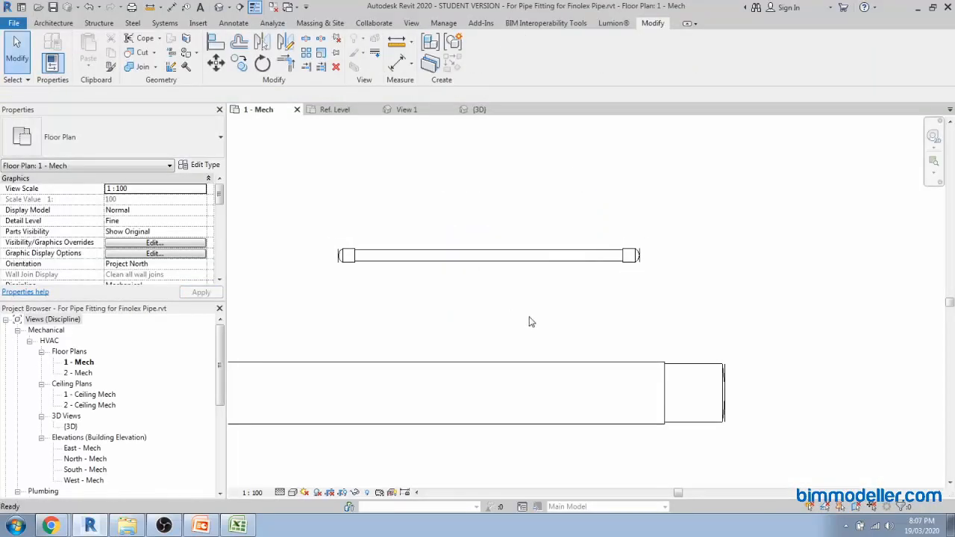
left_click_drag(558, 234, 628, 306)
left_click(579, 295)
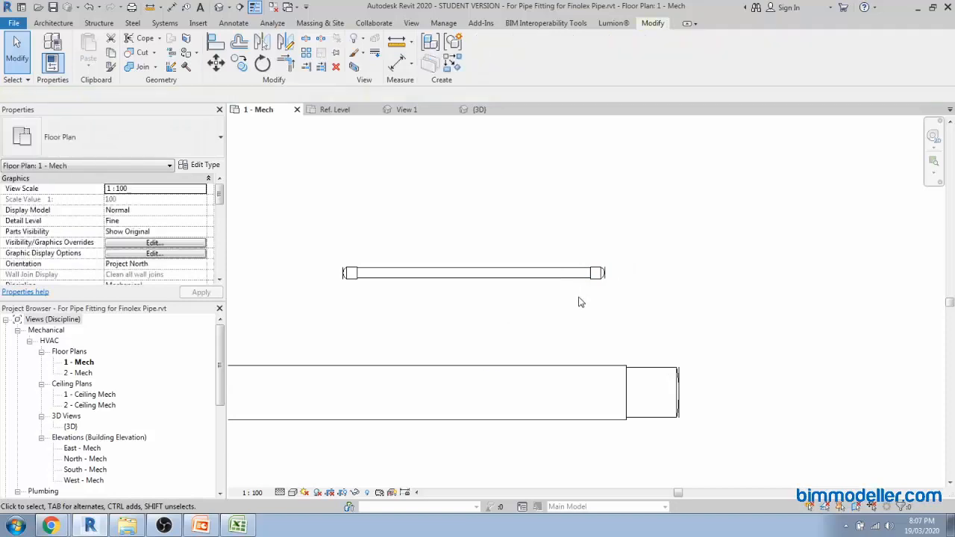
Create a similar 15 mm pipe about 370 mm long, running horizontally above the capped 15 mm pipe
left_click(539, 274)
key("c")
key("s")
left_click(405, 210)
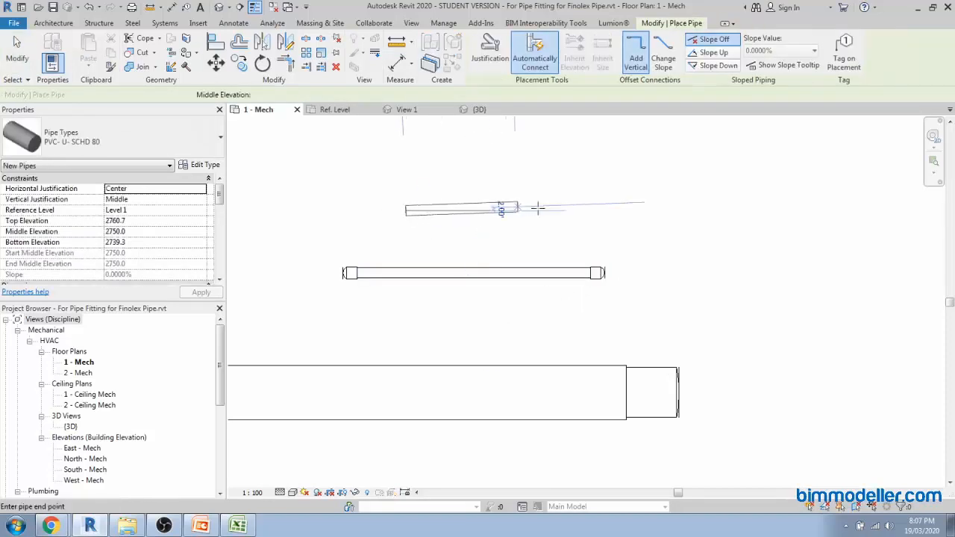
left_click(581, 217)
key("Escape")
key("Escape")
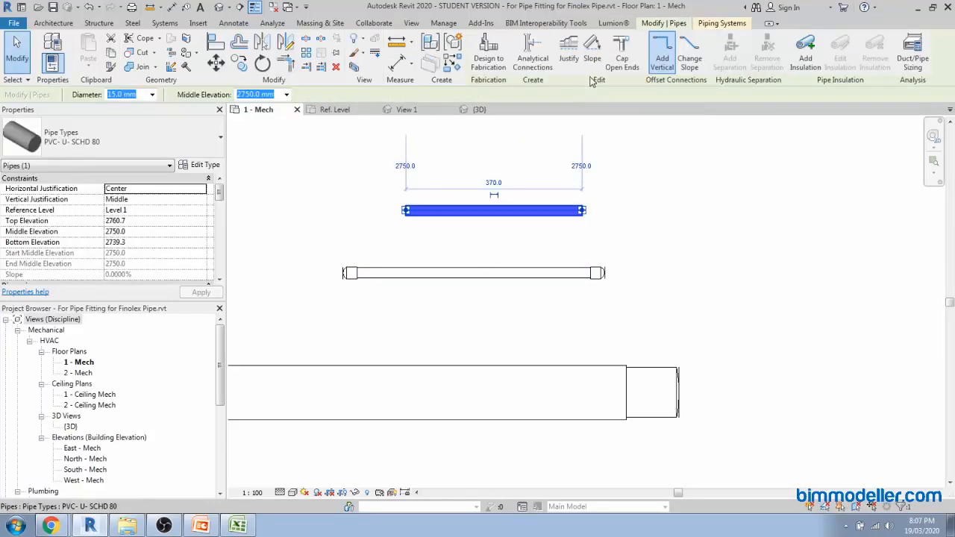
Set the new uppermost pipe's diameter to 40 mm, cap both of its open ends, and inspect the fit
left_click(152, 94)
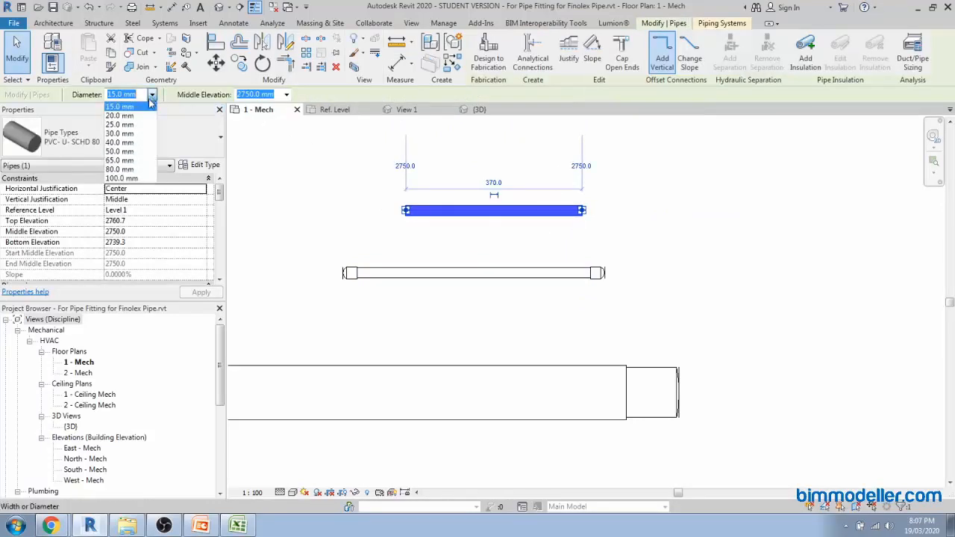
left_click(134, 146)
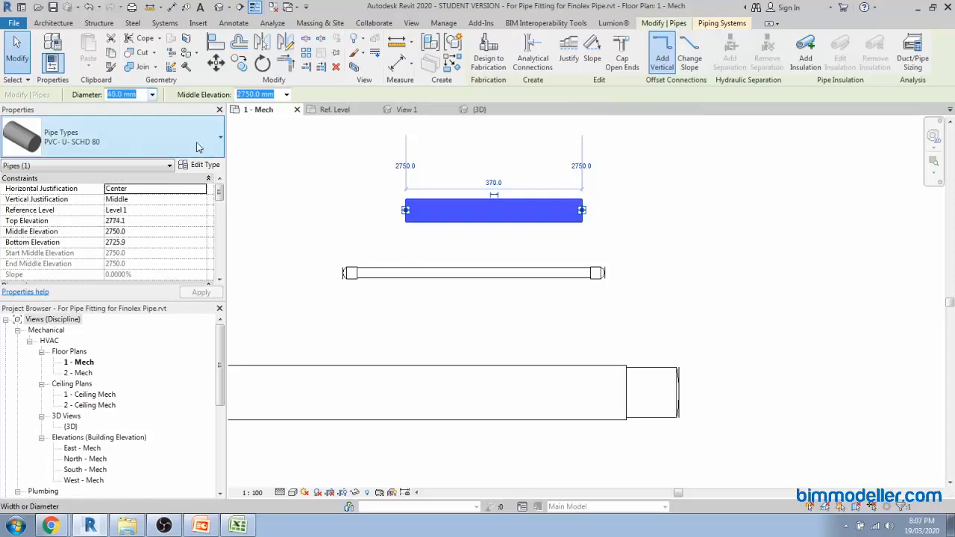
left_click(624, 68)
left_click(597, 245)
scroll(595, 253, "up", 3)
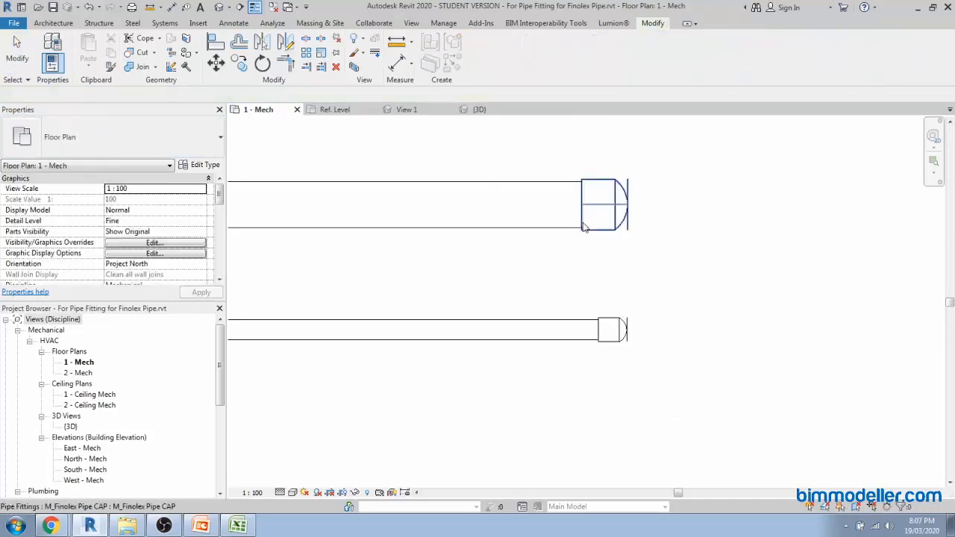
scroll(613, 269, "down", 3)
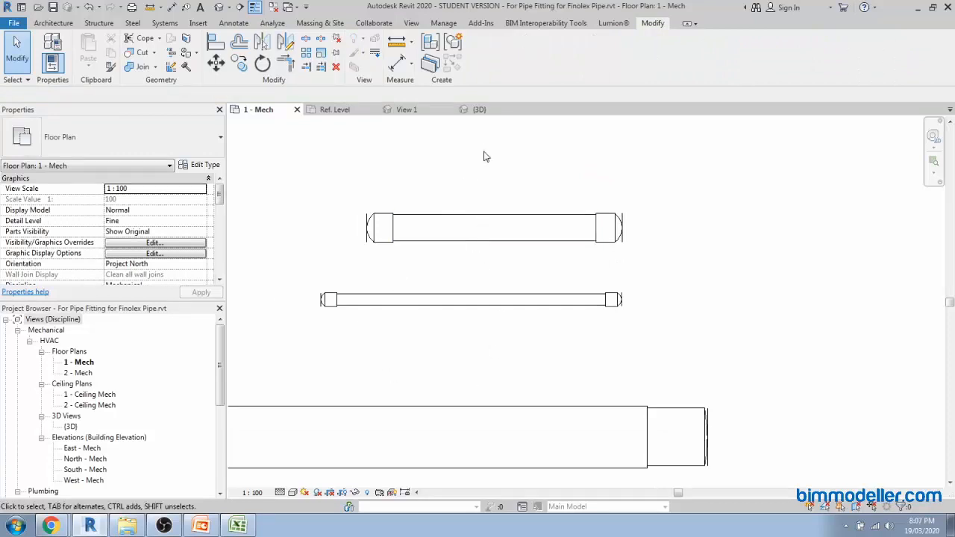
In the cap family's 3D view, turn off Coarse, Medium and Fine visibility for the two model lines at the domed end
left_click(482, 111)
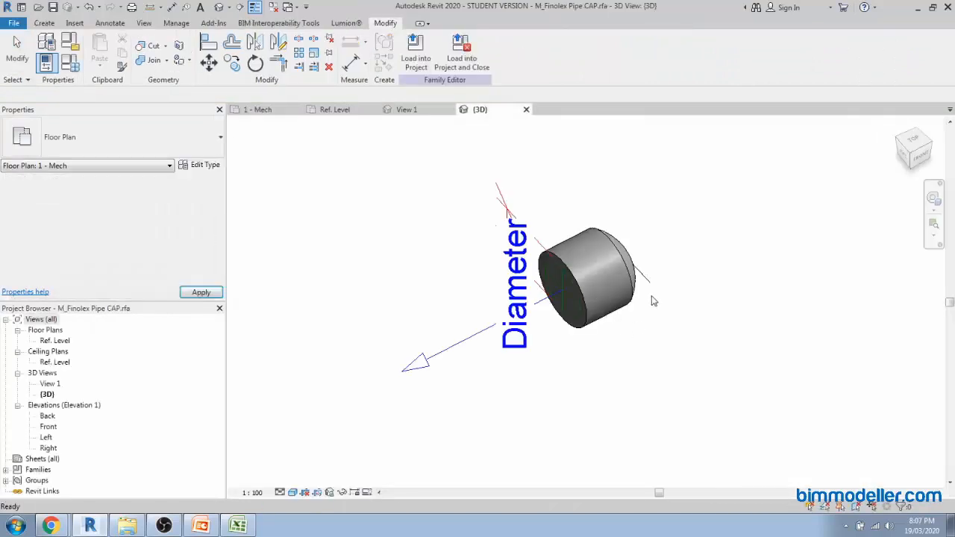
left_click(651, 287)
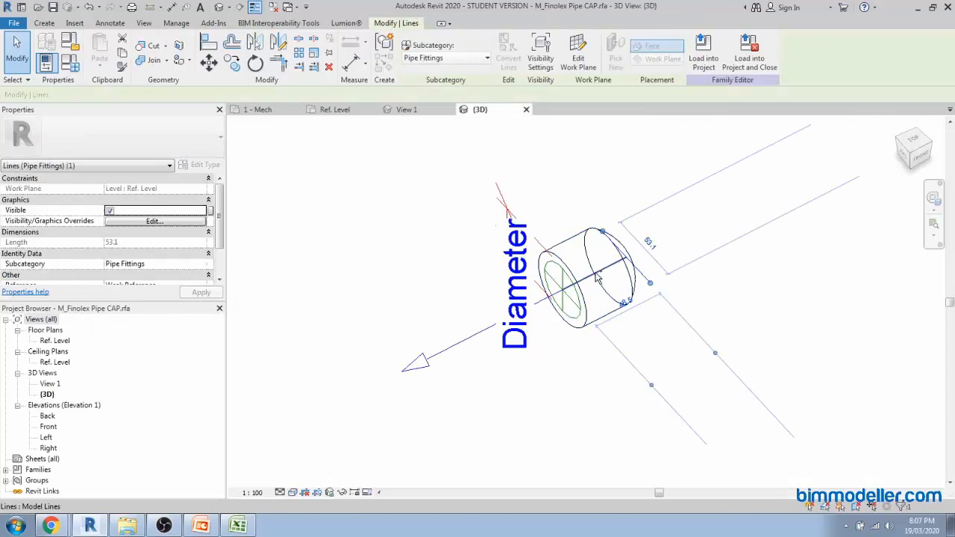
left_click(155, 223)
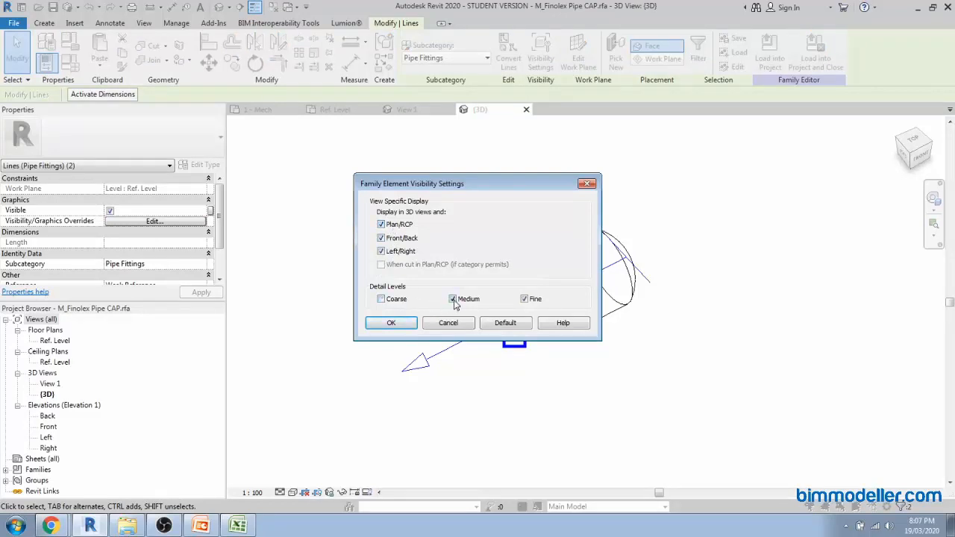
left_click(400, 301)
left_click(464, 300)
left_click(524, 300)
left_click(392, 323)
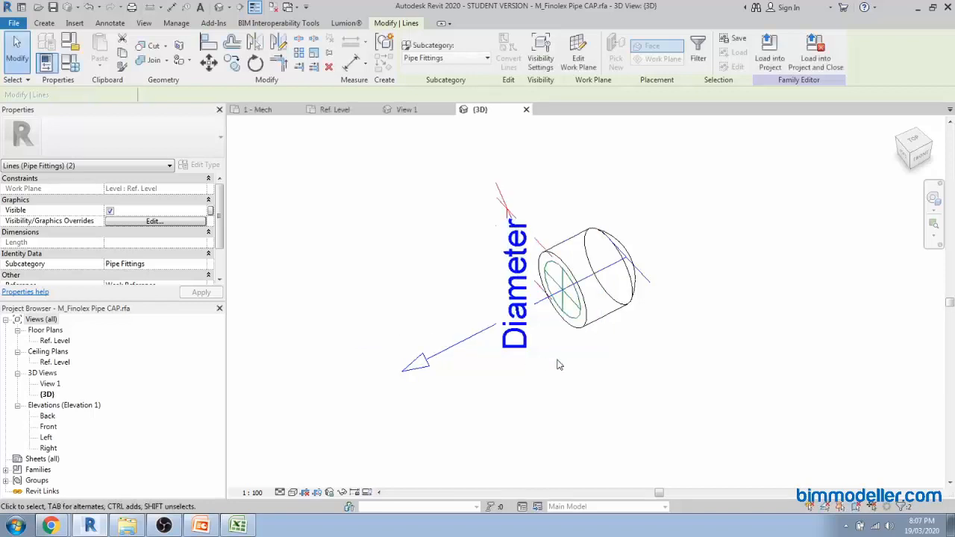
left_click(540, 145)
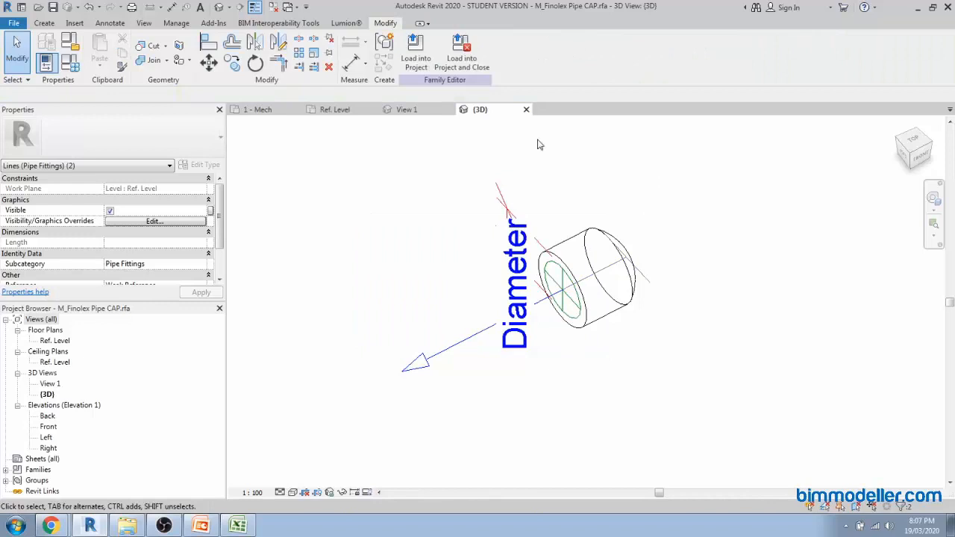
Reload the modified cap family into For Pipe Fitting for Finolex Pipe.rvt, overwriting the existing version
left_click(418, 58)
left_click(446, 351)
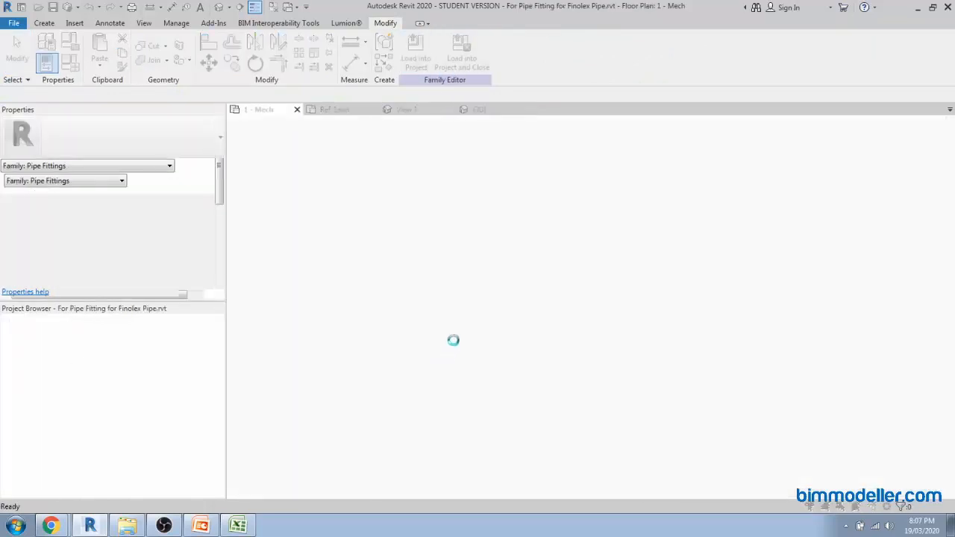
left_click(465, 277)
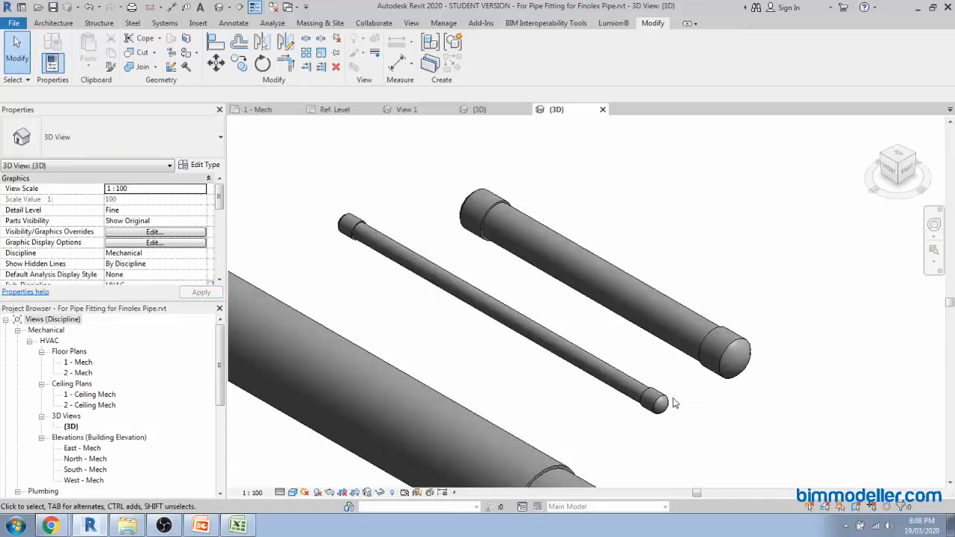
Examine how the reloaded caps look and fit on the differently sized pipes in the project's 3D view
middle_click_drag(674, 398, 649, 326)
scroll(561, 333, "down", 3)
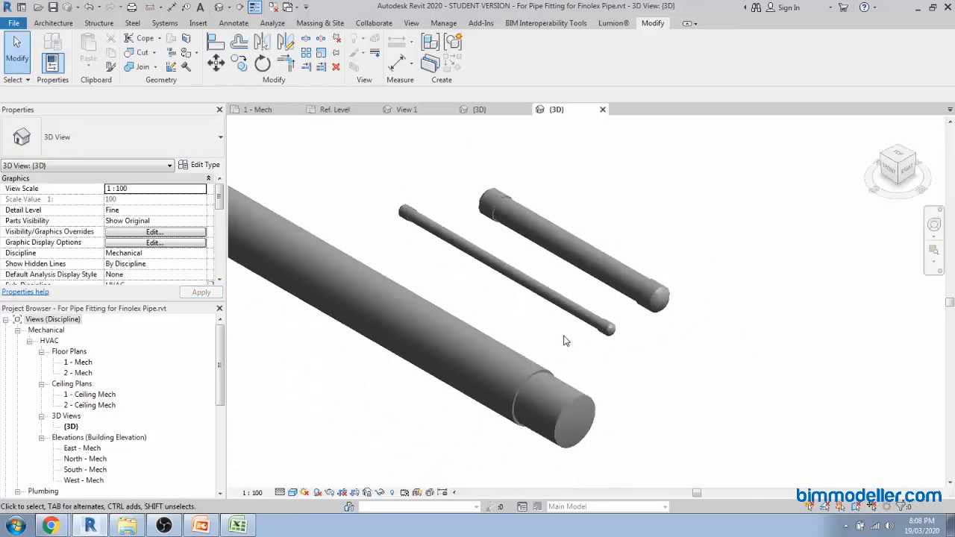
scroll(565, 337, "up", 2)
mouse_move(566, 336)
middle_mouse_down()
mouse_move(573, 361)
mouse_move(572, 347)
middle_mouse_up()
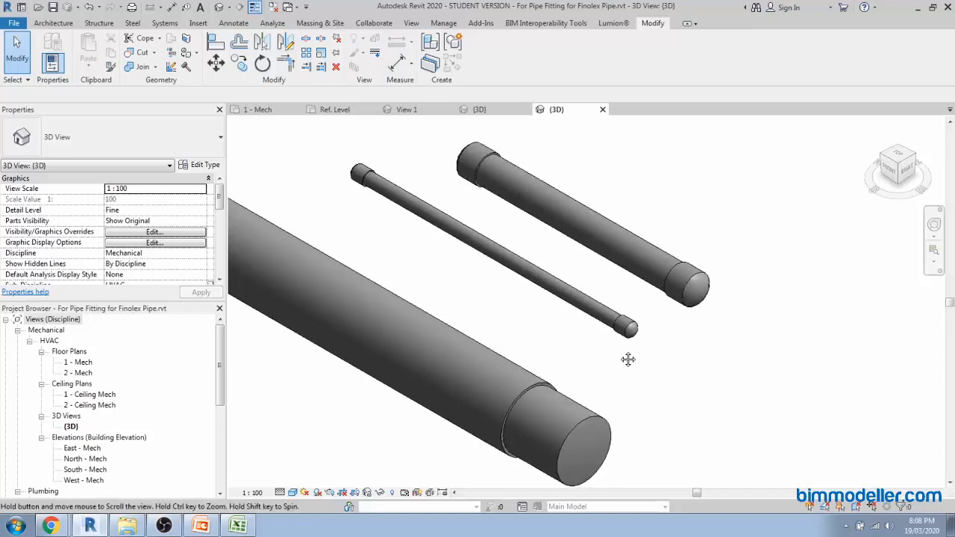
middle_click_drag(629, 358, 574, 441)
scroll(644, 404, "up", 1)
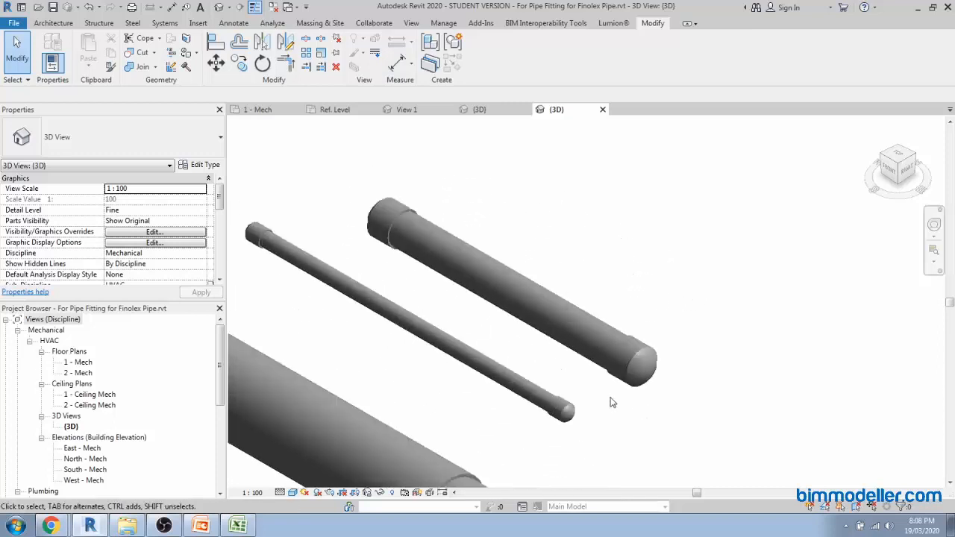
scroll(610, 398, "up", 1)
middle_click_drag(610, 398, 663, 423)
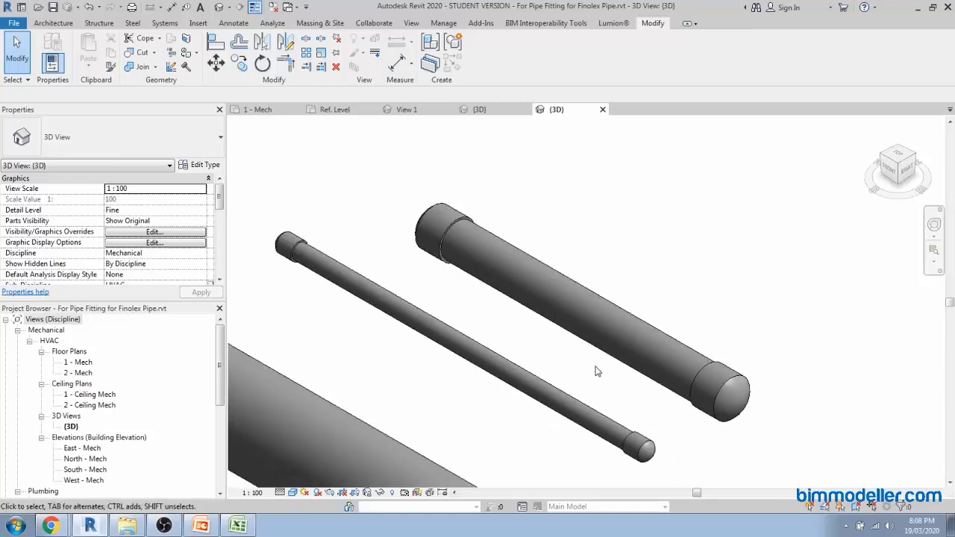